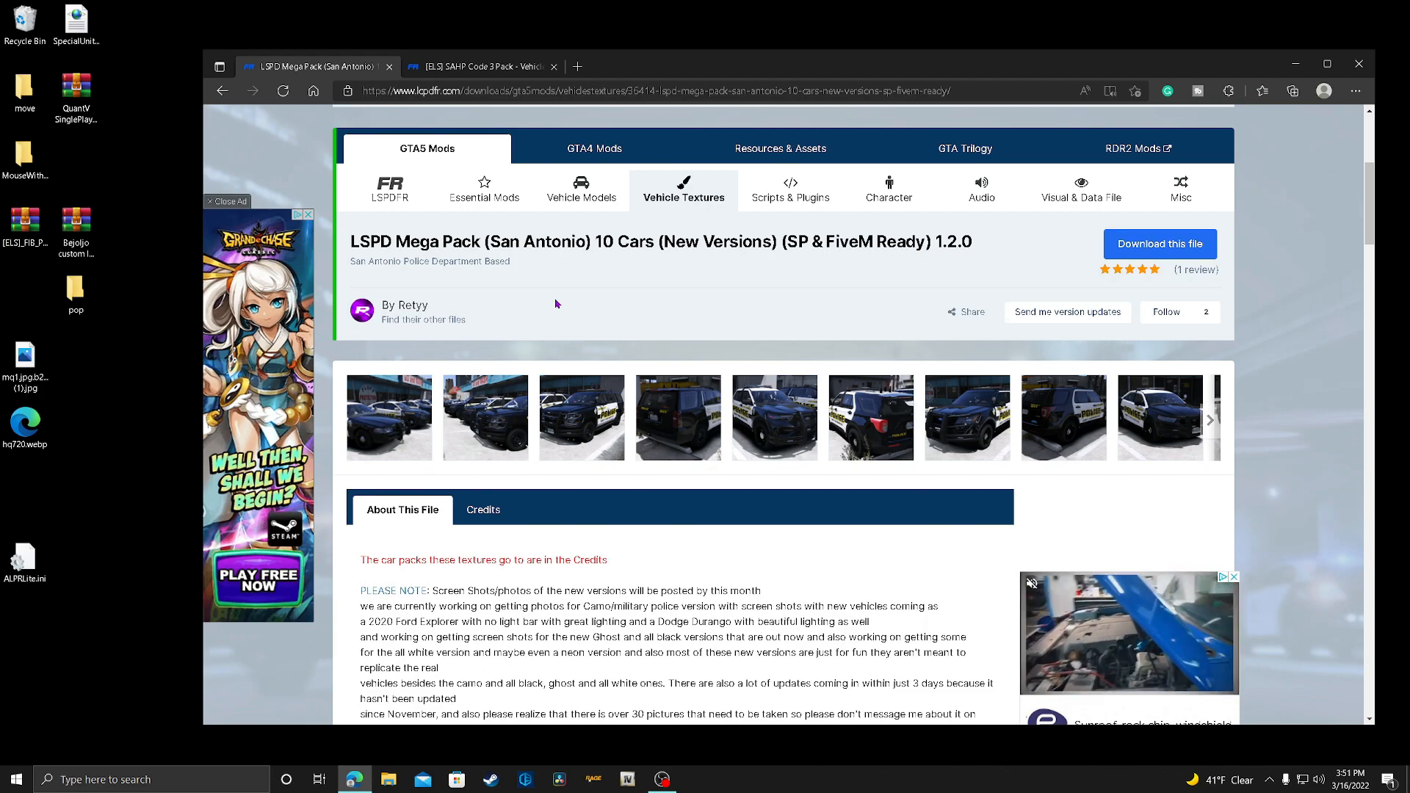
# Download the single-player main file LSPDMegapackSP1.2.0.rar from the LSPD Mega Pack (San Antonio) page.
pyautogui.click(493, 67)
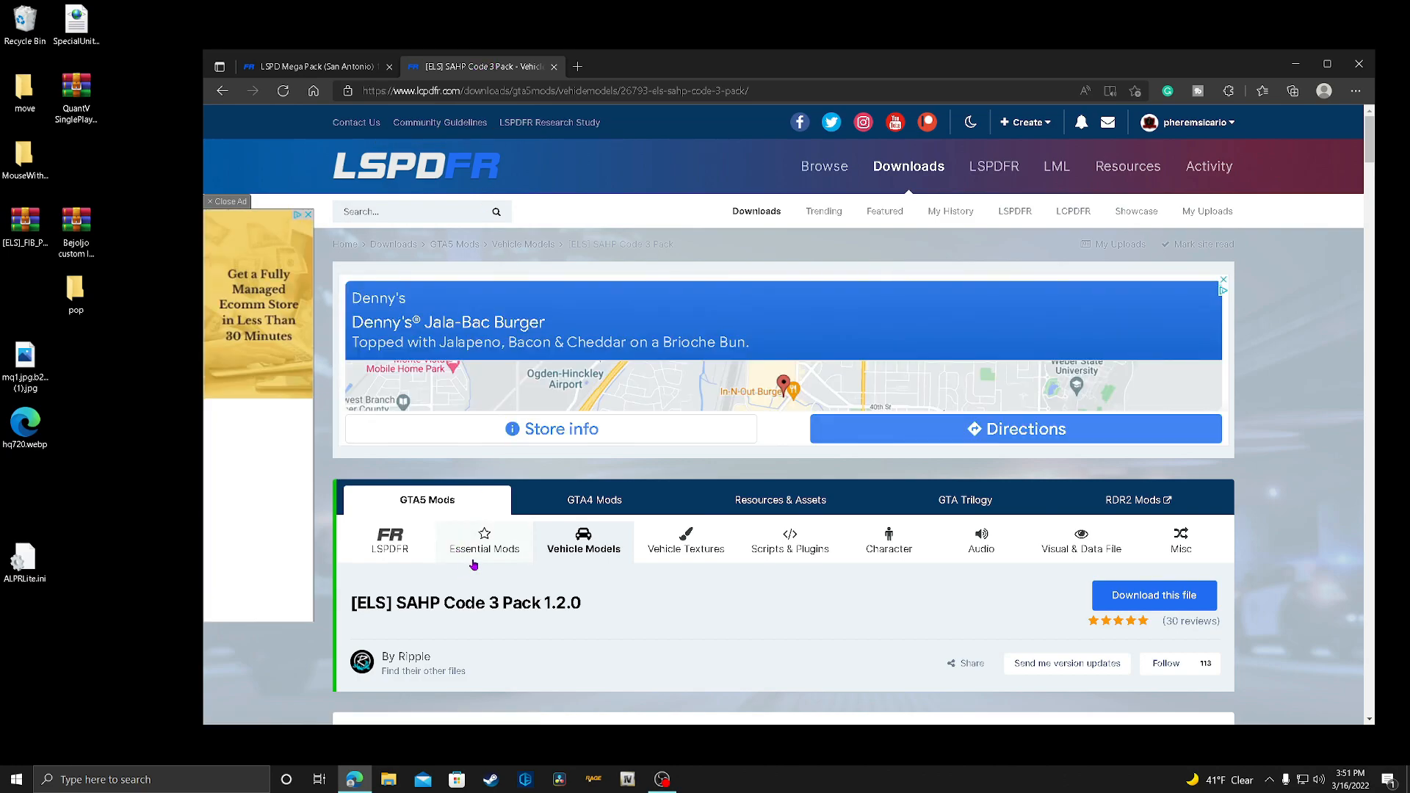
pyautogui.scroll(-1, 477, 562)
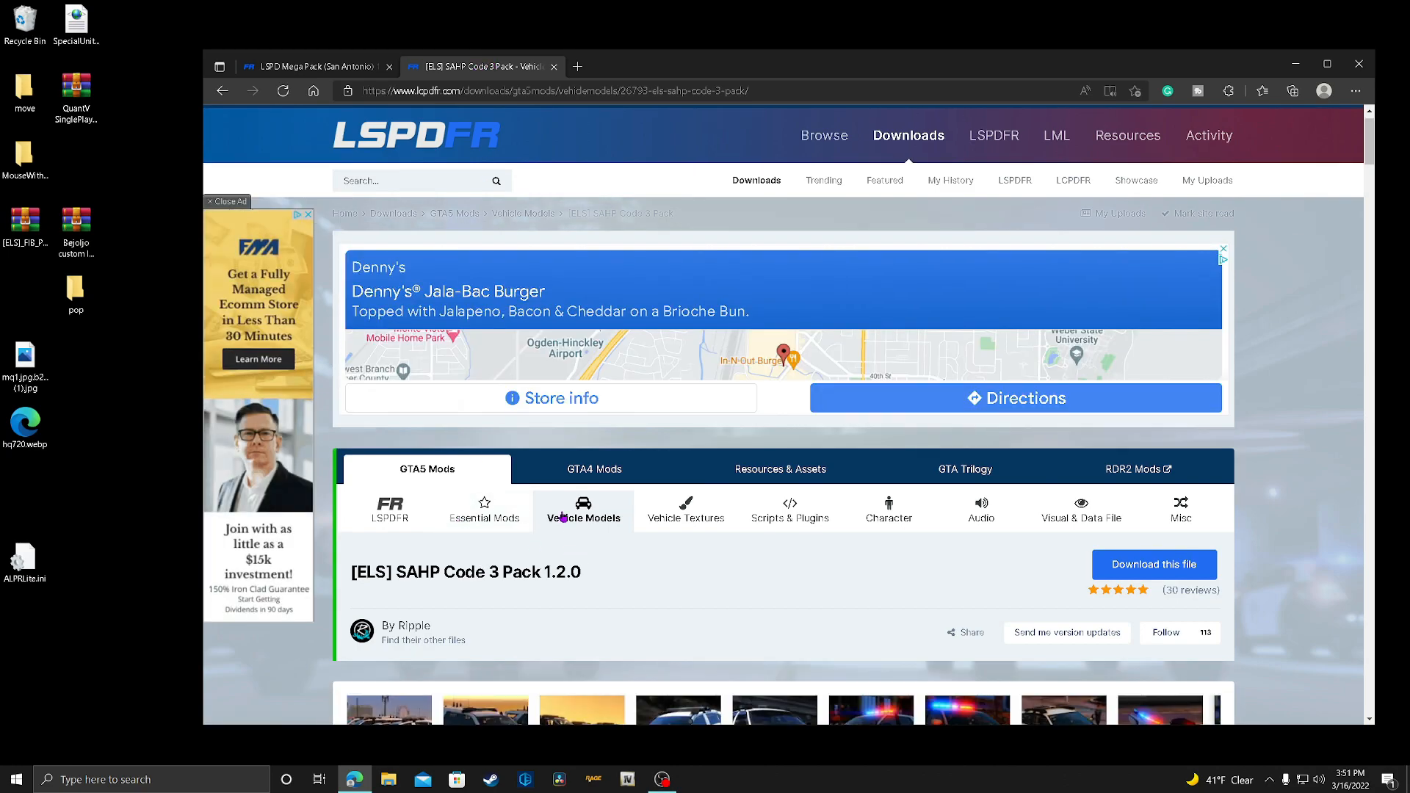
pyautogui.scroll(1, 564, 523)
pyautogui.click(323, 67)
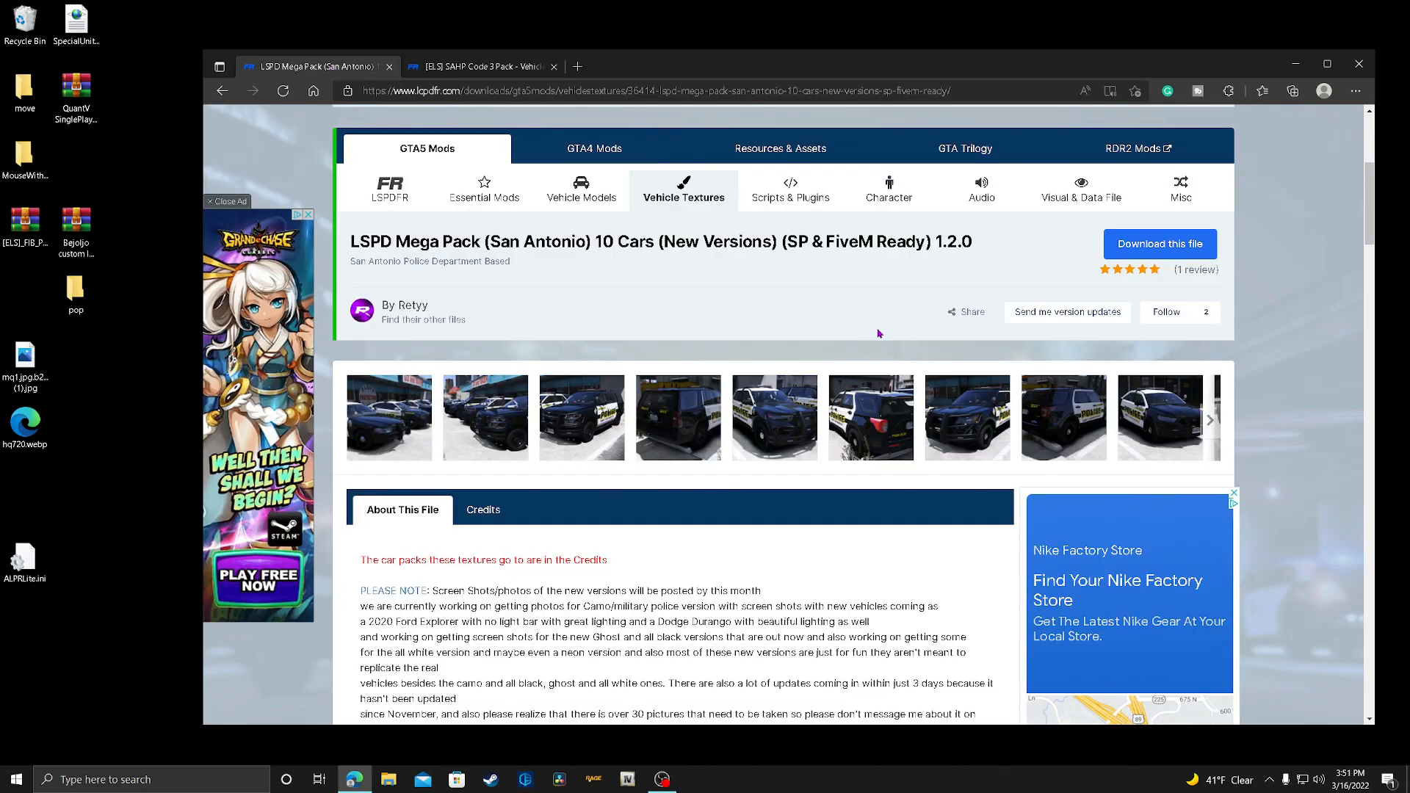
pyautogui.scroll(-1, 879, 333)
pyautogui.click(1134, 154)
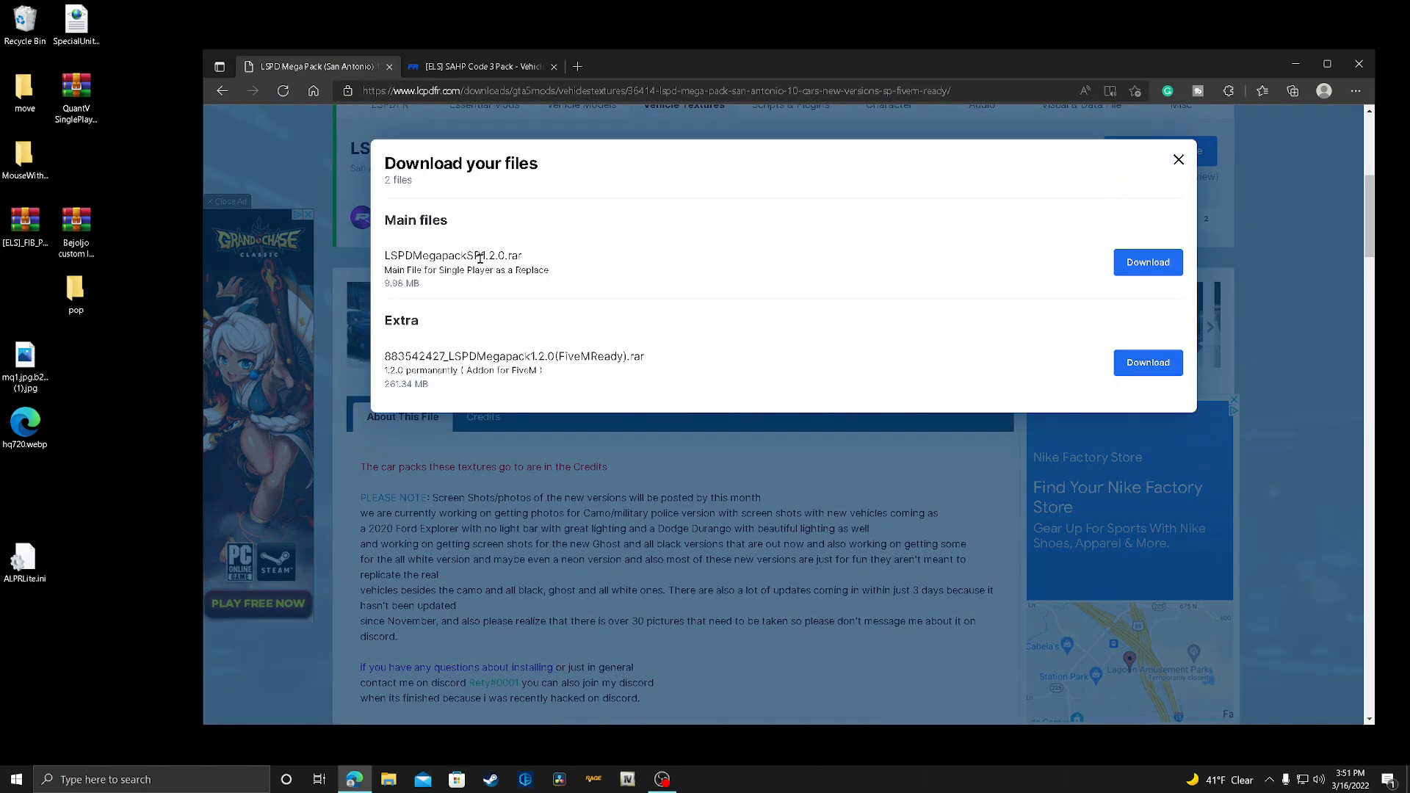
pyautogui.click(1139, 265)
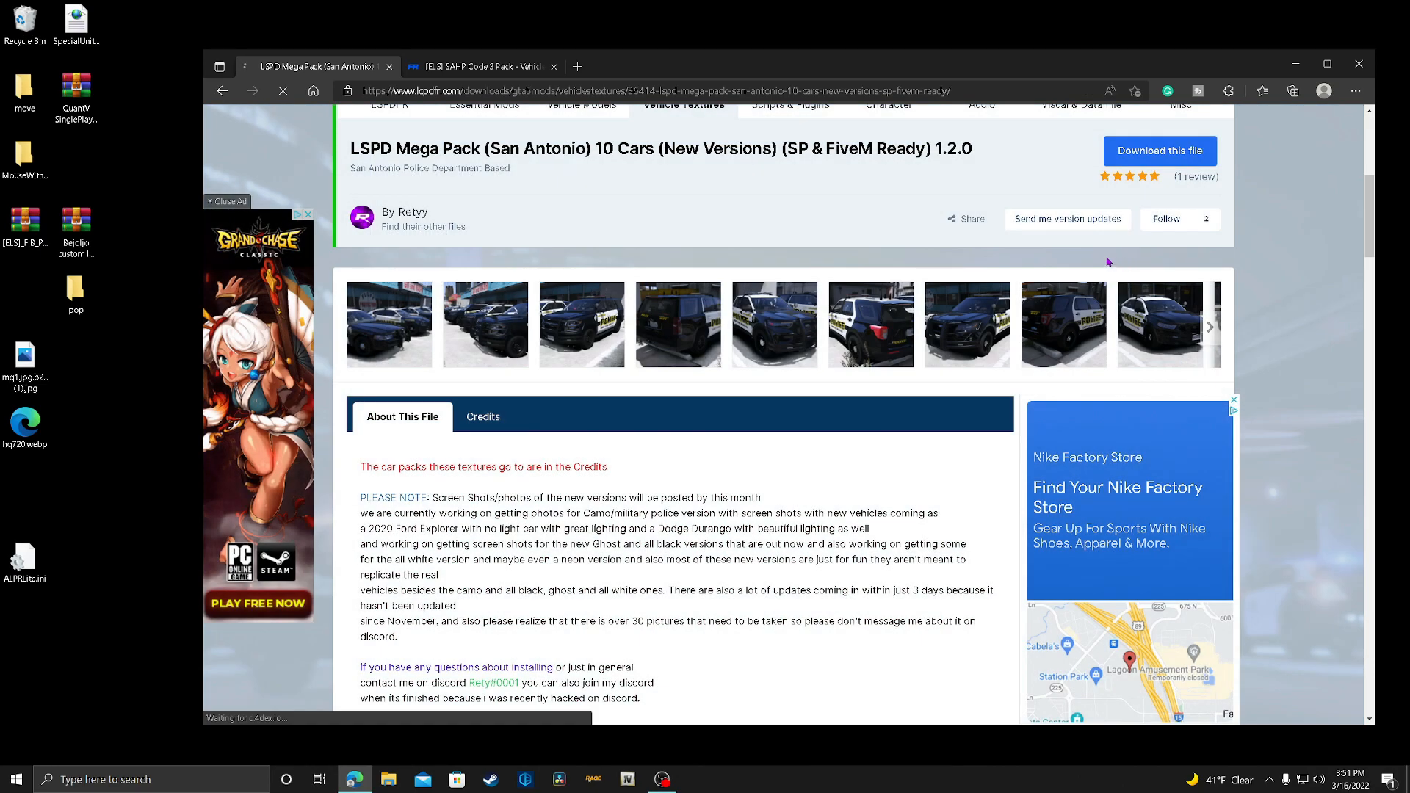
# Download the main file SAHP_Code_3_Pack.rar from the [ELS] SAHP Code 3 Pack page.
pyautogui.hotkey('ctrl', 'Tab')
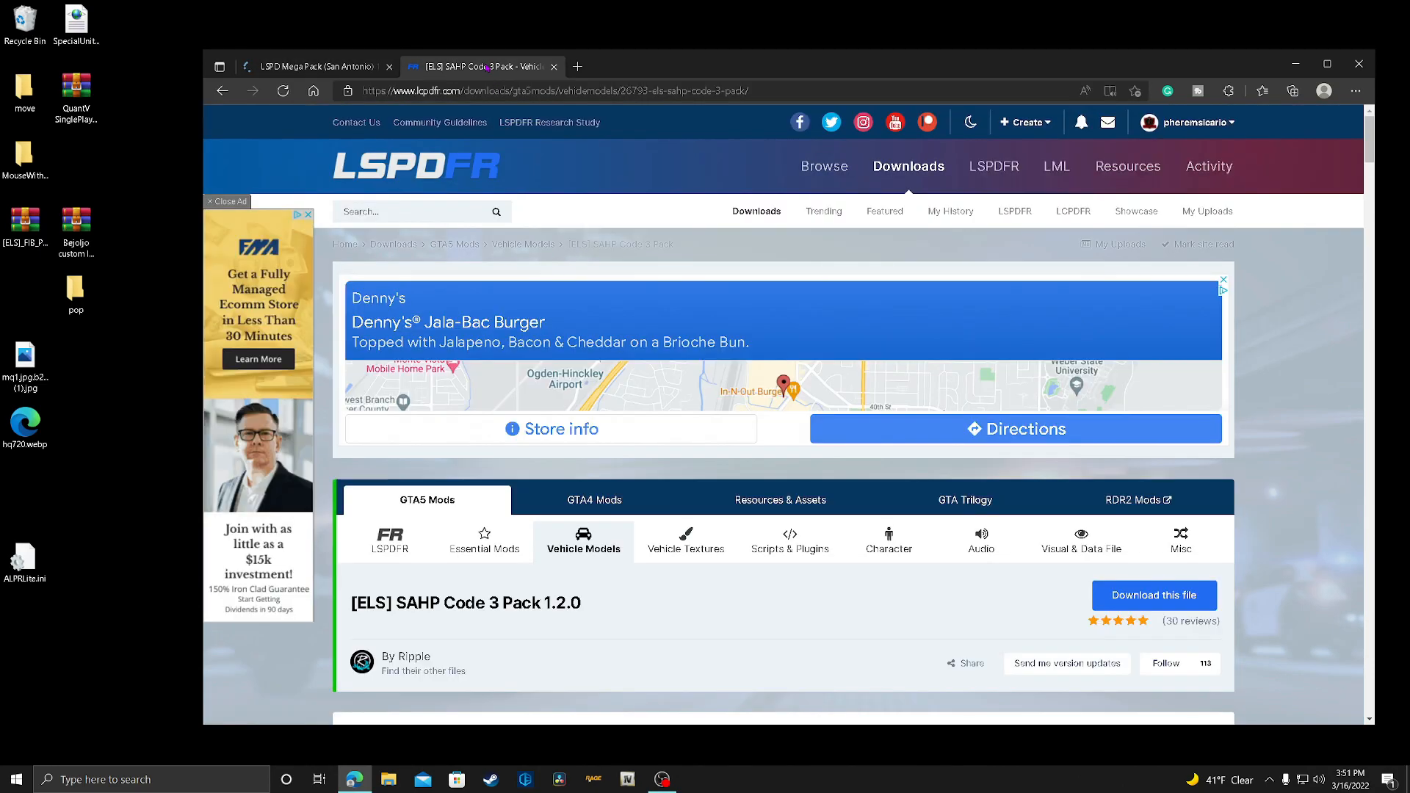
pyautogui.scroll(-2, 881, 330)
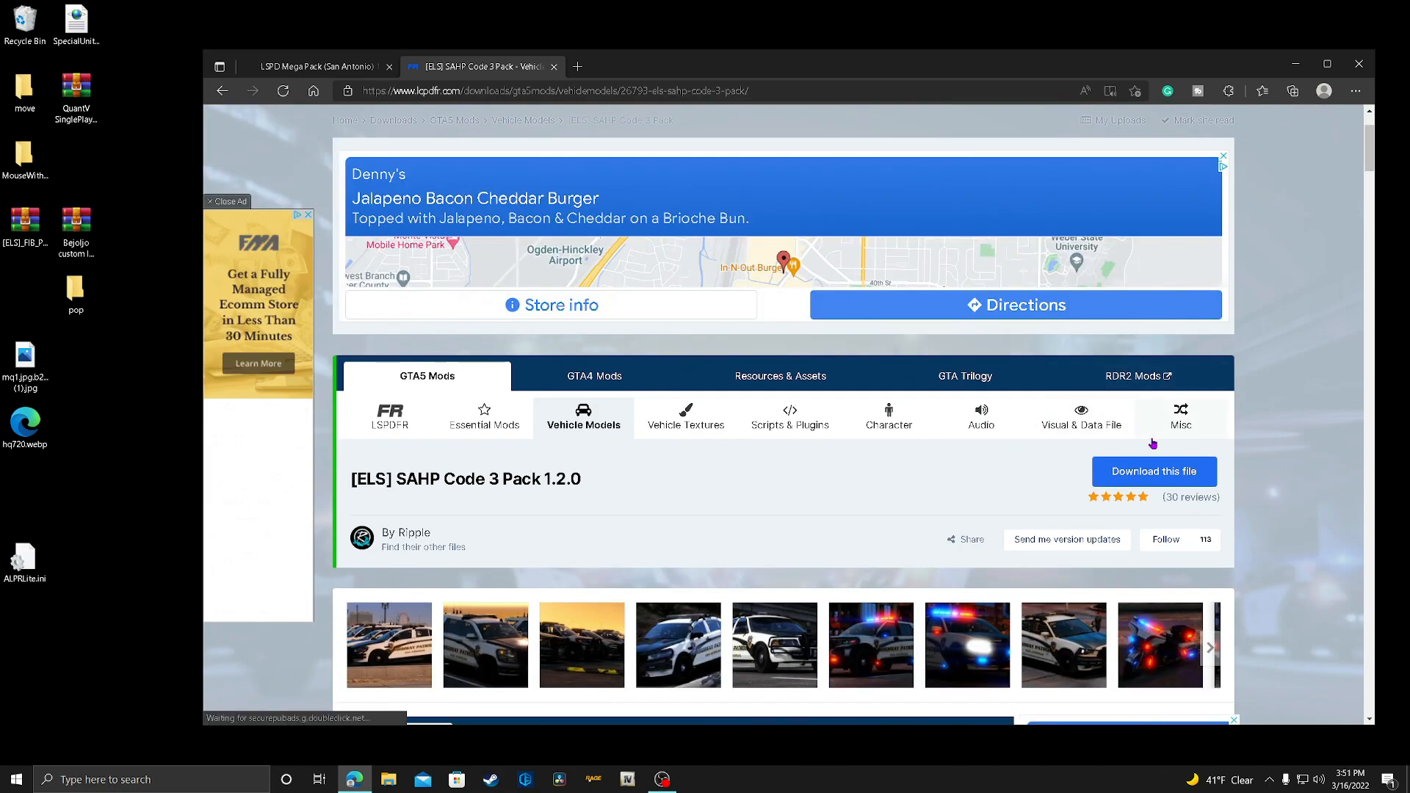
pyautogui.click(1169, 471)
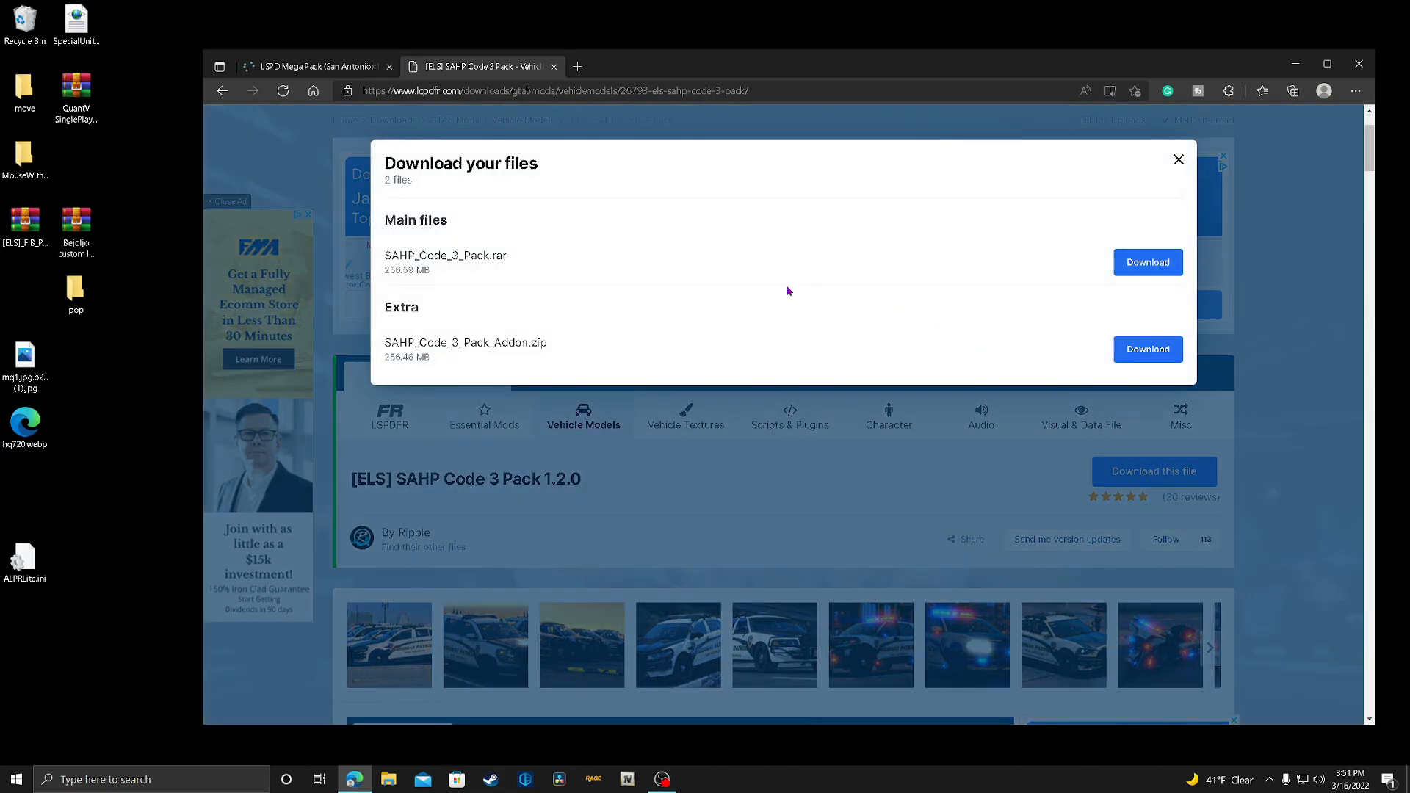
pyautogui.click(1163, 263)
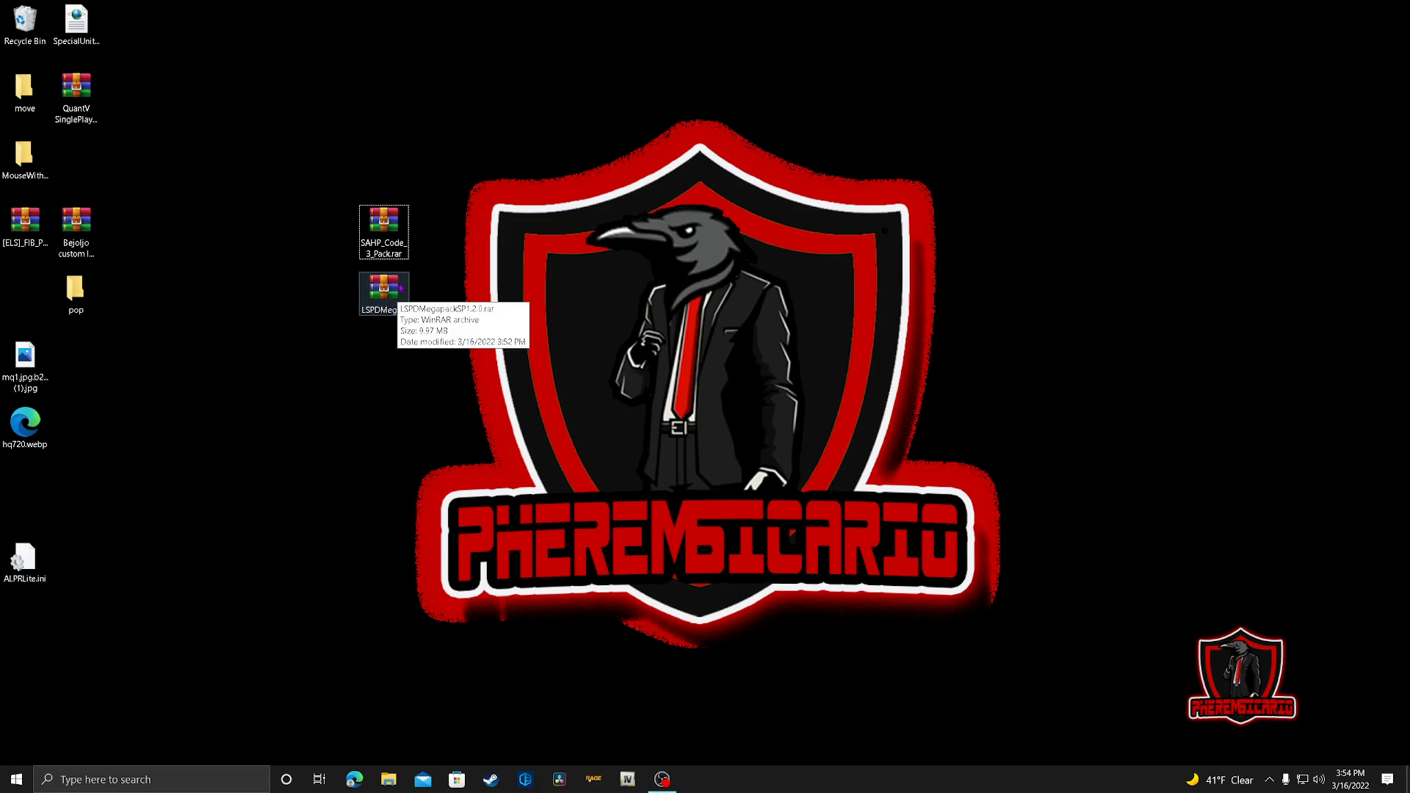
# Open the SAHP_Code_3_Pack.rar archive from the desktop in WinRAR and go into its vehicles folder.
pyautogui.moveTo(383, 224); pyautogui.dragTo(313, 221)
pyautogui.rightClick(328, 240)
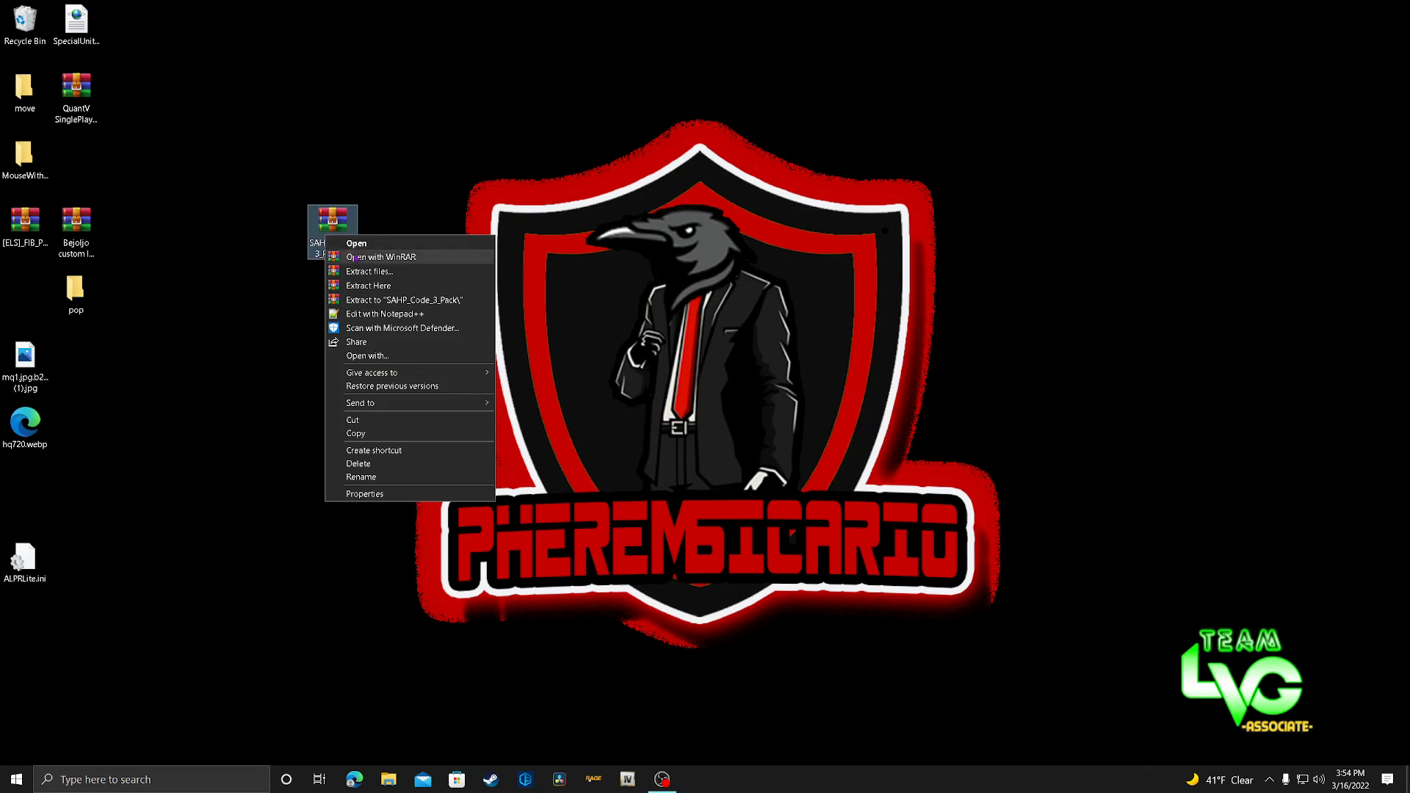
pyautogui.click(332, 246)
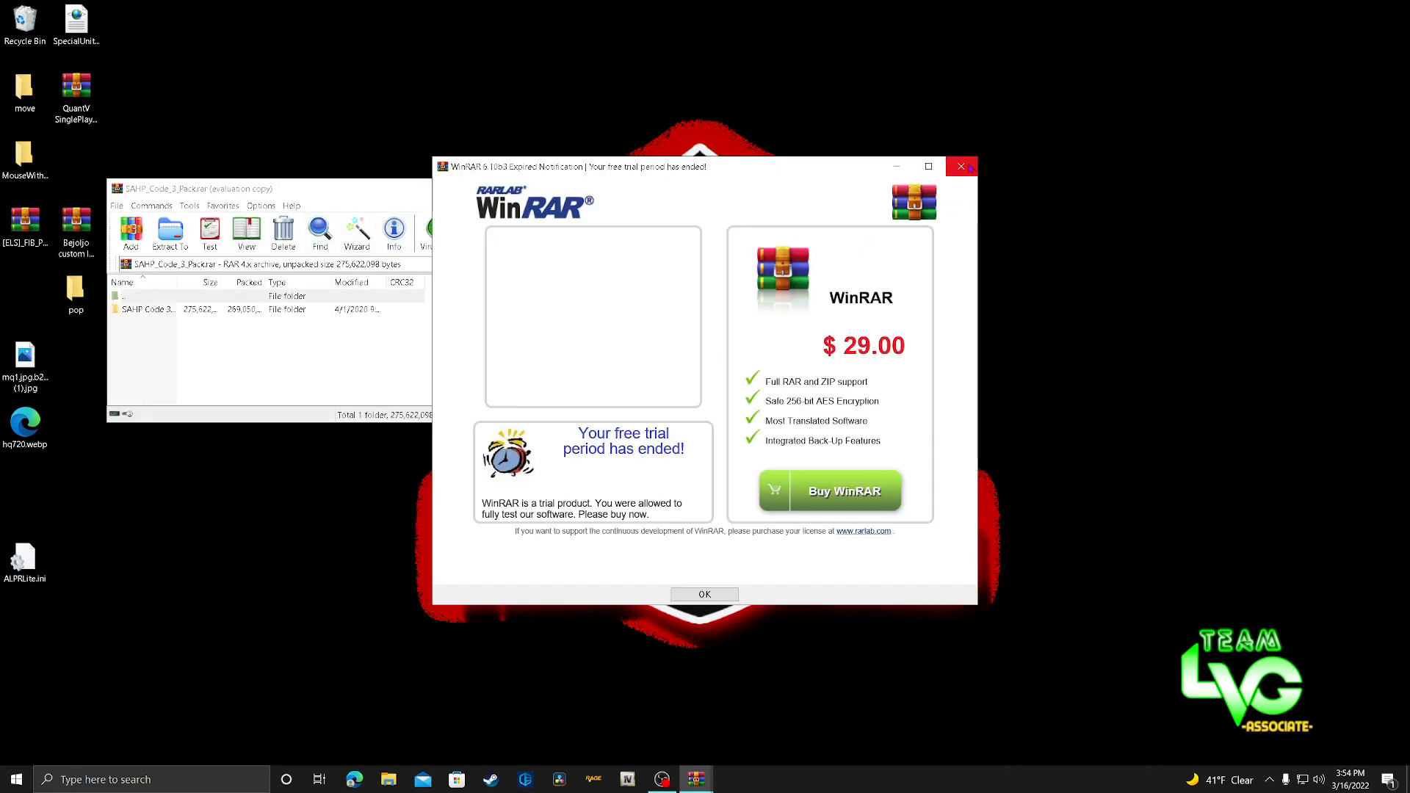
pyautogui.click(967, 169)
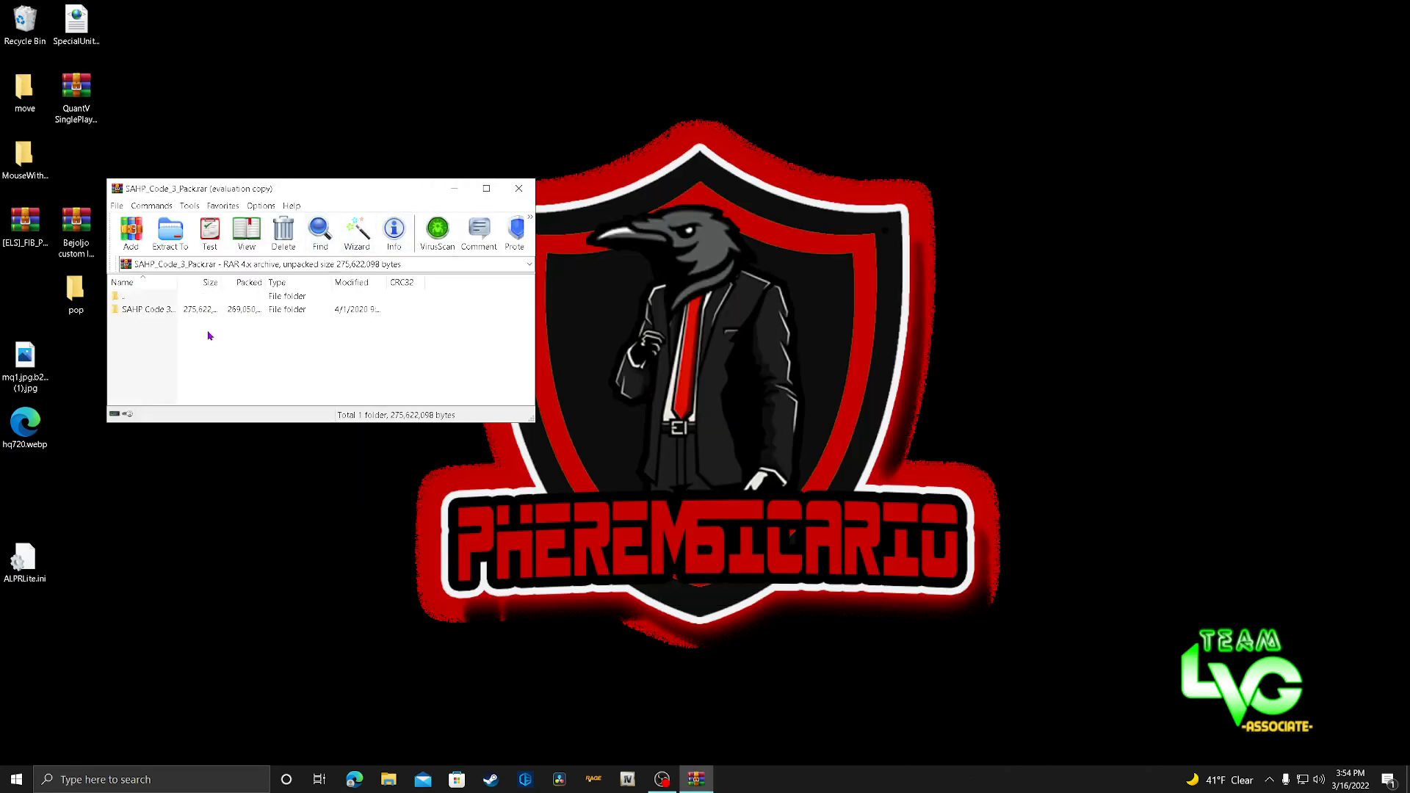
pyautogui.doubleClick(180, 311)
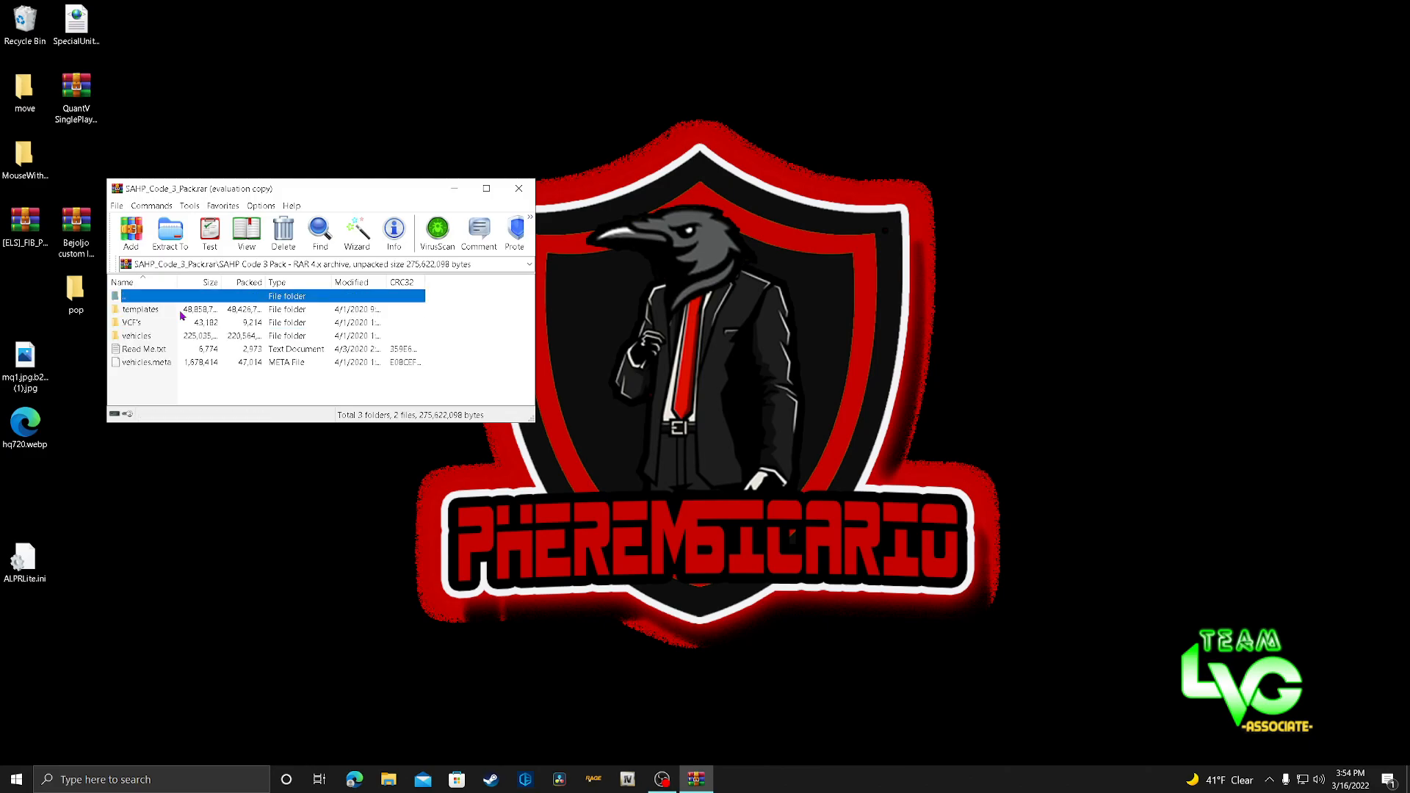
pyautogui.doubleClick(140, 336)
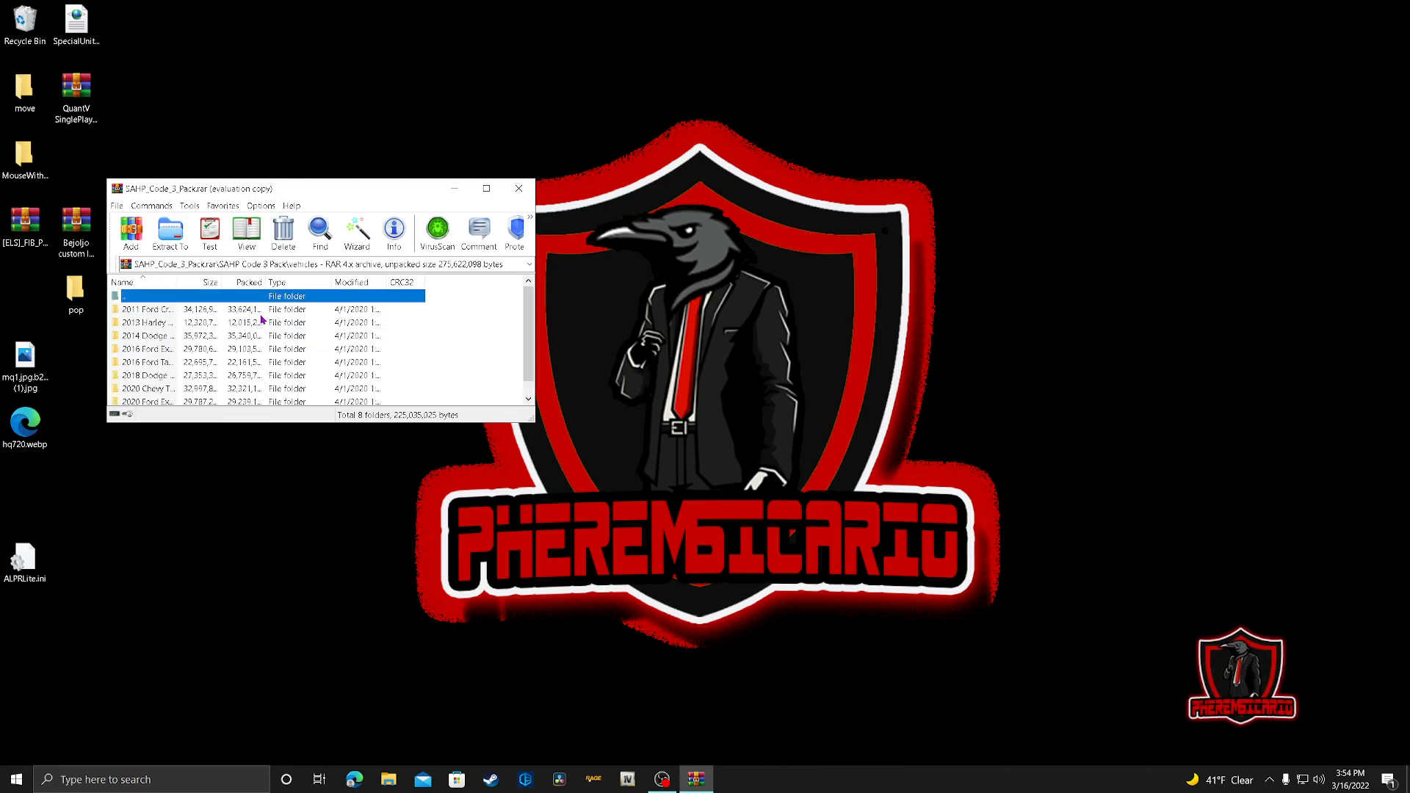
# Extract the 2013 Harley Davidson Electraglide and 2011 Ford Crown Victoria folders from the archive to the desktop.
pyautogui.scroll(-1, 367, 309)
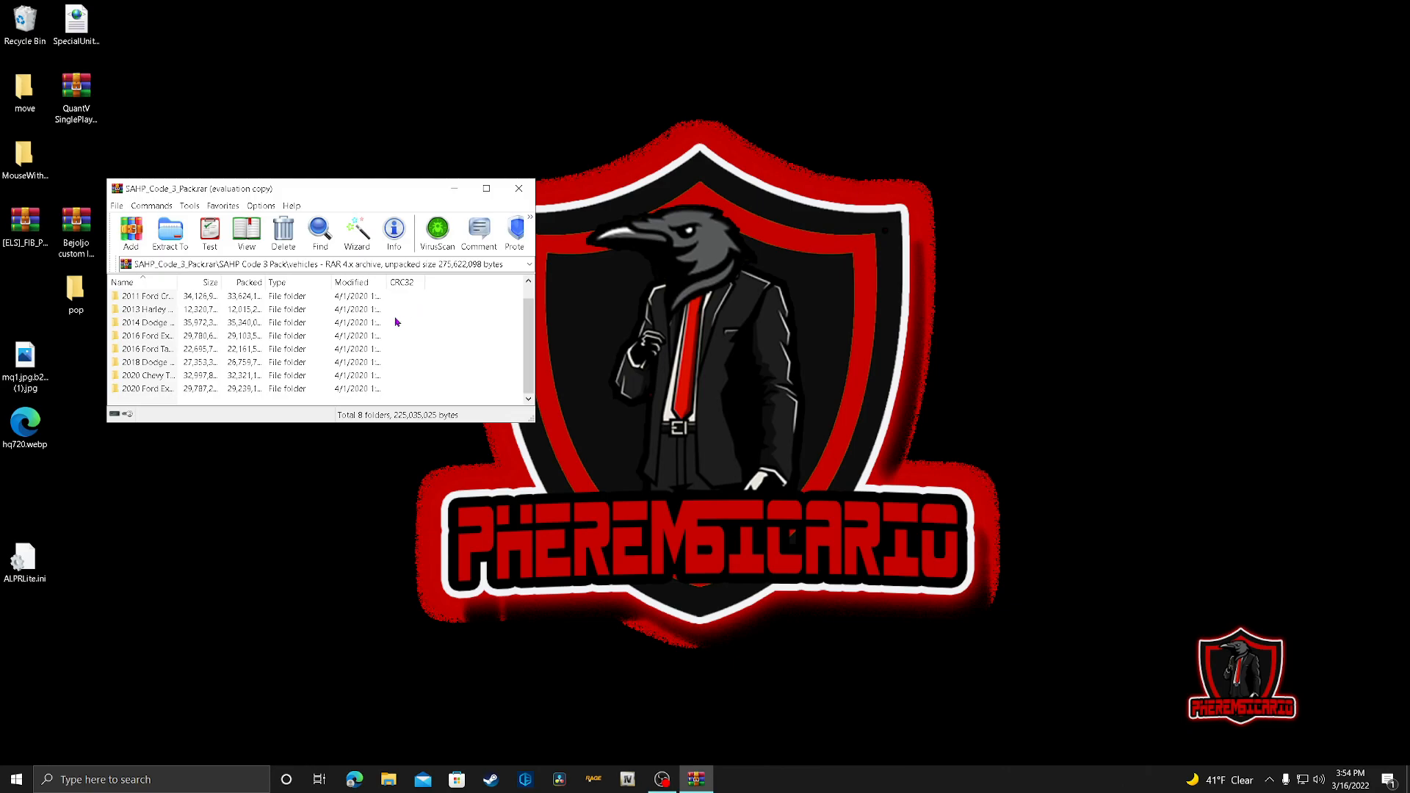
pyautogui.scroll(1, 325, 342)
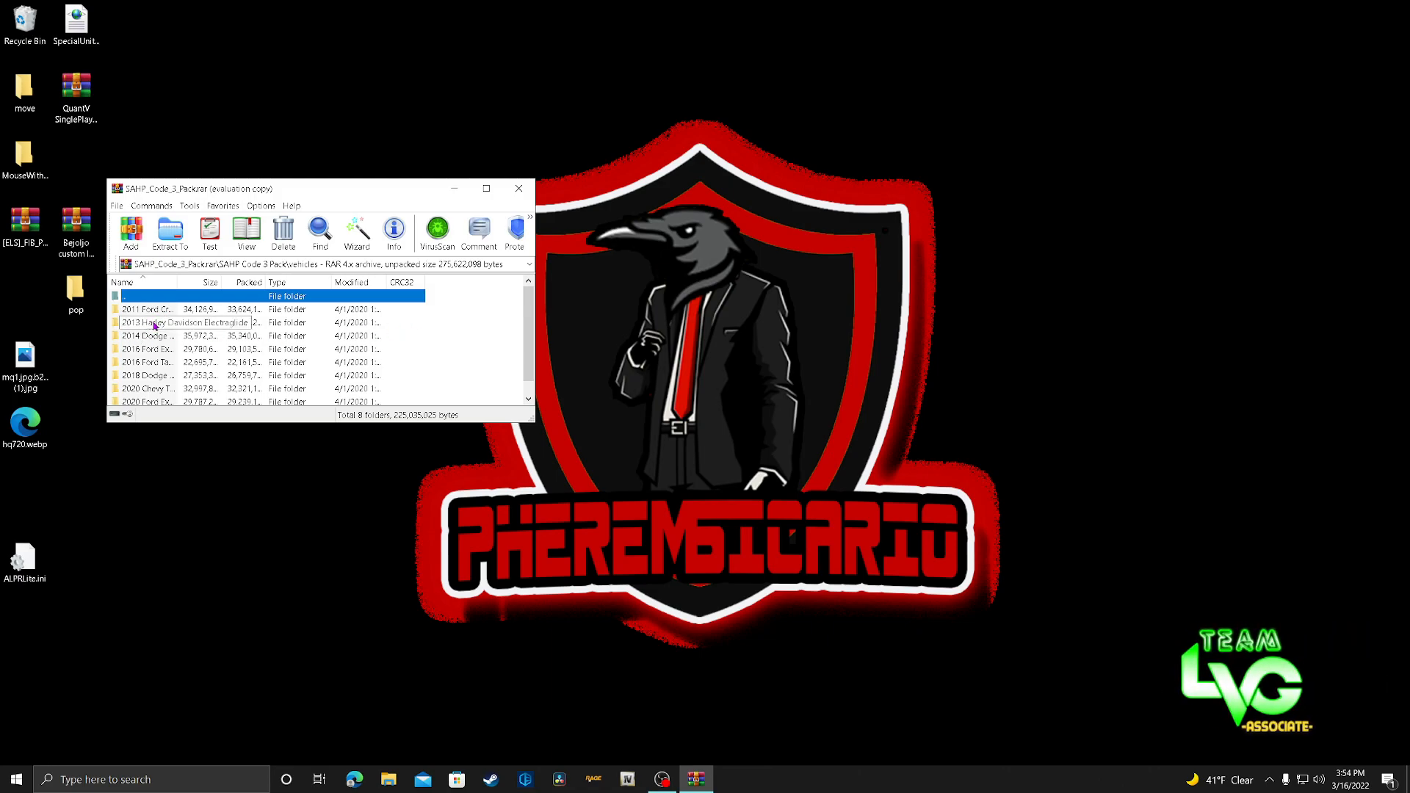
pyautogui.moveTo(154, 322); pyautogui.dragTo(197, 37)
pyautogui.scroll(-1, 174, 345)
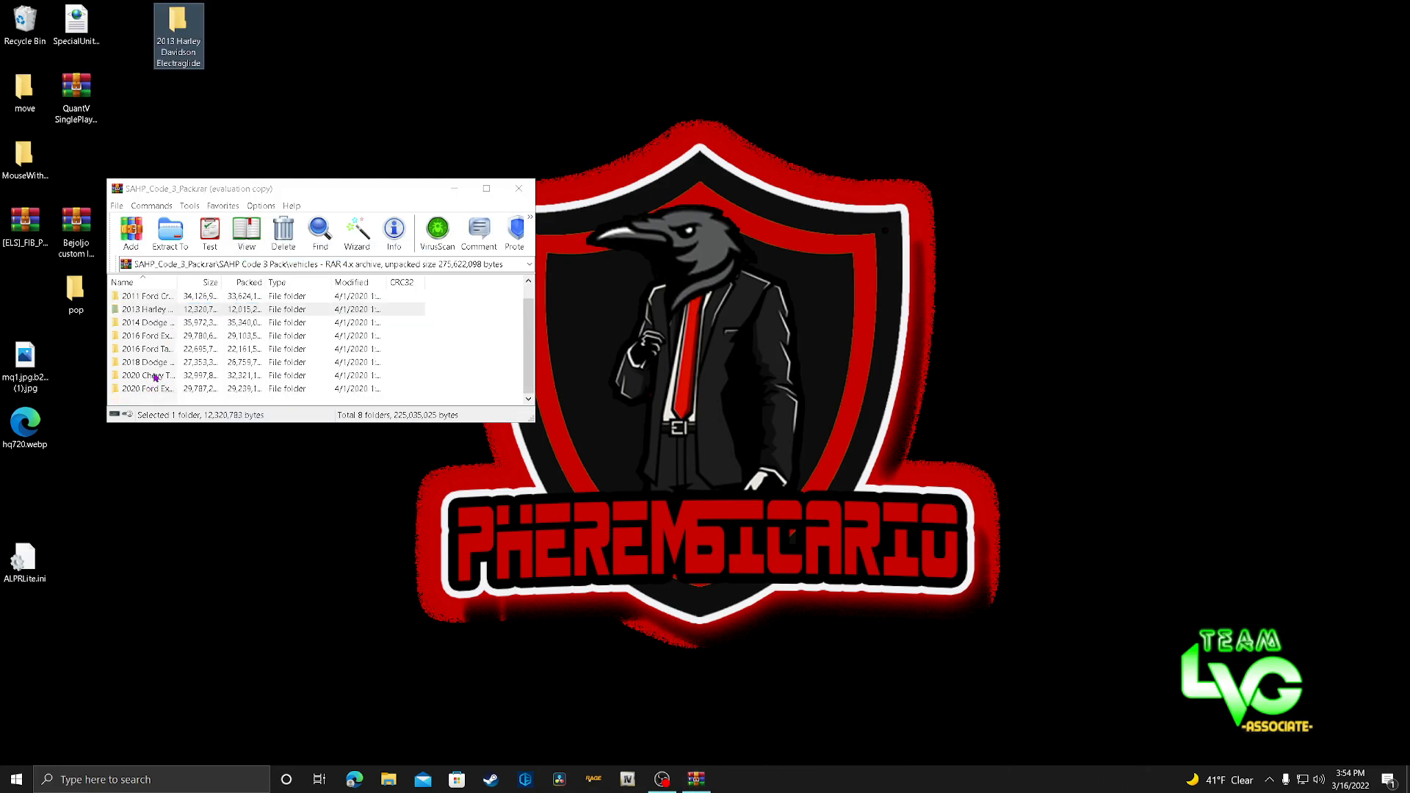
pyautogui.scroll(1, 159, 365)
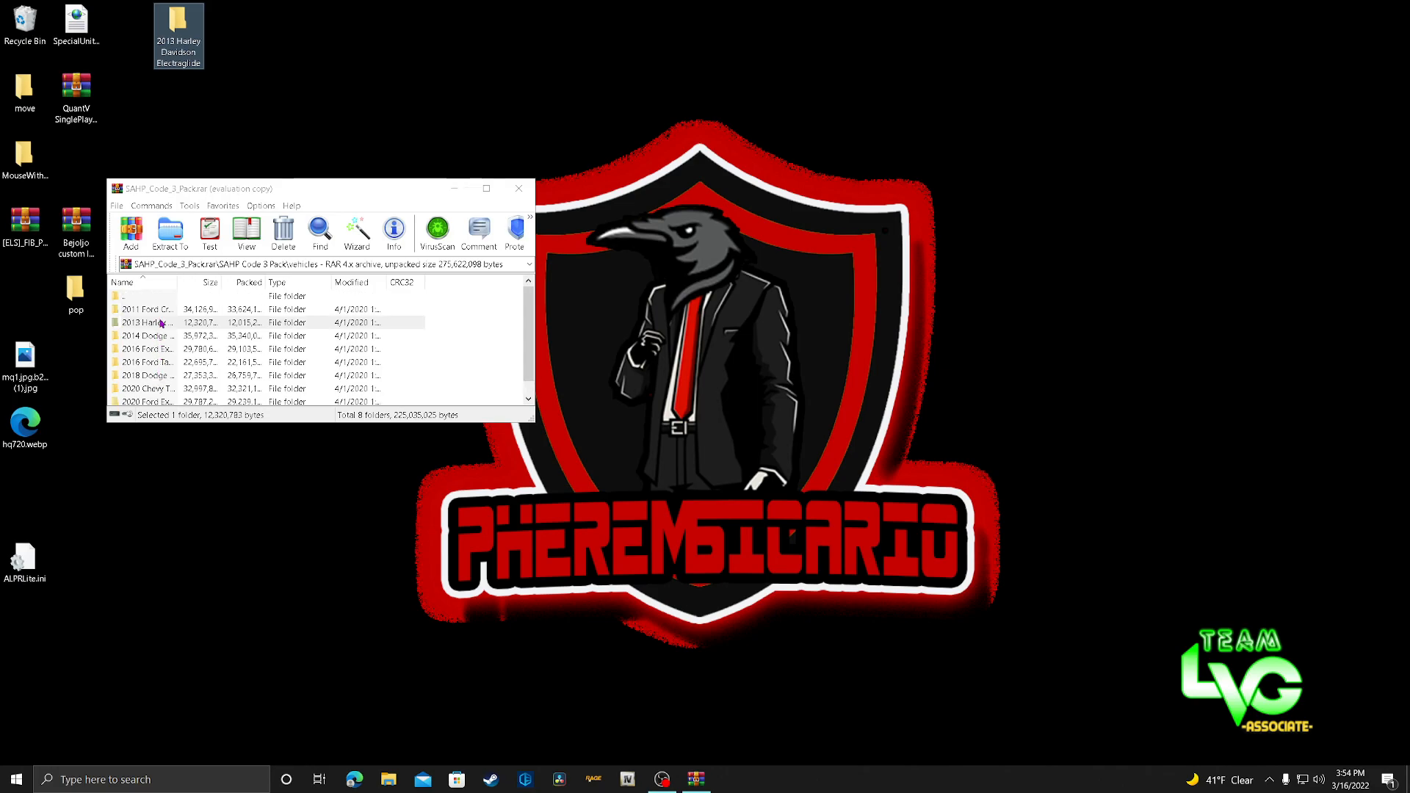
pyautogui.moveTo(163, 311); pyautogui.dragTo(234, 34)
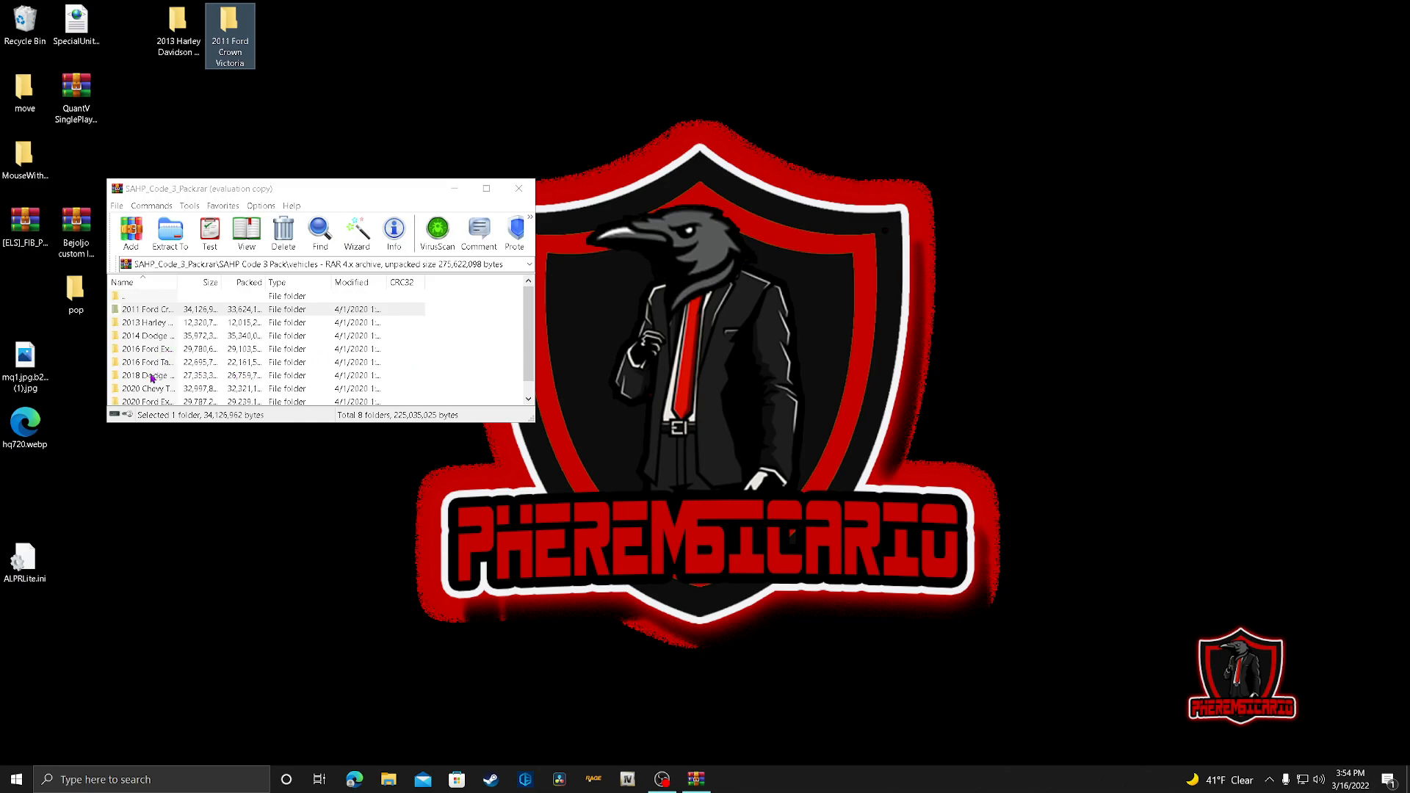
# Extract the 2018 Dodge Charger, 2020 Ford Explorer and 2014 Dodge Charger folders to the desktop.
pyautogui.moveTo(152, 378)
pyautogui.mouseDown()
pyautogui.moveTo(175, 358)
pyautogui.moveTo(296, 30)
pyautogui.mouseUp()
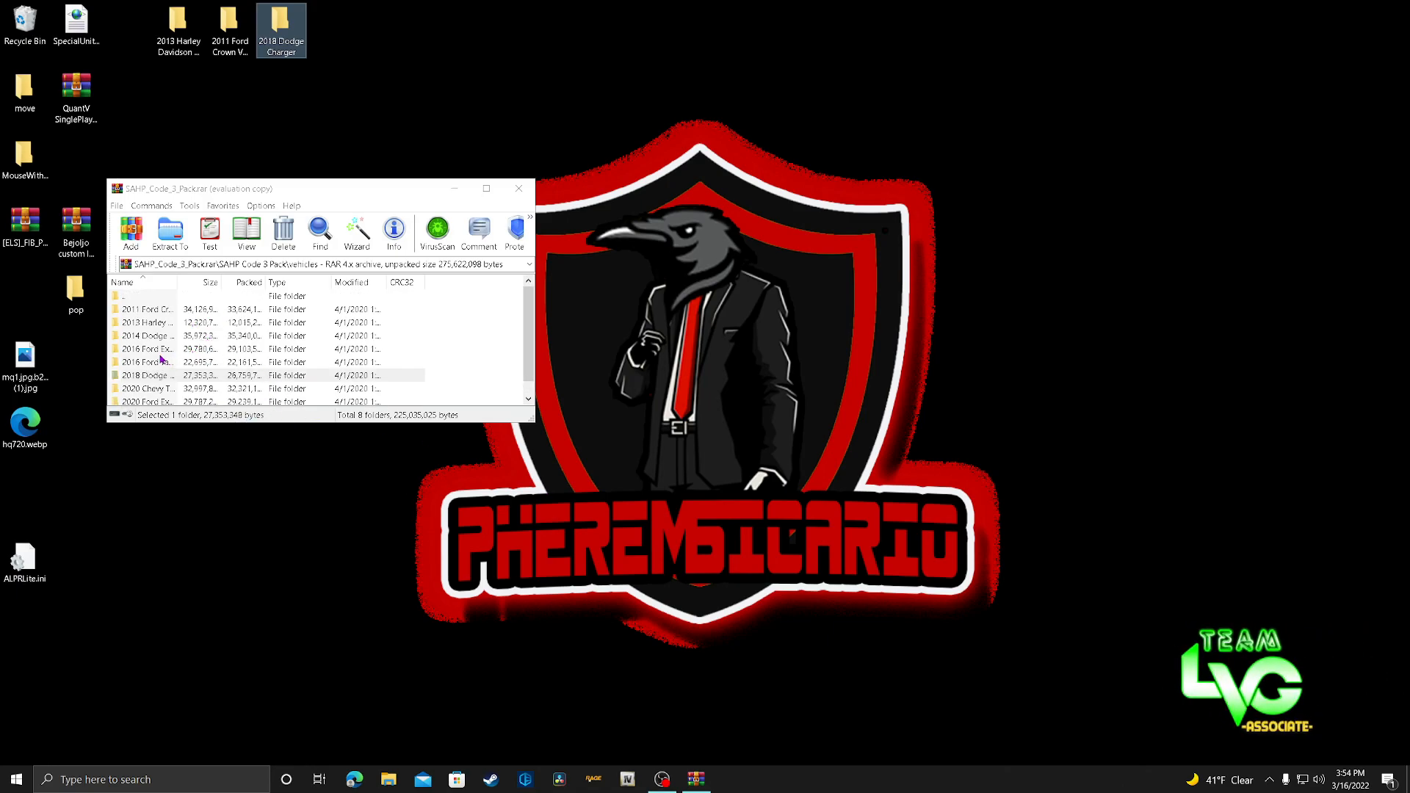
pyautogui.scroll(-1, 165, 328)
pyautogui.moveTo(159, 393); pyautogui.dragTo(345, 33)
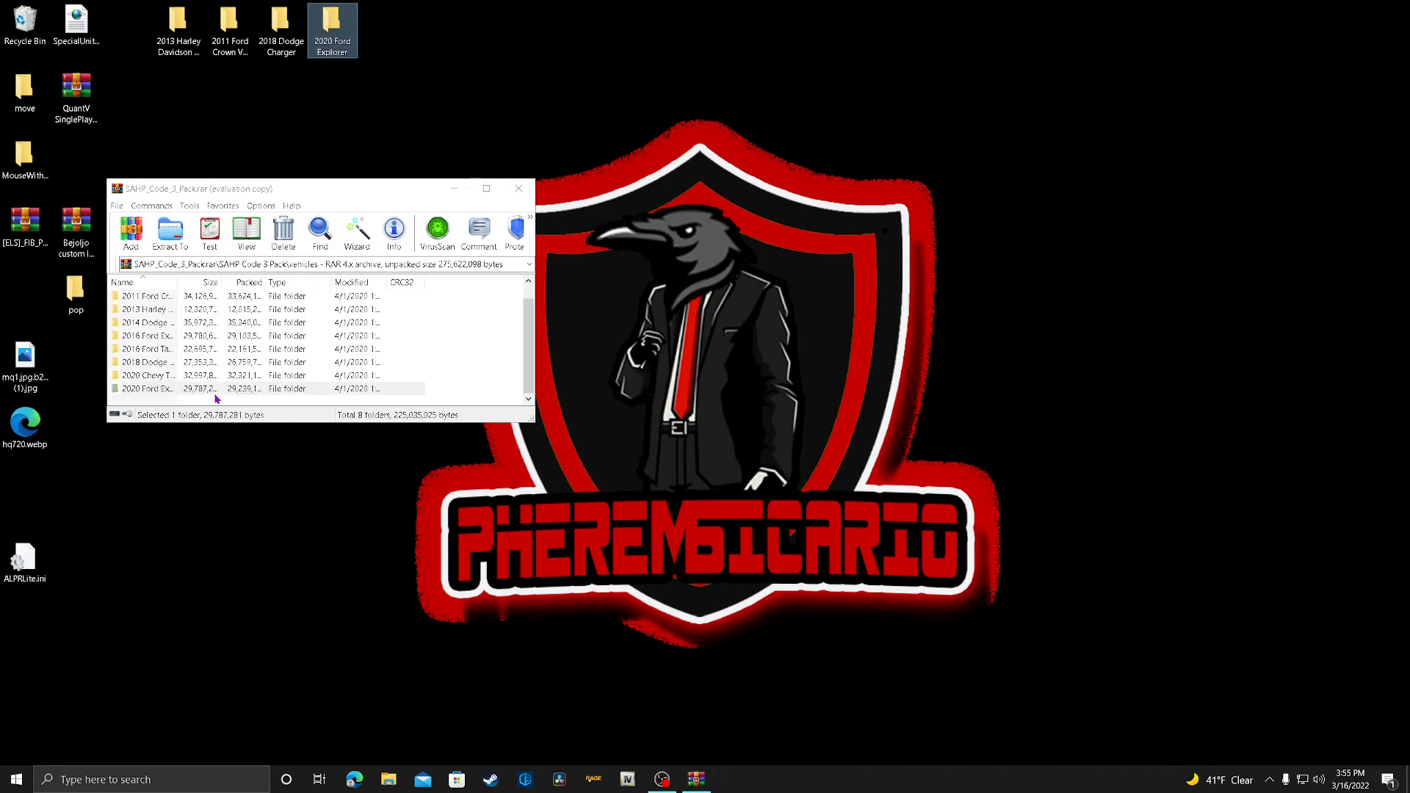
pyautogui.click(162, 324)
pyautogui.moveTo(162, 327)
pyautogui.mouseDown()
pyautogui.moveTo(372, 169)
pyautogui.moveTo(386, 33)
pyautogui.mouseUp()
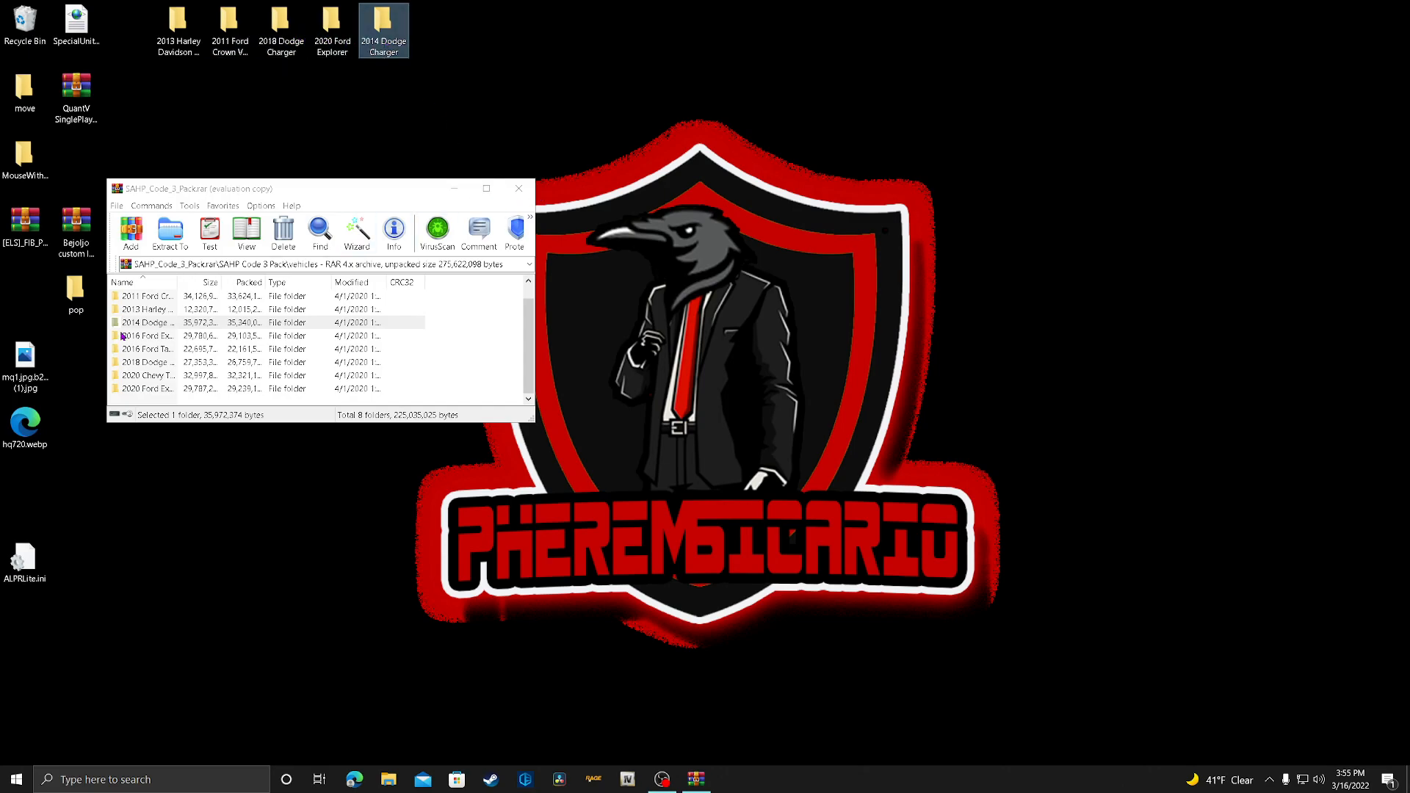
# Go back to the SAHP Code 3 Pack folder and extract the VCF's folder and vehicles.meta to the desktop.
pyautogui.scroll(1, 151, 293)
pyautogui.click(147, 299)
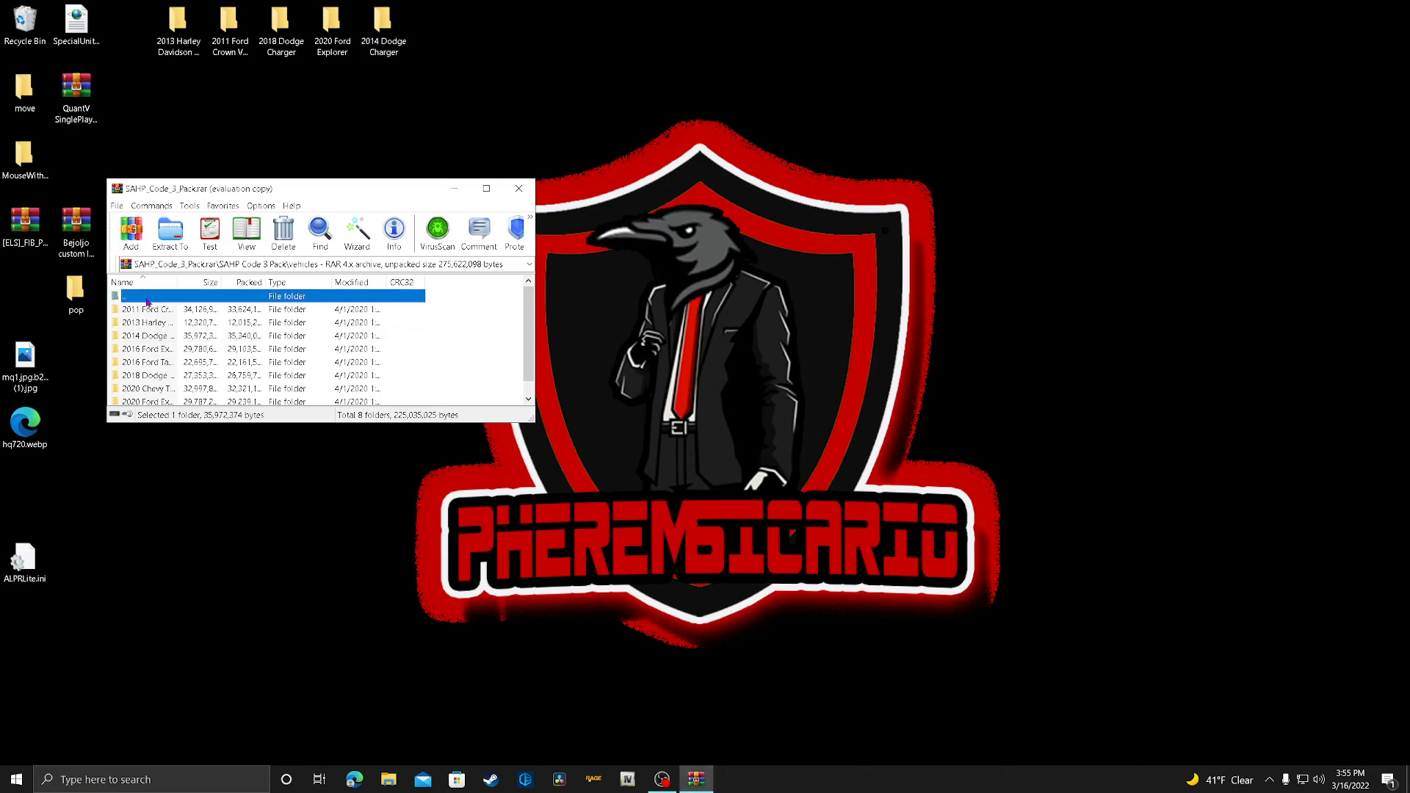
pyautogui.doubleClick(147, 298)
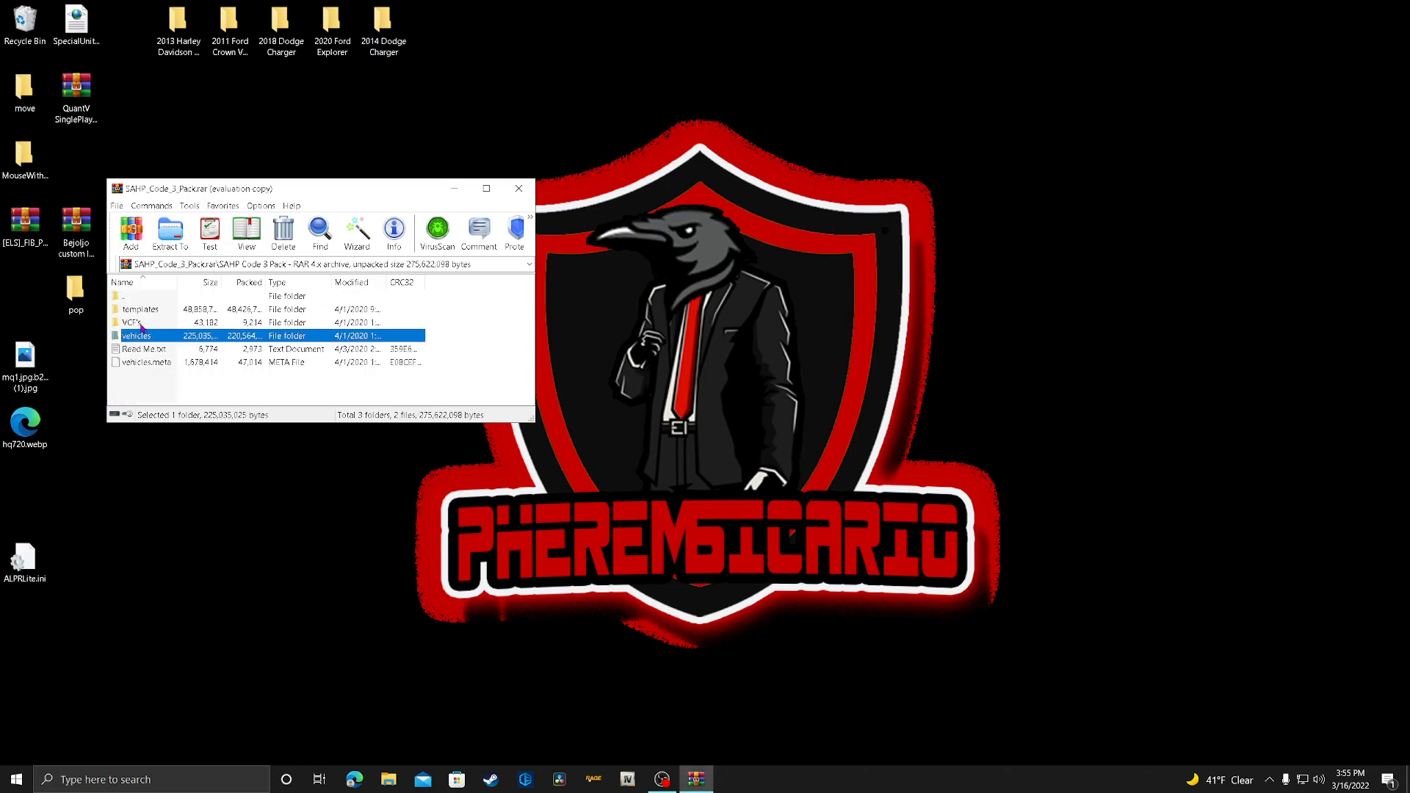
pyautogui.moveTo(141, 327); pyautogui.dragTo(28, 639)
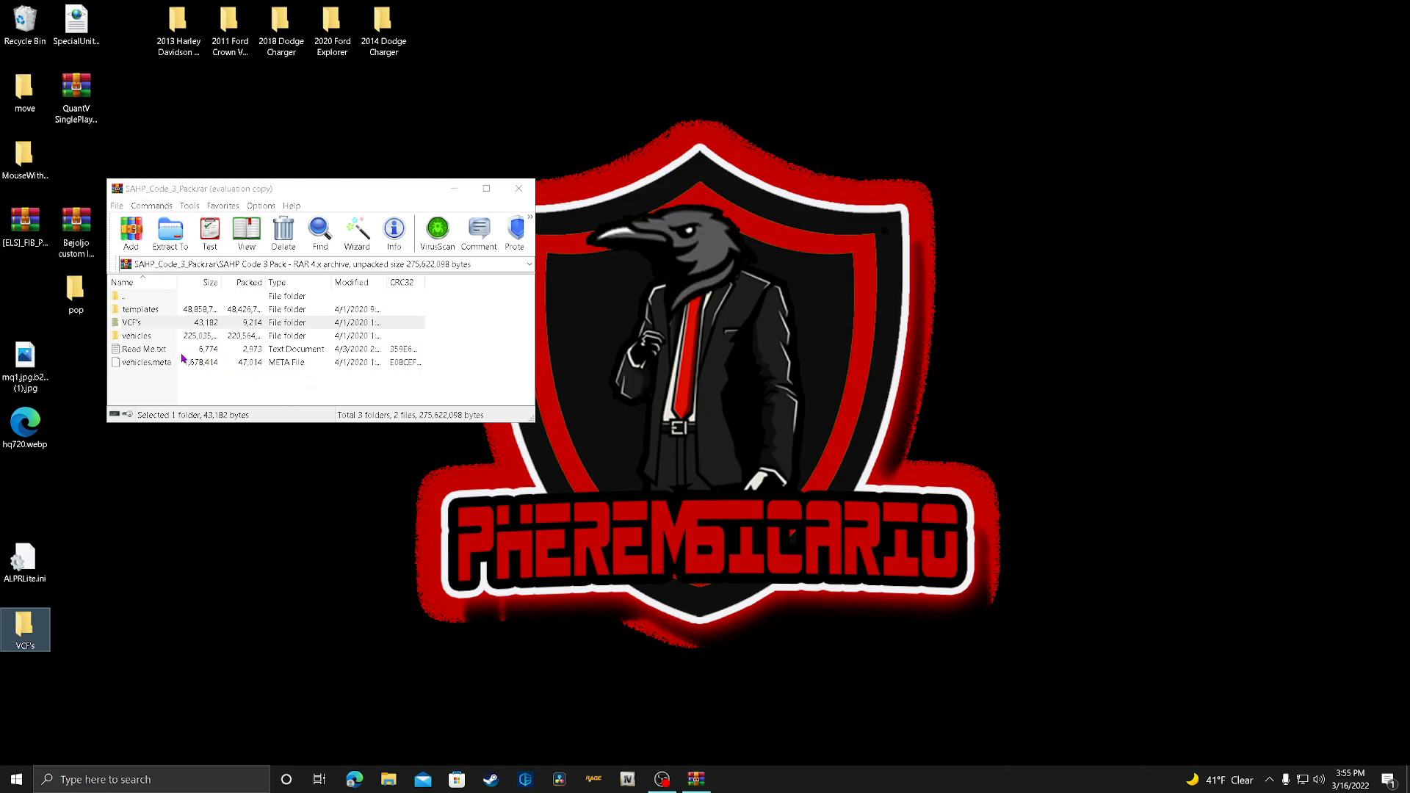
pyautogui.moveTo(156, 367); pyautogui.dragTo(73, 625)
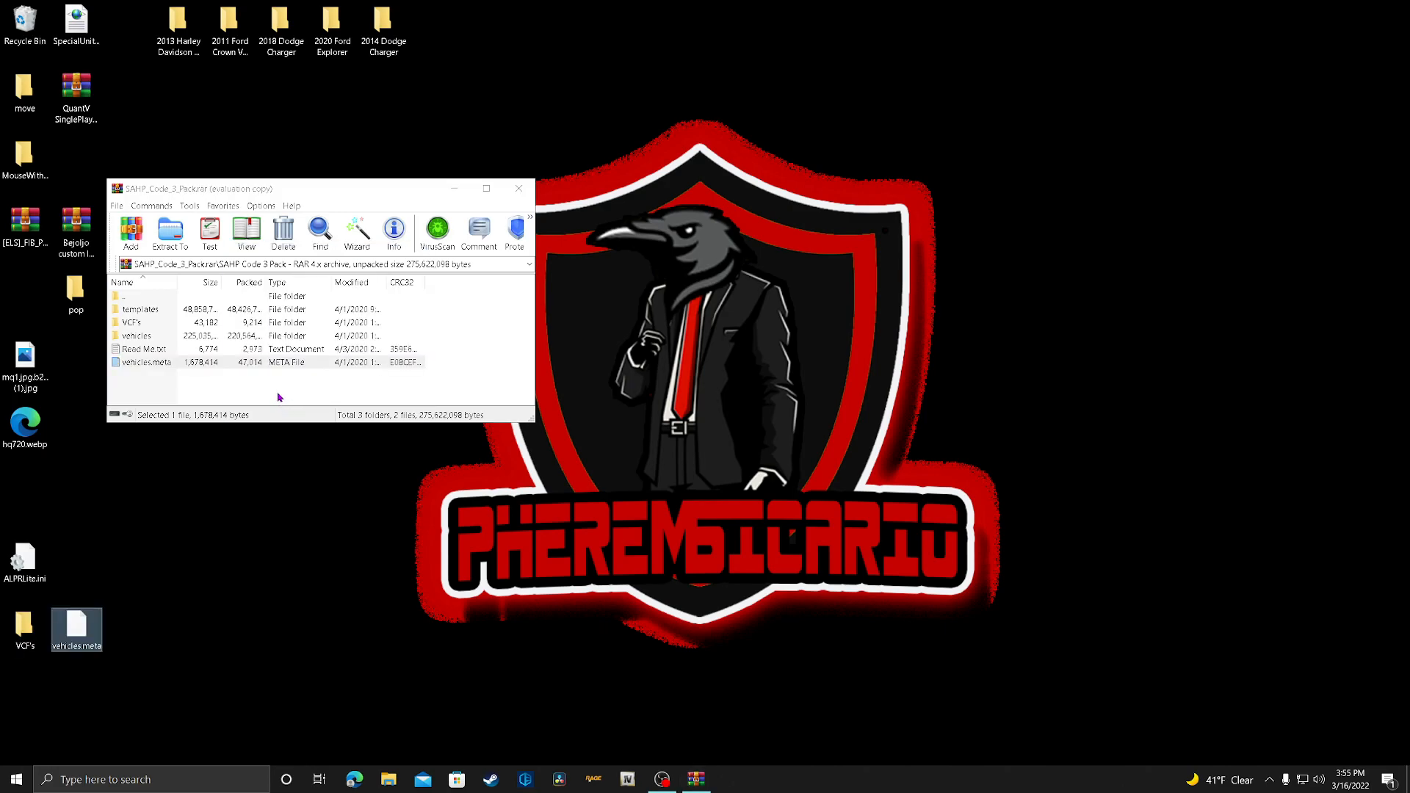
# Close the SAHP archive window and delete SAHP_Code_3_Pack.rar from the desktop.
pyautogui.click(517, 189)
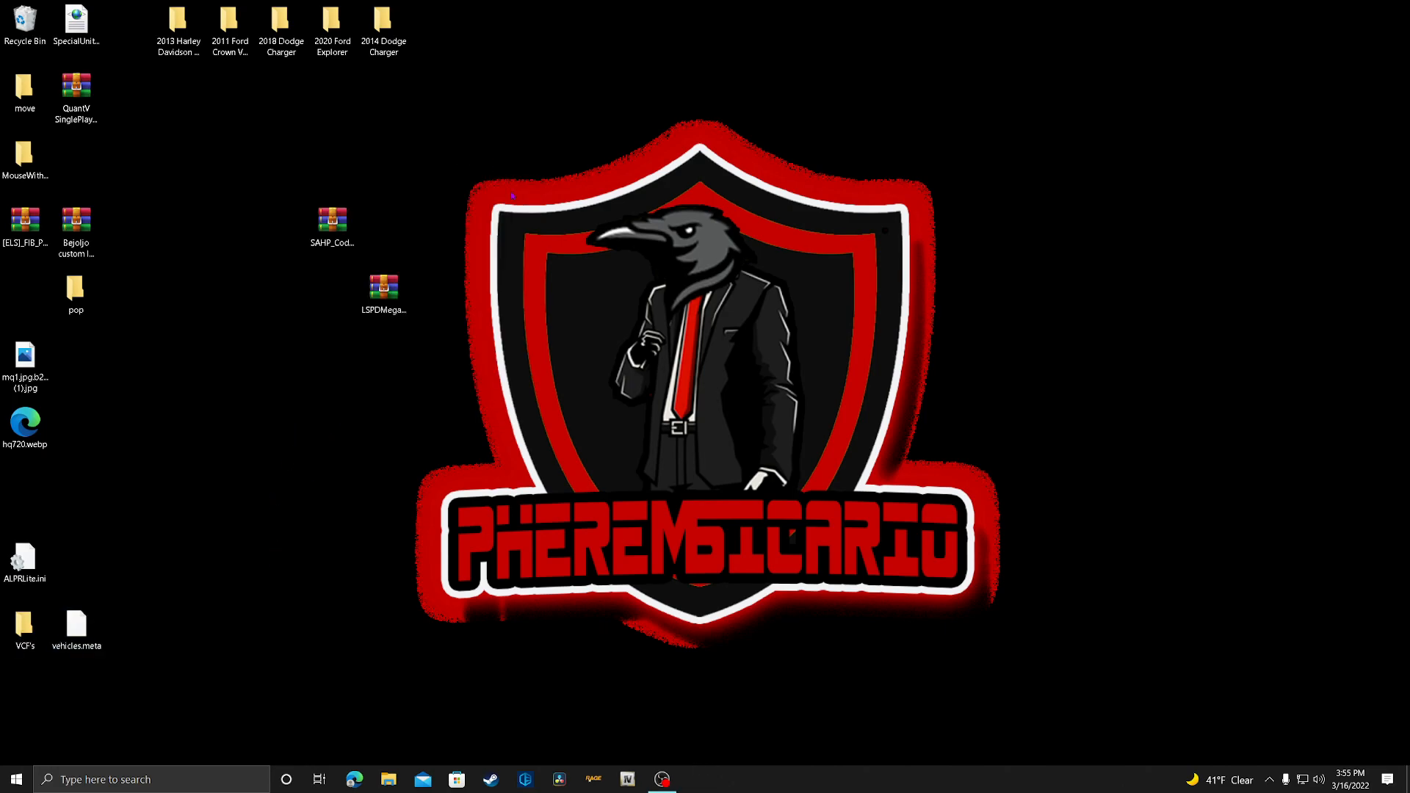
pyautogui.rightClick(330, 232)
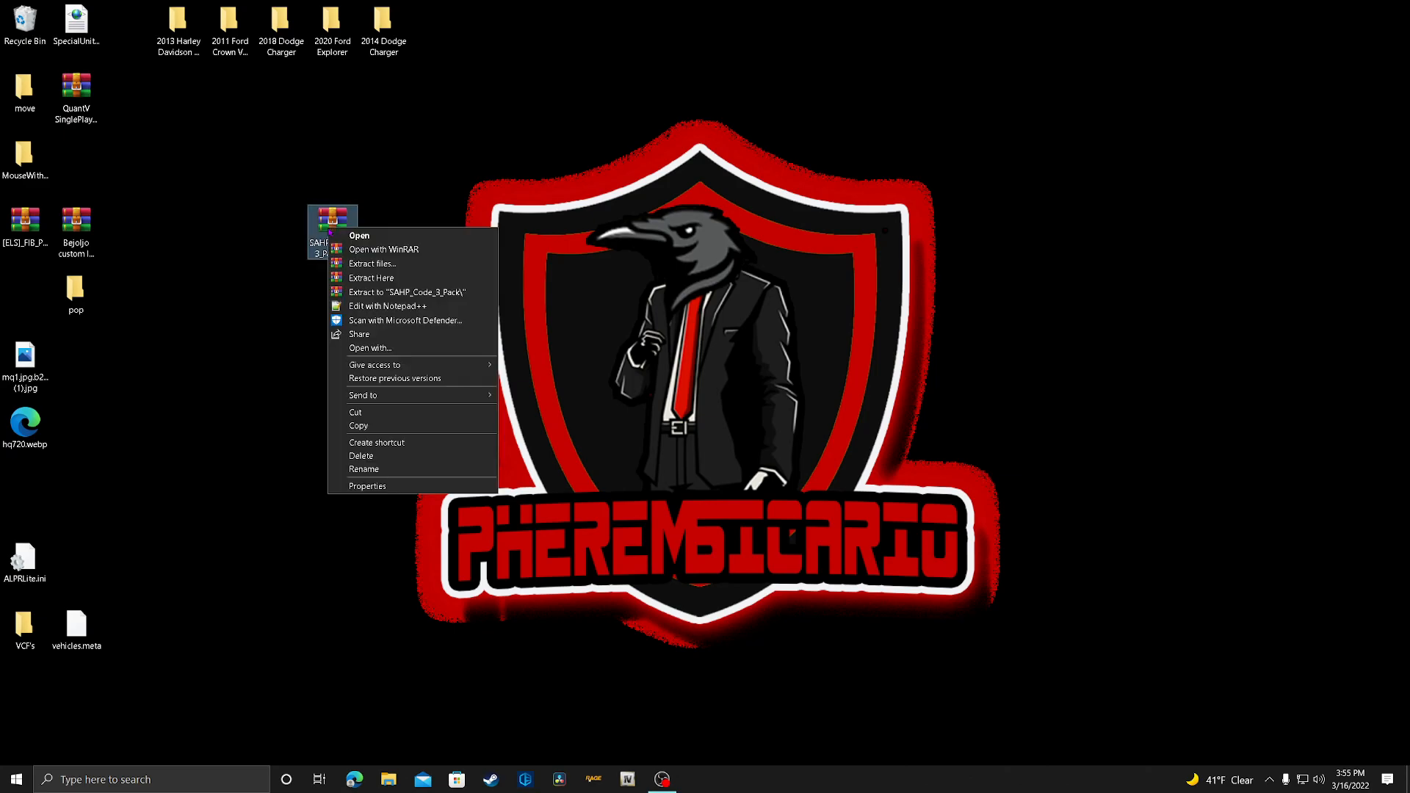
pyautogui.click(380, 456)
# Open LSPDMegapackSP1.2.0.rar in WinRAR and go into its Los Santos Police Department folder.
pyautogui.moveTo(373, 301); pyautogui.dragTo(270, 301)
pyautogui.rightClick(271, 301)
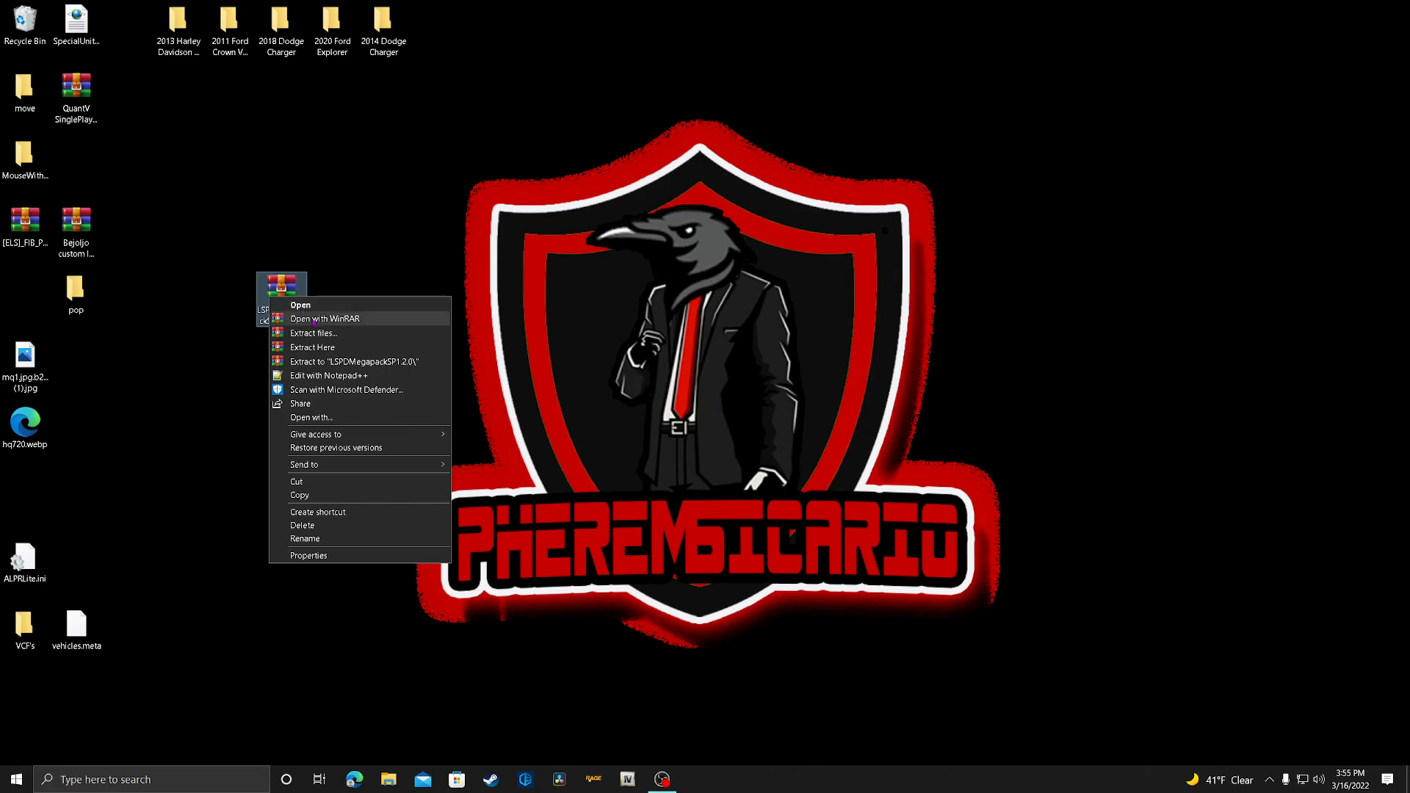
pyautogui.click(286, 317)
pyautogui.doubleClick(284, 312)
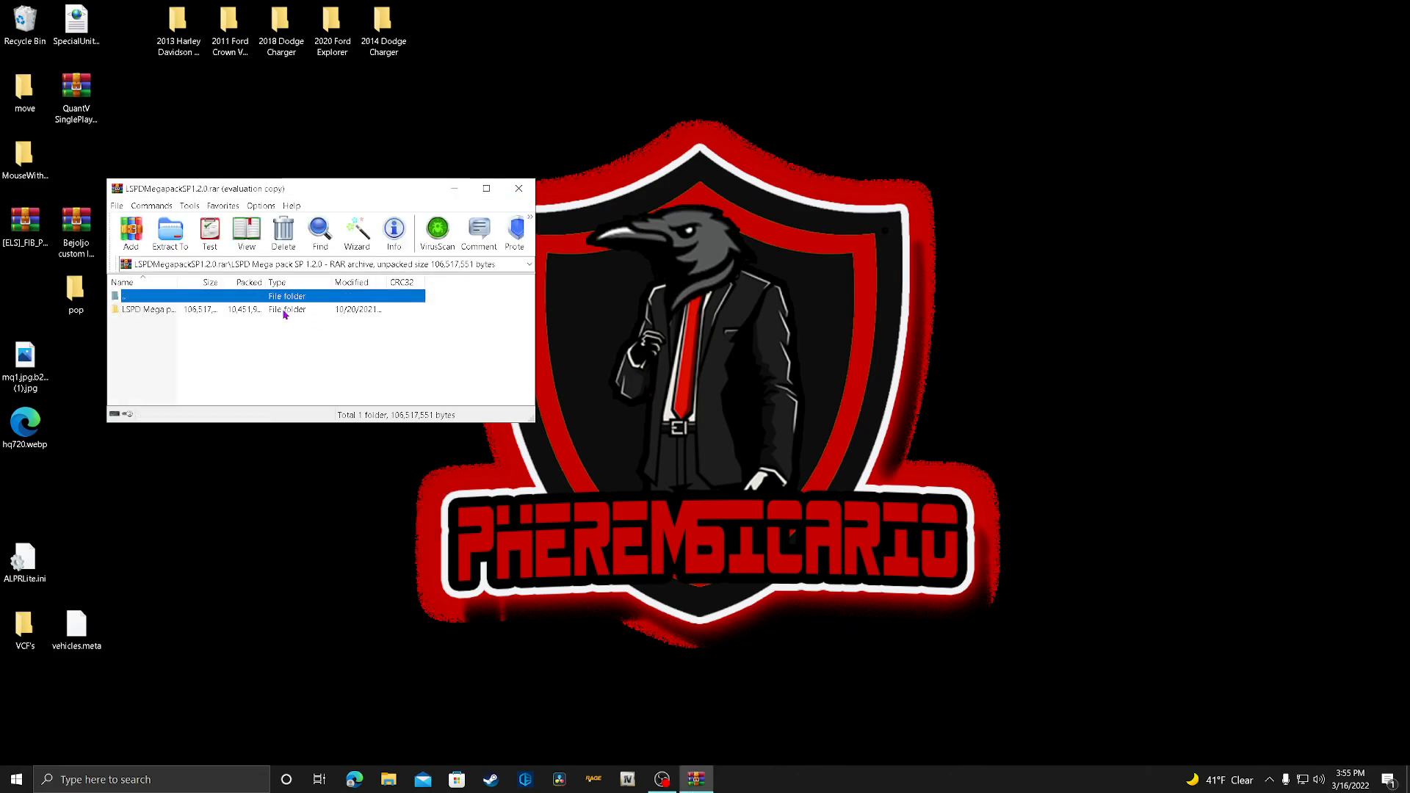
pyautogui.doubleClick(284, 311)
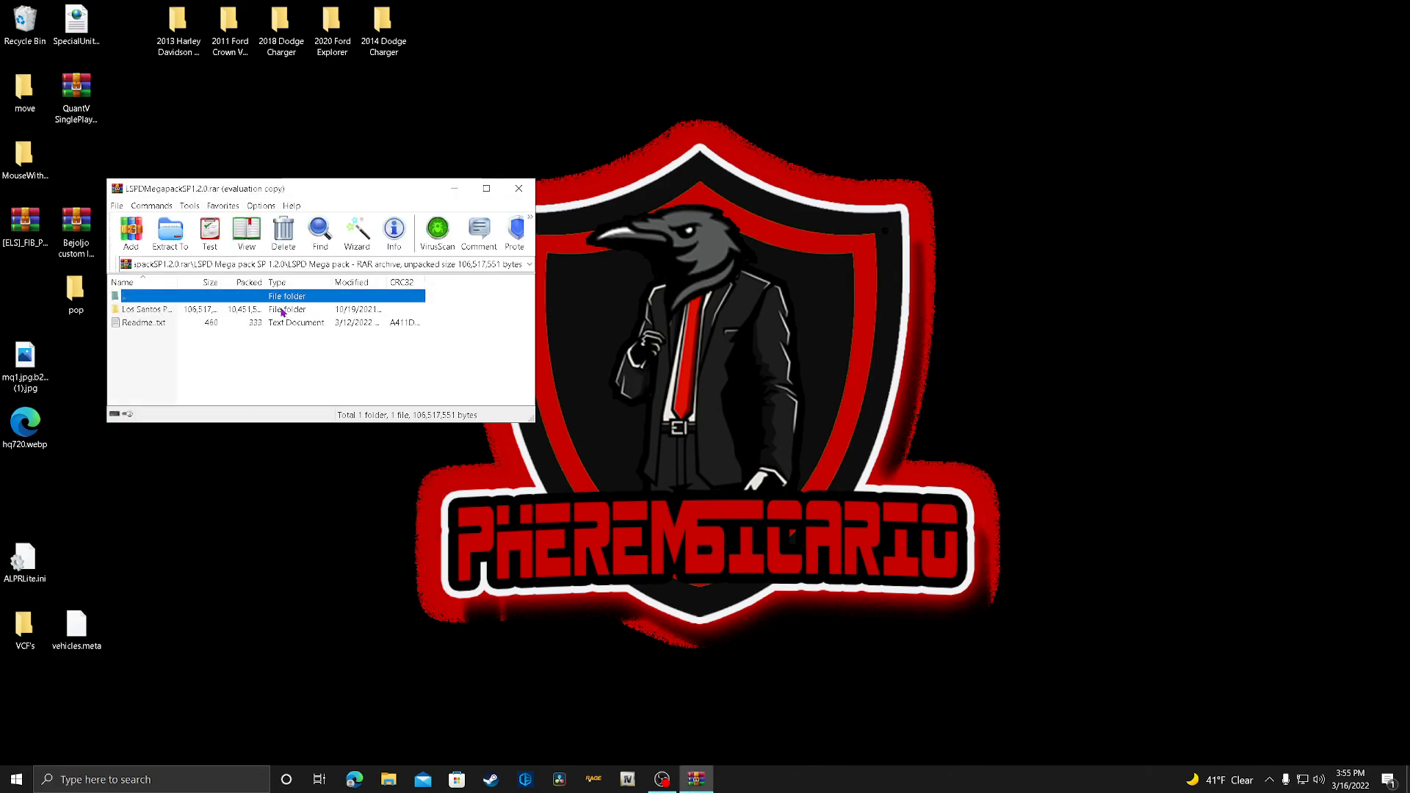
pyautogui.doubleClick(282, 312)
pyautogui.moveTo(328, 197); pyautogui.dragTo(387, 197)
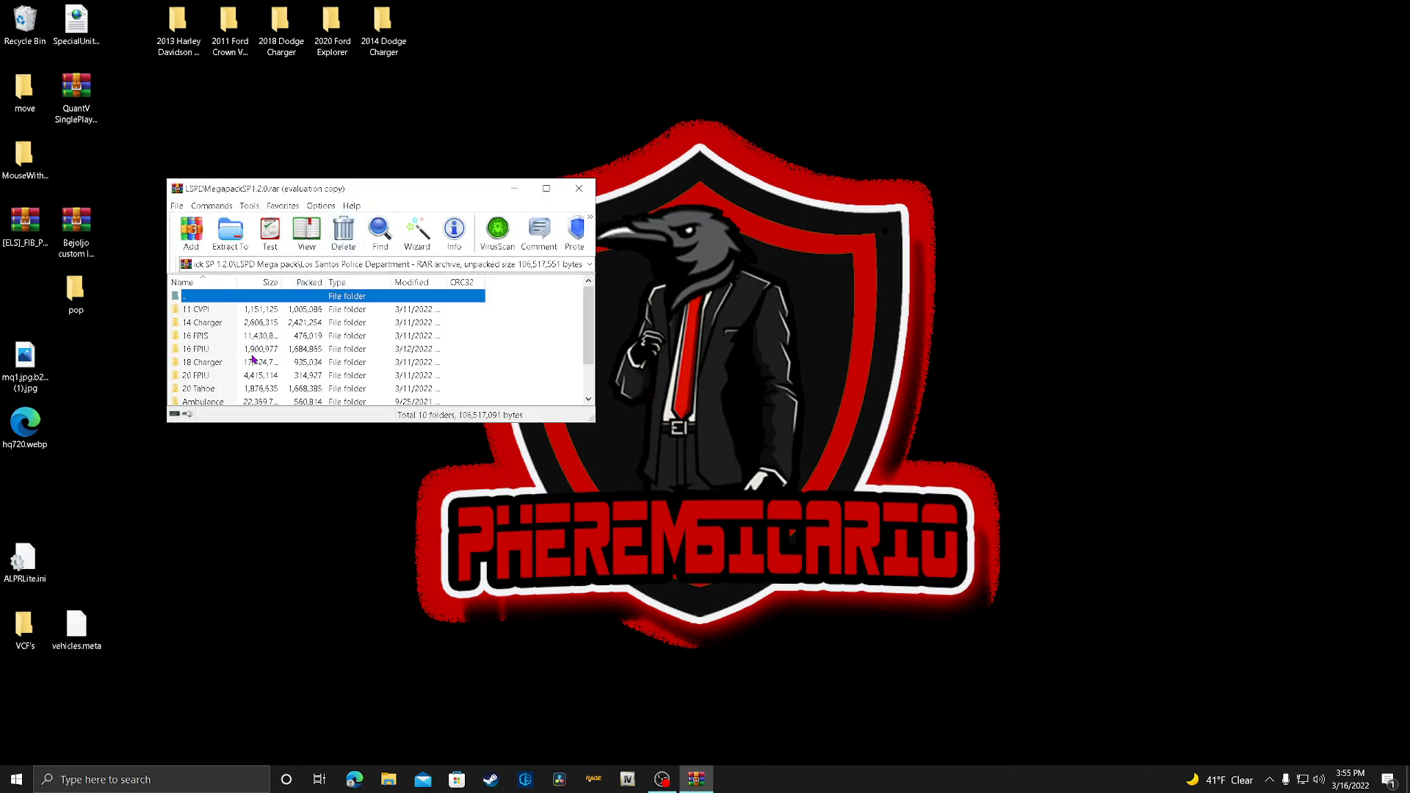
# Extract the Harley Davidson and 11 CVPI texture folders to the desktop, below the matching vehicle folders.
pyautogui.scroll(-1, 250, 351)
pyautogui.moveTo(220, 388); pyautogui.dragTo(157, 72)
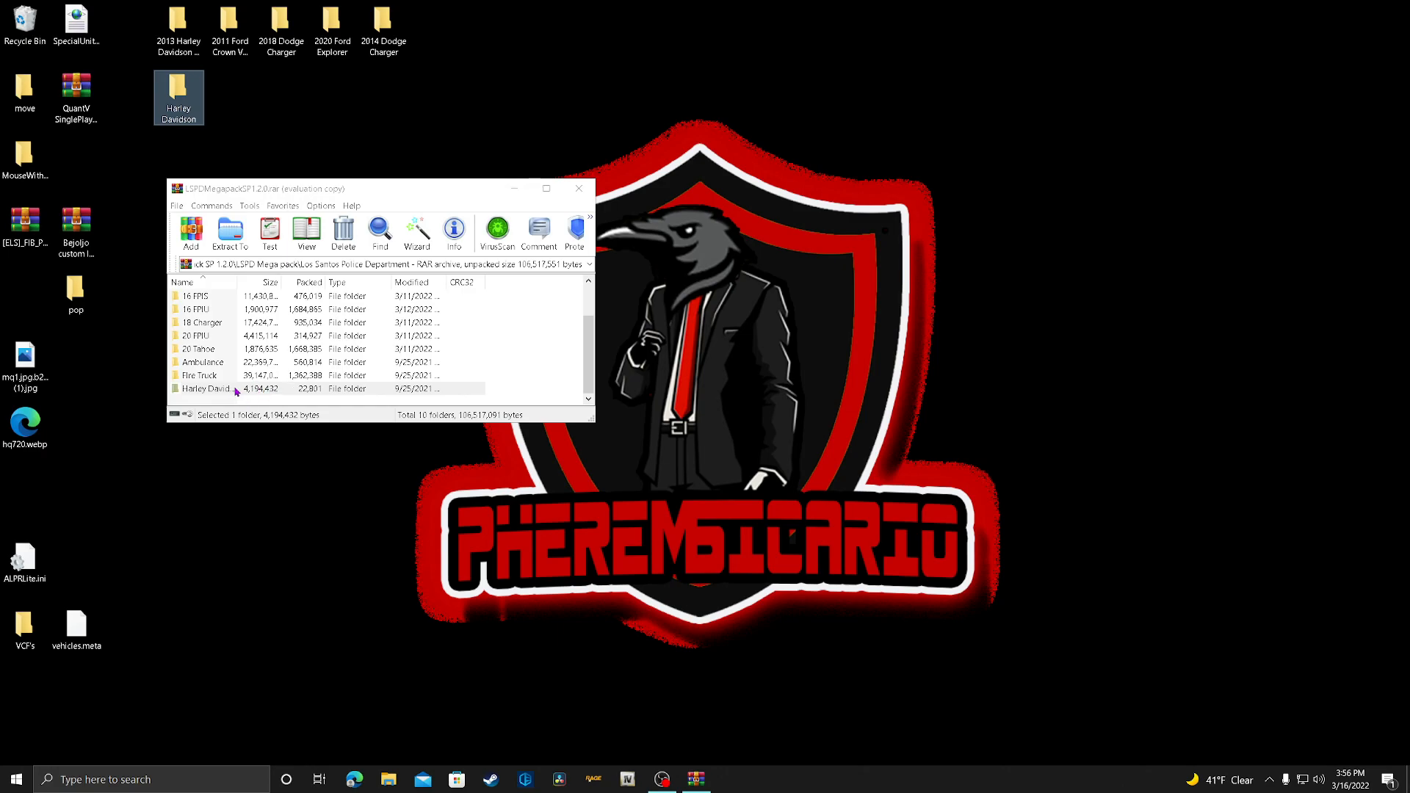
pyautogui.scroll(1, 224, 383)
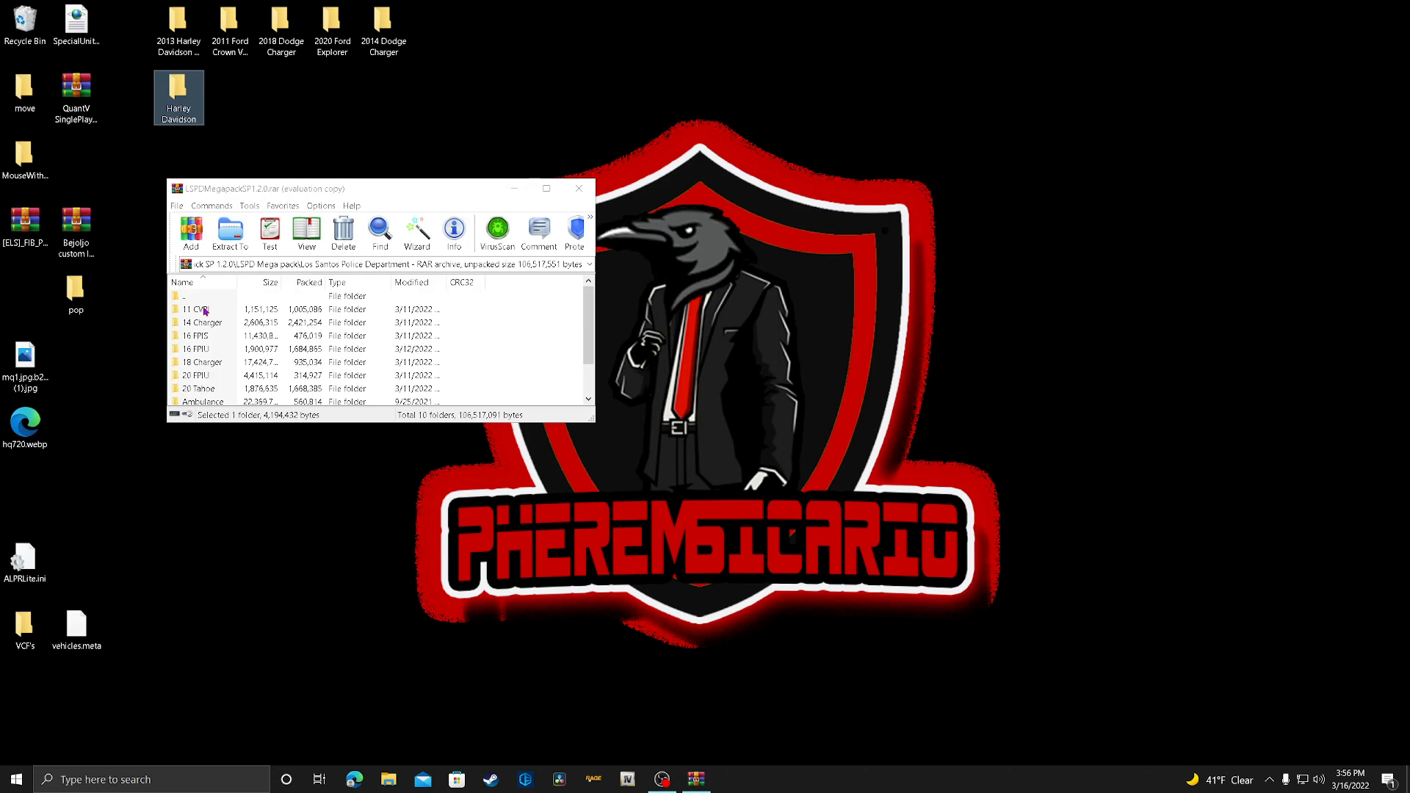
pyautogui.moveTo(205, 311); pyautogui.dragTo(227, 88)
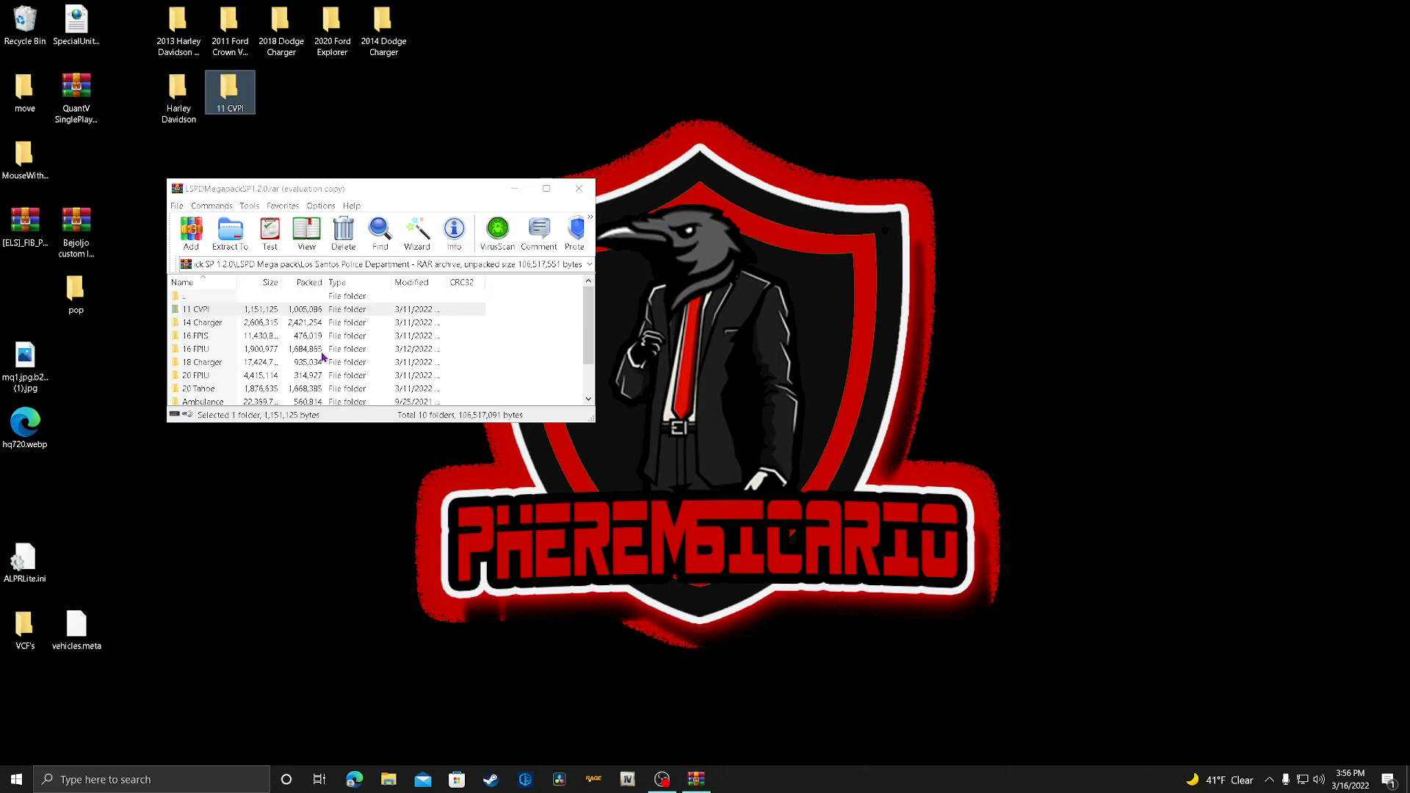
# Extract the 18 Charger, 20 FPIU and 14 Charger texture folders to the desktop, below the matching vehicle folders.
pyautogui.scroll(-1, 235, 315)
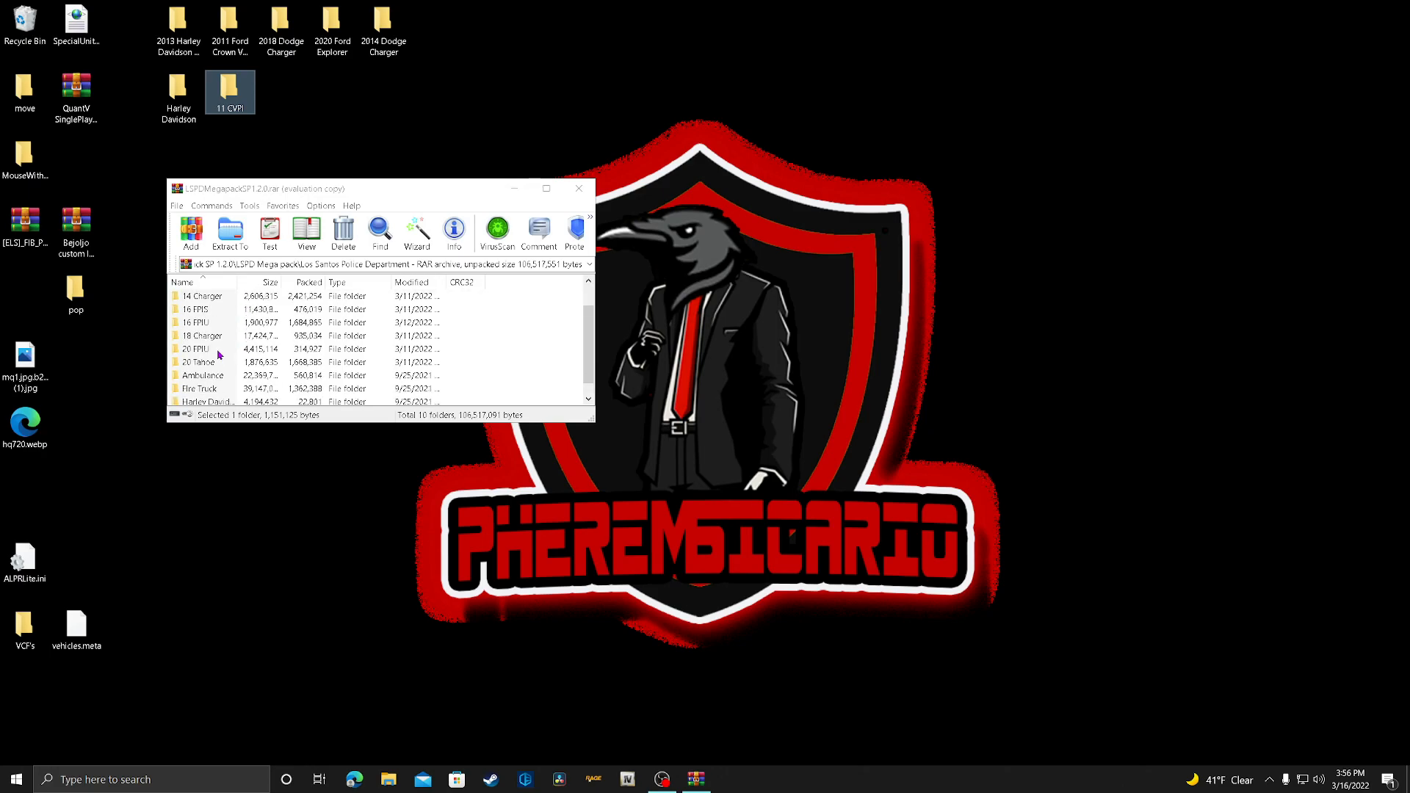
pyautogui.moveTo(213, 338); pyautogui.dragTo(263, 83)
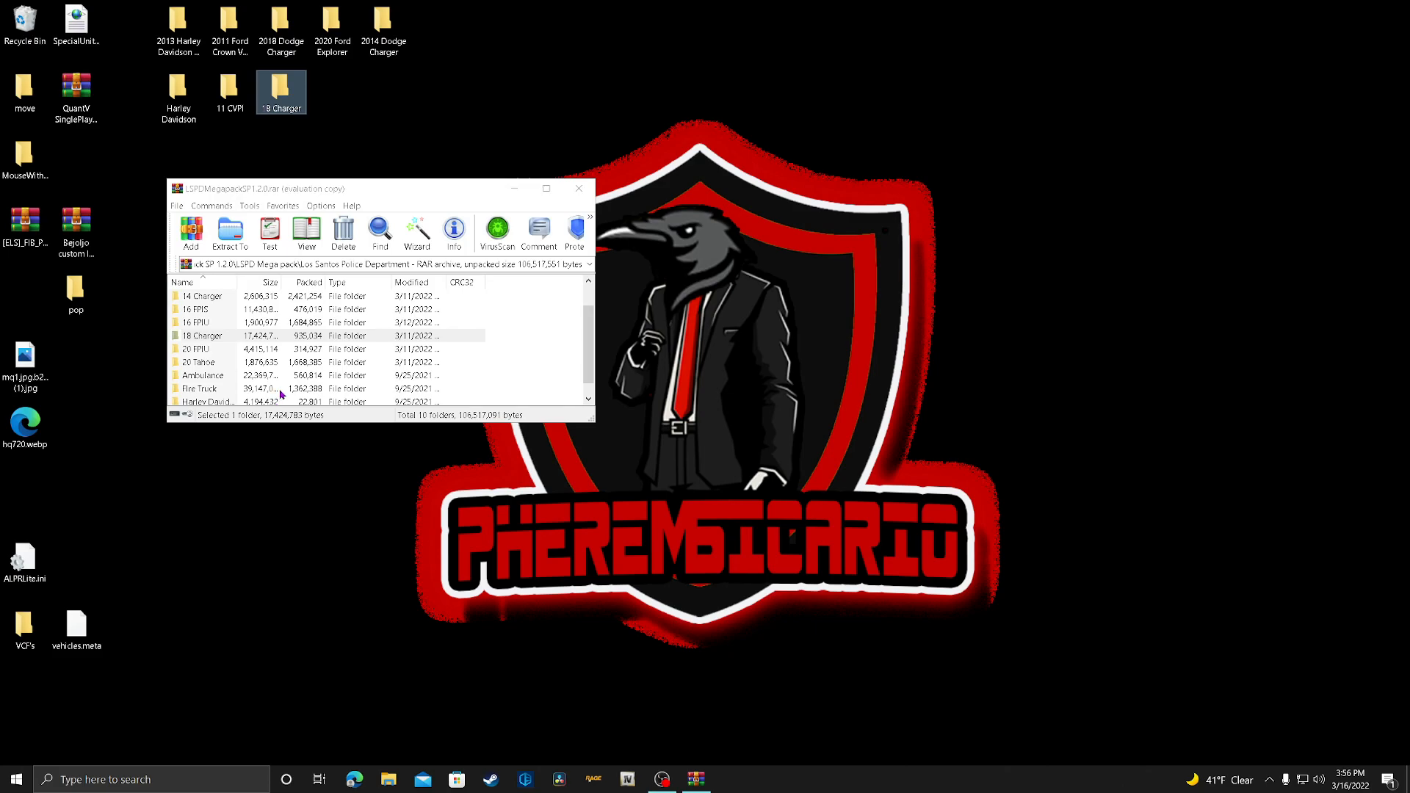
pyautogui.click(199, 353)
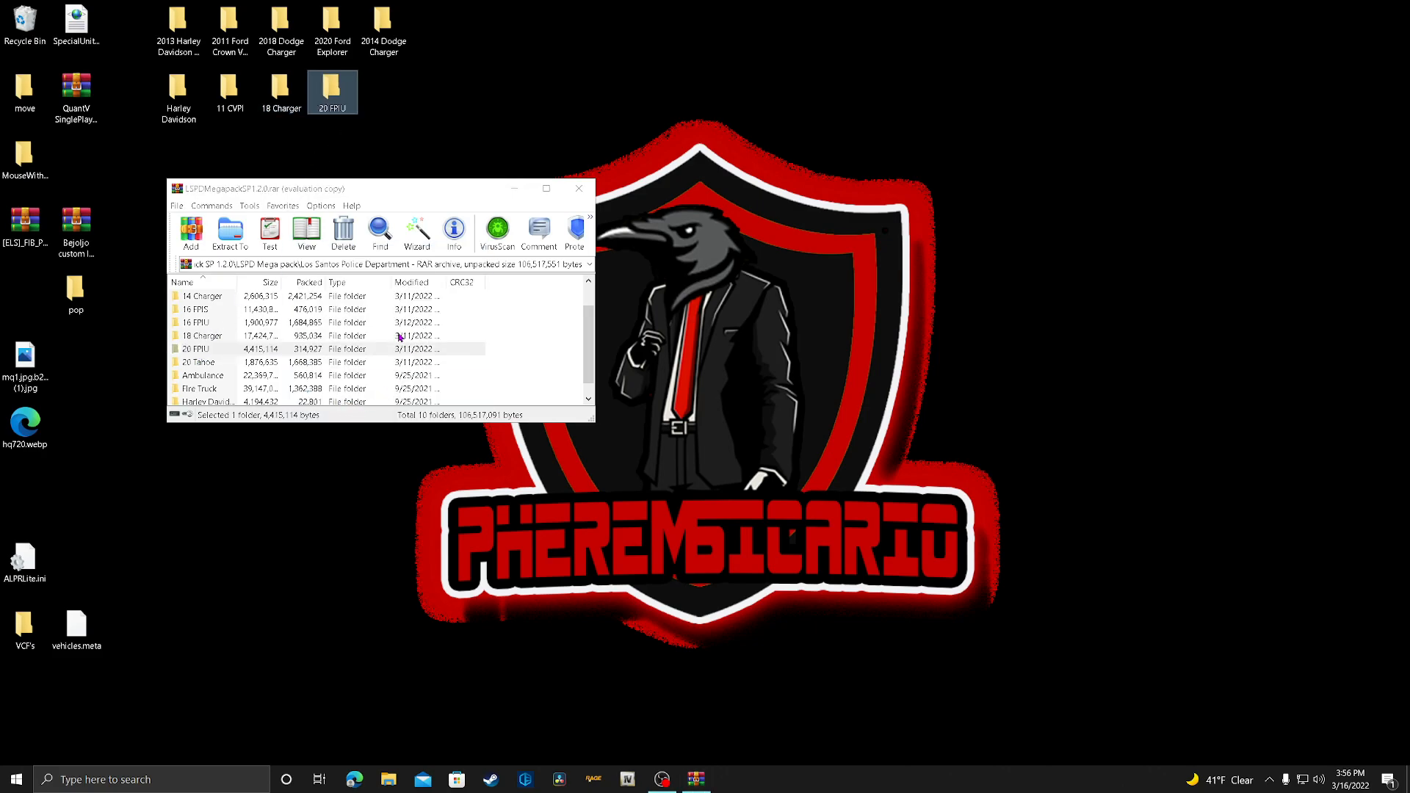
pyautogui.scroll(2, 209, 324)
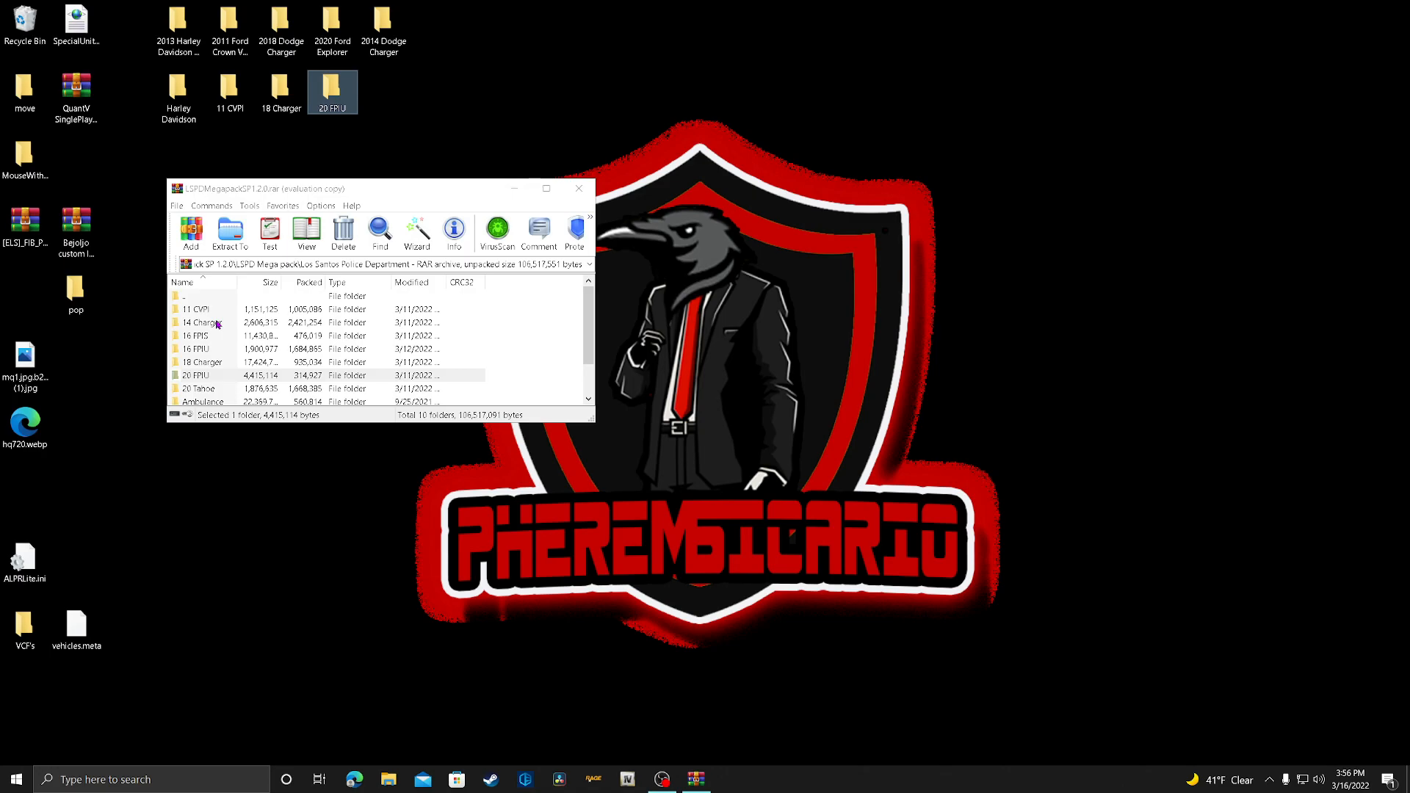
pyautogui.moveTo(212, 327); pyautogui.dragTo(389, 95)
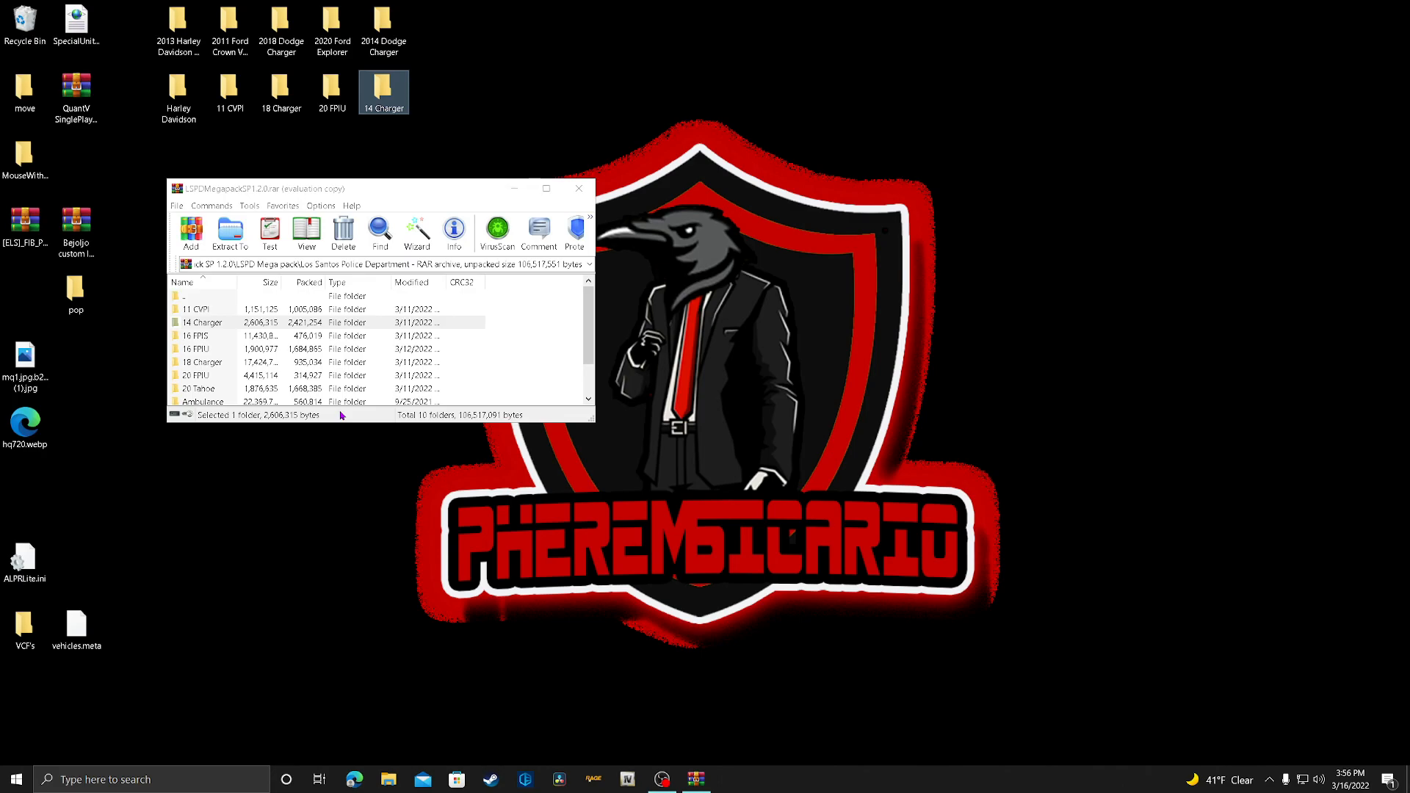
# Close the LSPD archive window and delete LSPDMegapackSP1.2.0.rar from the desktop.
pyautogui.click(586, 190)
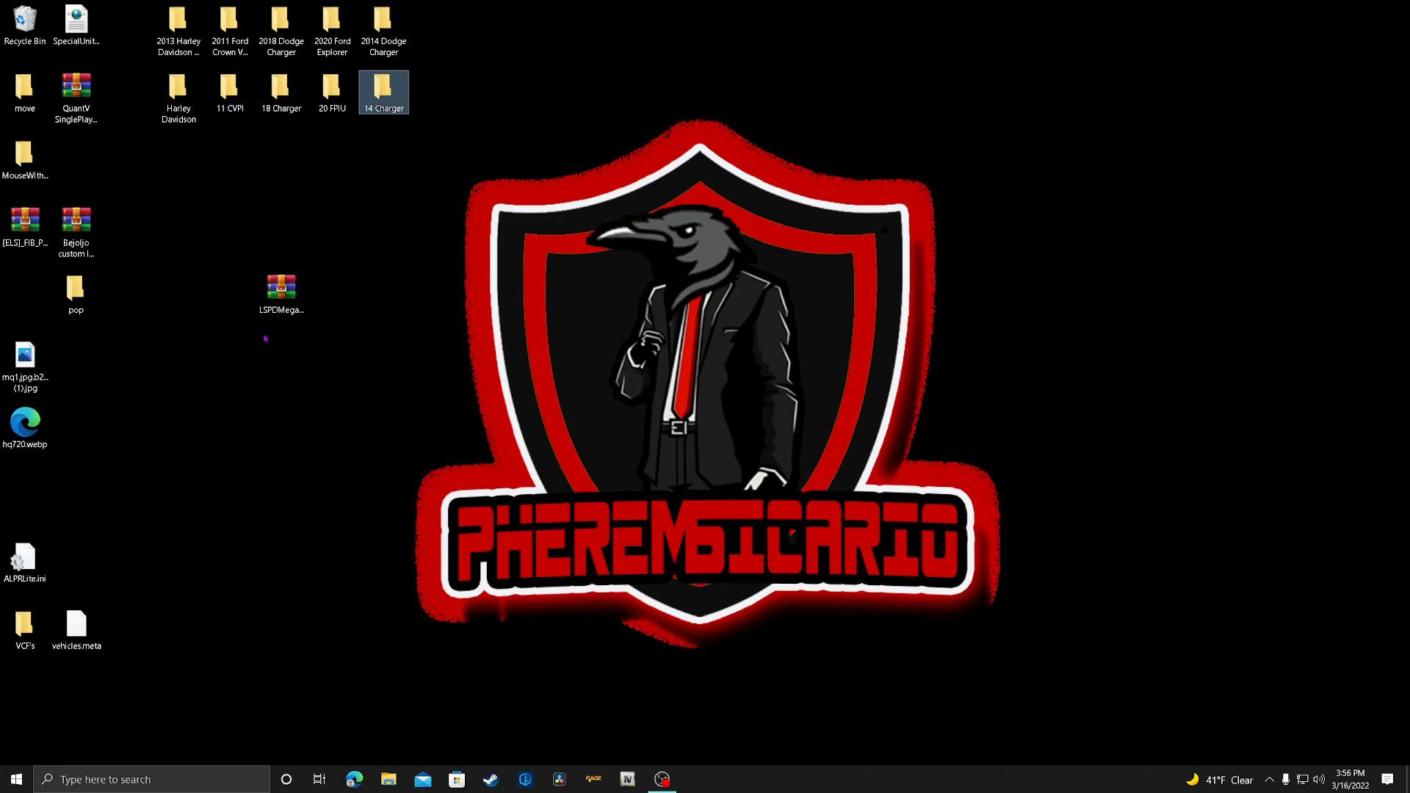
pyautogui.rightClick(267, 300)
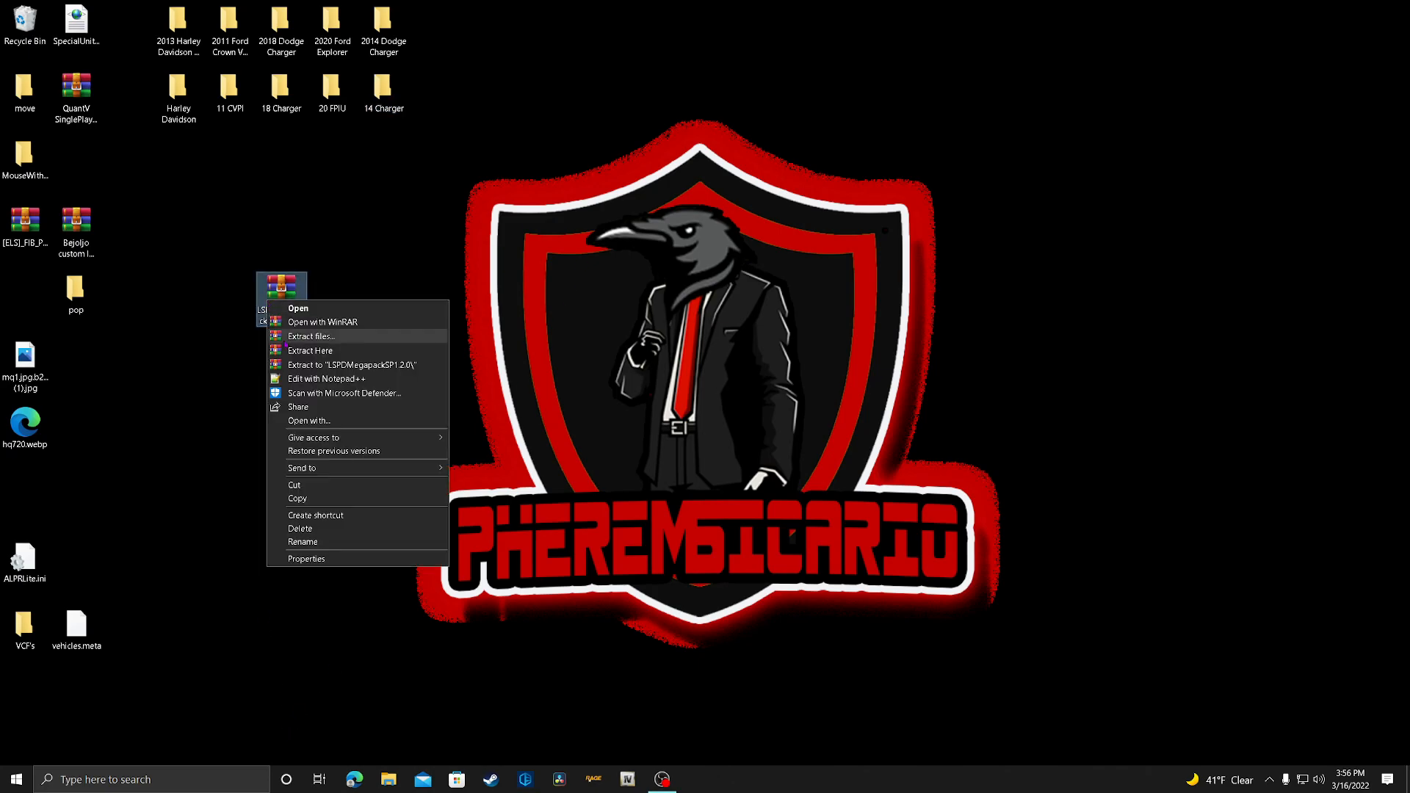
pyautogui.click(319, 529)
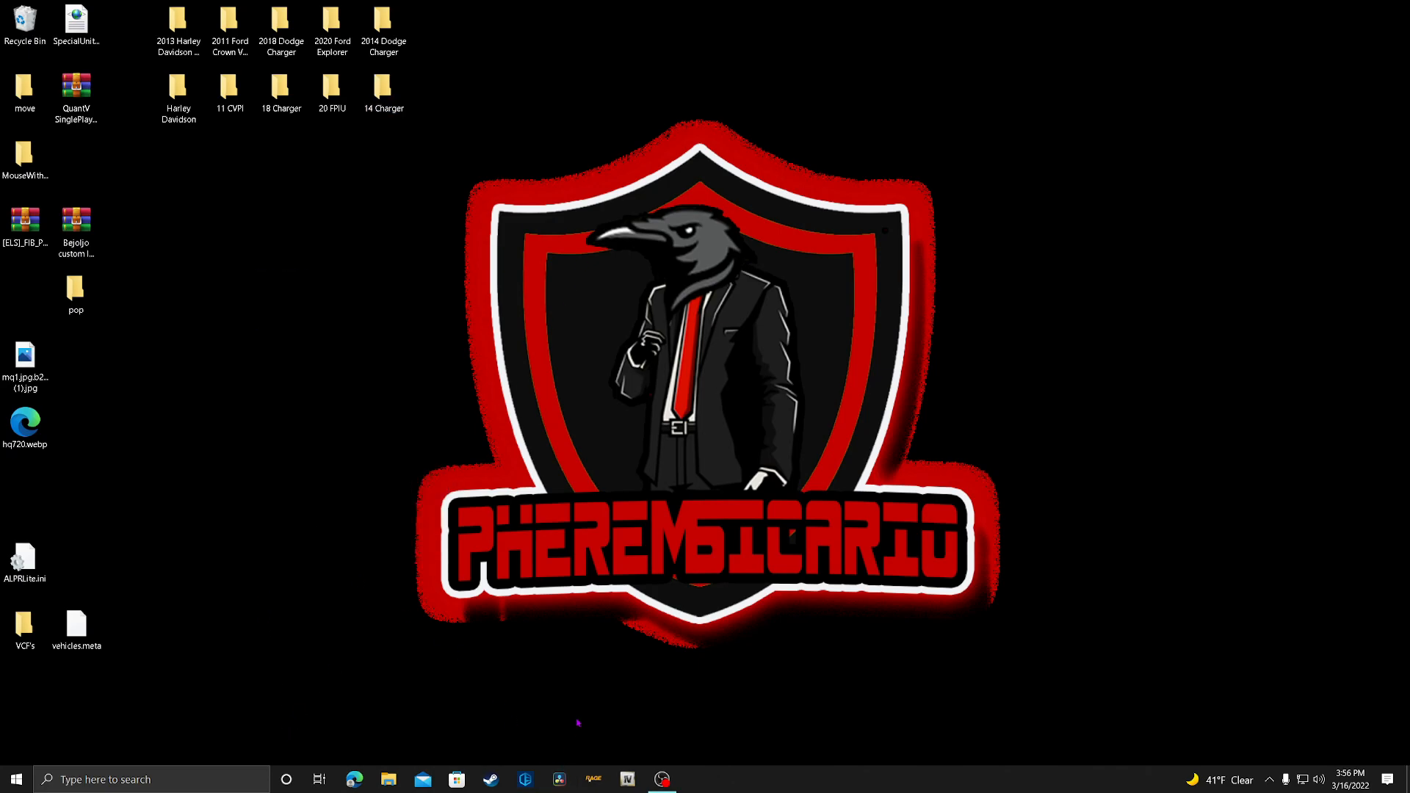
# Open OpenIV for Grand Theft Auto V on Windows, then enlarge its window and move it clear of the desktop folders.
pyautogui.click(627, 780)
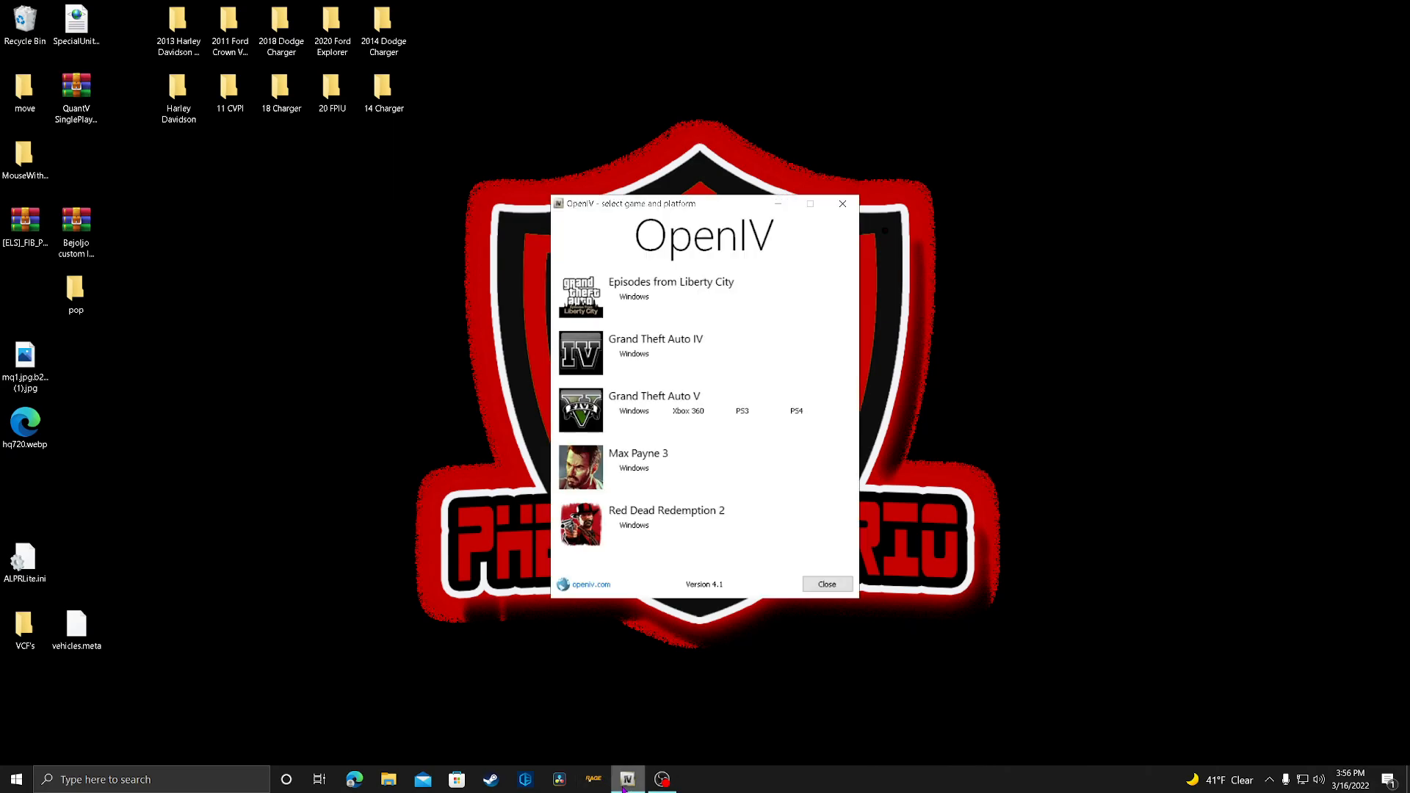
pyautogui.click(639, 415)
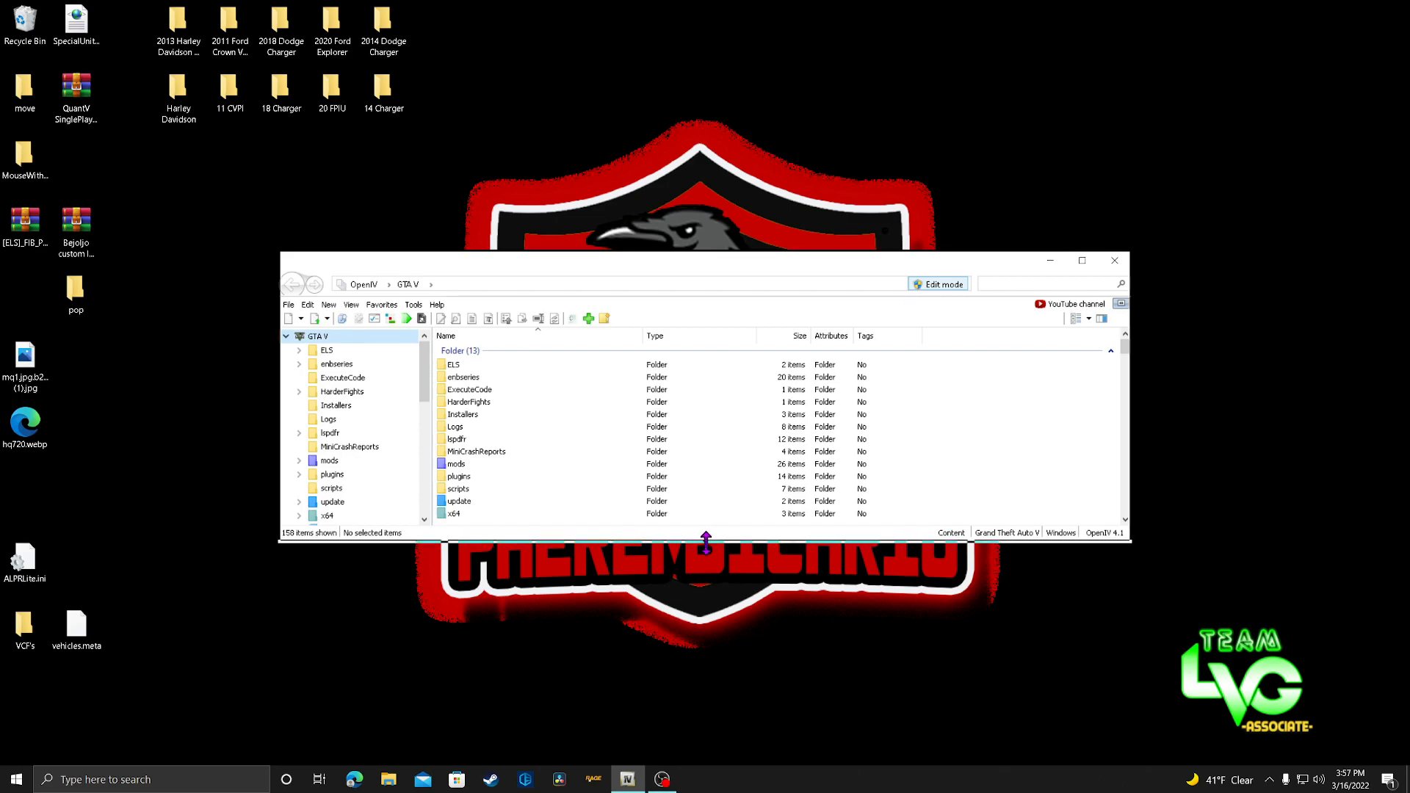
pyautogui.moveTo(708, 539); pyautogui.dragTo(678, 707)
pyautogui.moveTo(740, 265); pyautogui.dragTo(897, 105)
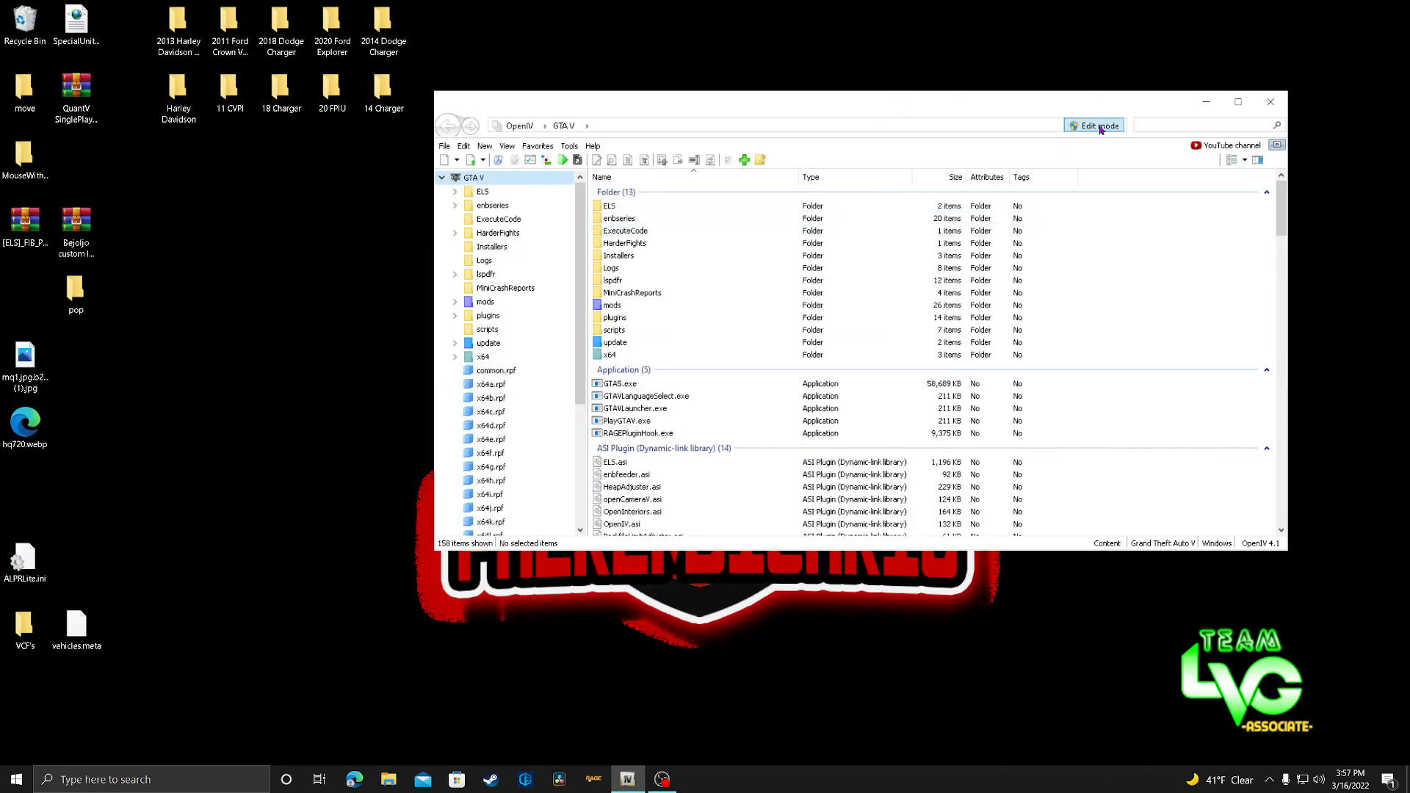
# Check the default work mode in OpenIV's general options and close the options without changing it.
pyautogui.click(577, 146)
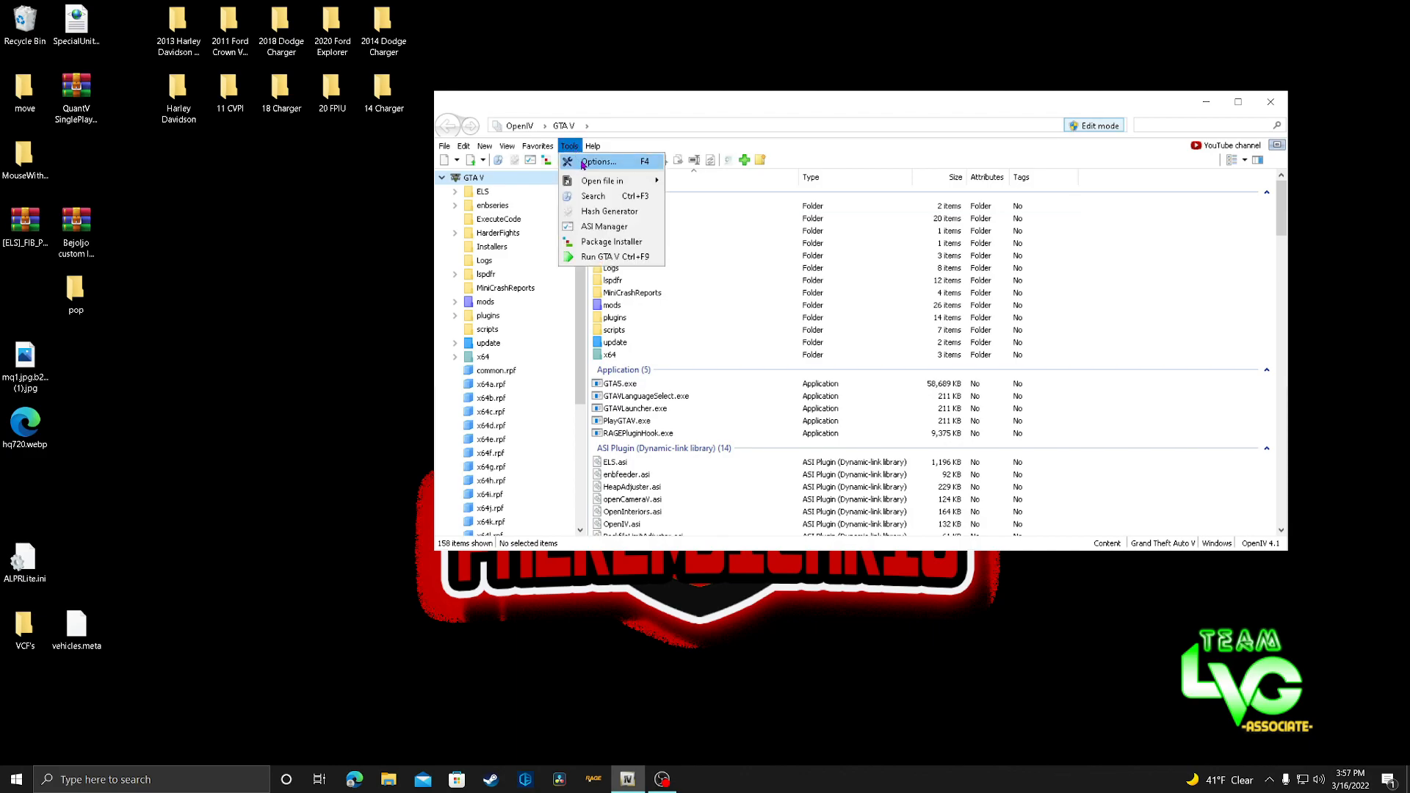
pyautogui.click(599, 160)
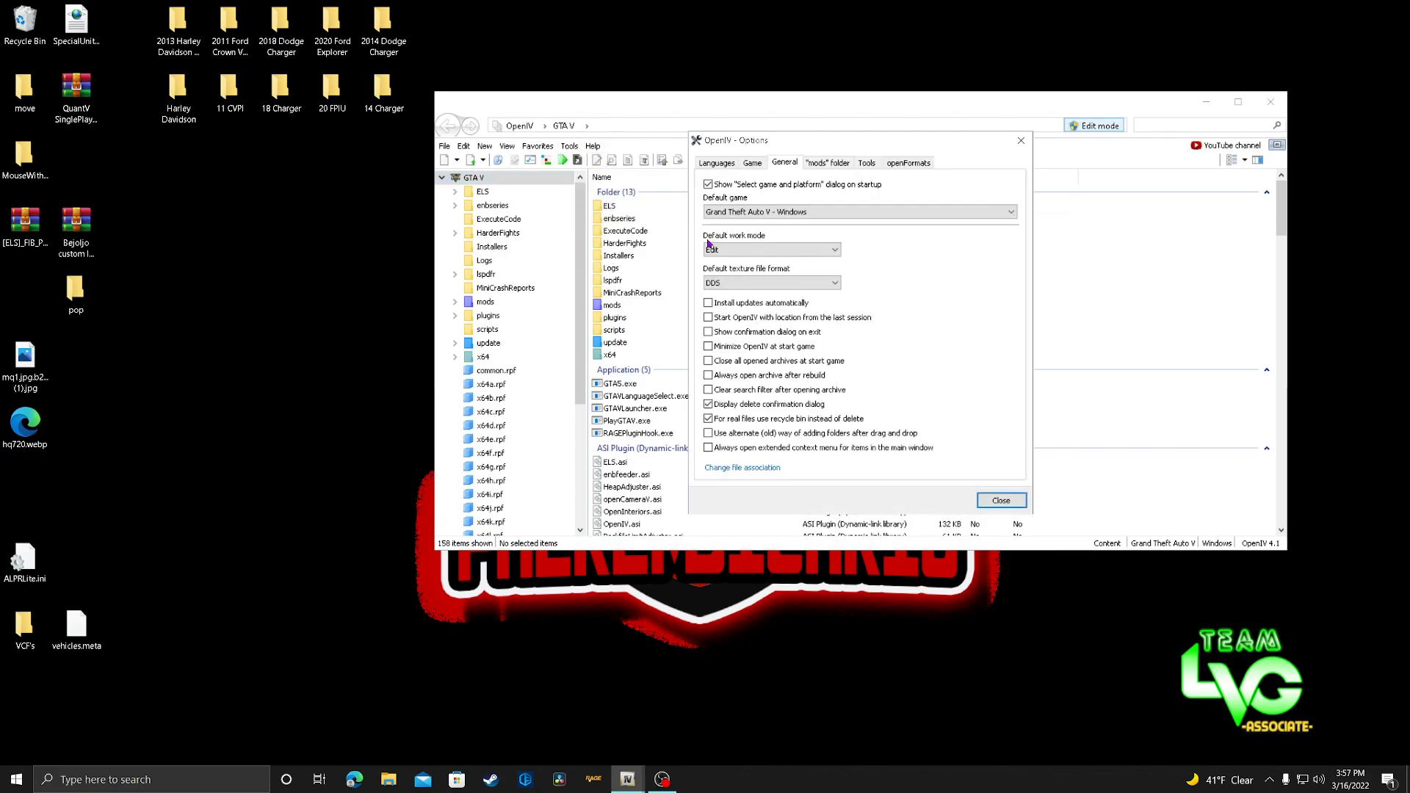
pyautogui.click(750, 250)
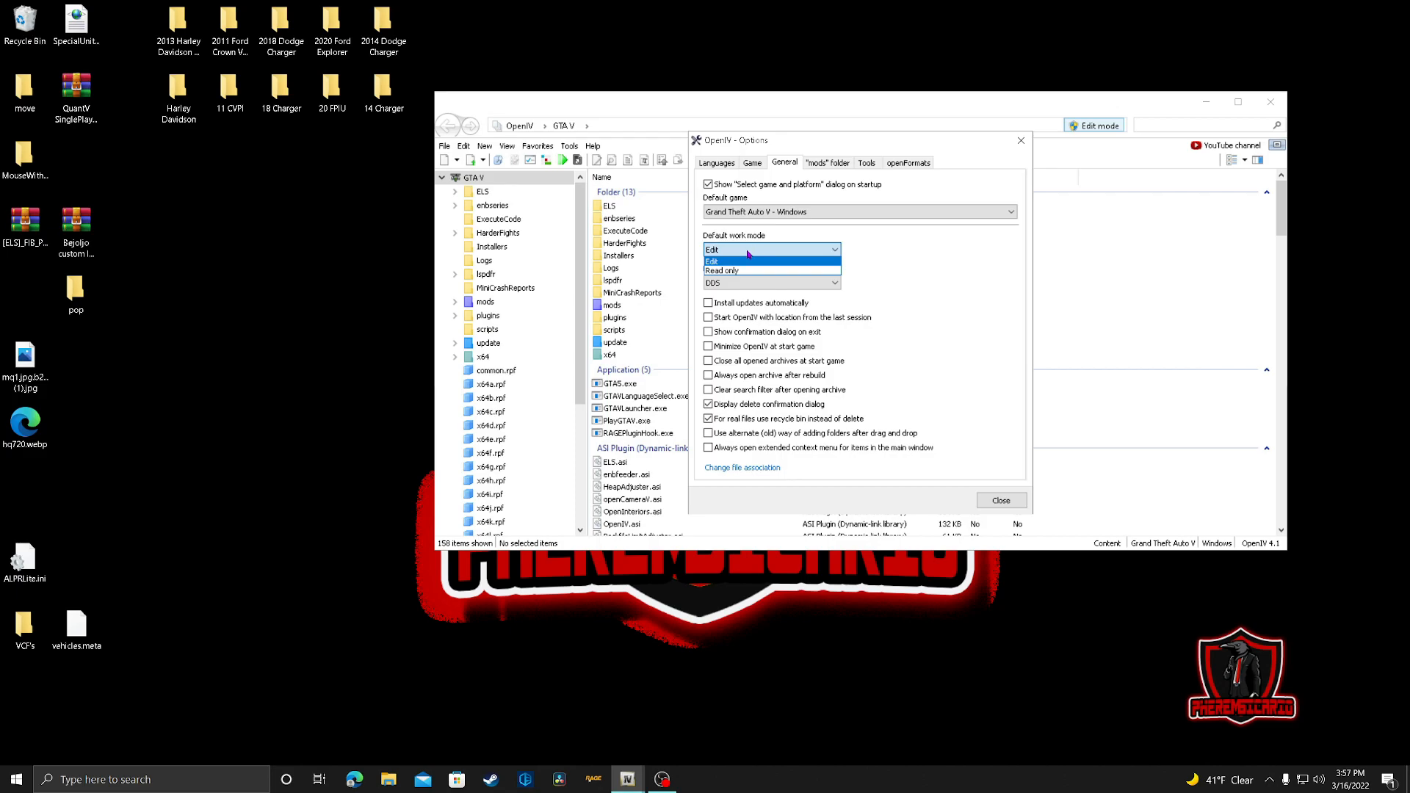
pyautogui.click(1021, 142)
pyautogui.click(1021, 141)
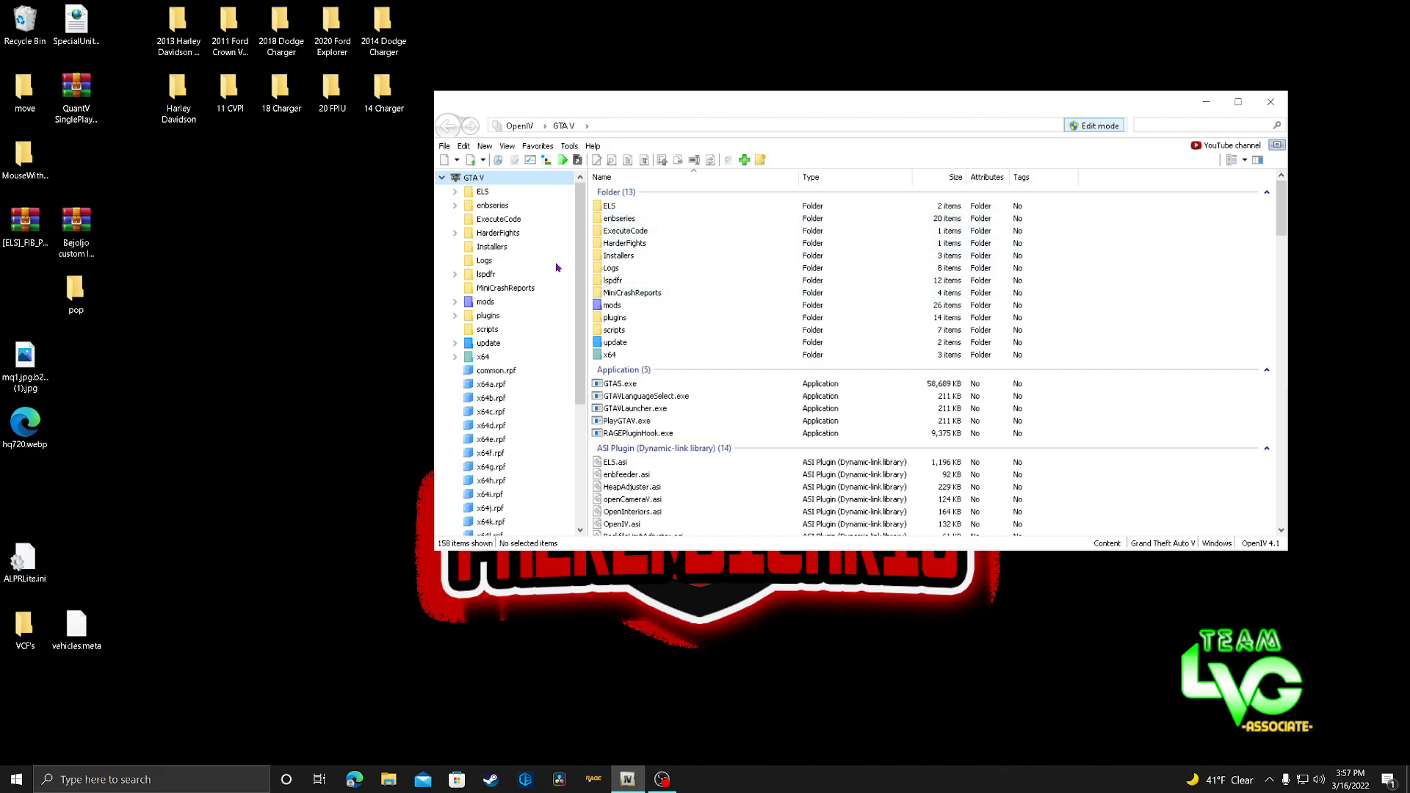
# Go into the dlcpacks folder under mods, update, x64.
pyautogui.doubleClick(633, 307)
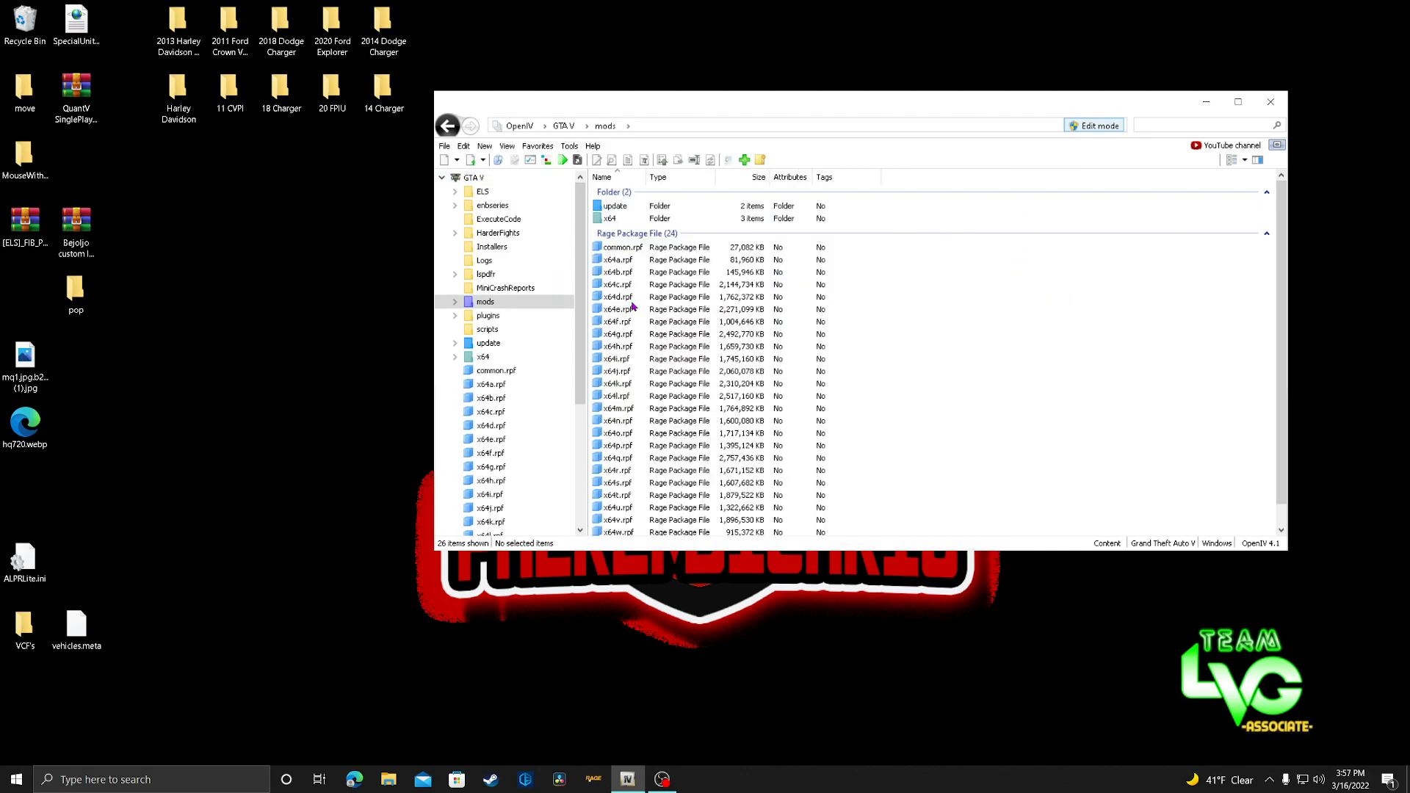
pyautogui.doubleClick(614, 206)
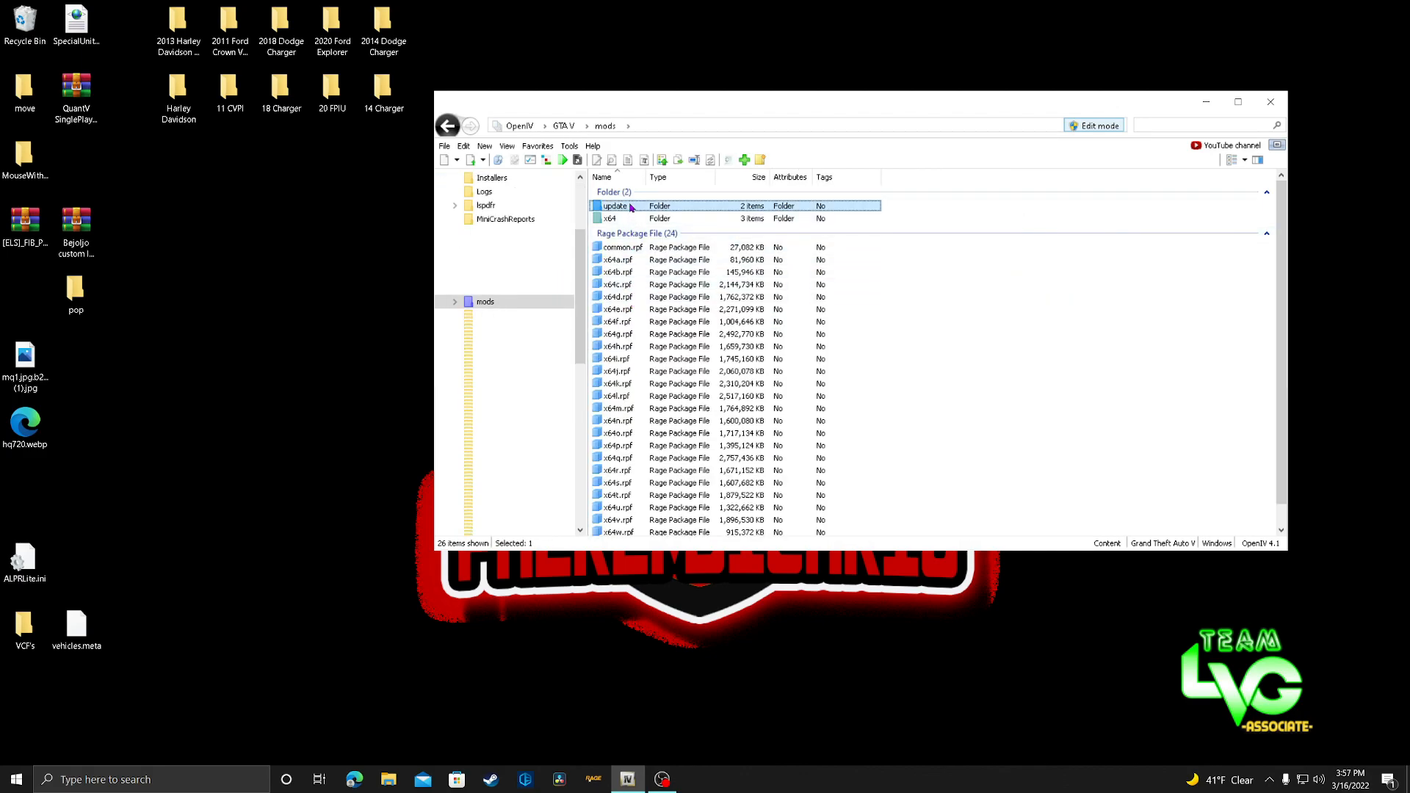
pyautogui.doubleClick(630, 208)
pyautogui.click(630, 220)
pyautogui.doubleClick(630, 219)
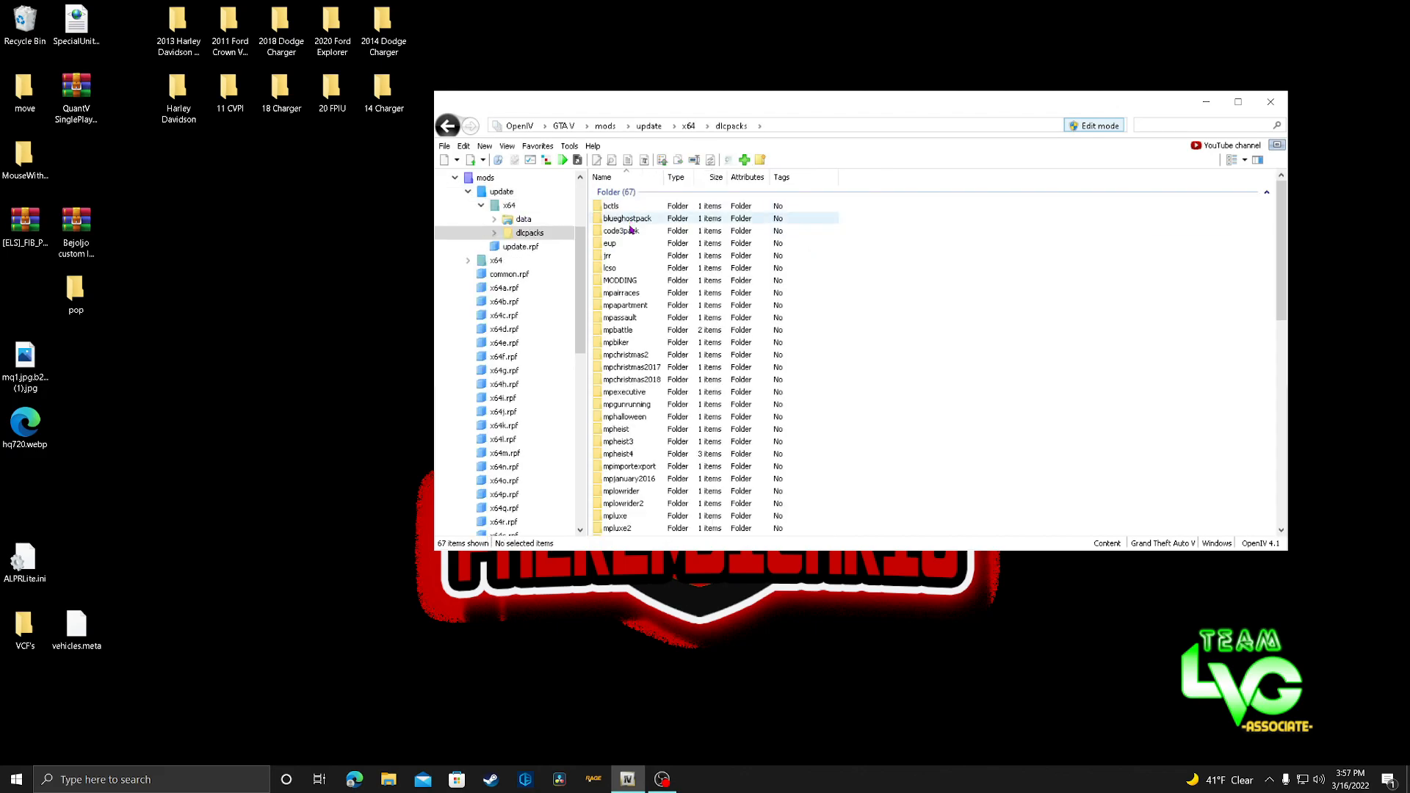
# Open the MODDING pack's dlc.rpf and go through x64, levels, gta5 and vehicles into vehicles.rpf.
pyautogui.doubleClick(621, 281)
pyautogui.doubleClick(639, 211)
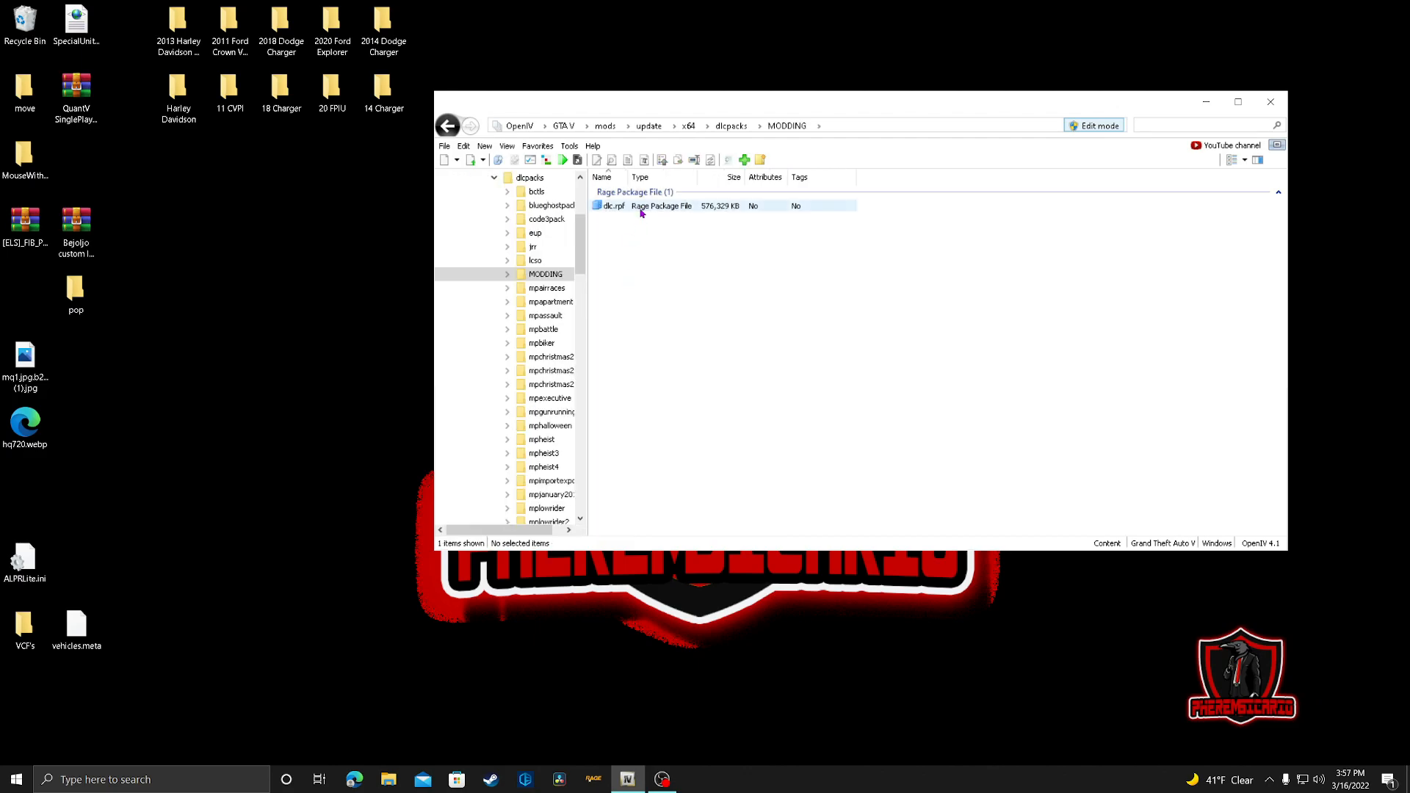
pyautogui.click(629, 221)
pyautogui.doubleClick(631, 219)
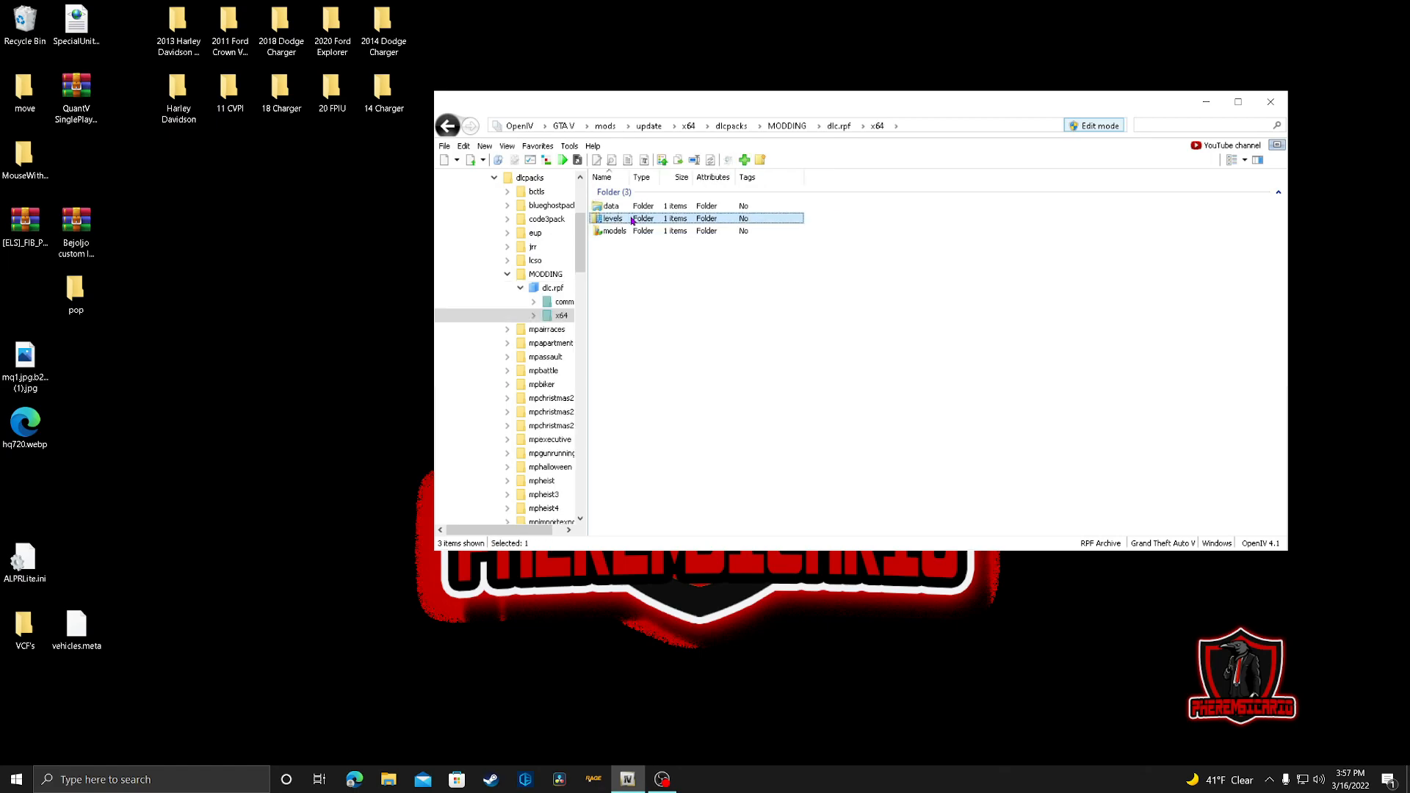
pyautogui.doubleClick(626, 217)
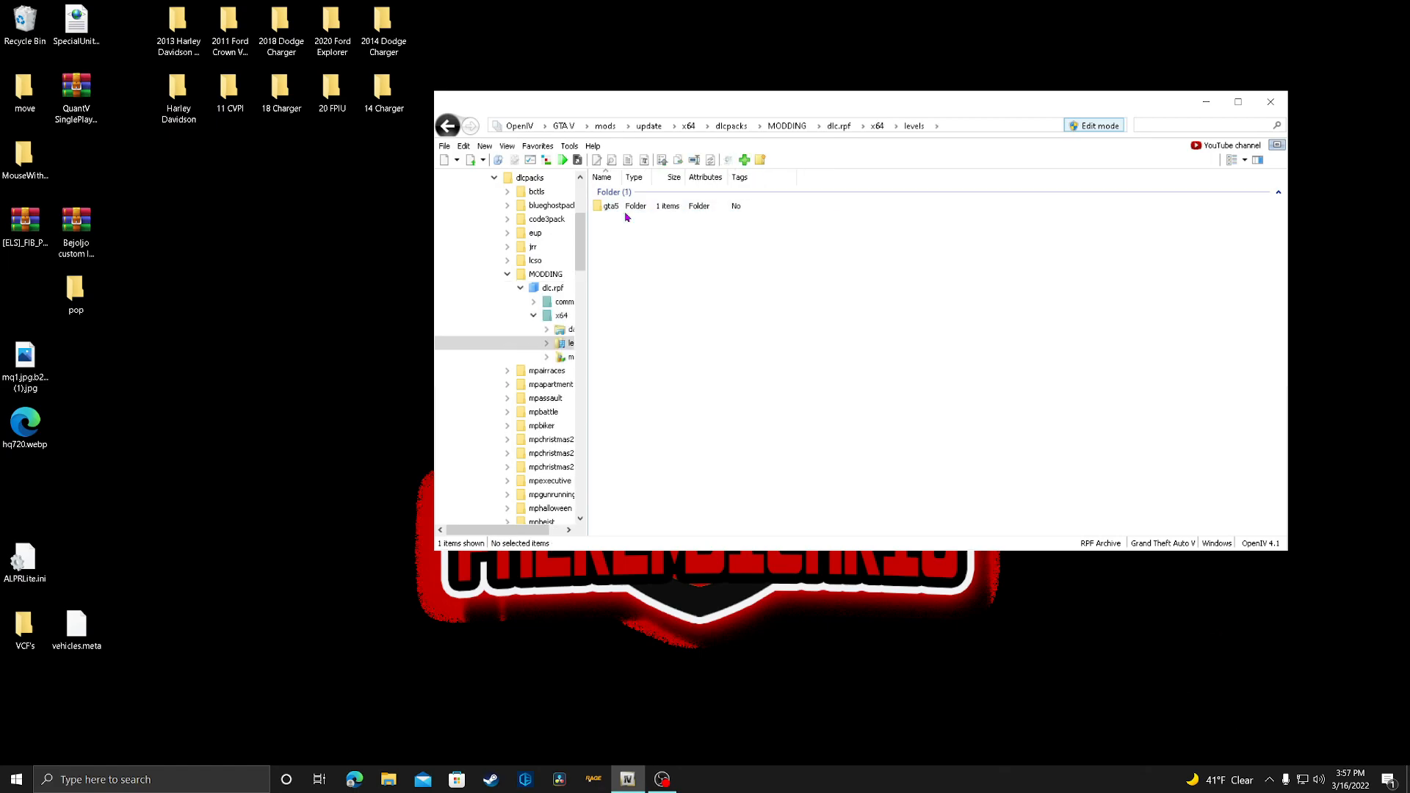
pyautogui.doubleClick(626, 208)
pyautogui.doubleClick(624, 208)
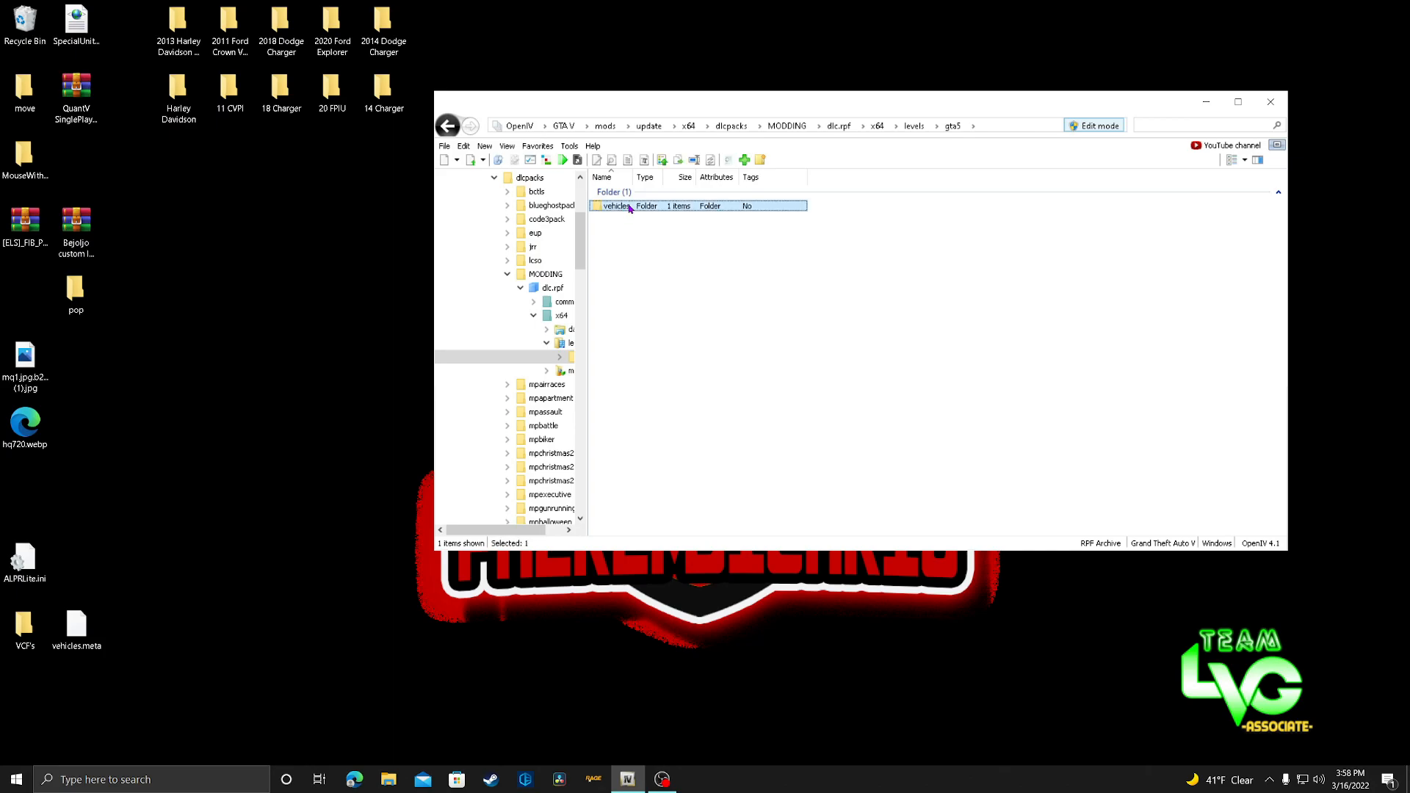
pyautogui.doubleClick(631, 208)
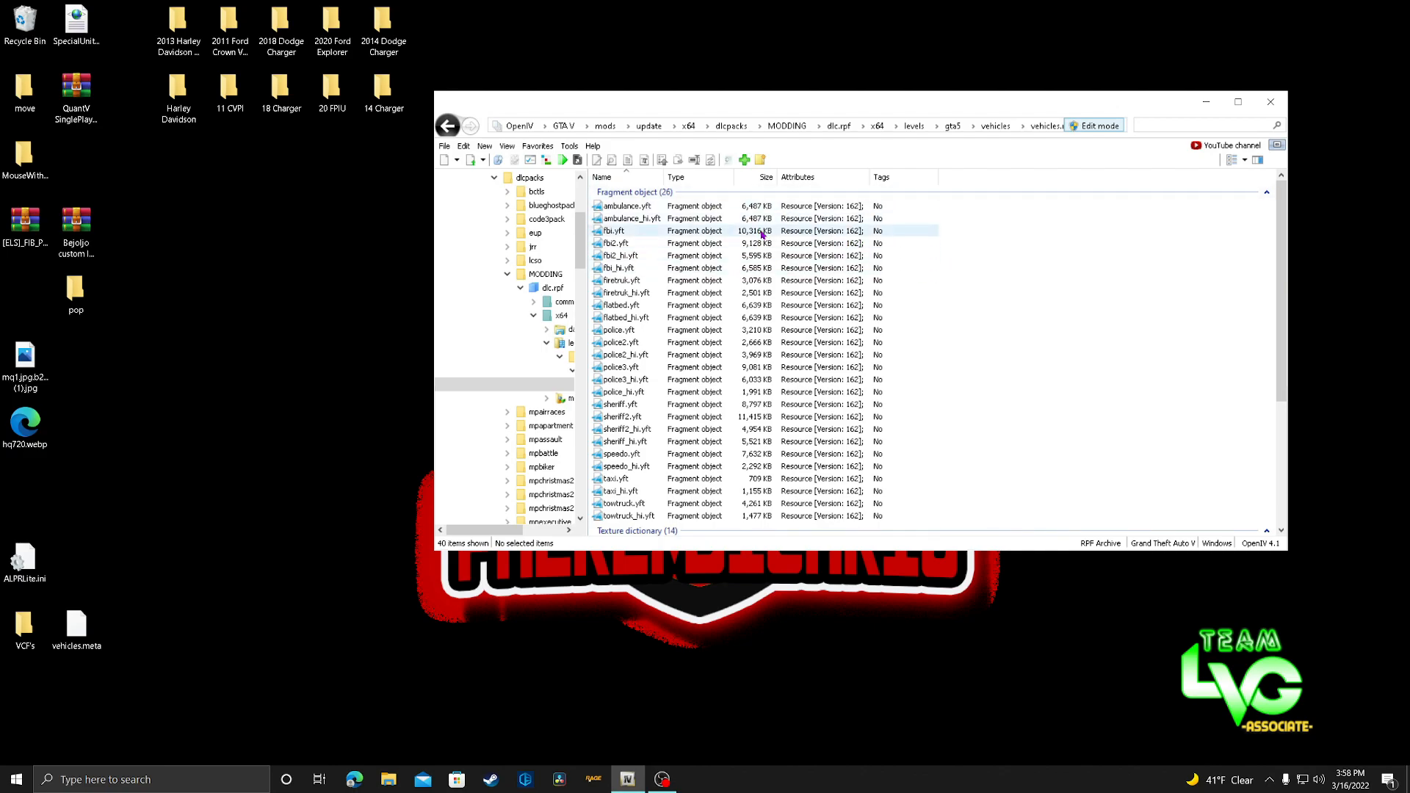
# Look over the saved favorite locations and dismiss the list.
pyautogui.click(543, 146)
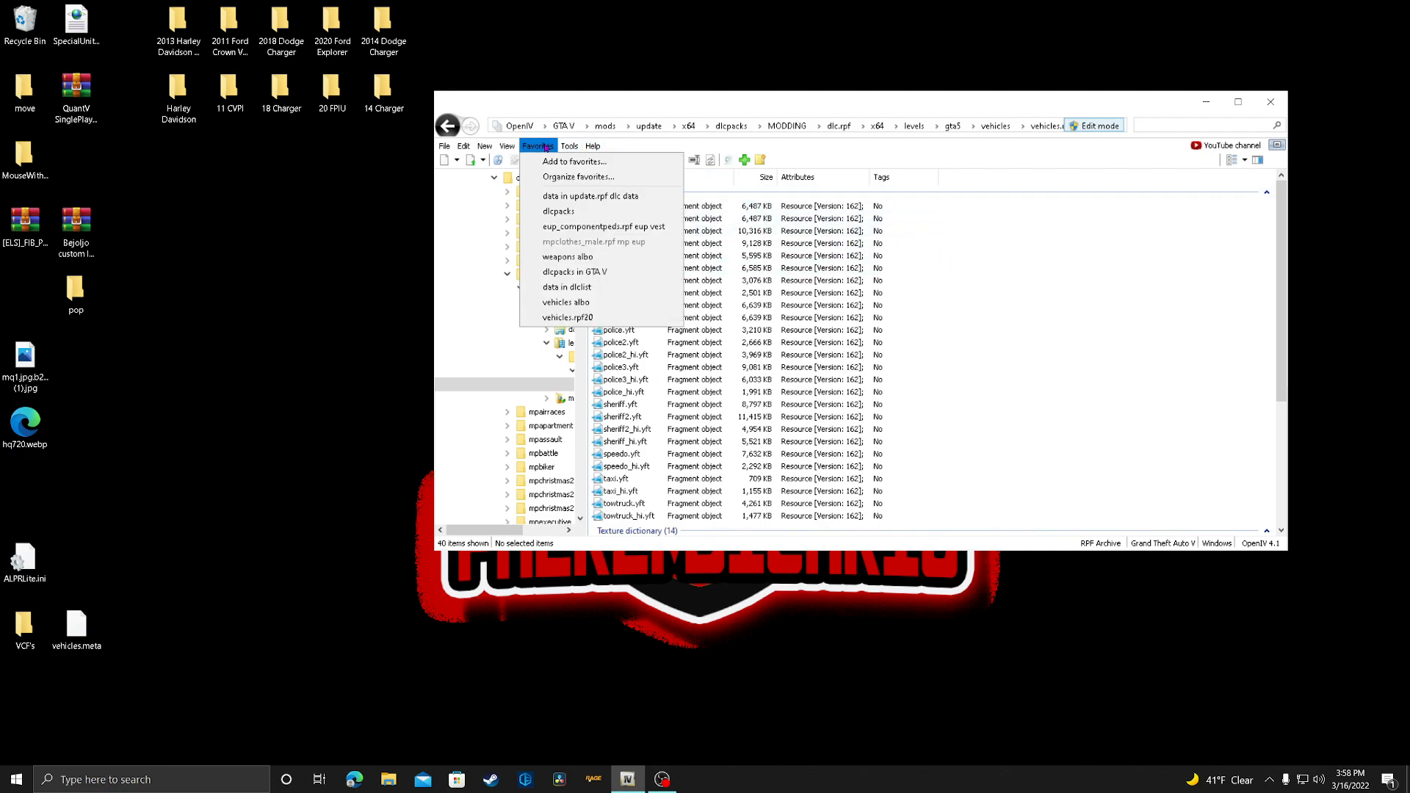
pyautogui.click(1103, 256)
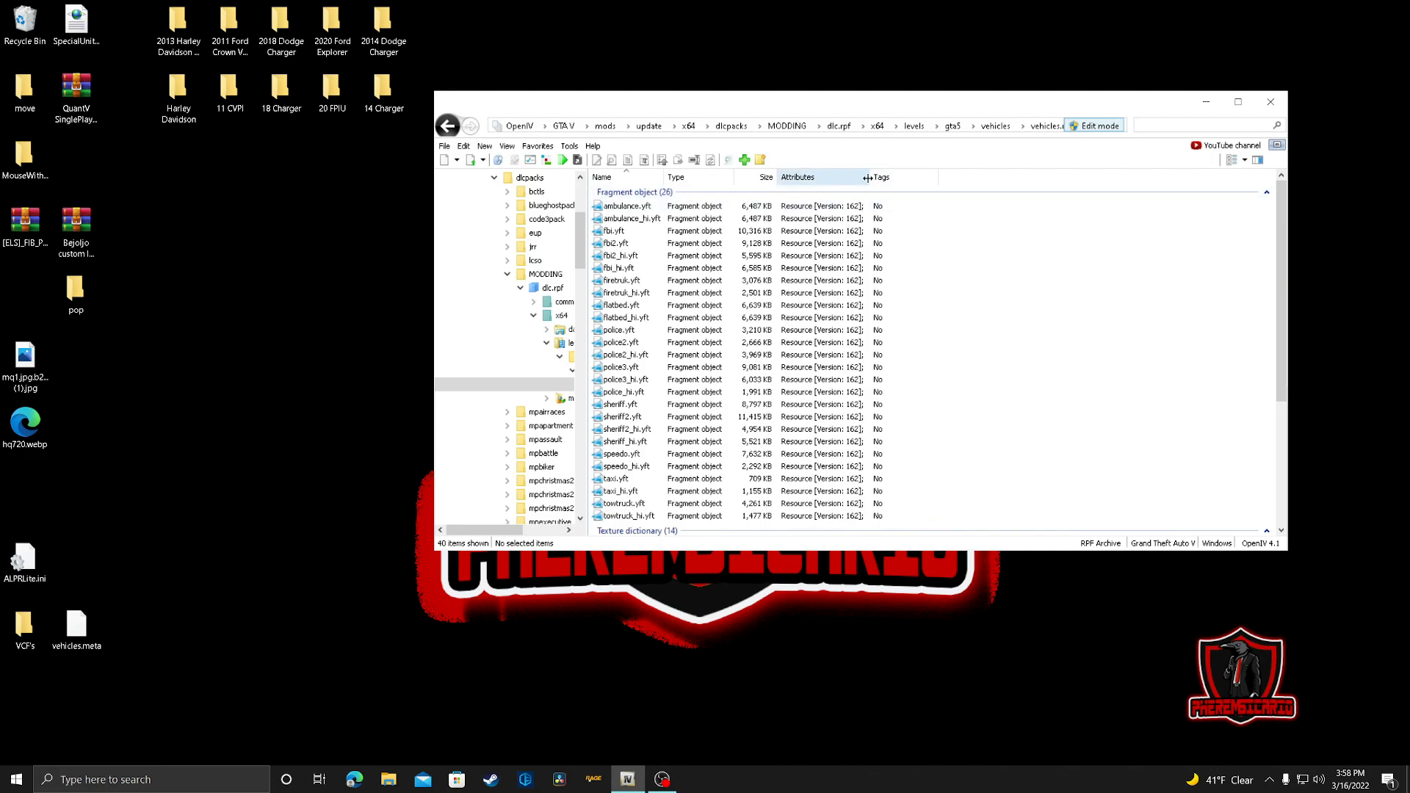
# Go back to the dlcpacks folder and open its patchday20ng folder.
pyautogui.click(741, 127)
pyautogui.scroll(-8, 677, 273)
pyautogui.scroll(-6, 677, 274)
pyautogui.click(631, 471)
pyautogui.click(632, 469)
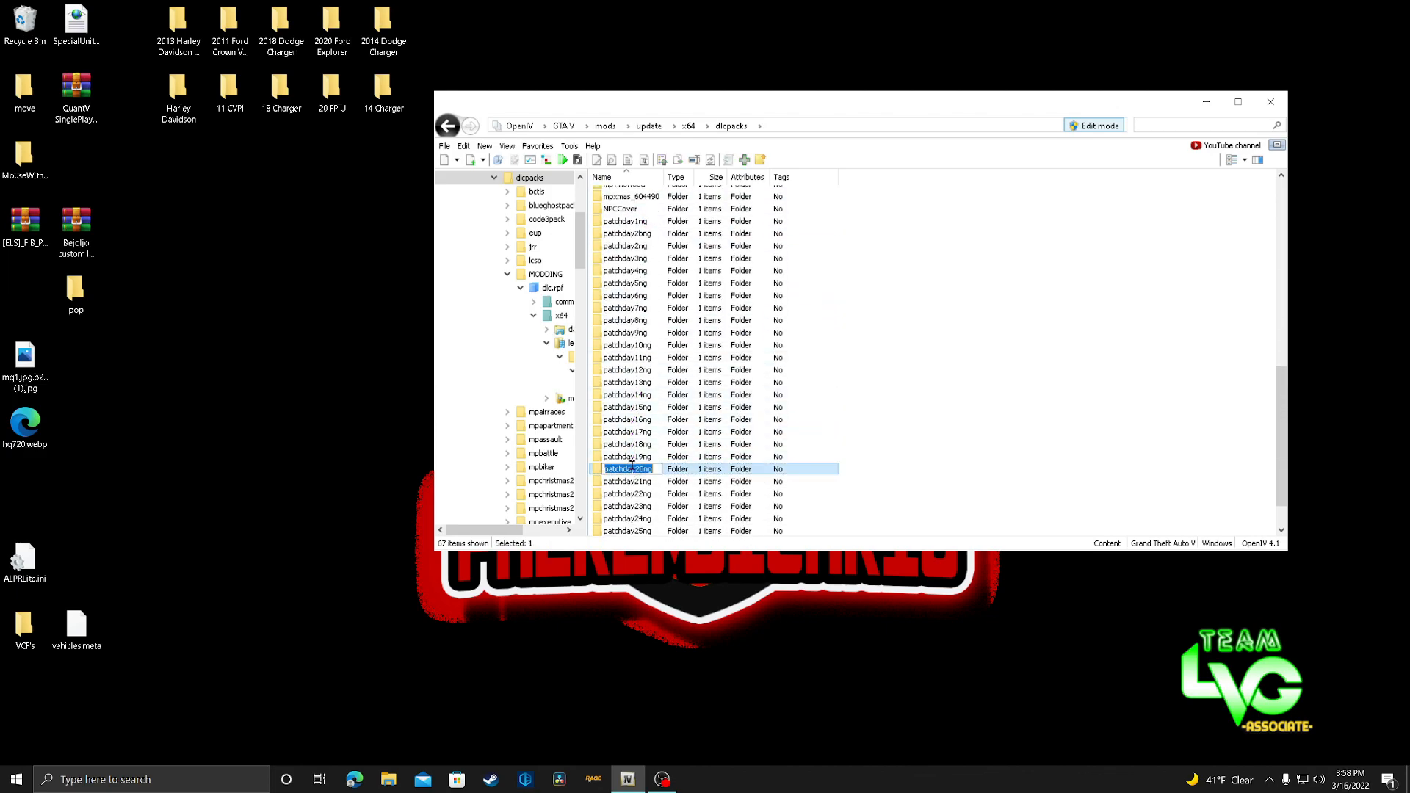
pyautogui.doubleClick(680, 471)
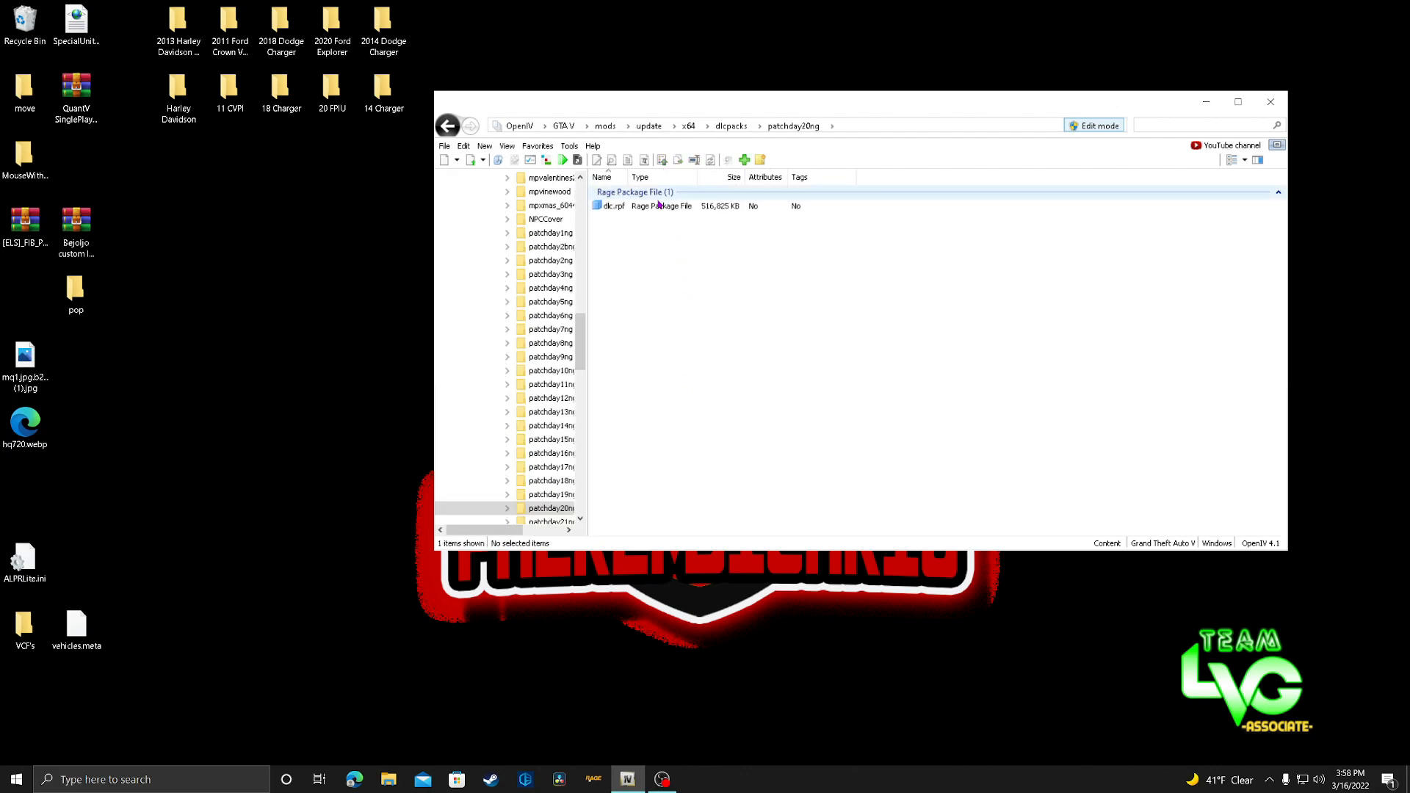
# Open patchday20ng's dlc.rpf and go through x64, levels and gta5 into vehicles.rpf to view its vehicle files.
pyautogui.click(658, 205)
pyautogui.doubleClick(657, 206)
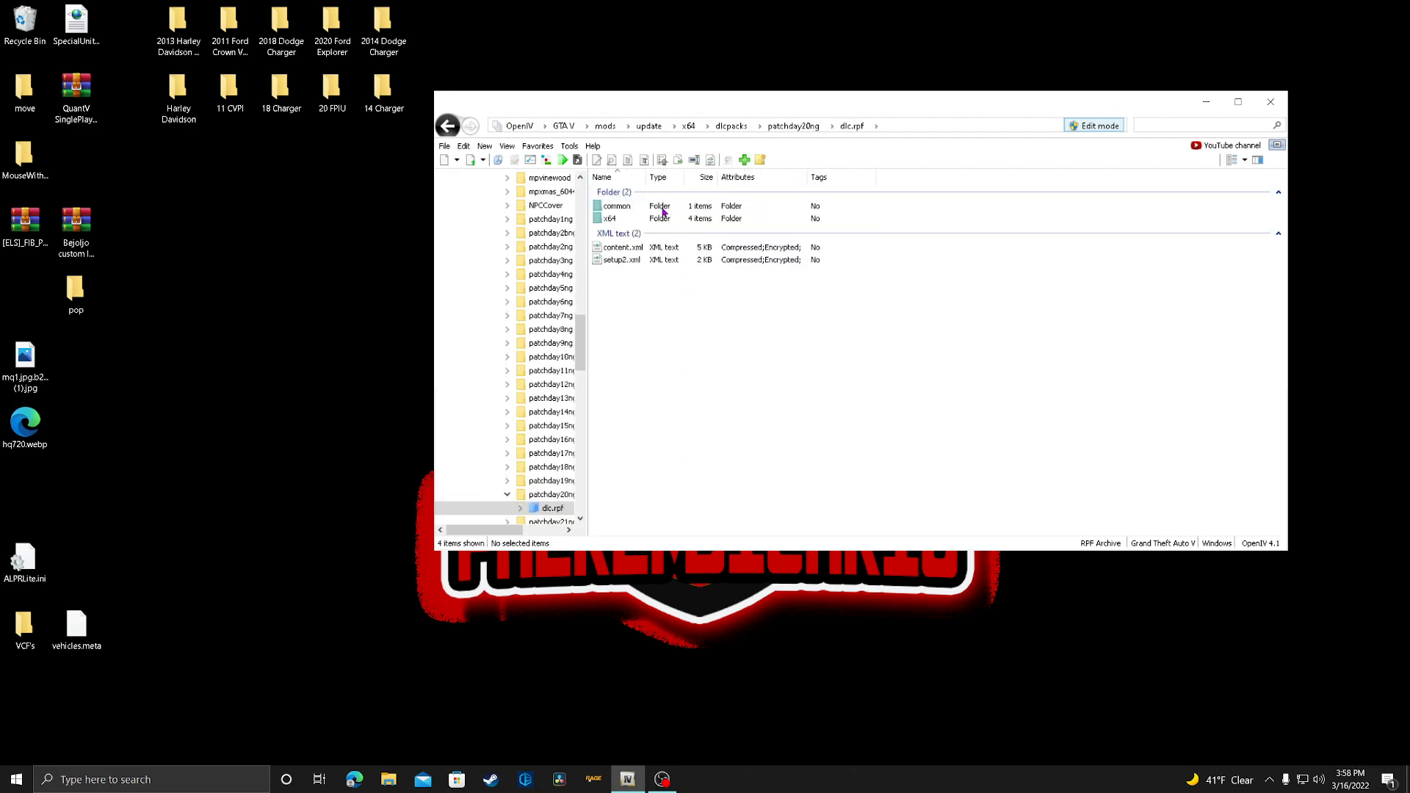
pyautogui.doubleClick(629, 219)
pyautogui.doubleClick(629, 218)
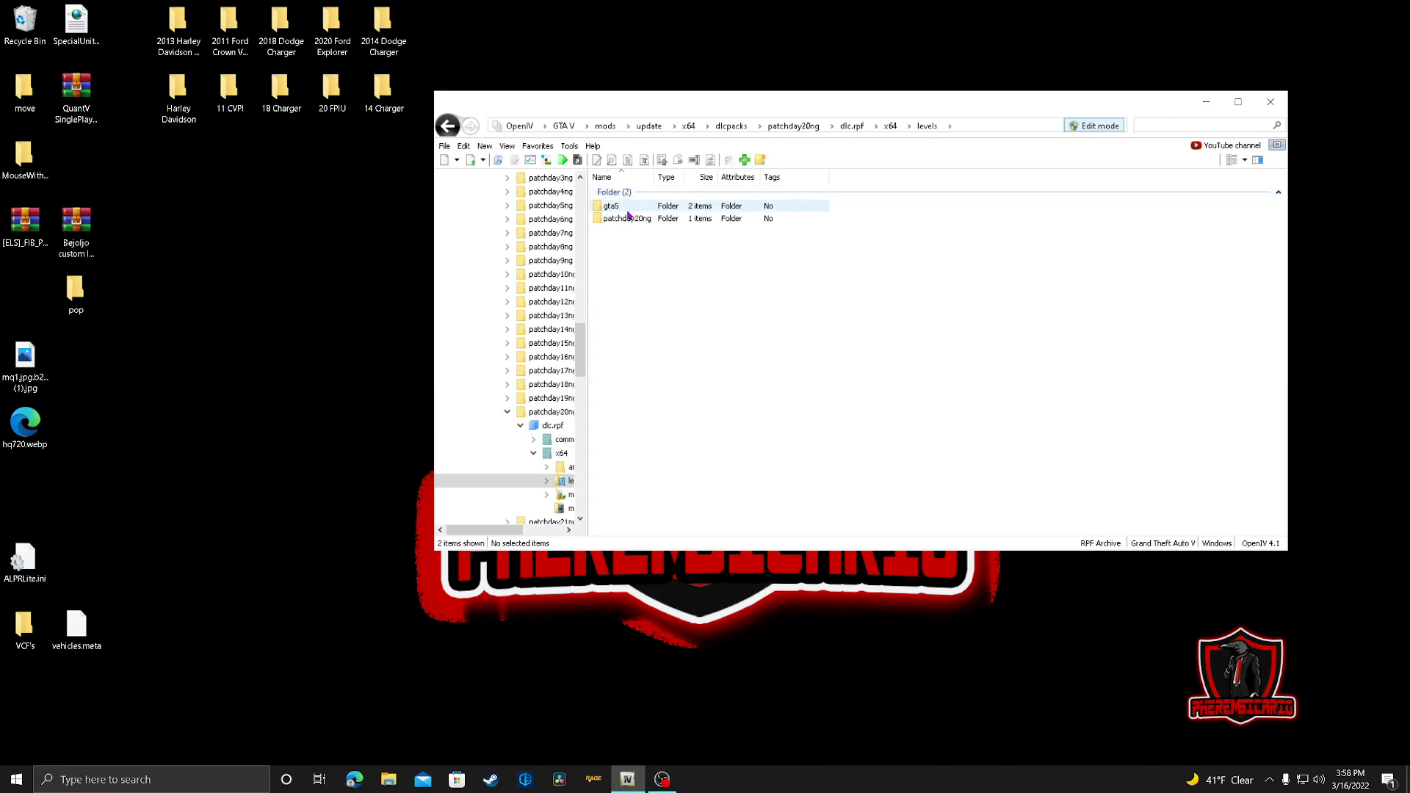
pyautogui.doubleClick(627, 206)
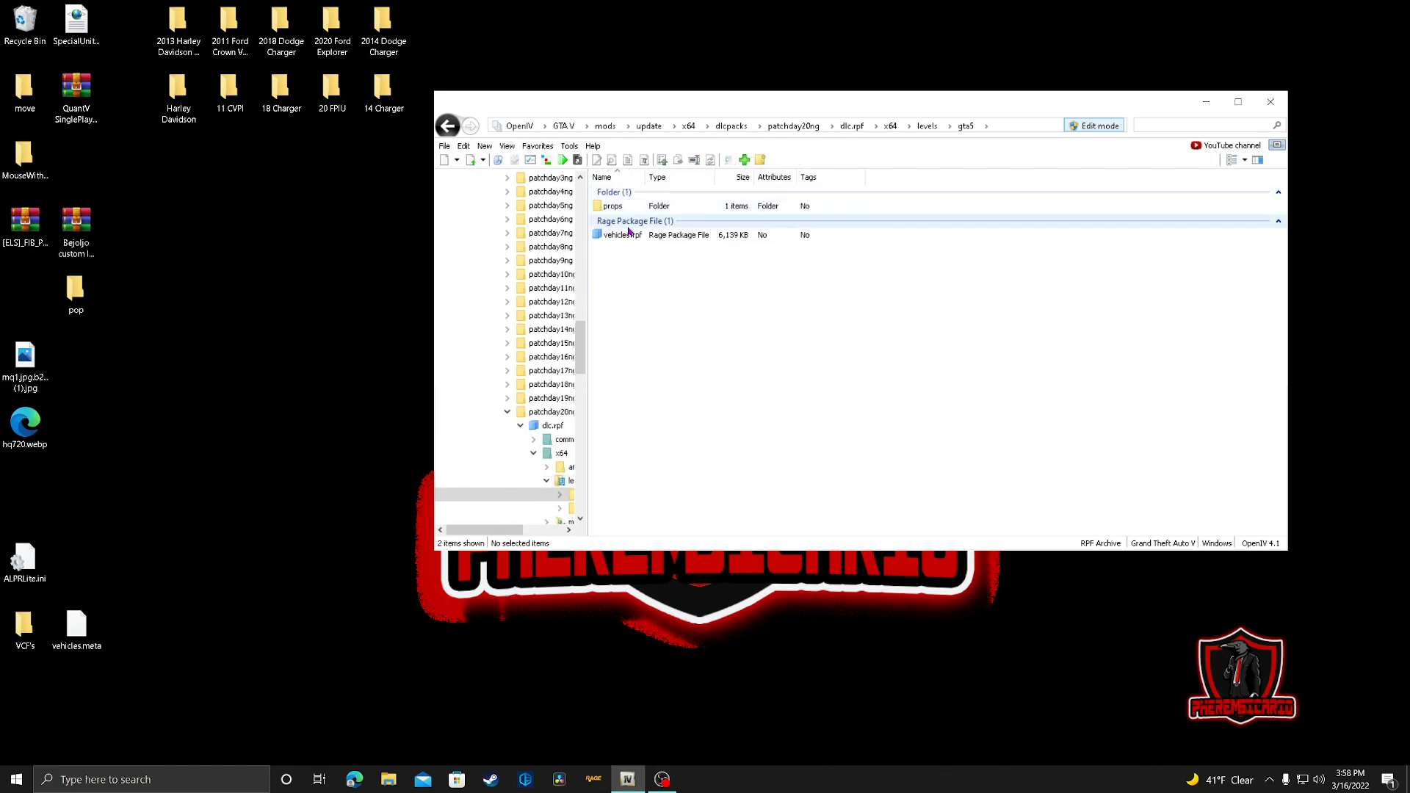
pyautogui.doubleClick(623, 235)
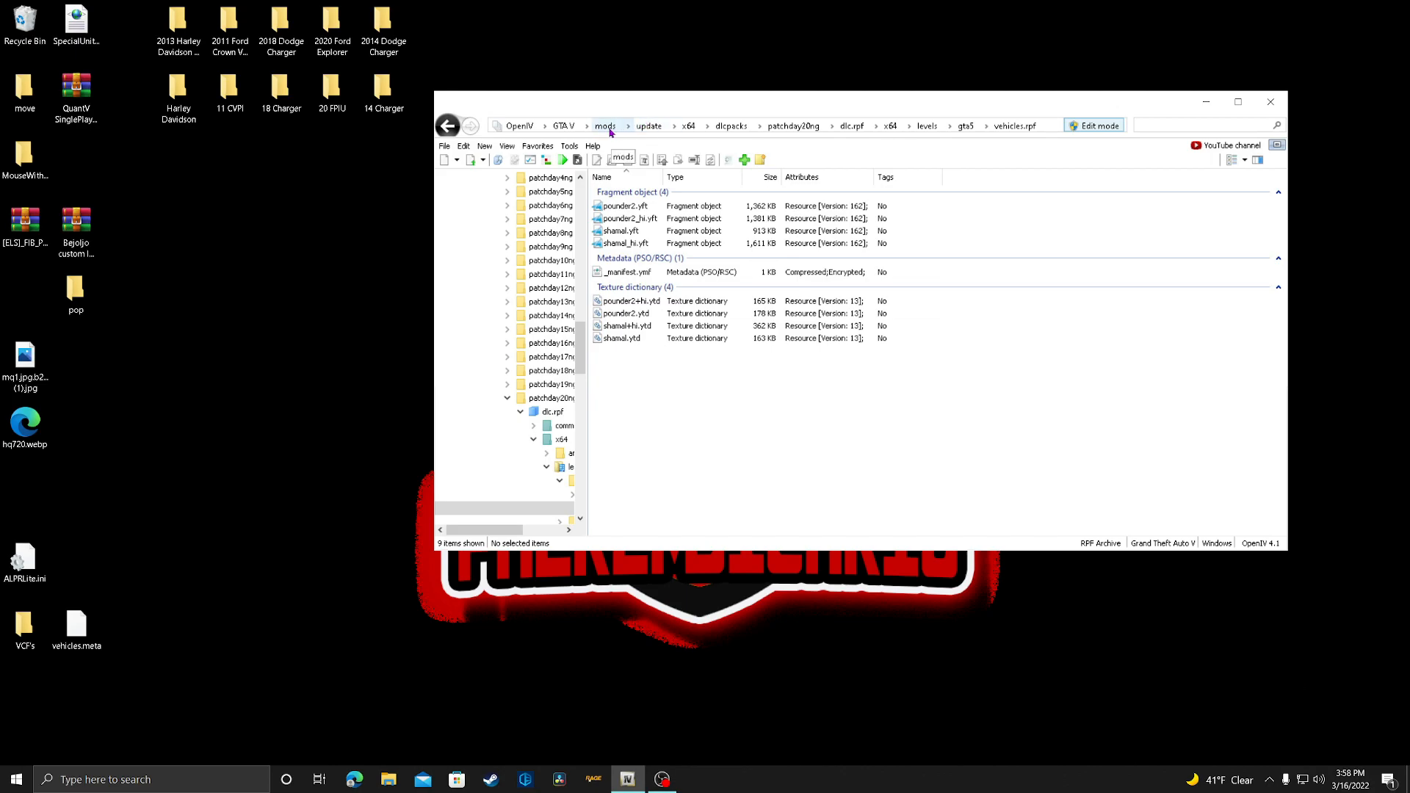
# Return to the MODDING pack's vehicles.rpf through the "vehicles albo" favorite and shift the OpenIV window away from the desktop folders.
pyautogui.click(538, 147)
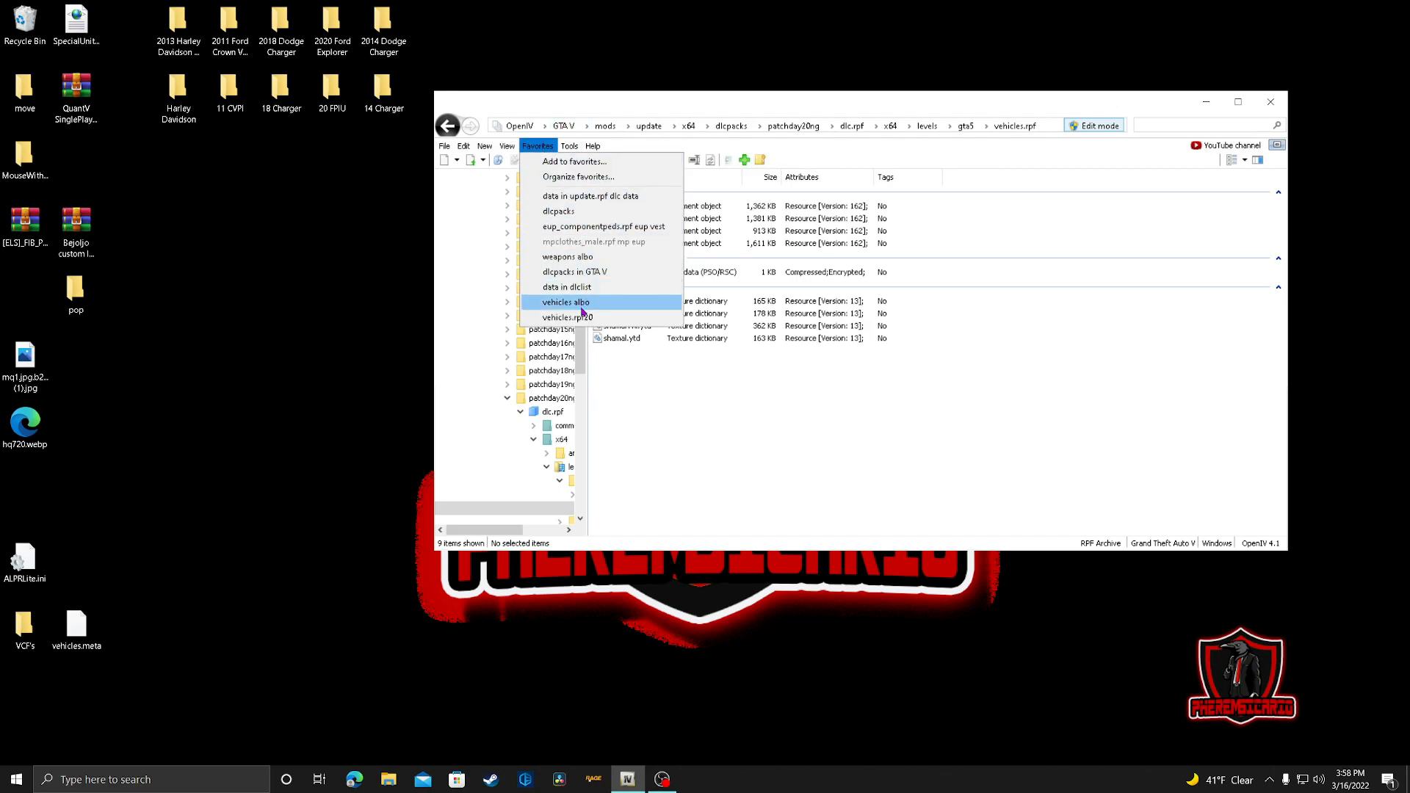
pyautogui.click(570, 305)
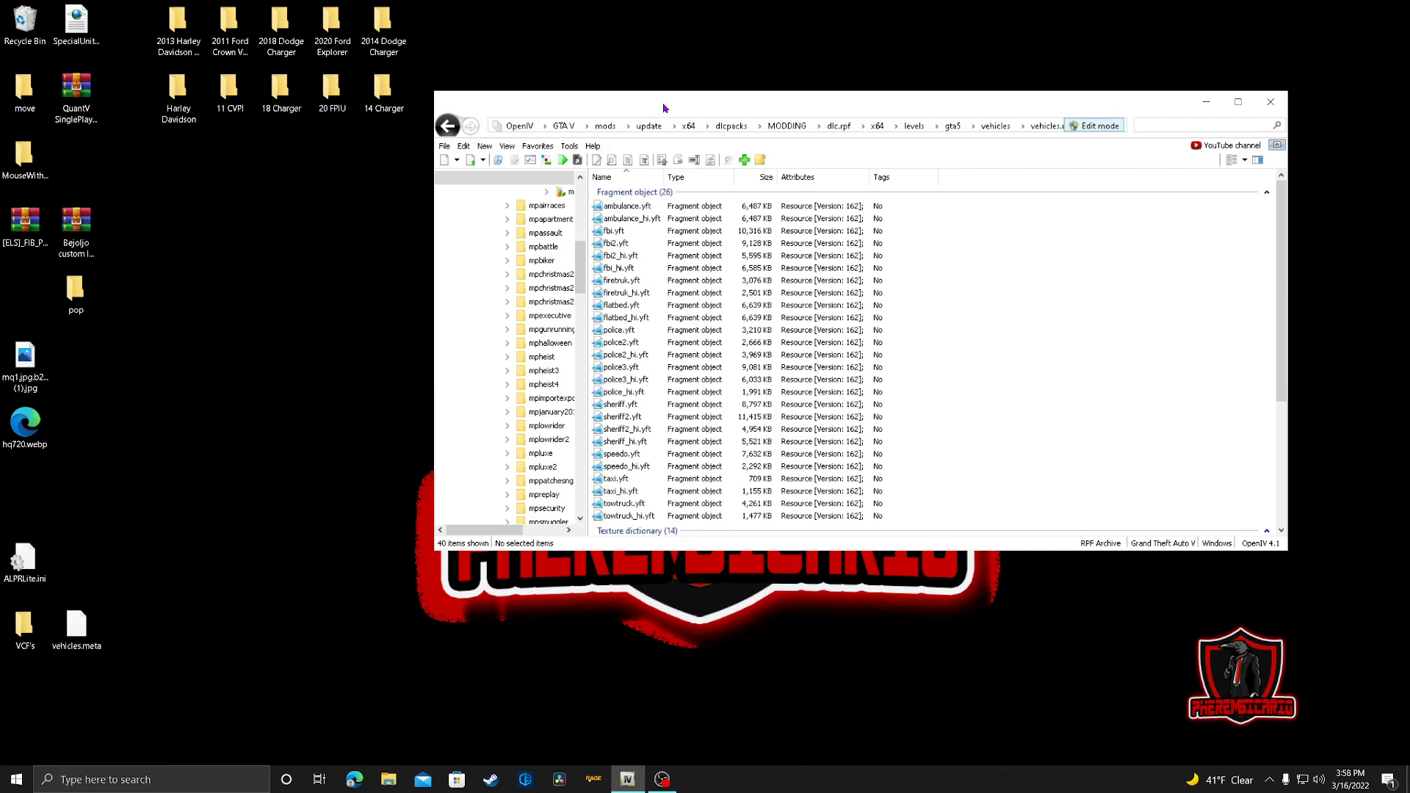
pyautogui.moveTo(683, 112); pyautogui.dragTo(757, 103)
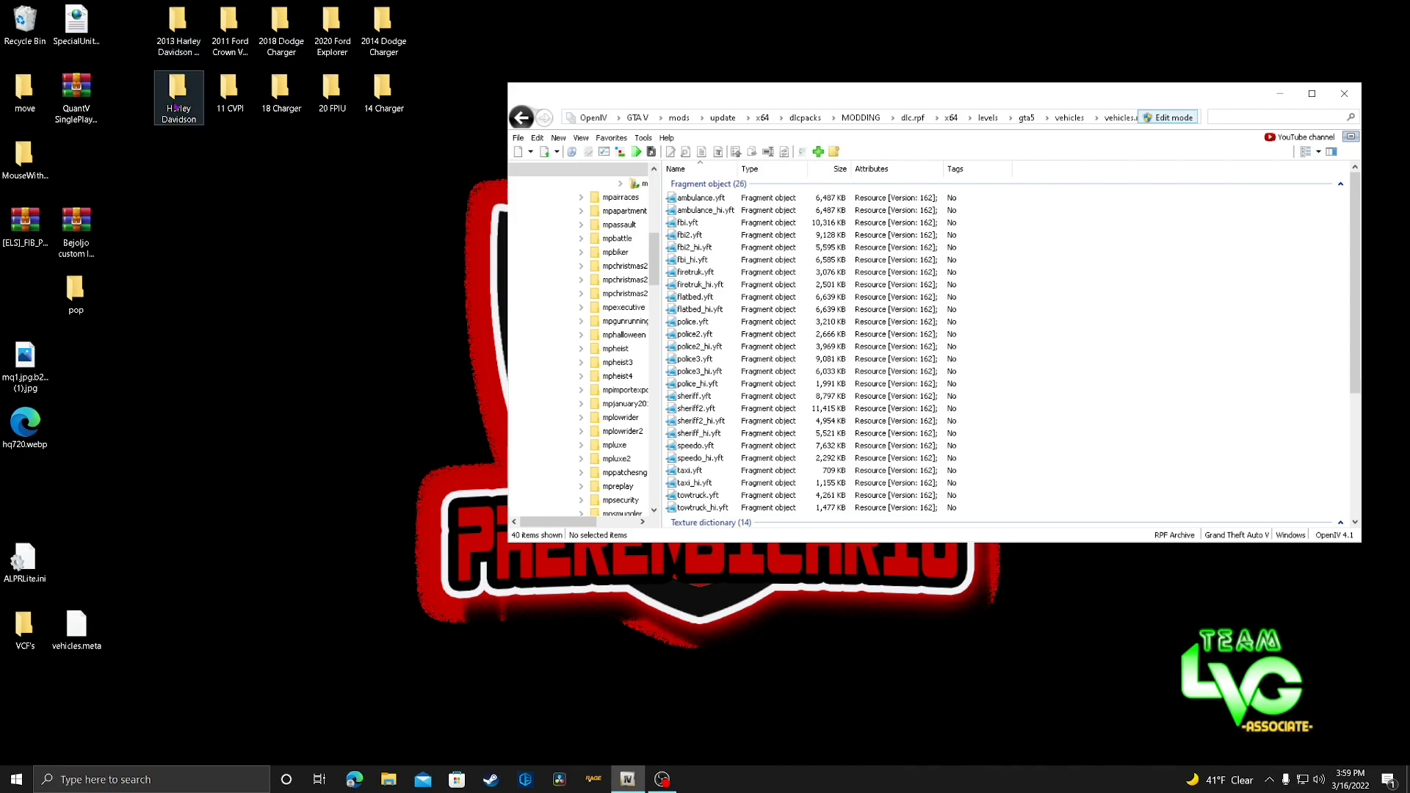
# Add policeb.yft, policeb.ytd and policeb_hi.yft from the 2013 Harley Davidson Electraglide folder to vehicles.rpf, and delete that desktop folder.
pyautogui.moveTo(181, 42); pyautogui.dragTo(270, 300)
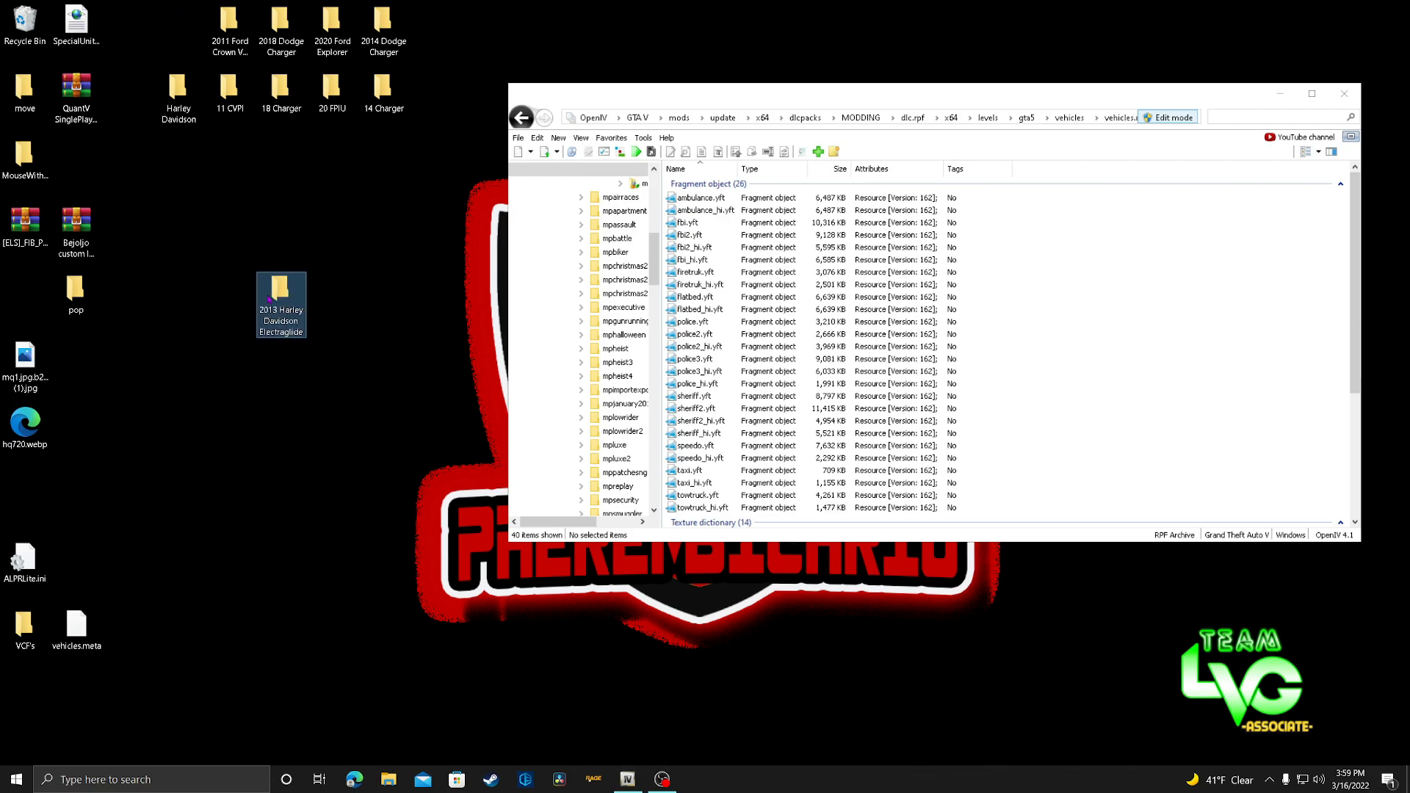
pyautogui.doubleClick(271, 300)
pyautogui.moveTo(947, 129); pyautogui.dragTo(301, 169)
pyautogui.moveTo(924, 102); pyautogui.dragTo(949, 99)
pyautogui.moveTo(460, 367); pyautogui.dragTo(348, 312)
pyautogui.moveTo(350, 314); pyautogui.dragTo(1168, 331)
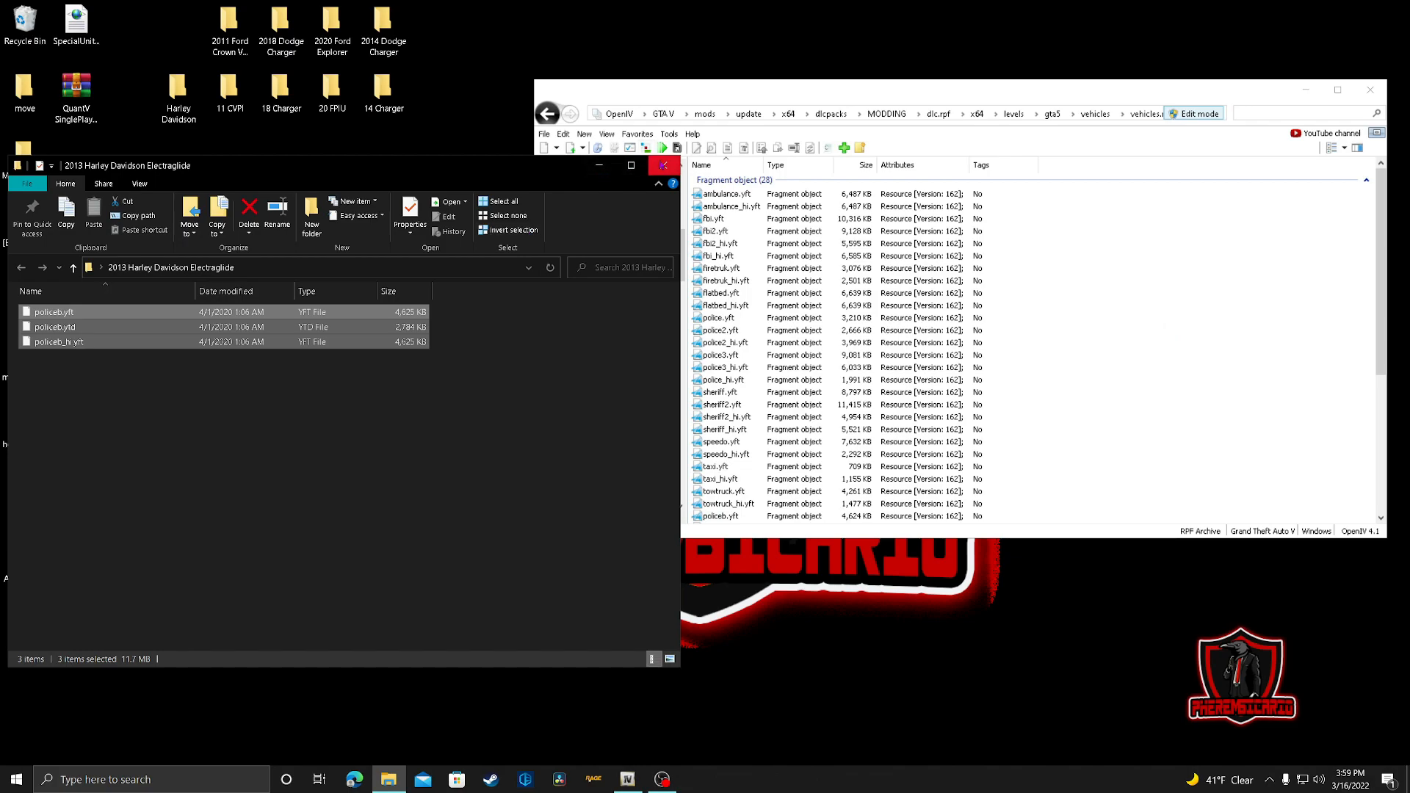
pyautogui.click(663, 165)
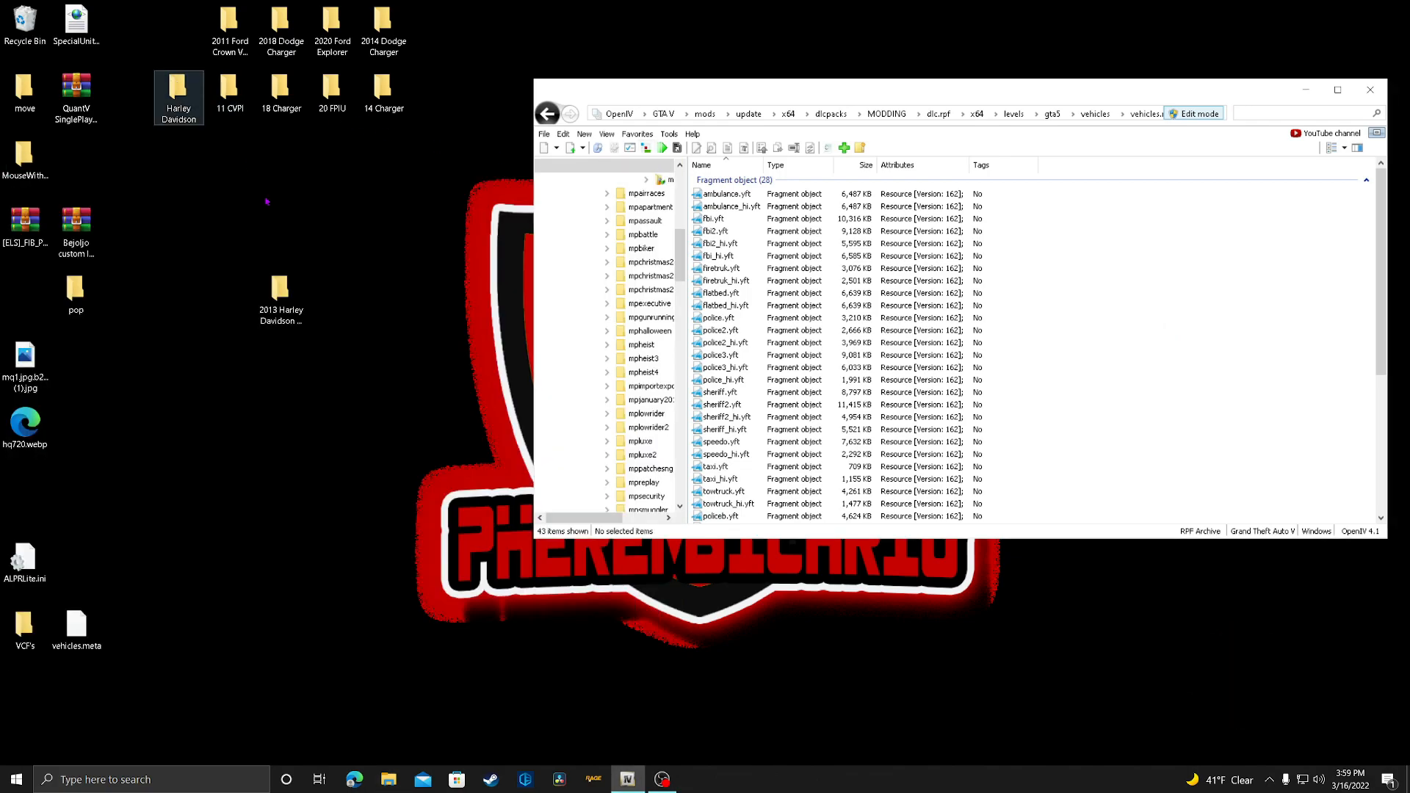
pyautogui.rightClick(273, 292)
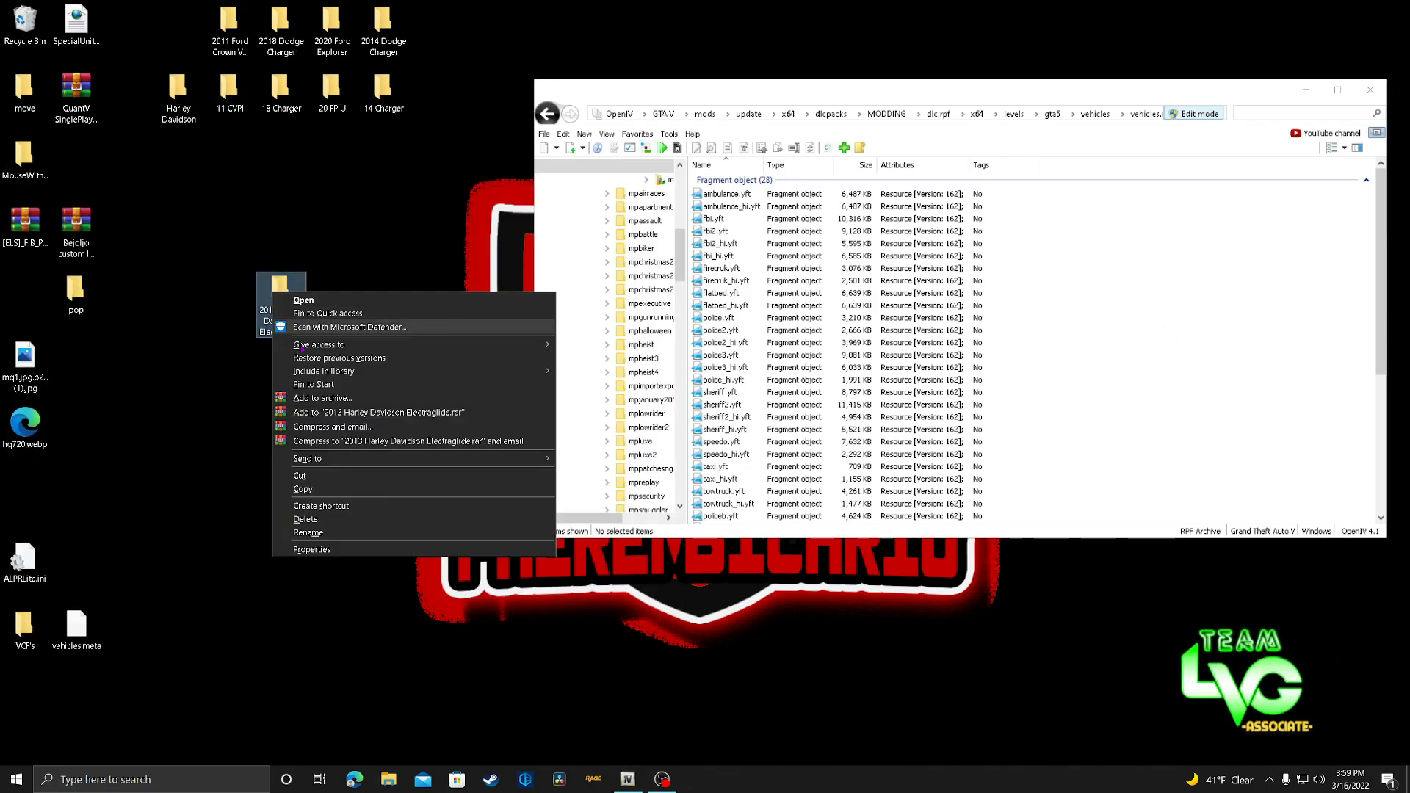
pyautogui.click(305, 519)
# Relocate the Harley Davidson texture folder to an empty area of the desktop and check its contents.
pyautogui.moveTo(192, 108); pyautogui.dragTo(326, 380)
pyautogui.rightClick(325, 376)
pyautogui.click(406, 284)
pyautogui.click(338, 383)
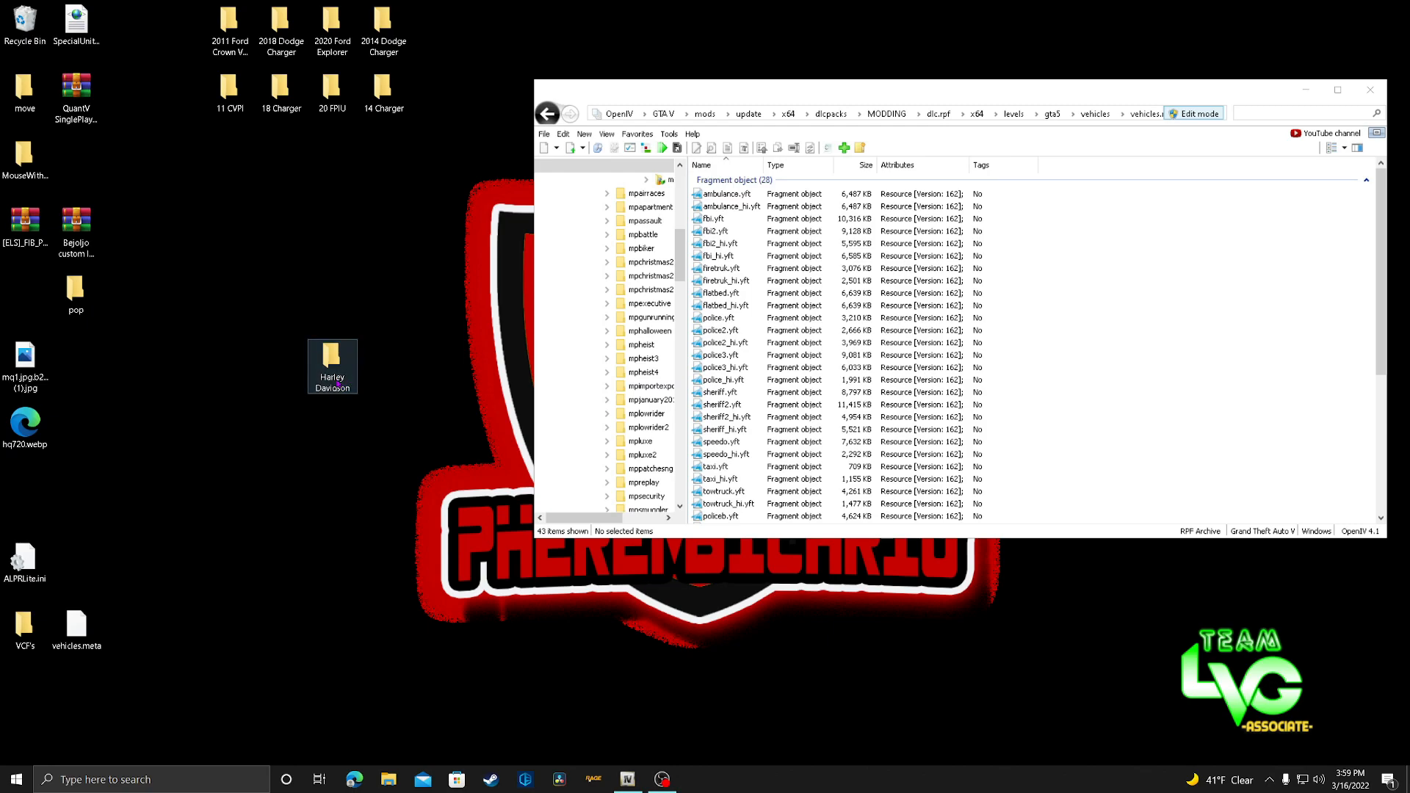
pyautogui.doubleClick(338, 384)
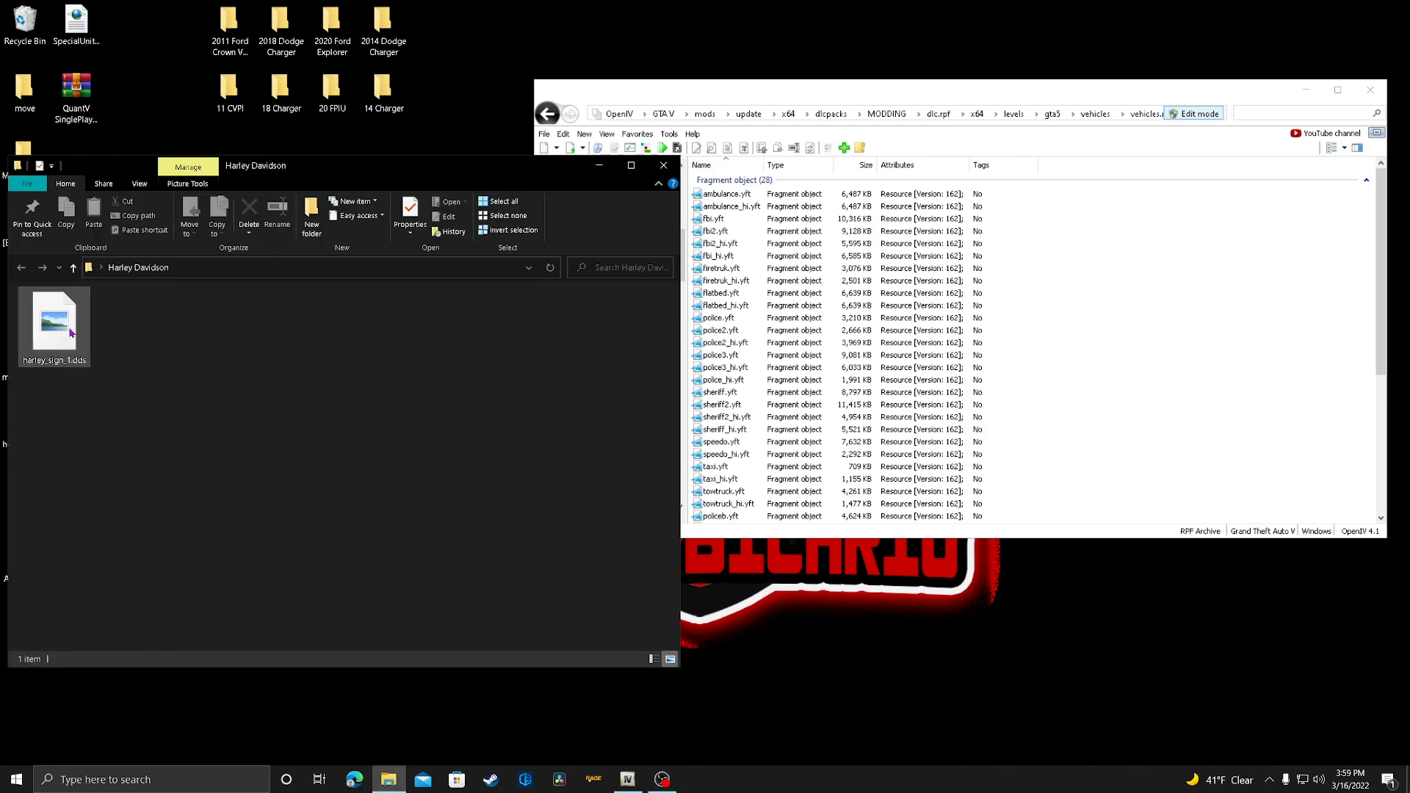
pyautogui.click(663, 165)
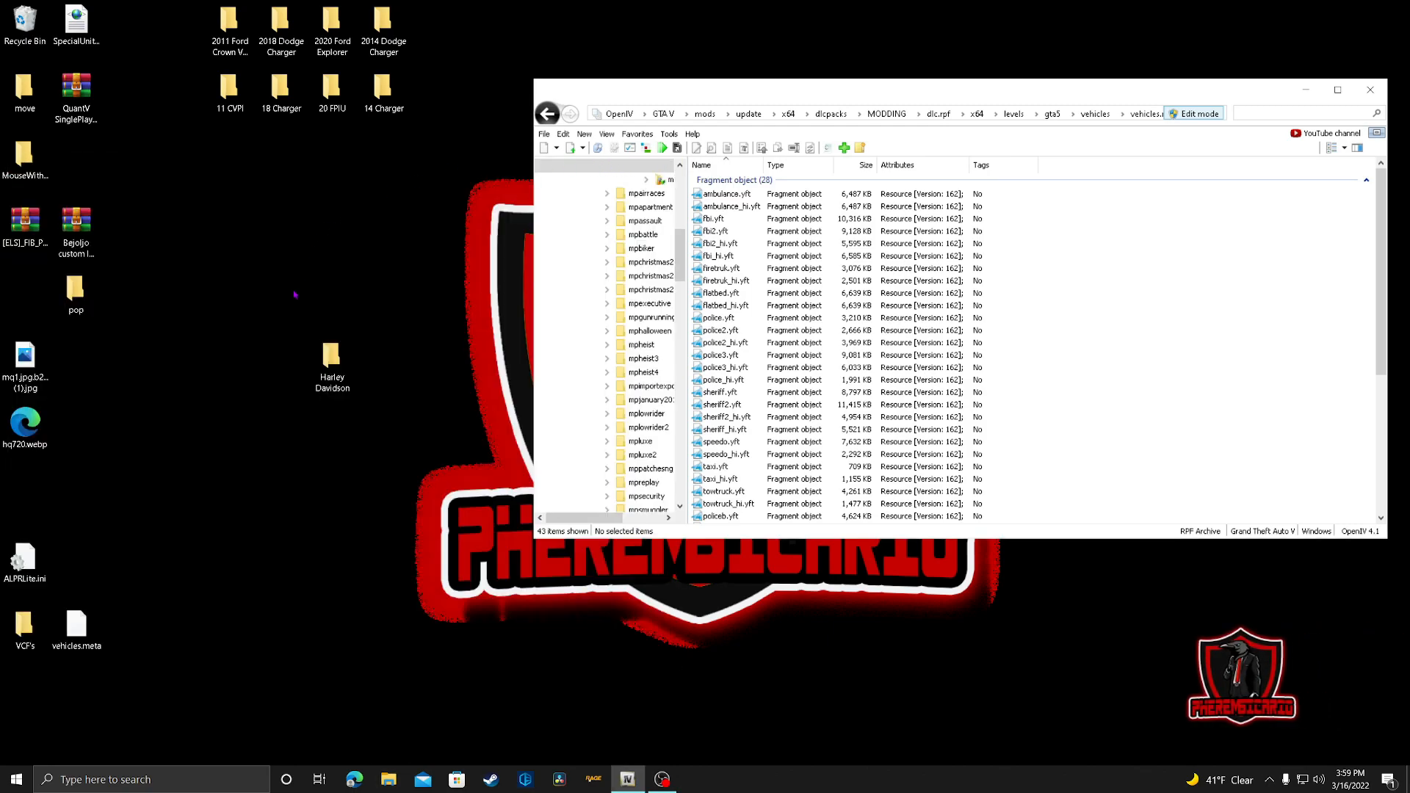
pyautogui.moveTo(331, 360); pyautogui.dragTo(329, 321)
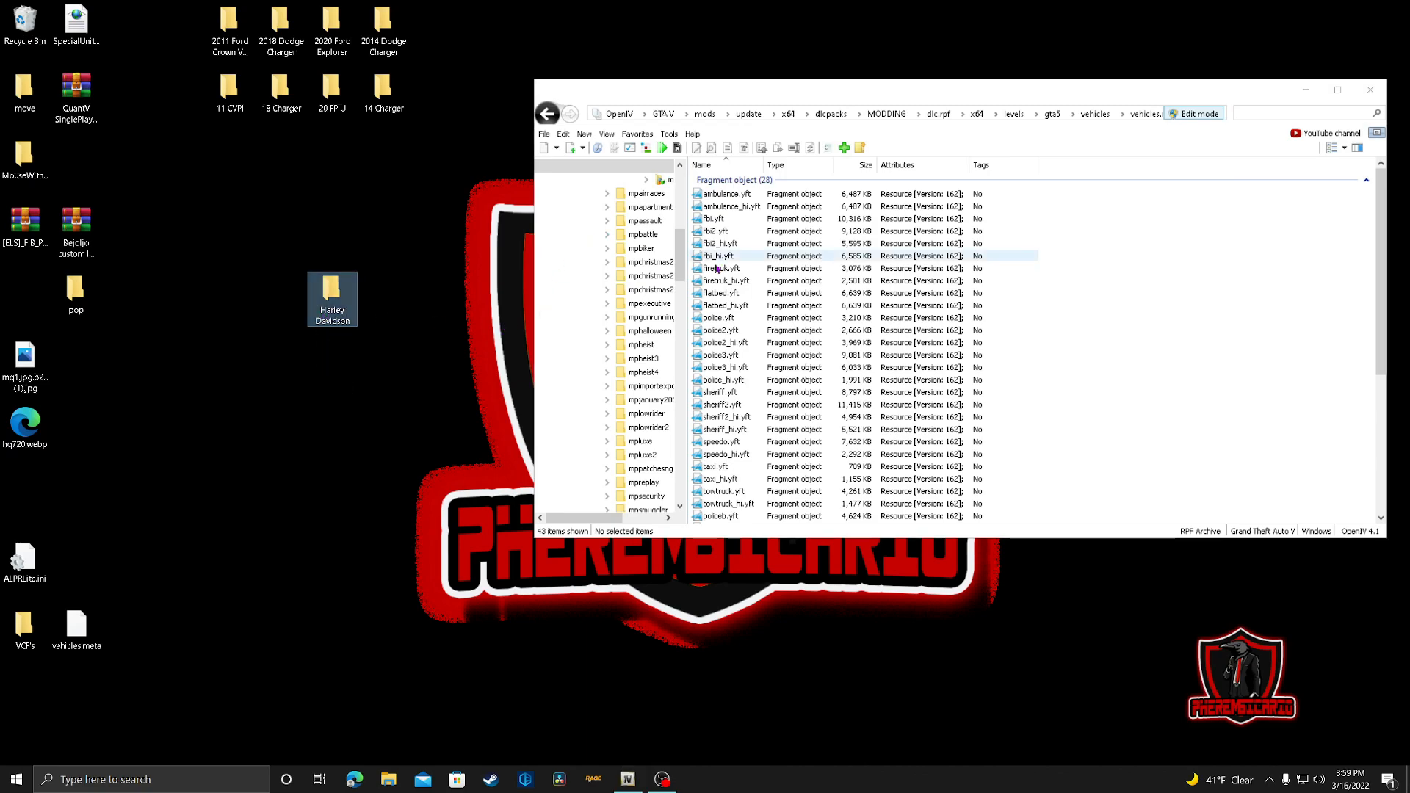
# Open policeb.ytd in the texture editor and arrange it beside the opened Harley Davidson texture folder.
pyautogui.scroll(-2, 712, 290)
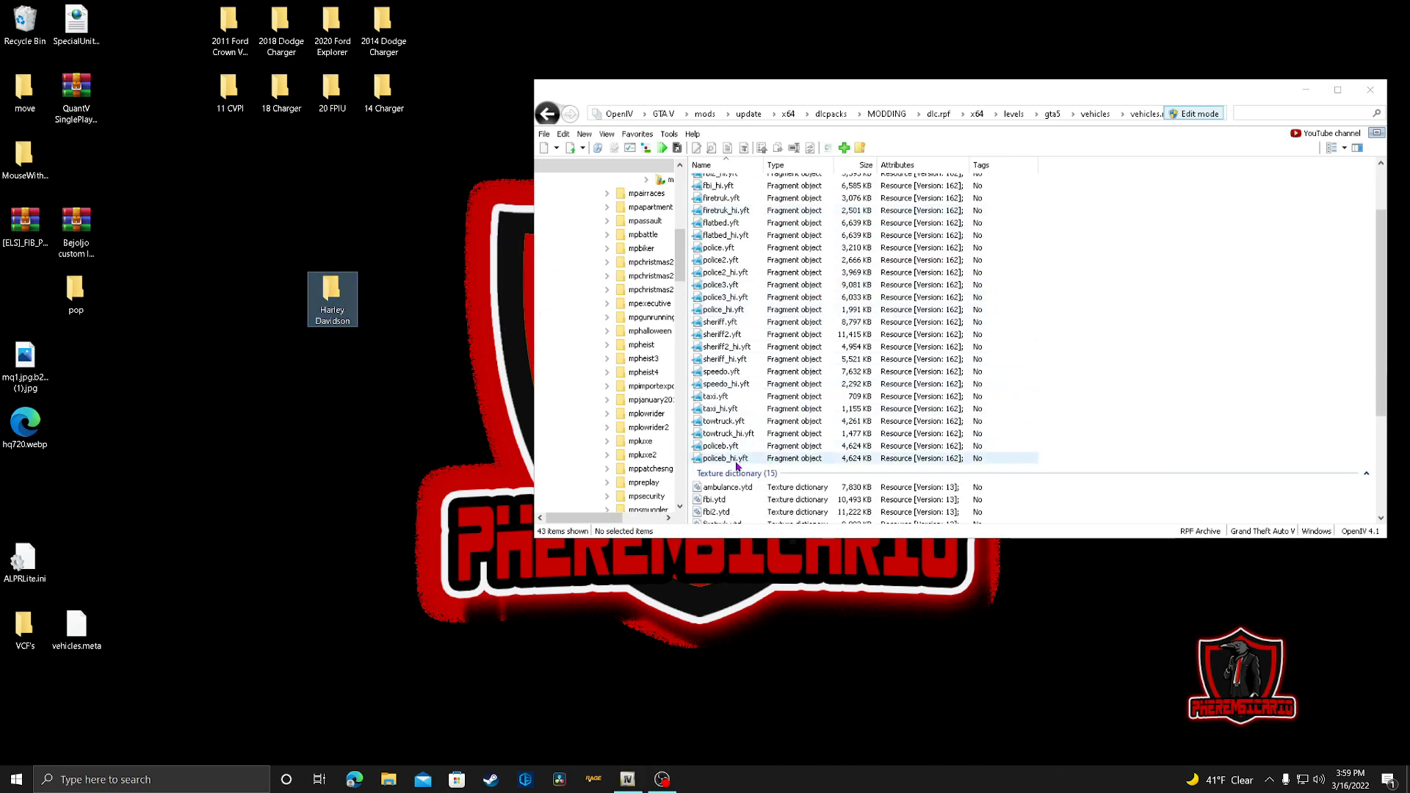
pyautogui.scroll(-4, 737, 465)
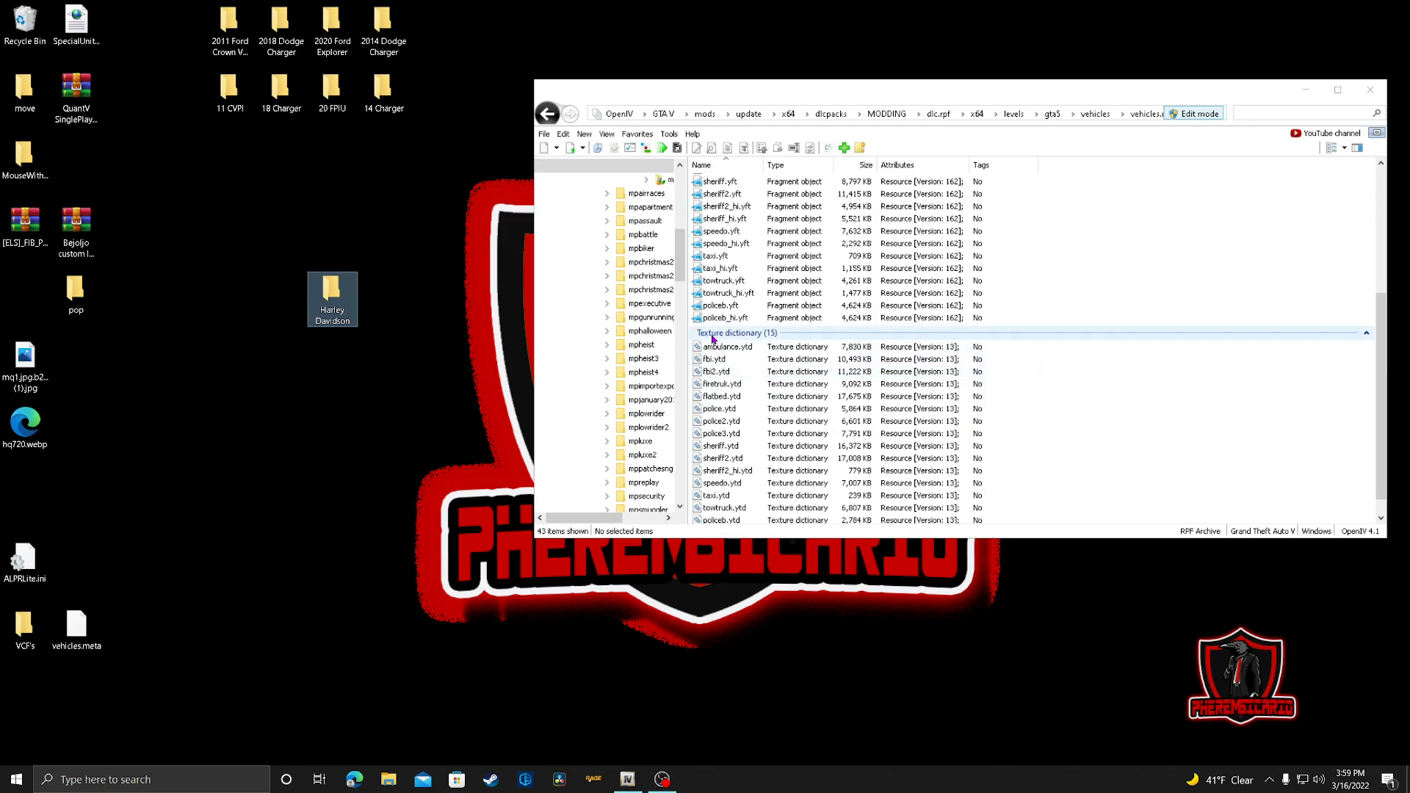
pyautogui.scroll(-1, 734, 455)
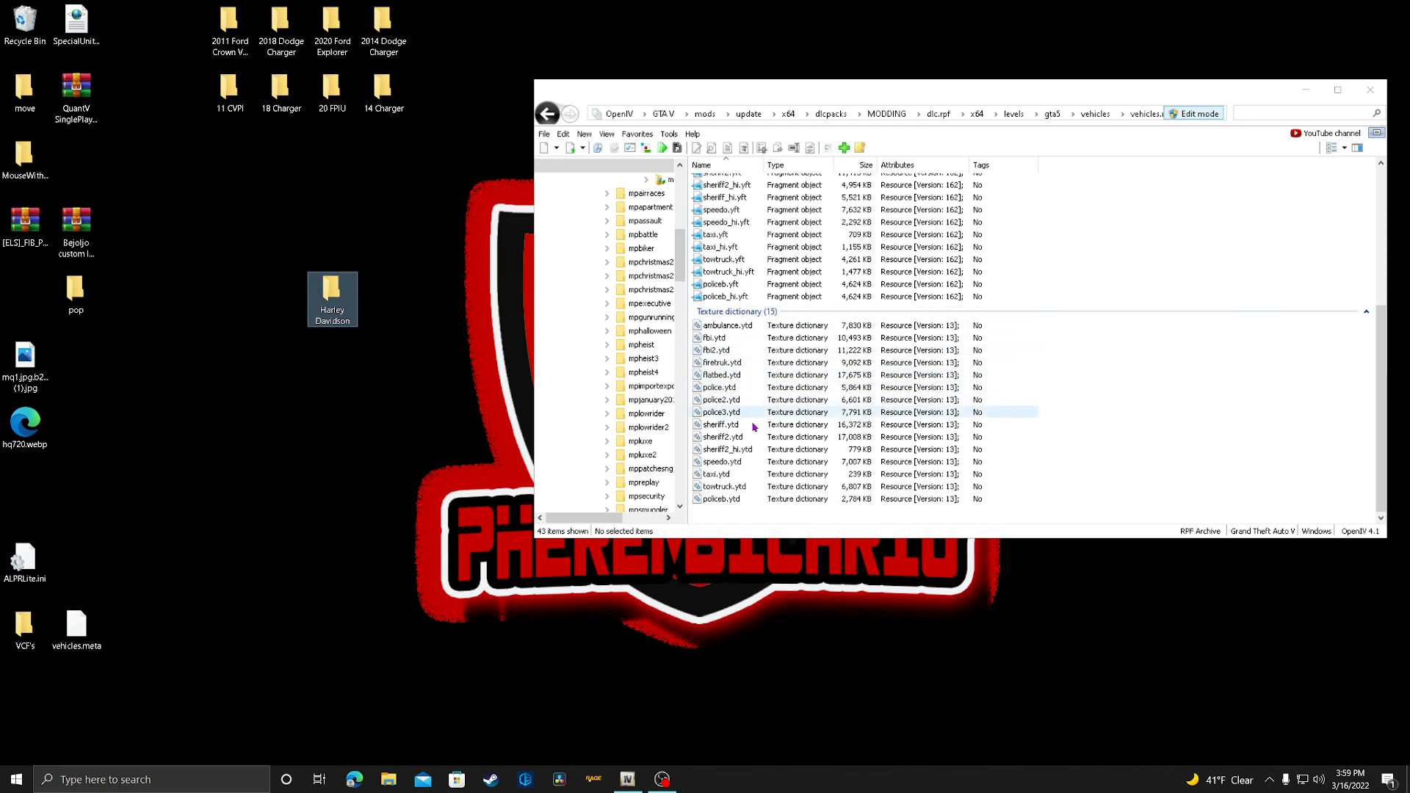
pyautogui.doubleClick(722, 499)
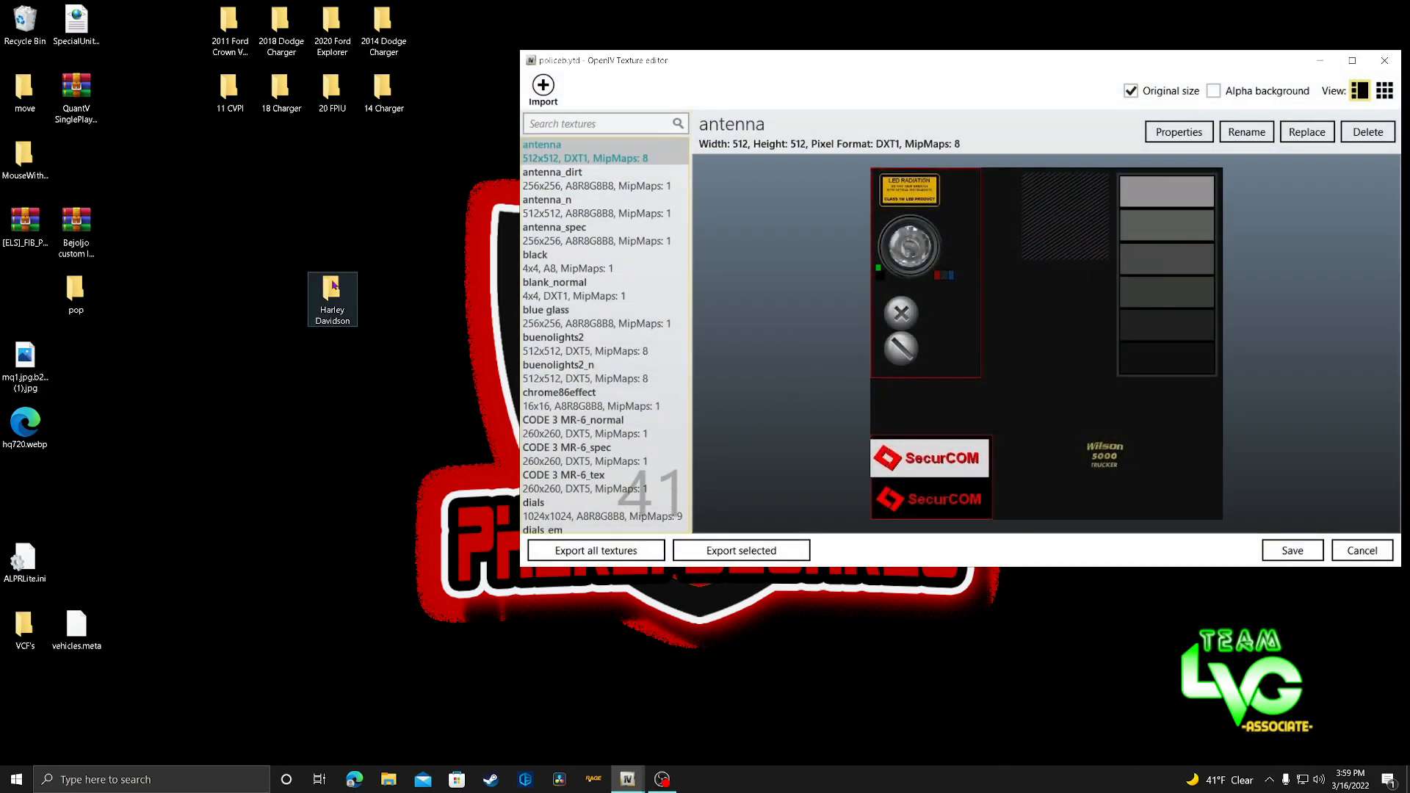
pyautogui.moveTo(349, 300); pyautogui.dragTo(290, 279)
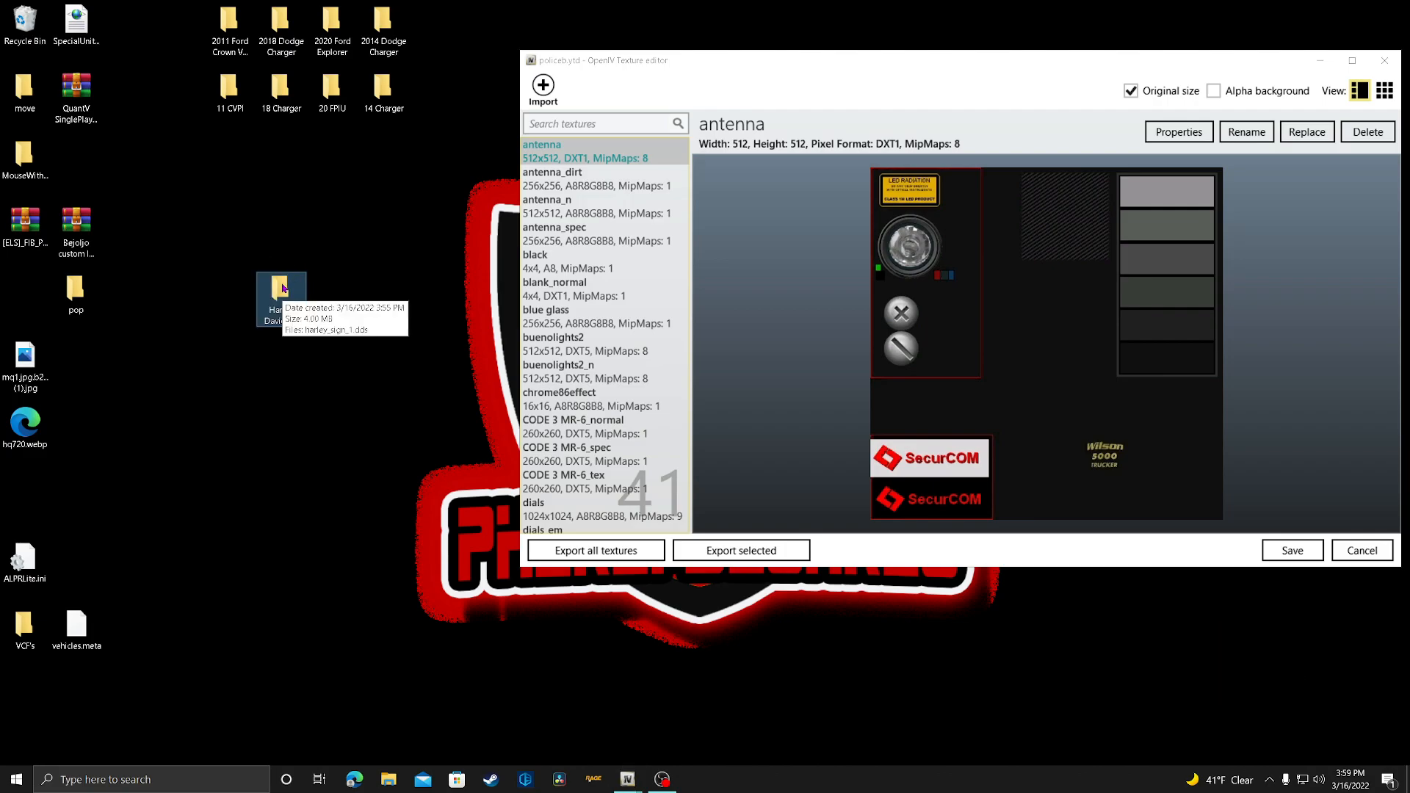
pyautogui.doubleClick(282, 288)
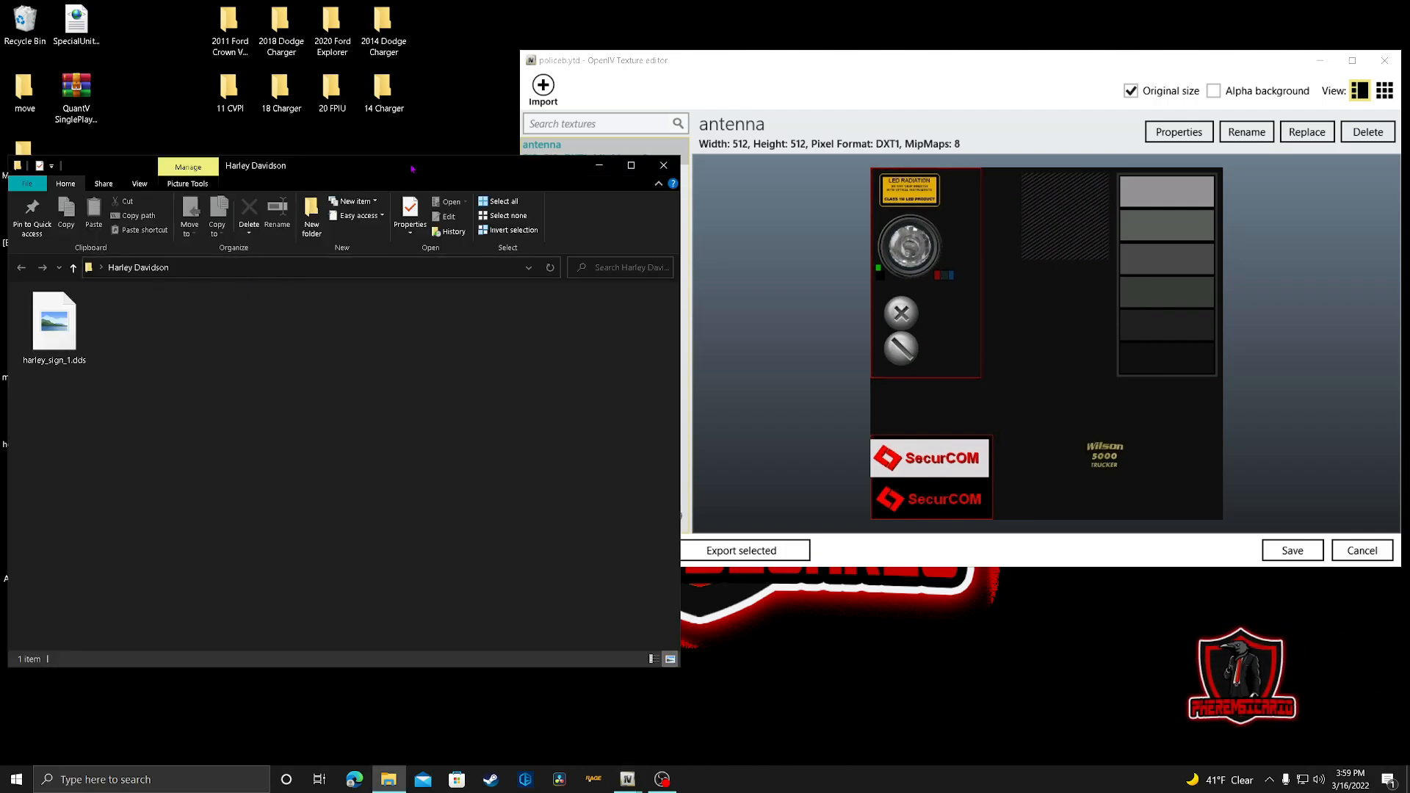
pyautogui.moveTo(864, 52); pyautogui.dragTo(923, 61)
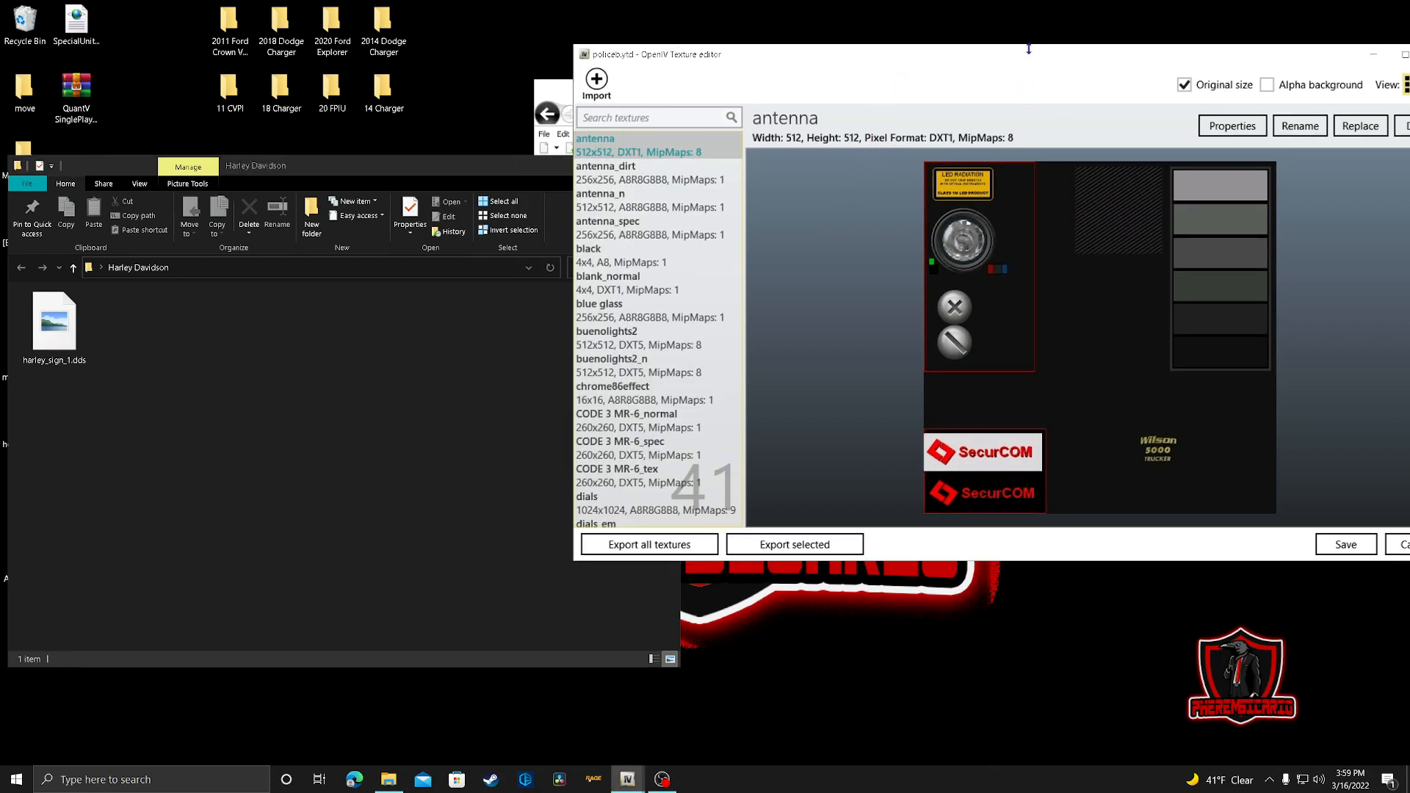
# Find the harley_sign_1 texture in policeb.ytd, replace it with harley_sign_1.dds and save the texture dictionary.
pyautogui.click(652, 117)
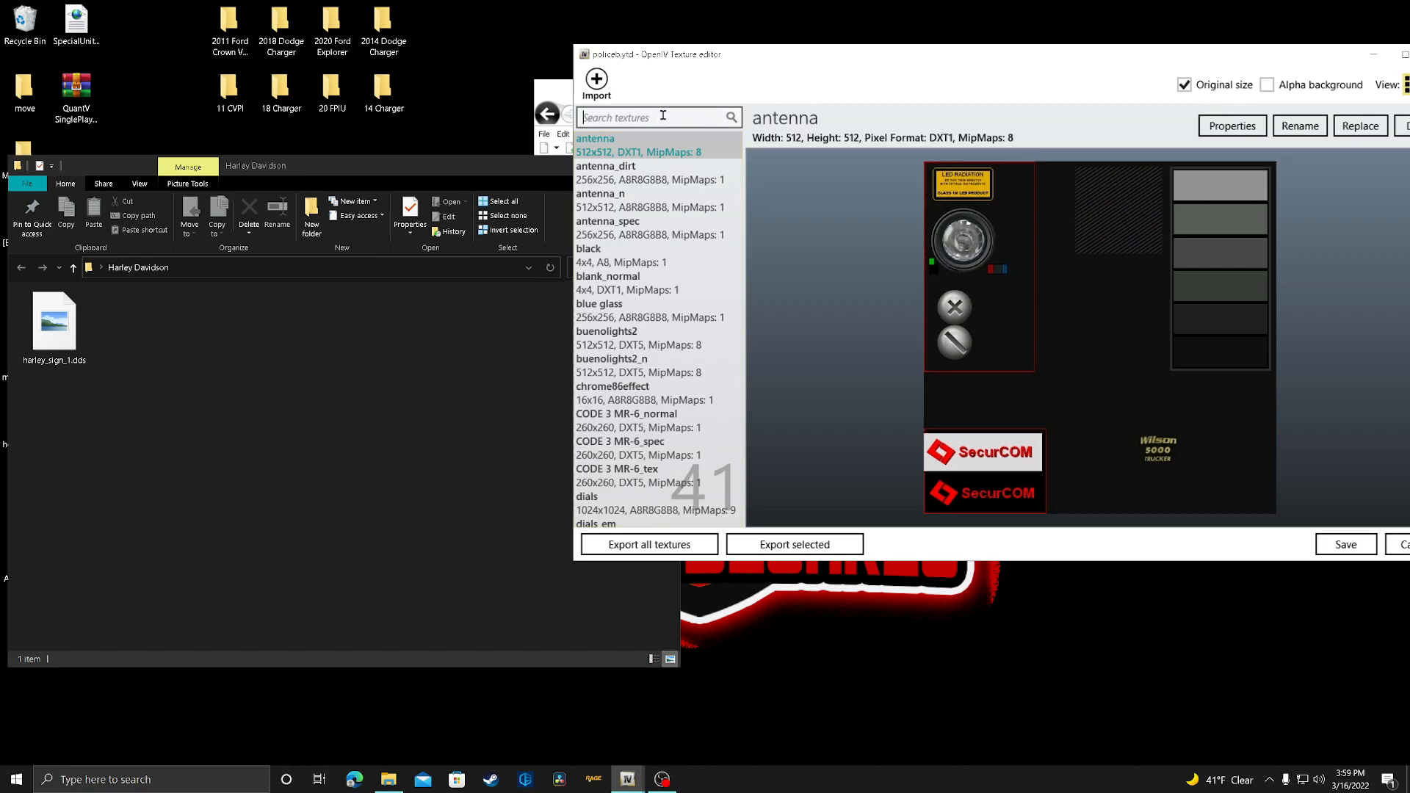
pyautogui.write('har')
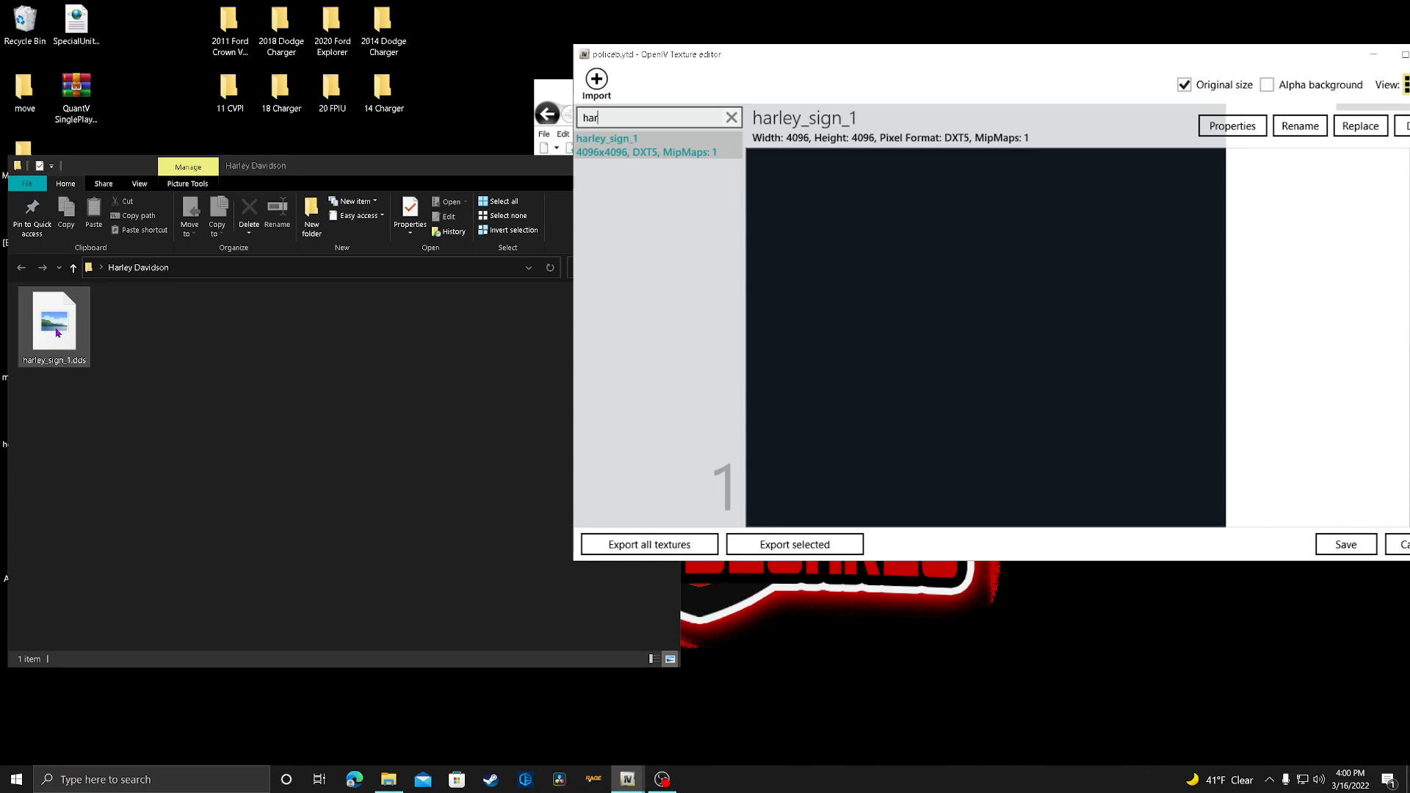
pyautogui.moveTo(56, 338); pyautogui.dragTo(665, 346)
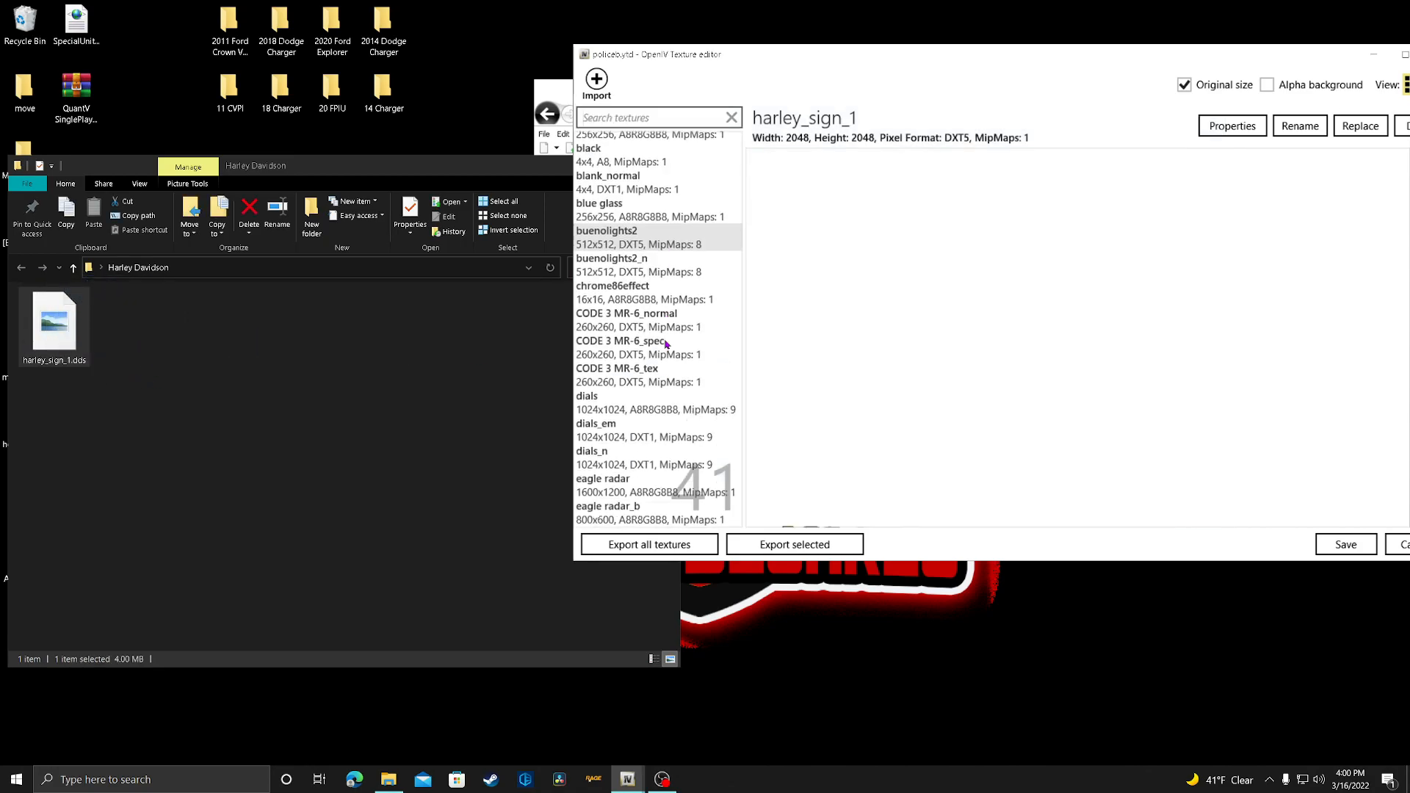
pyautogui.click(1356, 550)
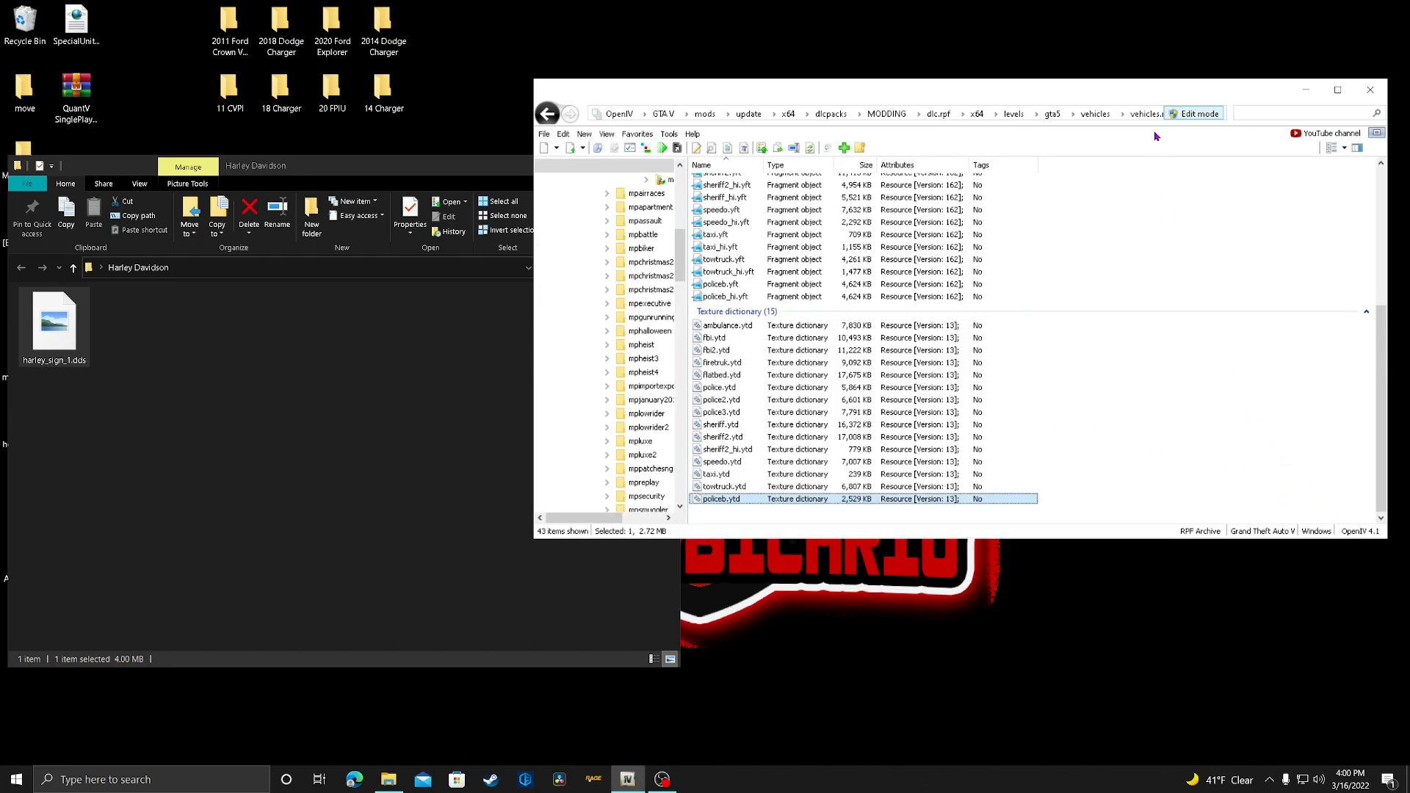
# Preview policeb_hi.yft in the model viewer and inspect the retextured motorcycle from several angles.
pyautogui.click(715, 297)
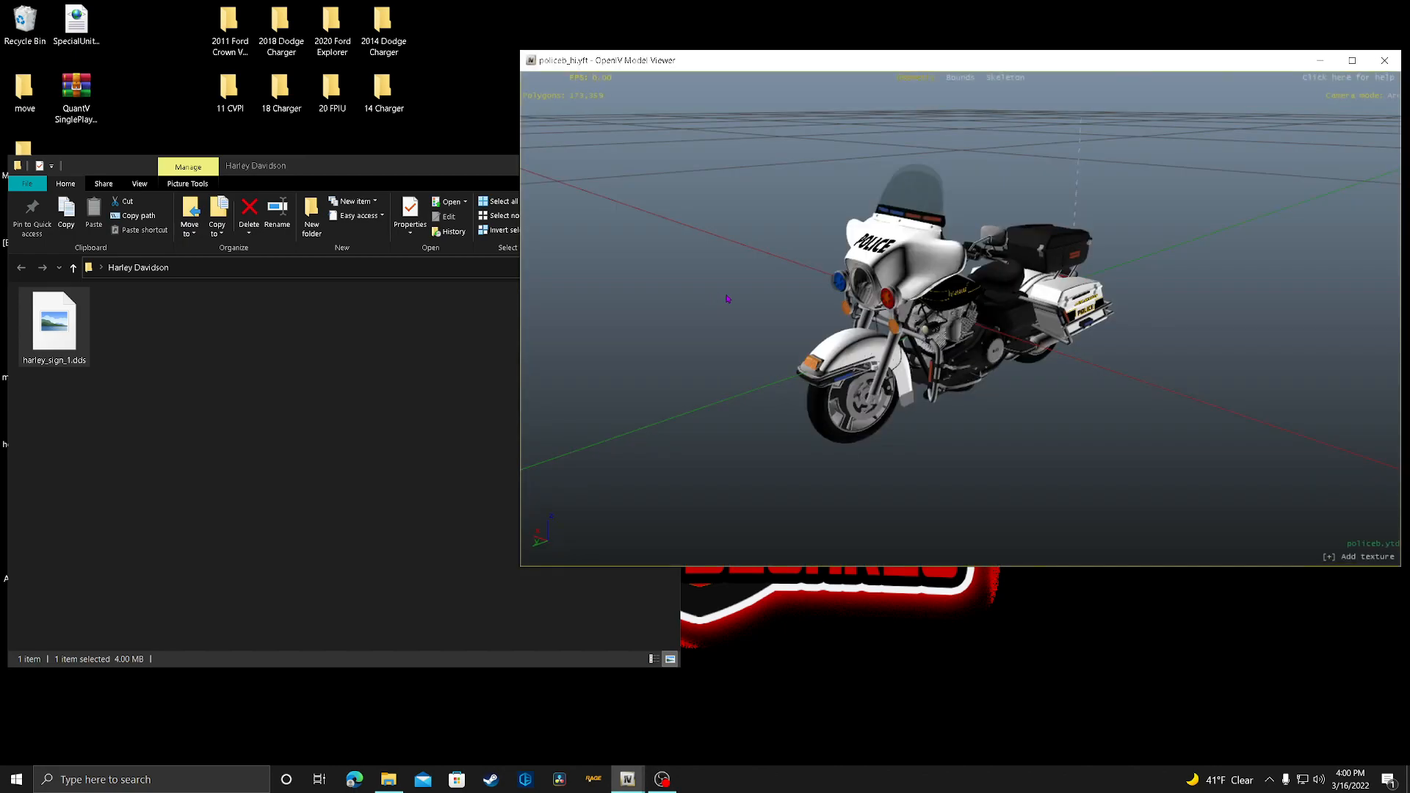
pyautogui.moveTo(724, 299); pyautogui.dragTo(1296, 319)
pyautogui.scroll(3, 779, 341)
pyautogui.scroll(-3, 779, 341)
pyautogui.moveTo(1069, 349); pyautogui.dragTo(608, 342)
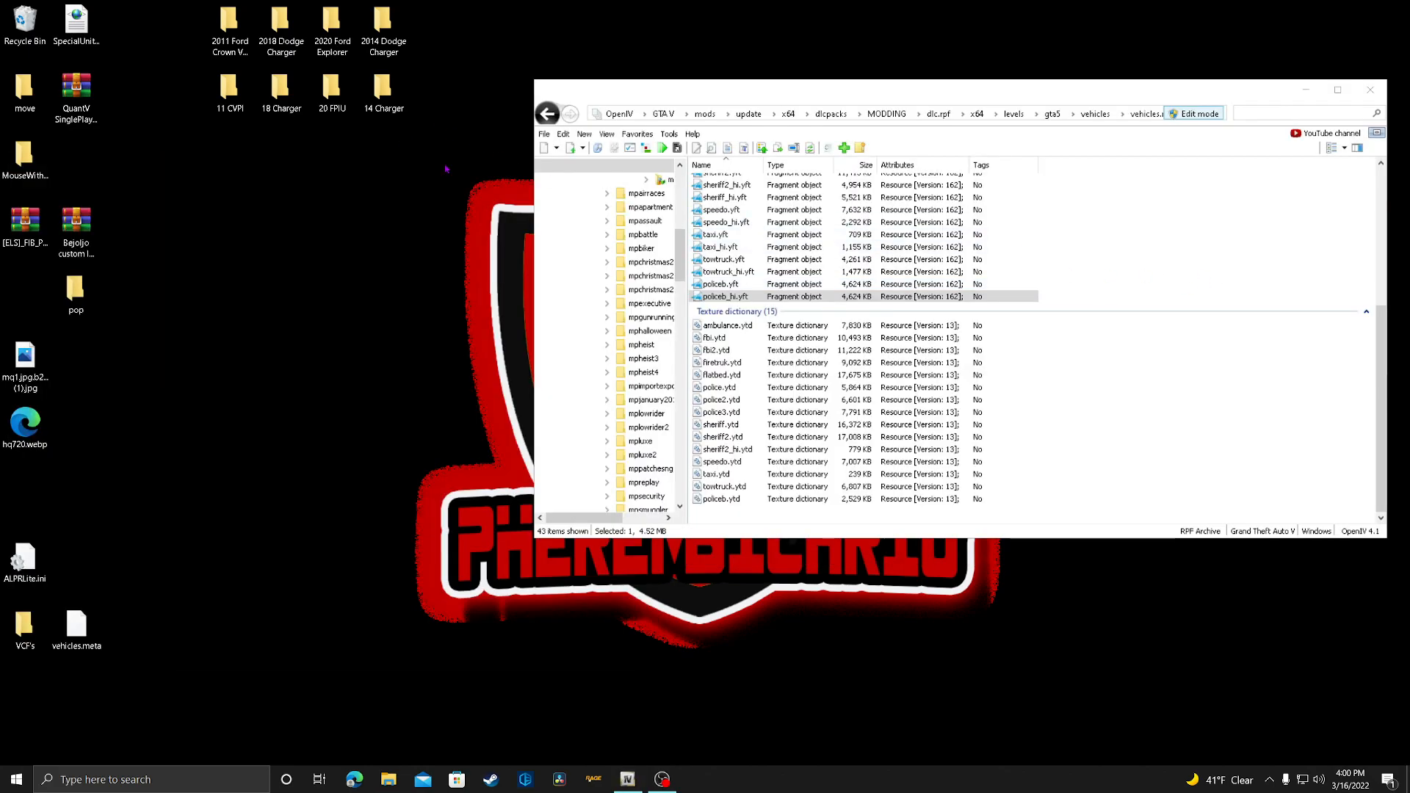
# Add police.yft, police.ytd and police_hi.yft from the 2011 Ford Crown Victoria folder to vehicles.rpf, and delete that desktop folder.
pyautogui.moveTo(230, 26); pyautogui.dragTo(271, 303)
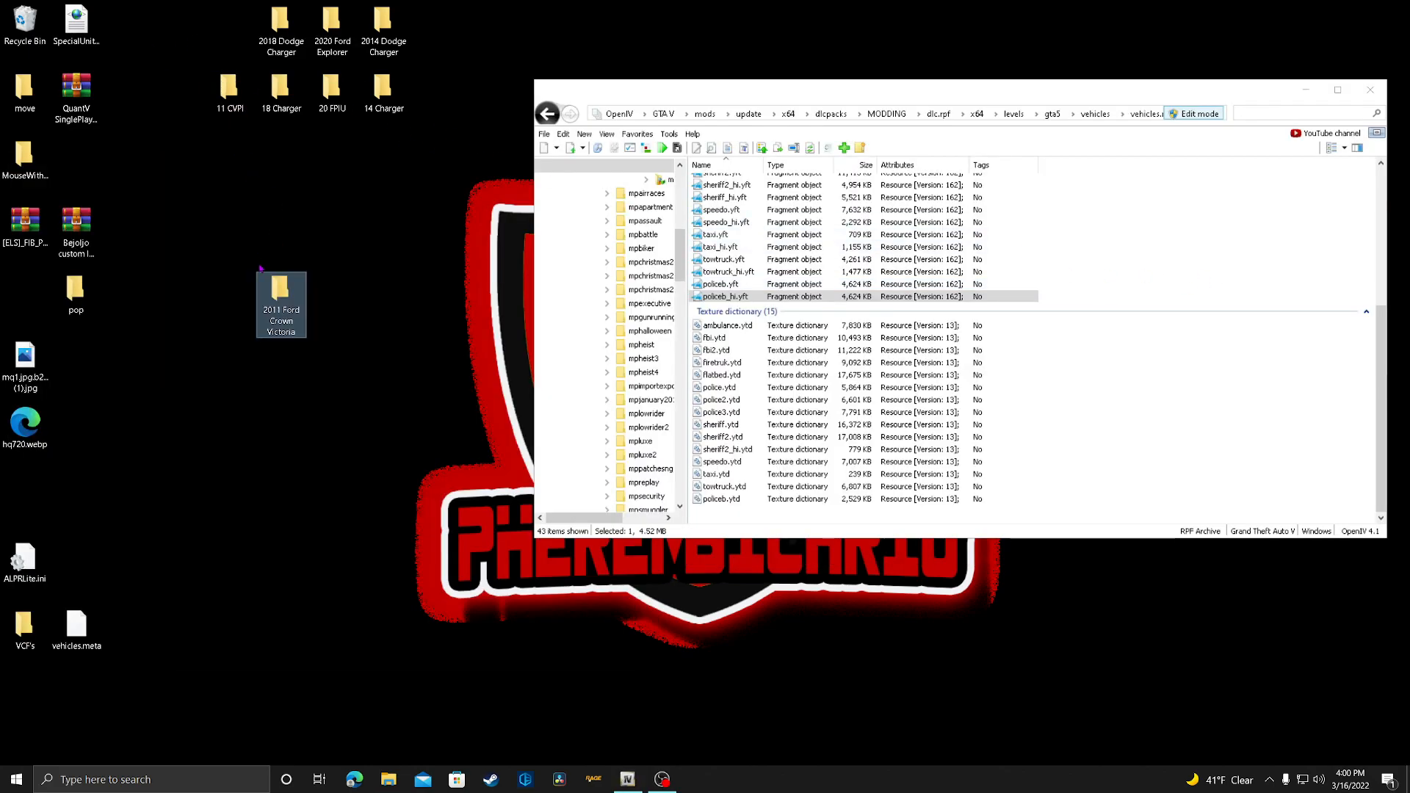
pyautogui.rightClick(270, 302)
pyautogui.click(294, 307)
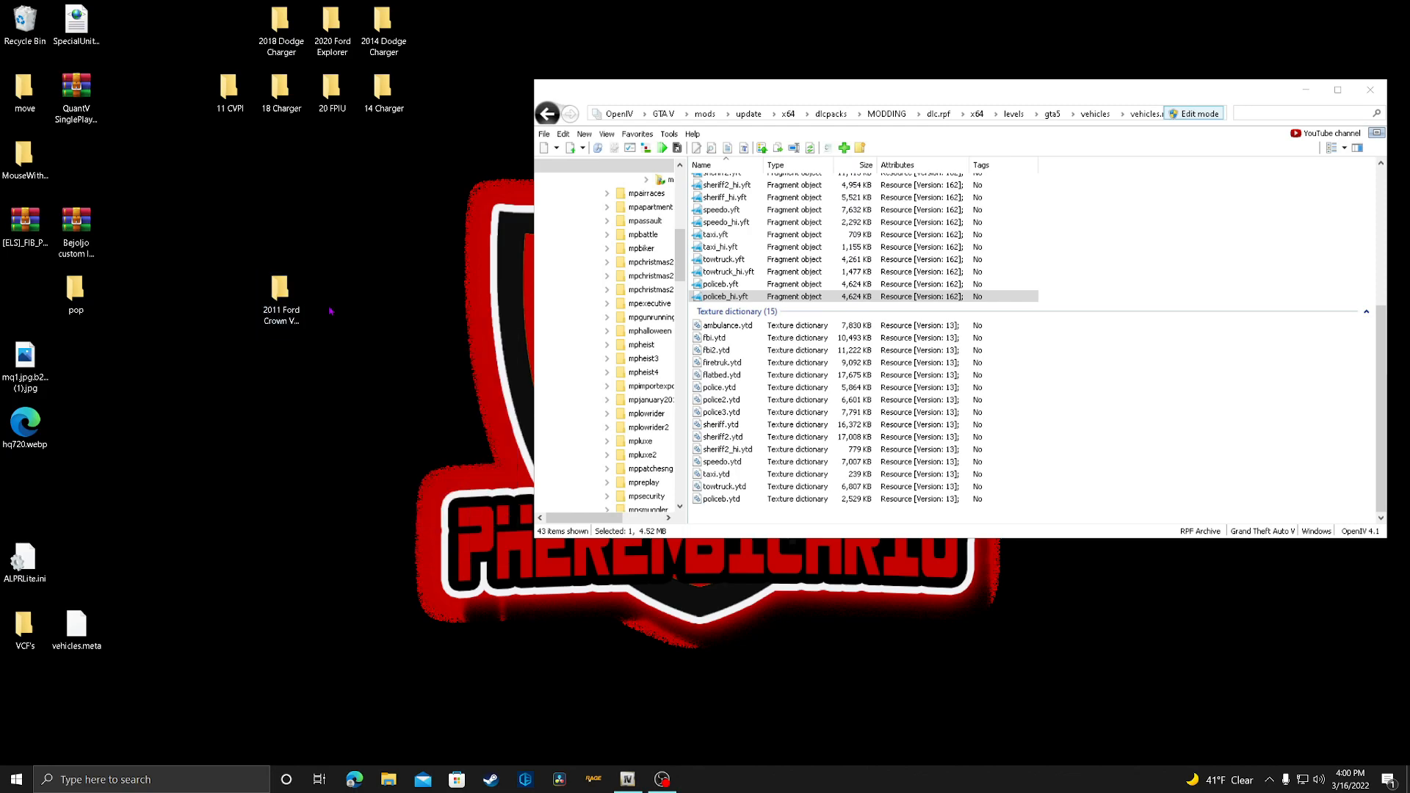
pyautogui.moveTo(452, 373); pyautogui.dragTo(1079, 307)
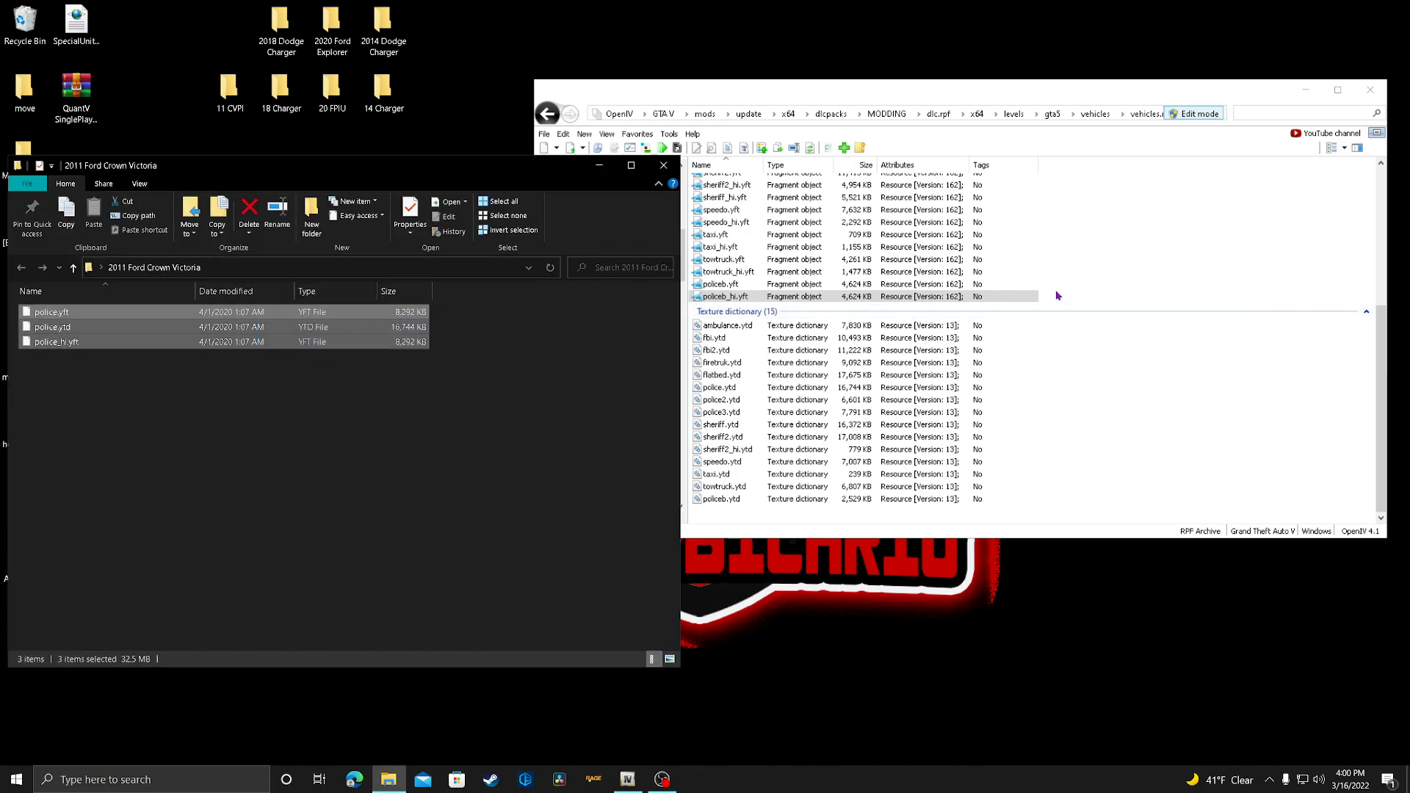
pyautogui.click(663, 165)
pyautogui.rightClick(269, 285)
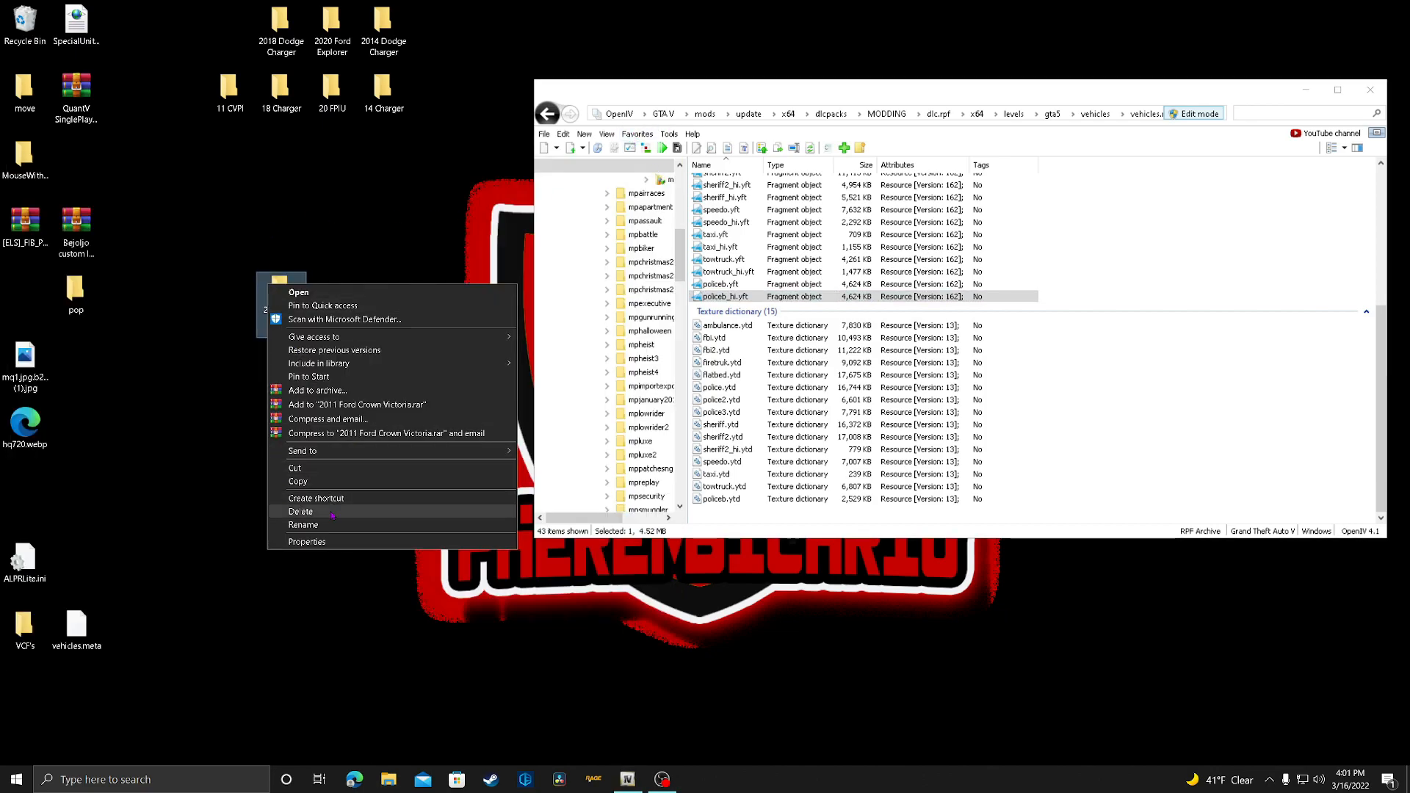
pyautogui.click(333, 511)
# Filter the archive's files by "pol" and preview the police.yft model.
pyautogui.click(1262, 109)
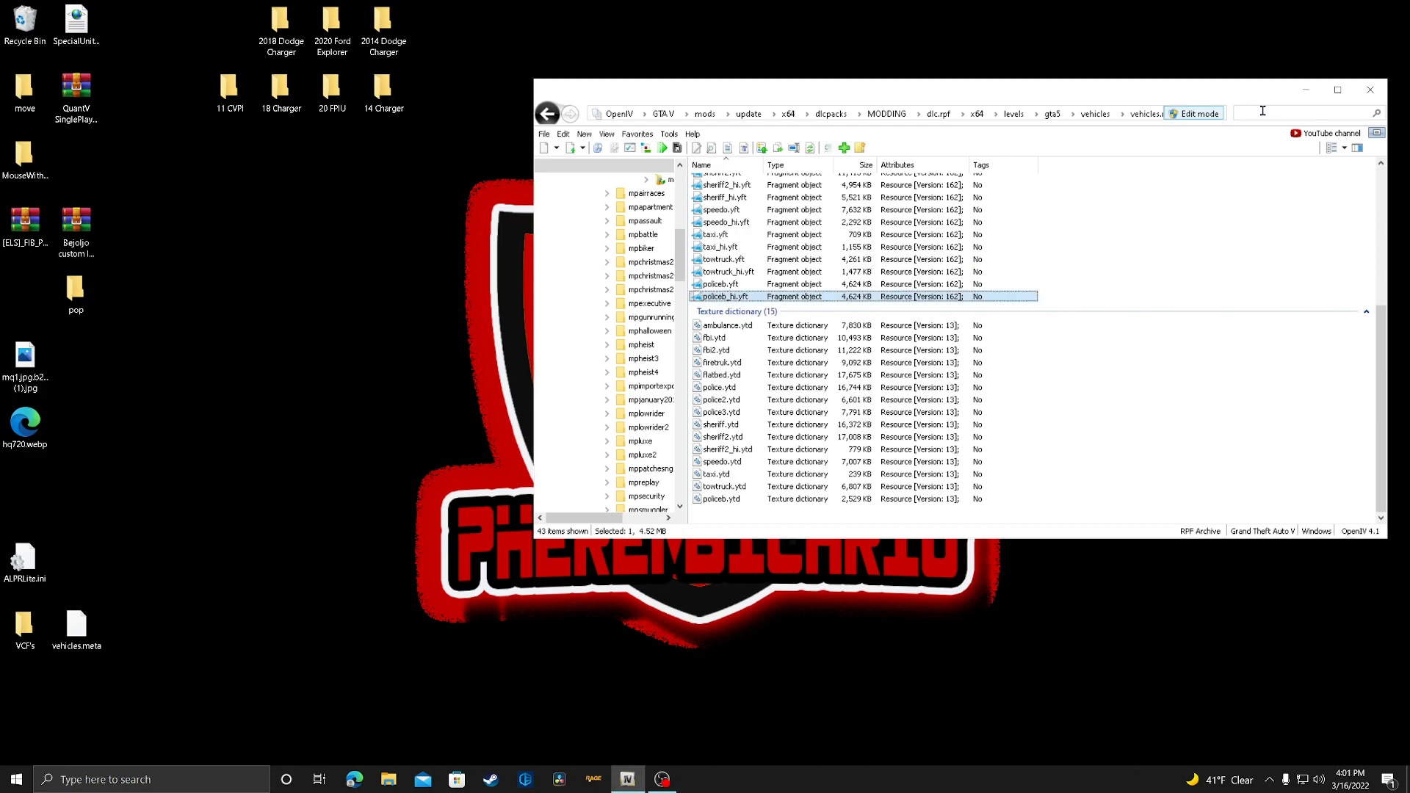
pyautogui.click(1262, 116)
pyautogui.write('pol')
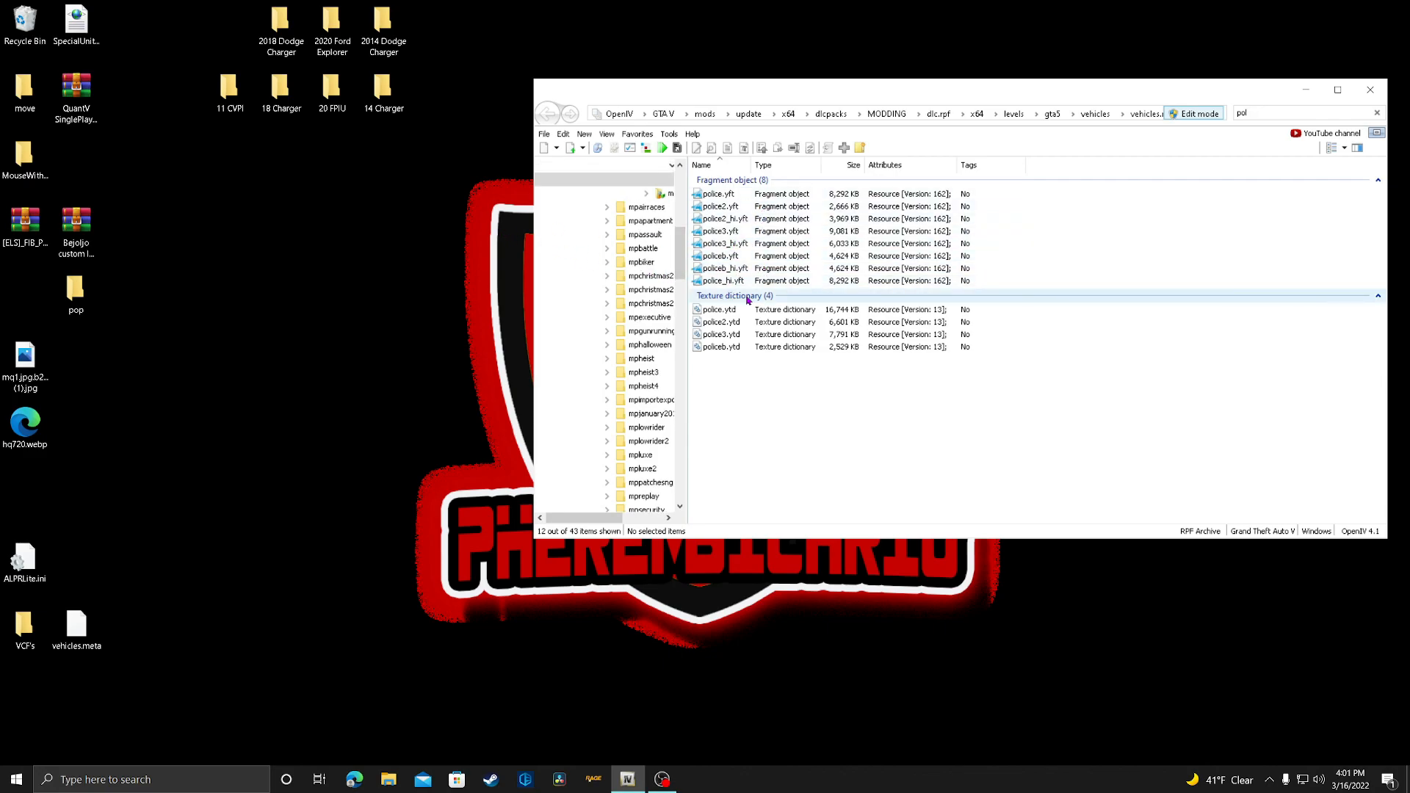
pyautogui.click(714, 311)
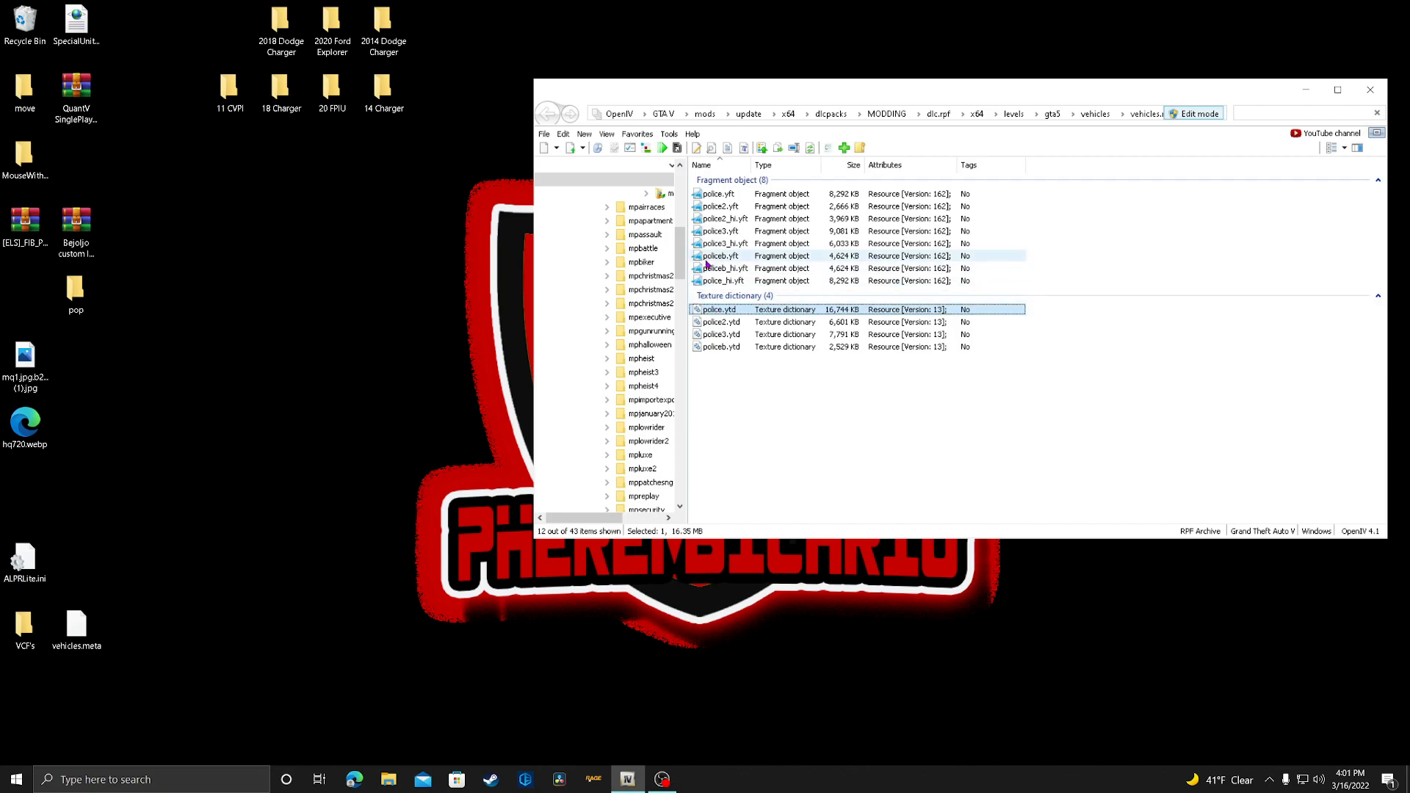
pyautogui.click(721, 193)
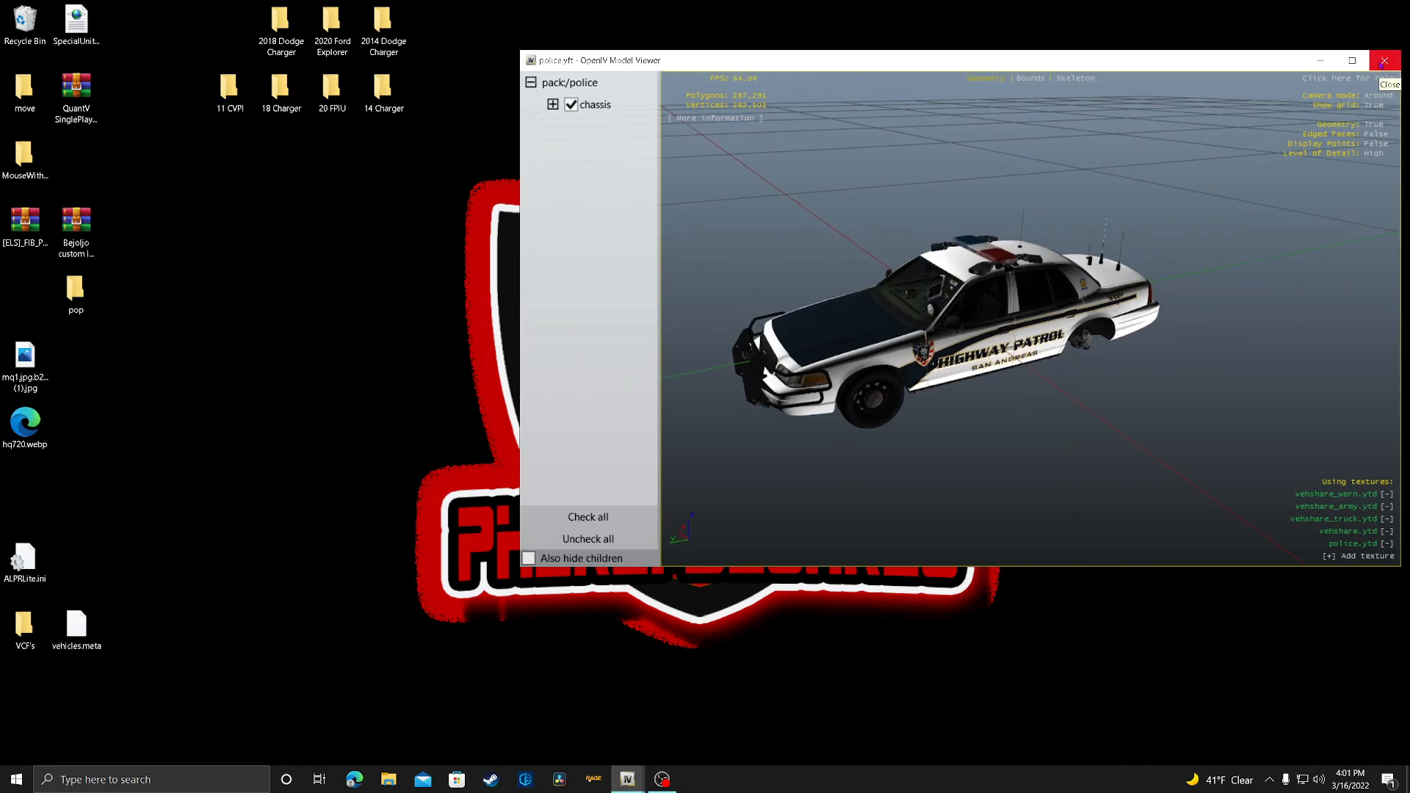
pyautogui.click(1382, 64)
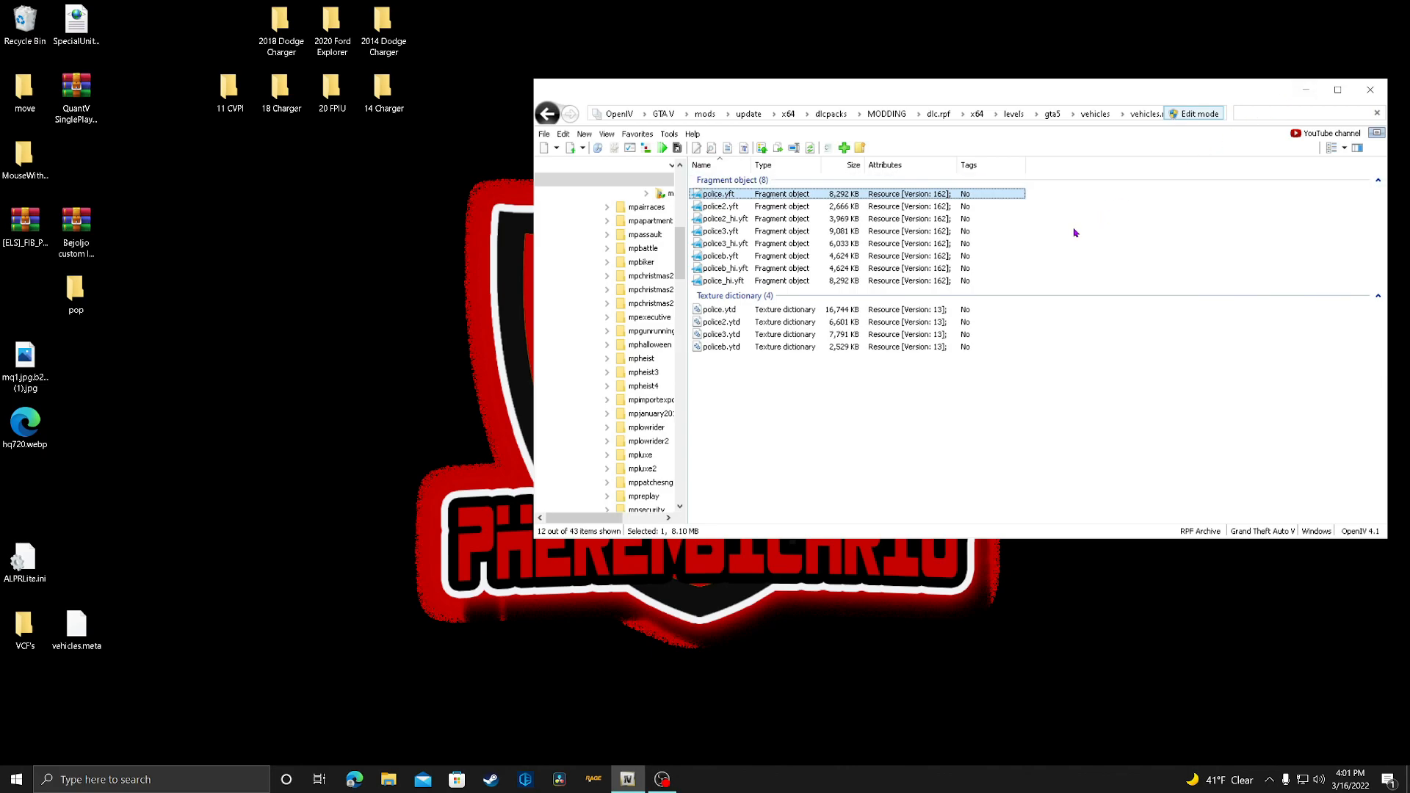
# Open police.ytd in the texture editor alongside the 11 CVPI folder, search its textures for "cvpi_sign" and clear the search.
pyautogui.click(727, 309)
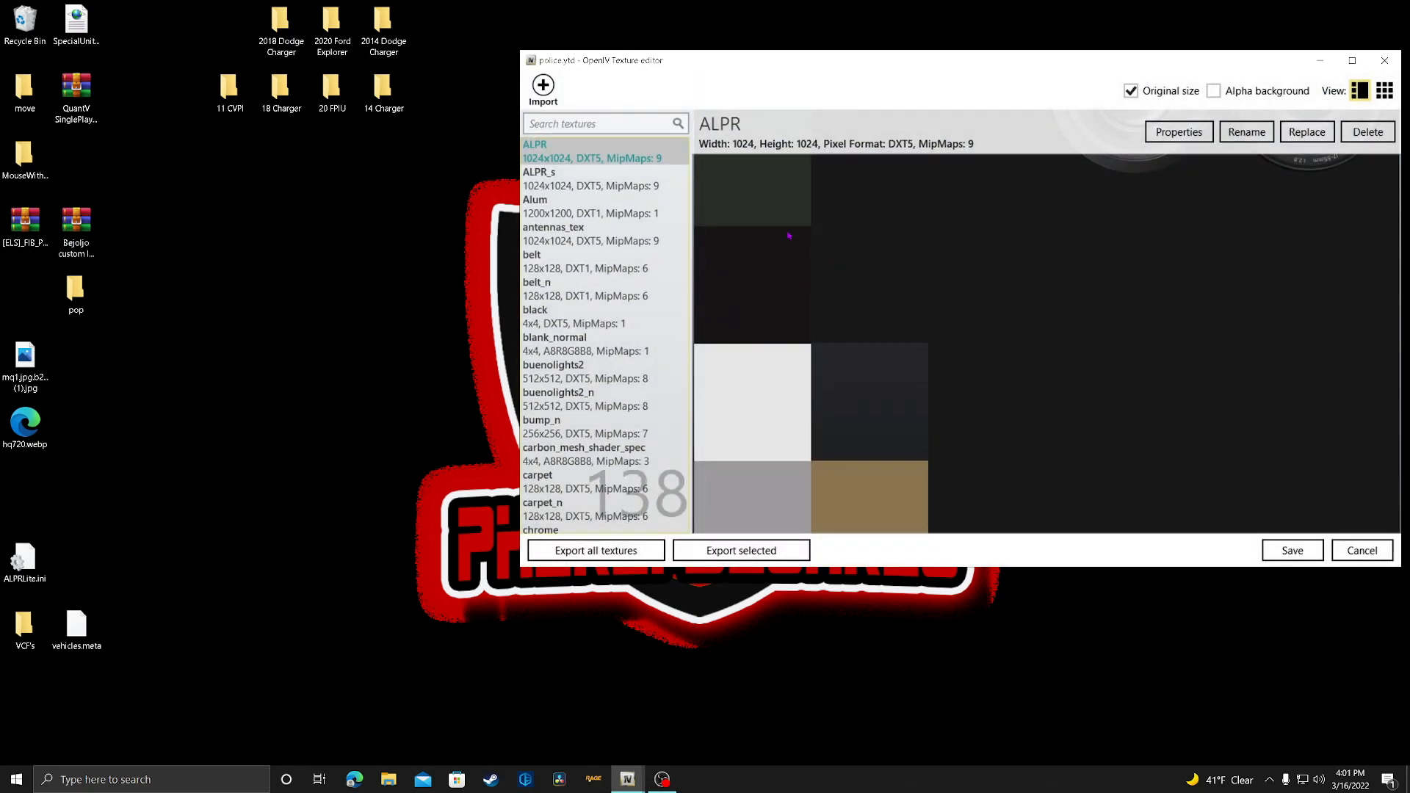
pyautogui.doubleClick(227, 82)
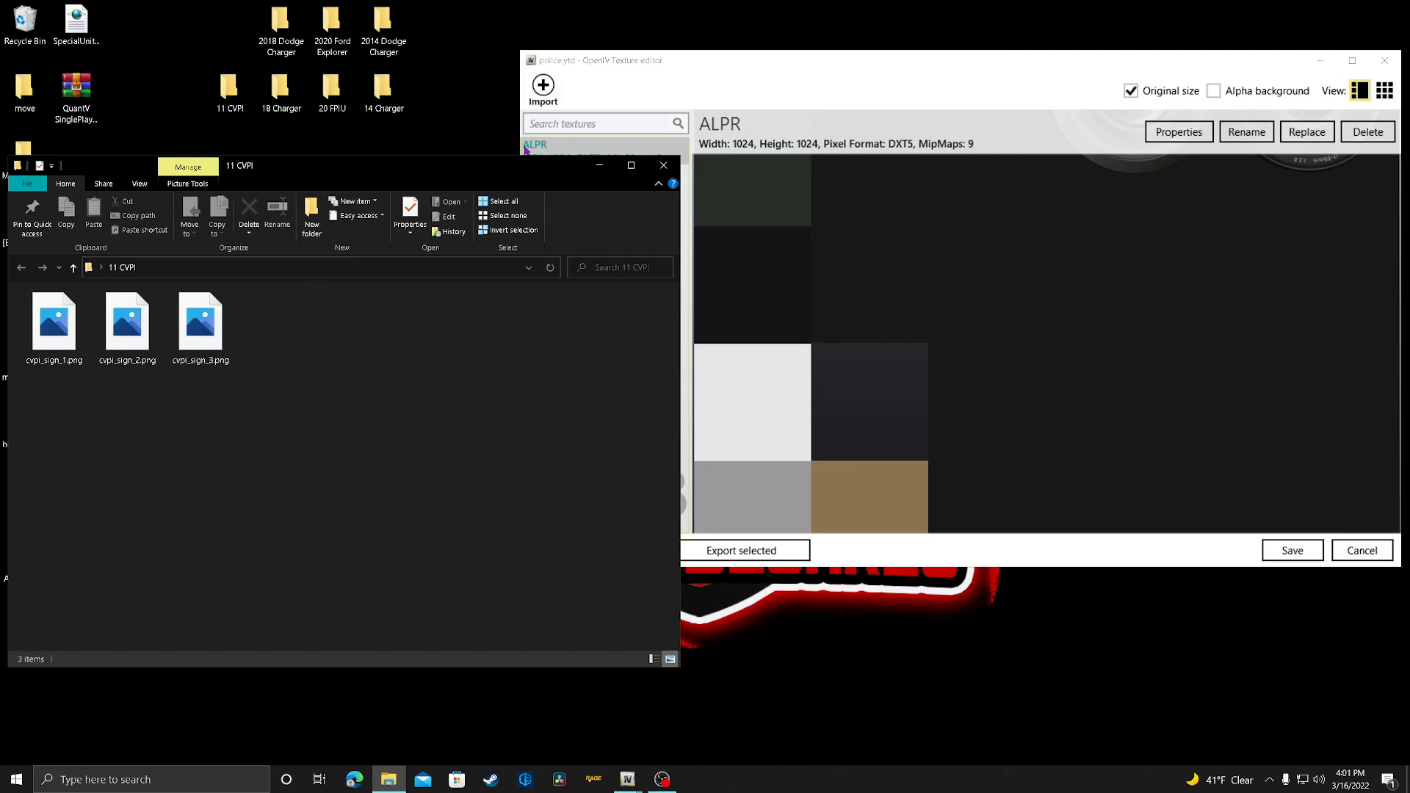
pyautogui.click(560, 123)
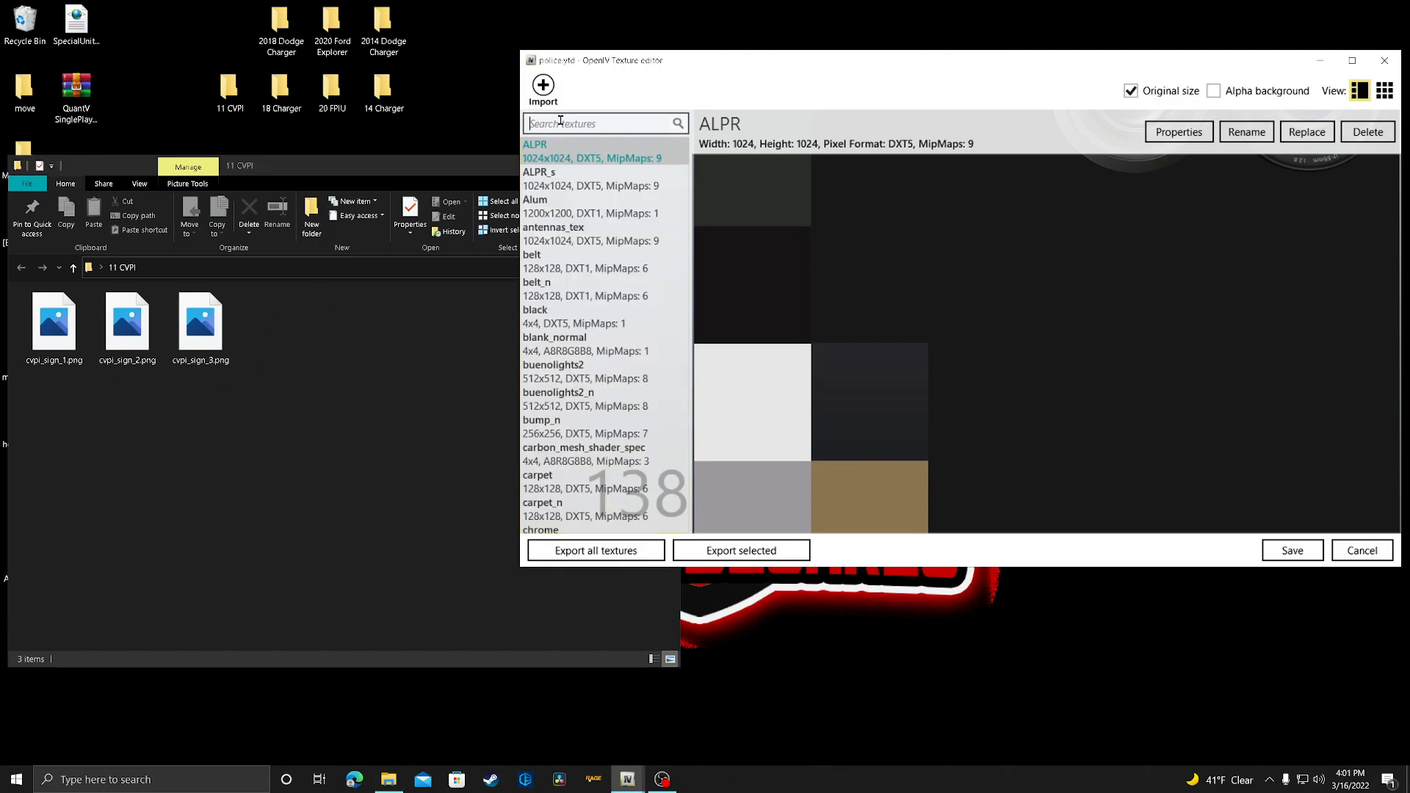
pyautogui.write('cvpi_sign')
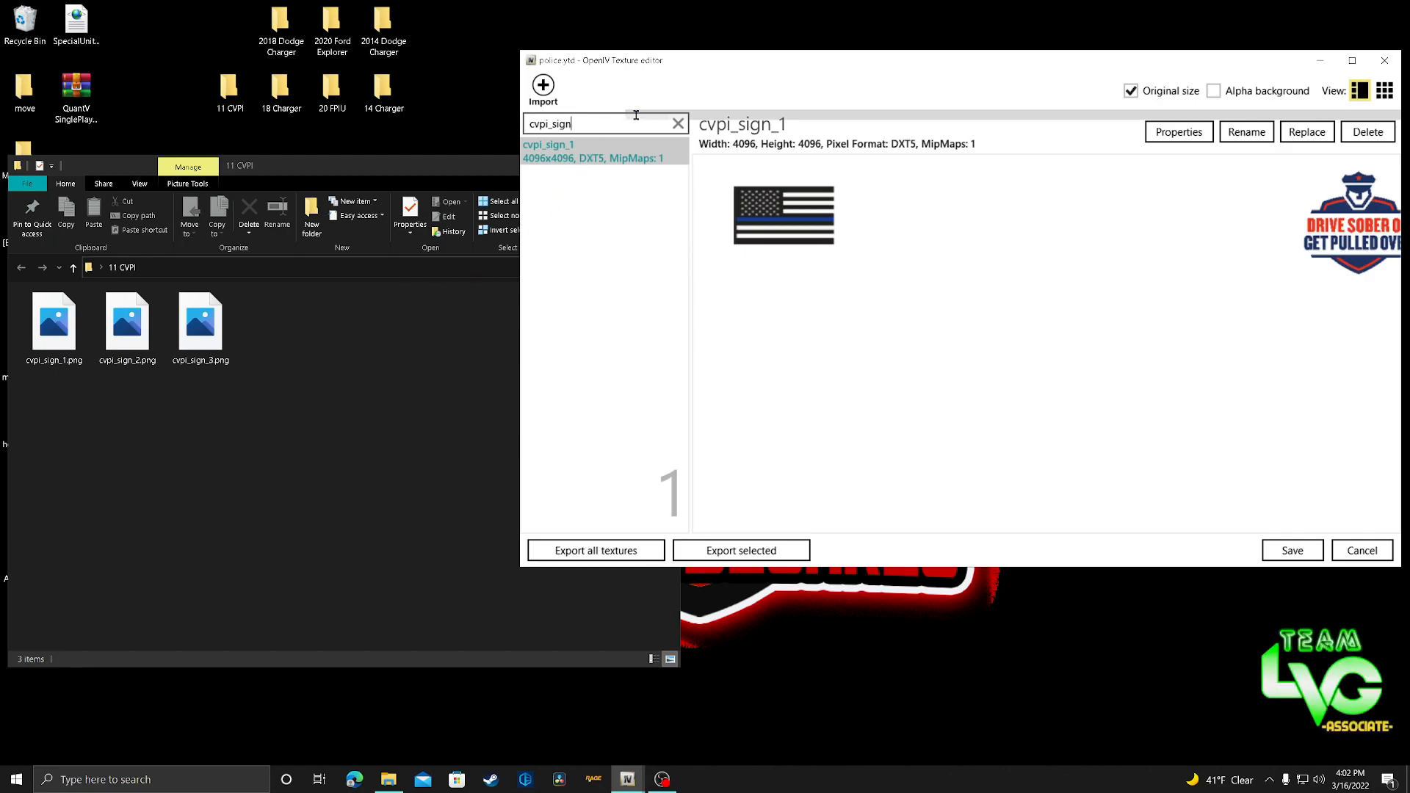
pyautogui.click(677, 124)
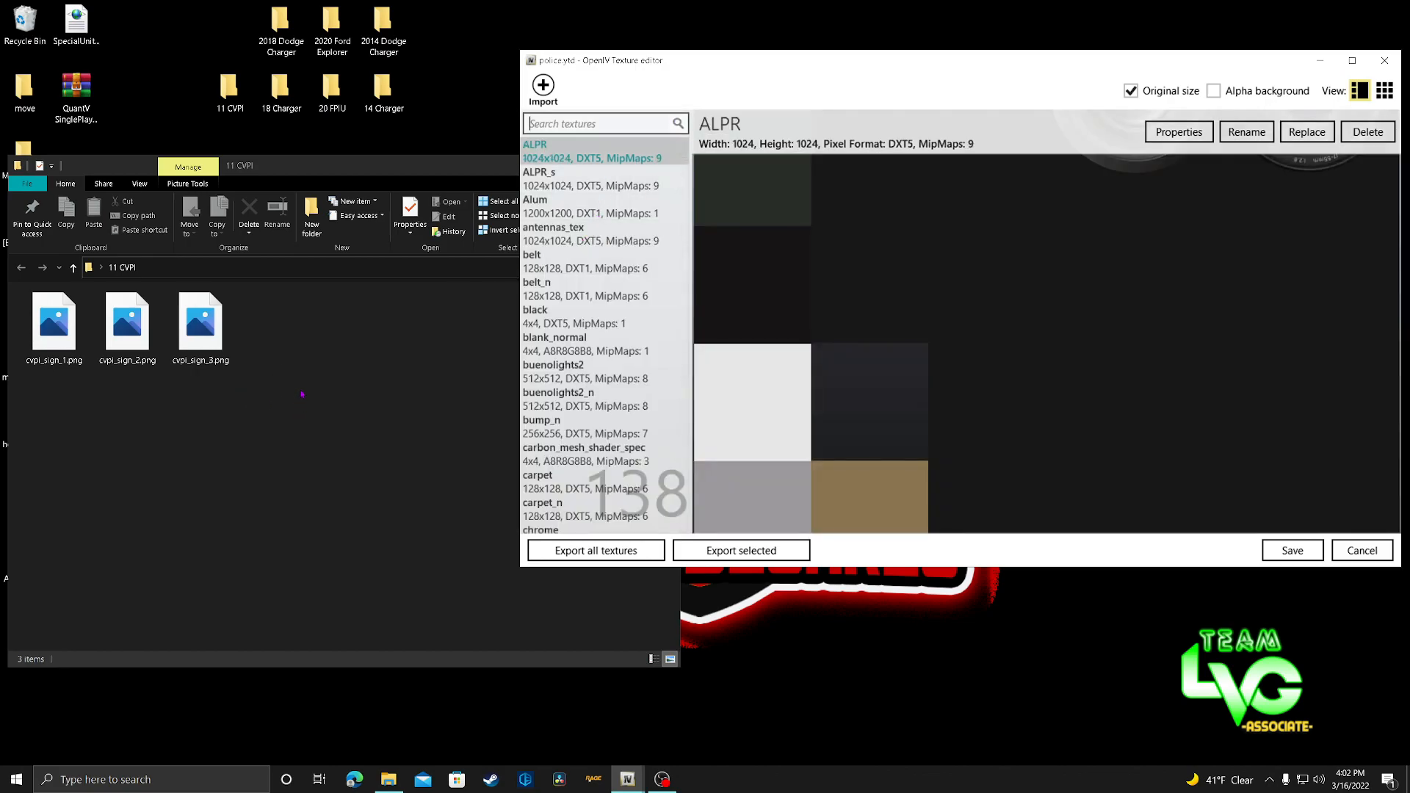
# Import cvpi_sign_1.png, cvpi_sign_2.png and cvpi_sign_3.png from the 11 CVPI folder into police.ytd and save the texture dictionary.
pyautogui.click(345, 363)
pyautogui.moveTo(339, 404); pyautogui.dragTo(954, 288)
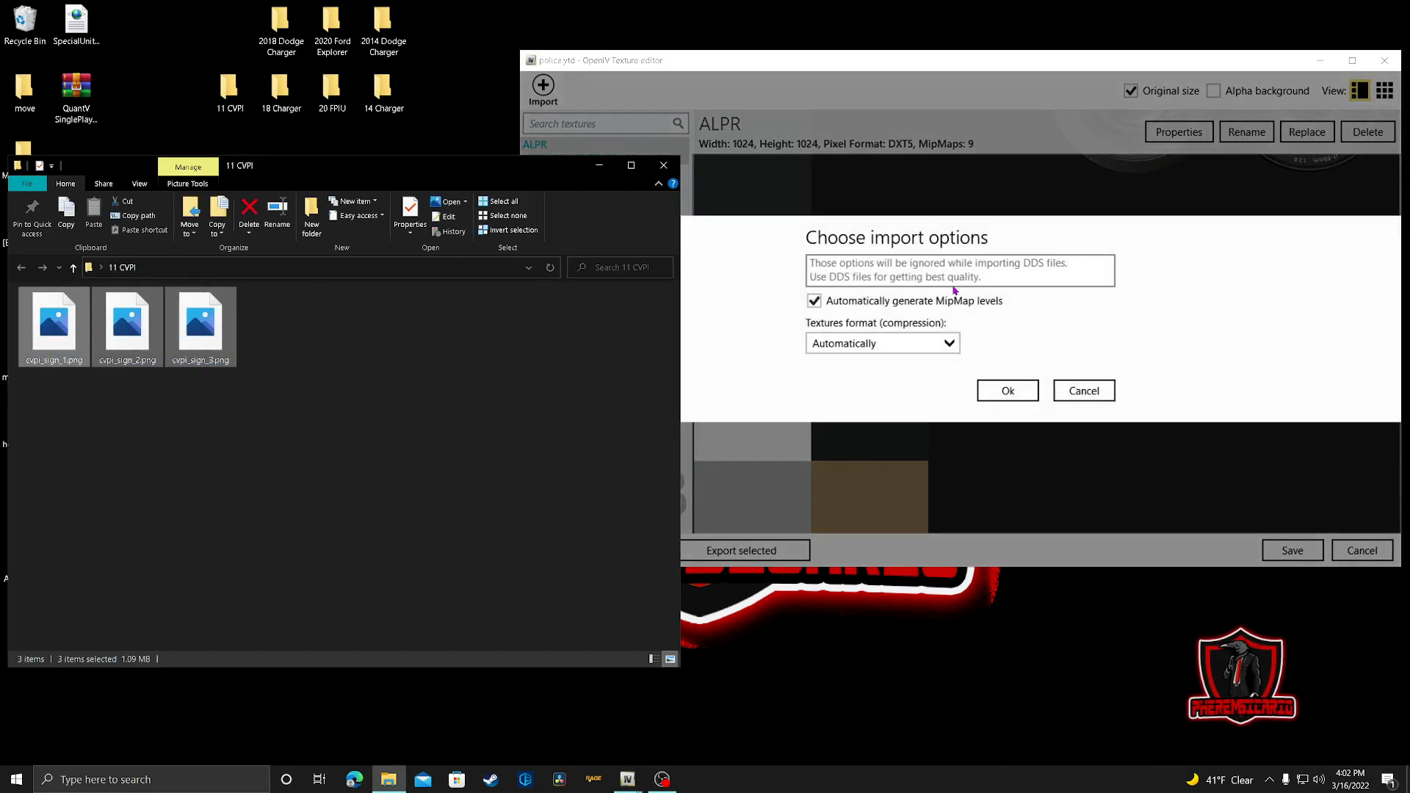
pyautogui.click(1007, 389)
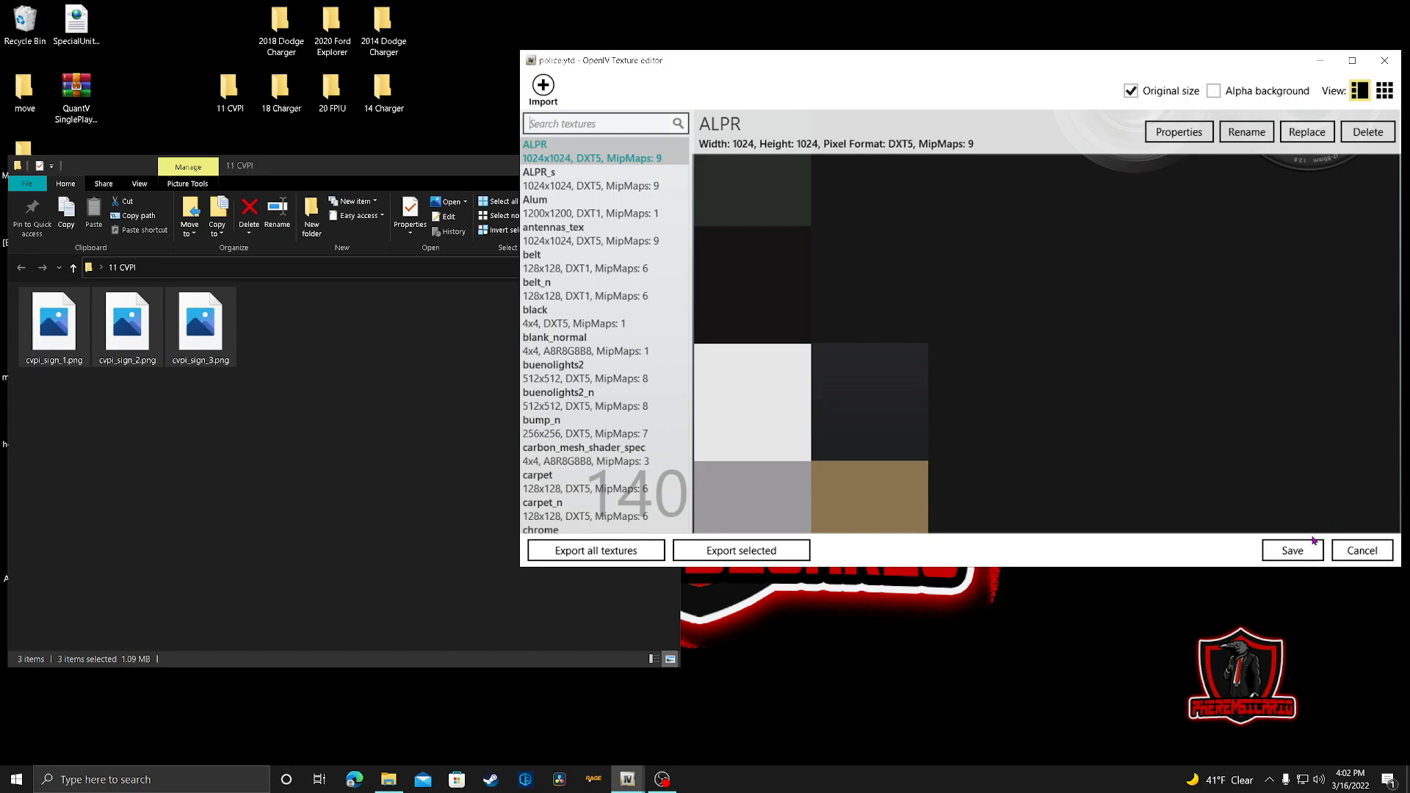
pyautogui.click(1282, 543)
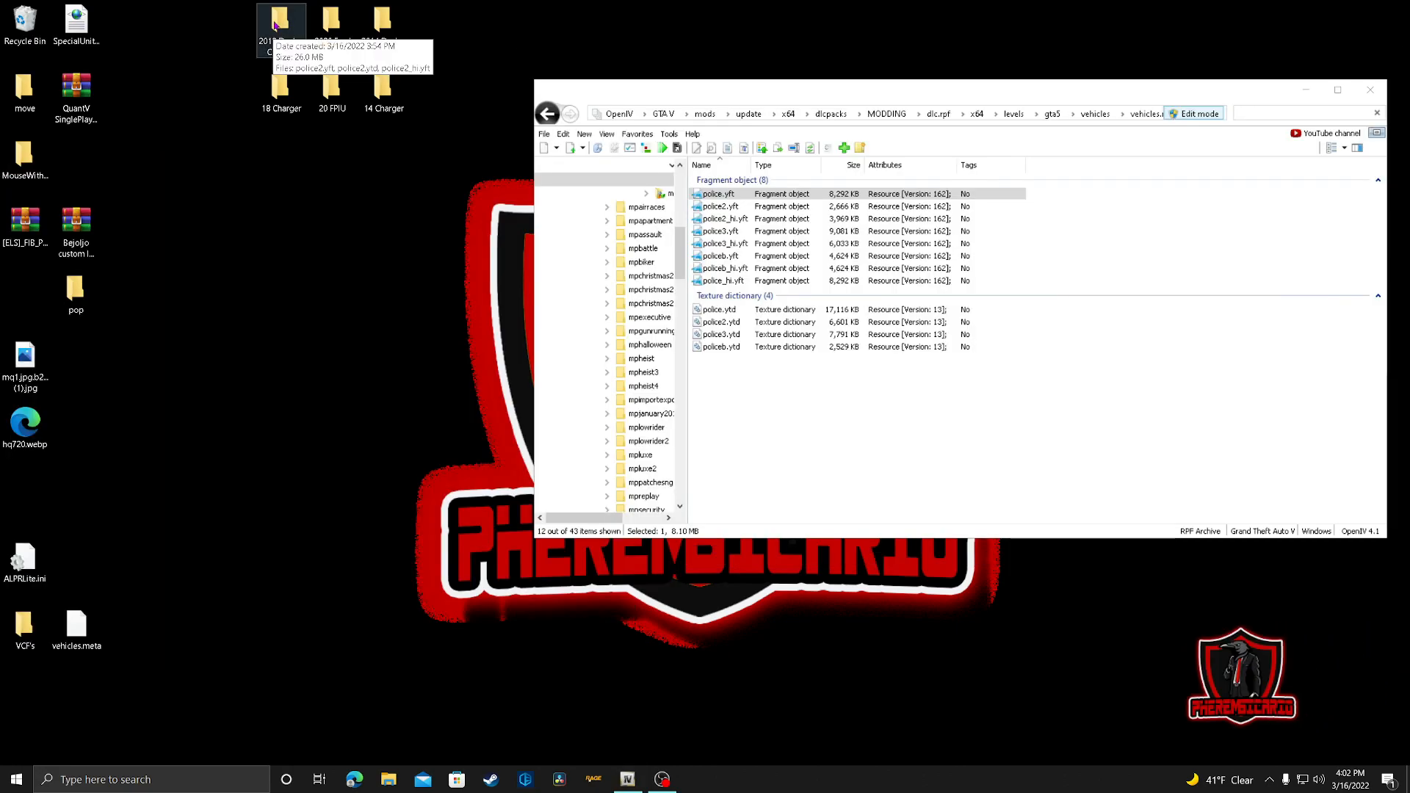
# Add police2.yft, police2.ytd and police2_hi.yft from the 2018 Dodge Charger folder to vehicles.rpf, and delete that desktop folder.
pyautogui.moveTo(272, 50)
pyautogui.mouseDown()
pyautogui.moveTo(198, 142)
pyautogui.moveTo(235, 307)
pyautogui.mouseUp()
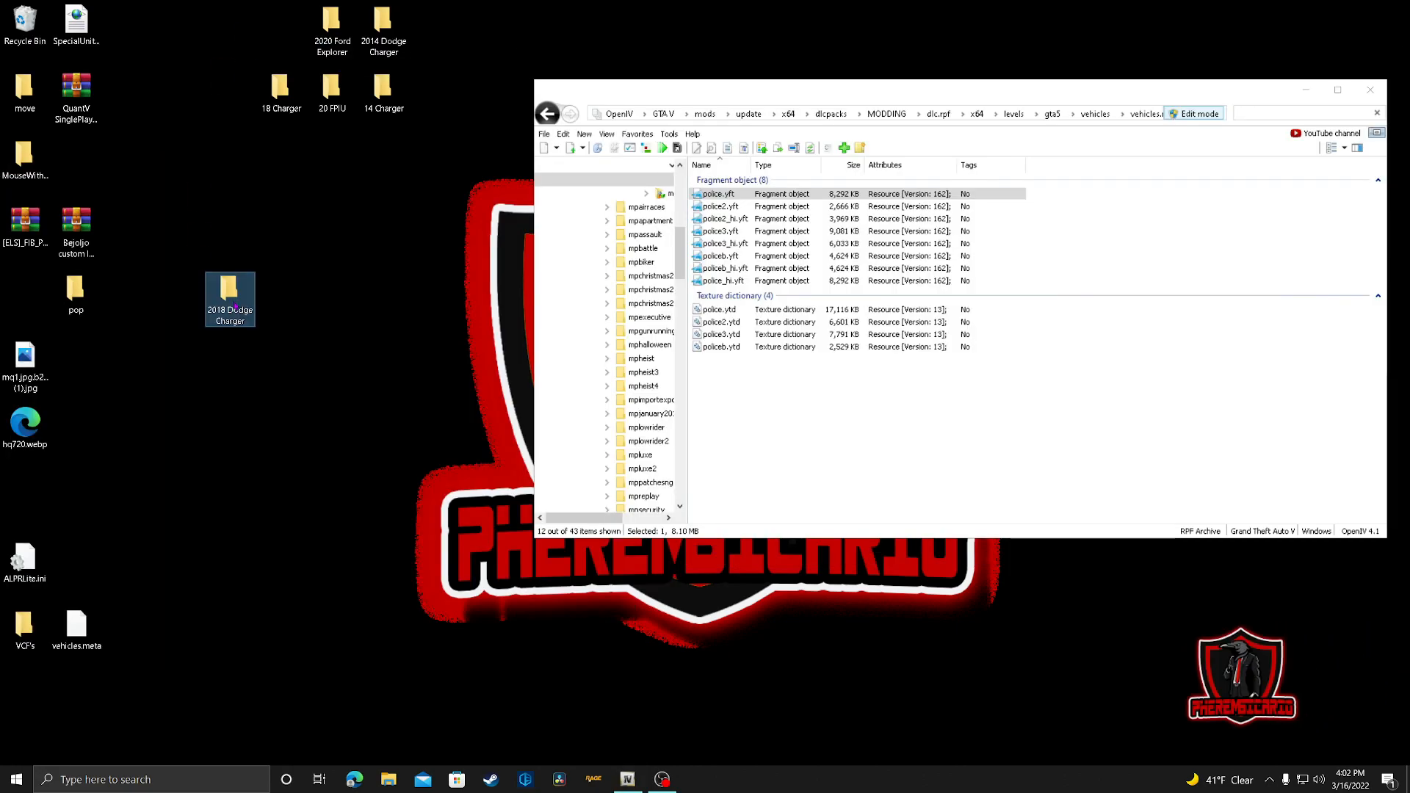
pyautogui.doubleClick(239, 307)
pyautogui.moveTo(489, 411)
pyautogui.mouseDown()
pyautogui.moveTo(328, 332)
pyautogui.moveTo(333, 308)
pyautogui.moveTo(390, 305)
pyautogui.moveTo(1112, 422)
pyautogui.mouseUp()
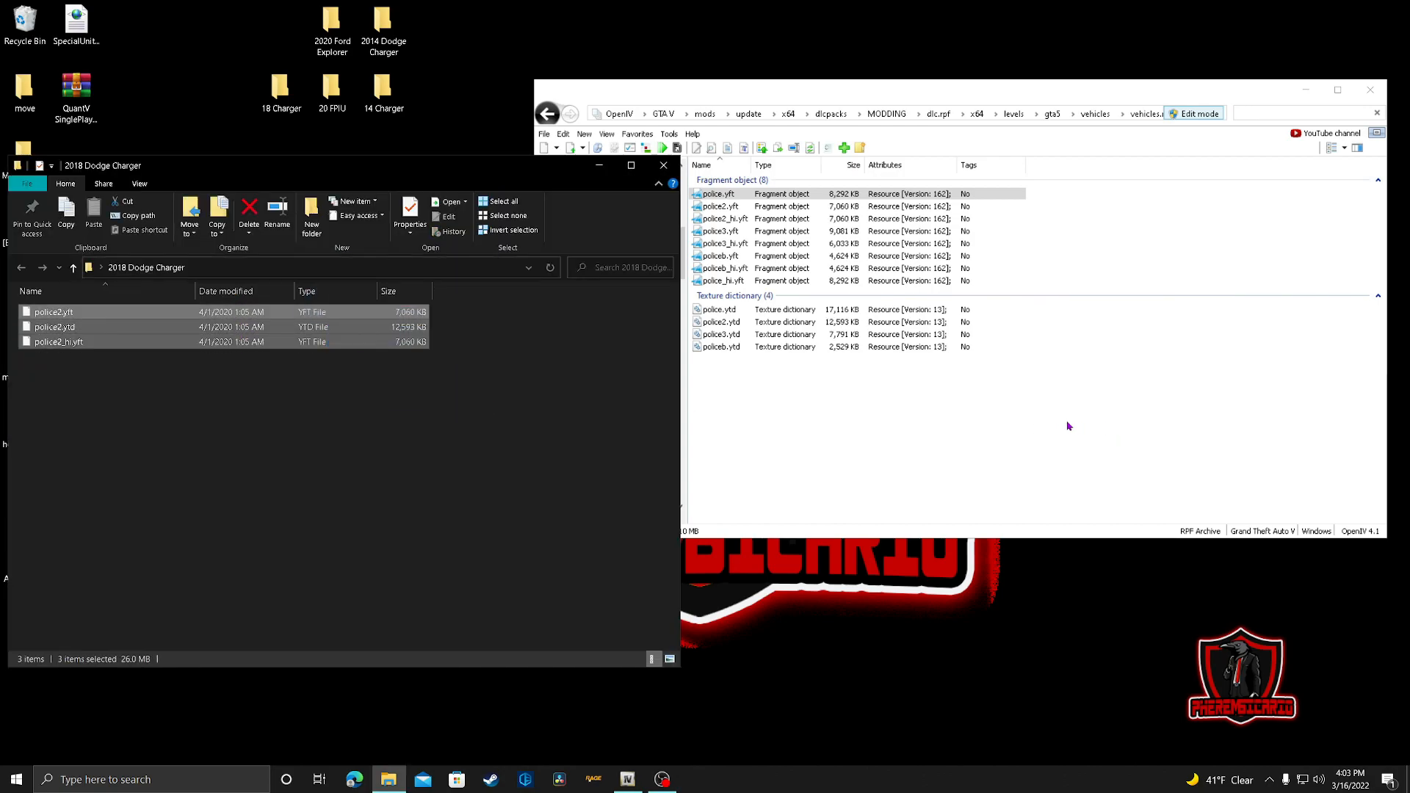
pyautogui.click(662, 165)
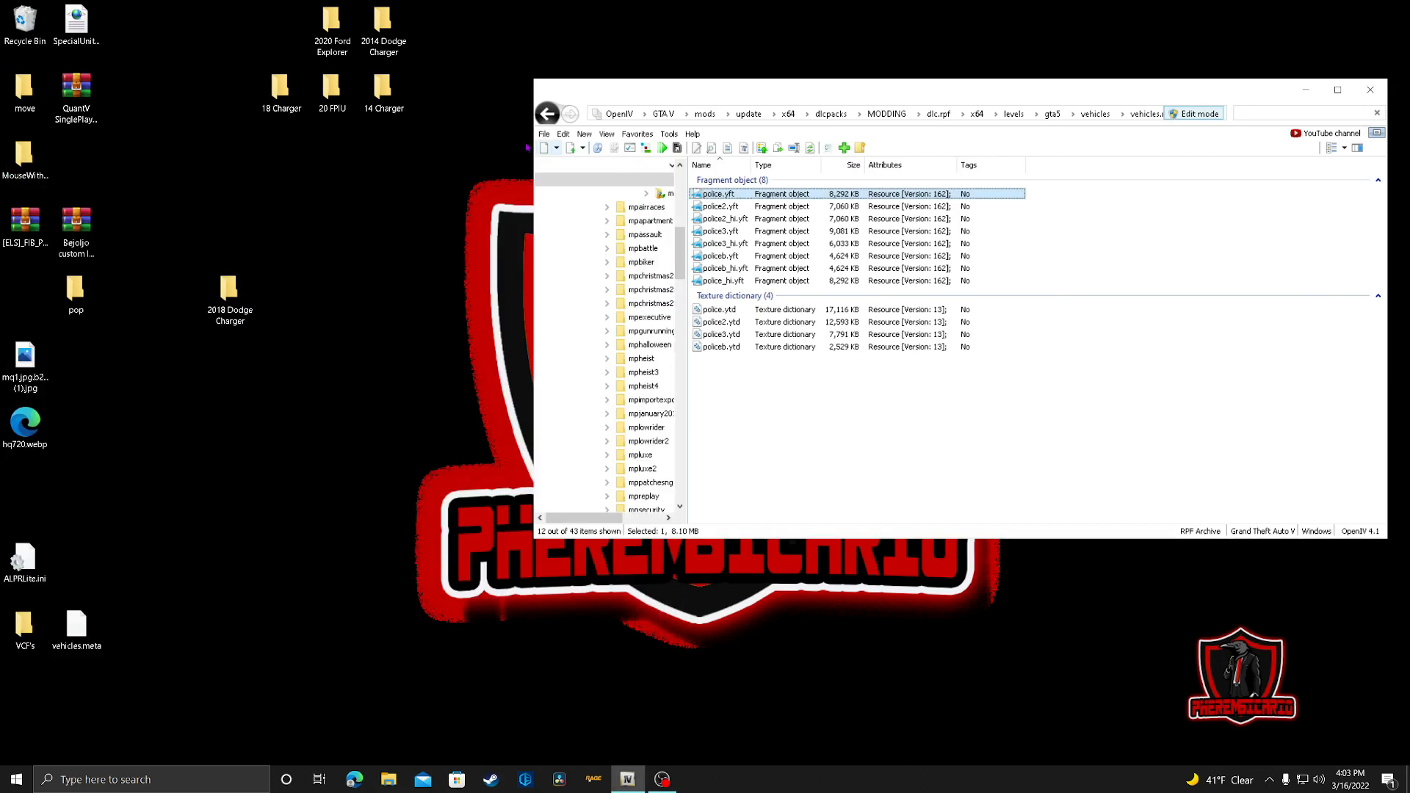
pyautogui.moveTo(284, 89); pyautogui.dragTo(334, 292)
pyautogui.click(226, 296)
pyautogui.rightClick(226, 296)
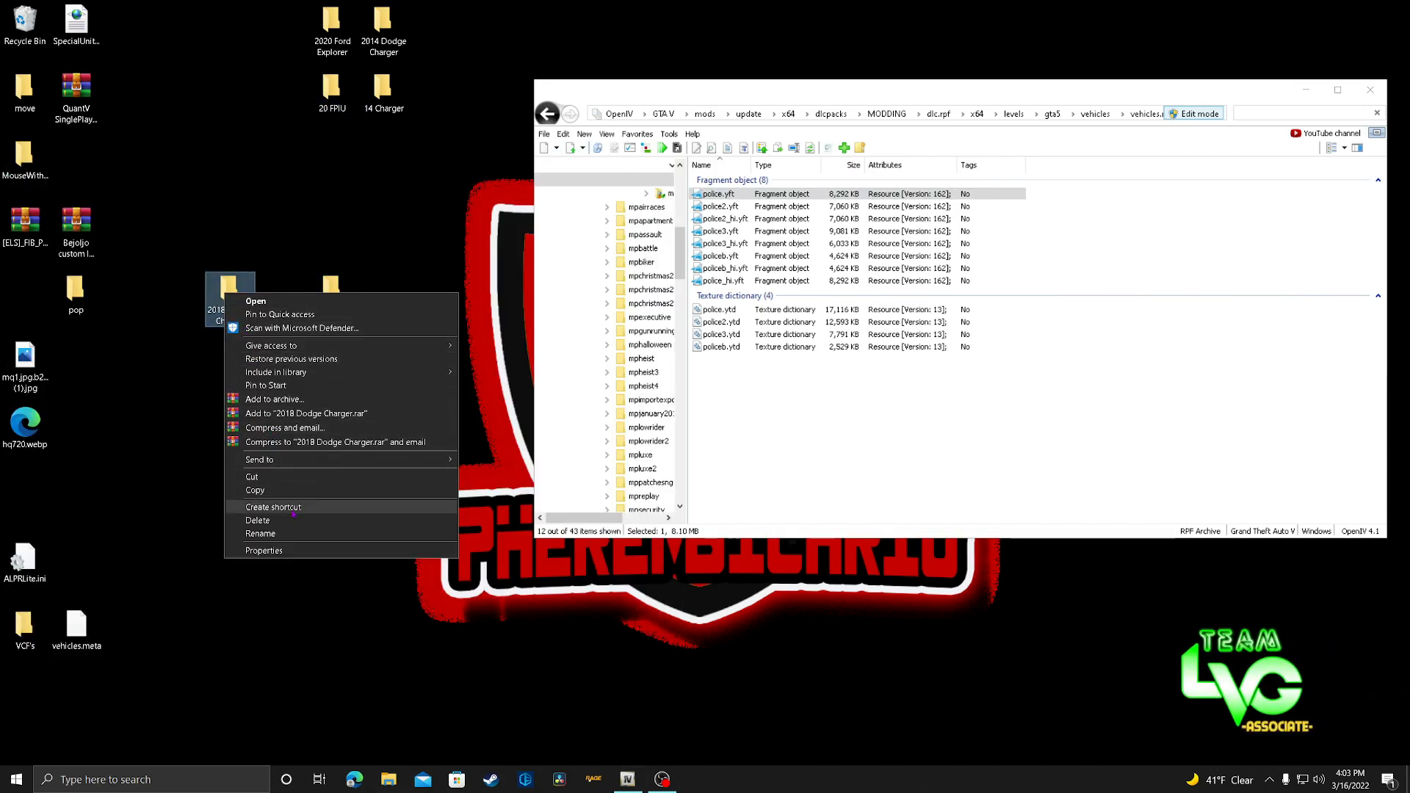
pyautogui.click(242, 514)
# Import the four Livery_chrg_sign textures from the 18 Charger folder into police2.ytd and save the texture dictionary.
pyautogui.doubleClick(327, 305)
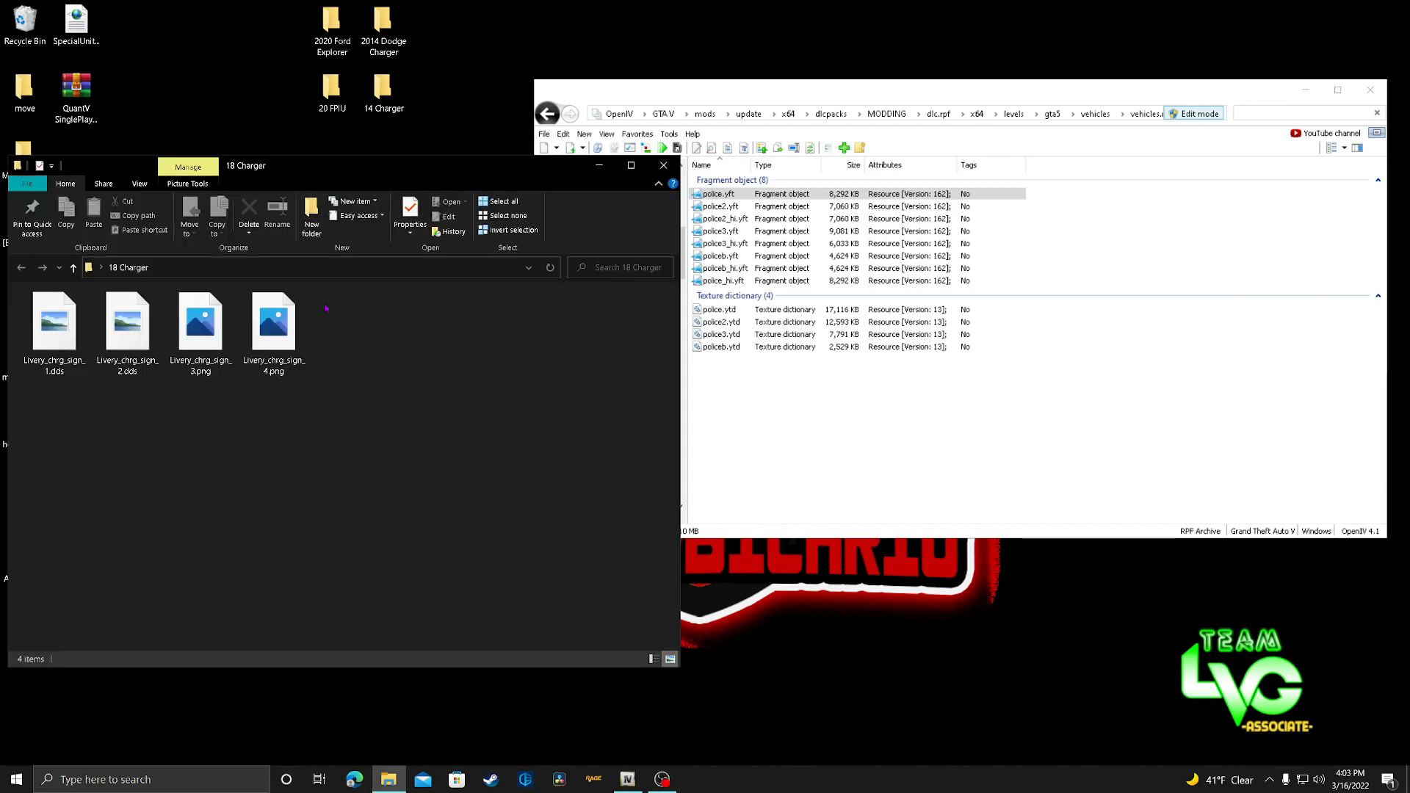
pyautogui.click(1066, 424)
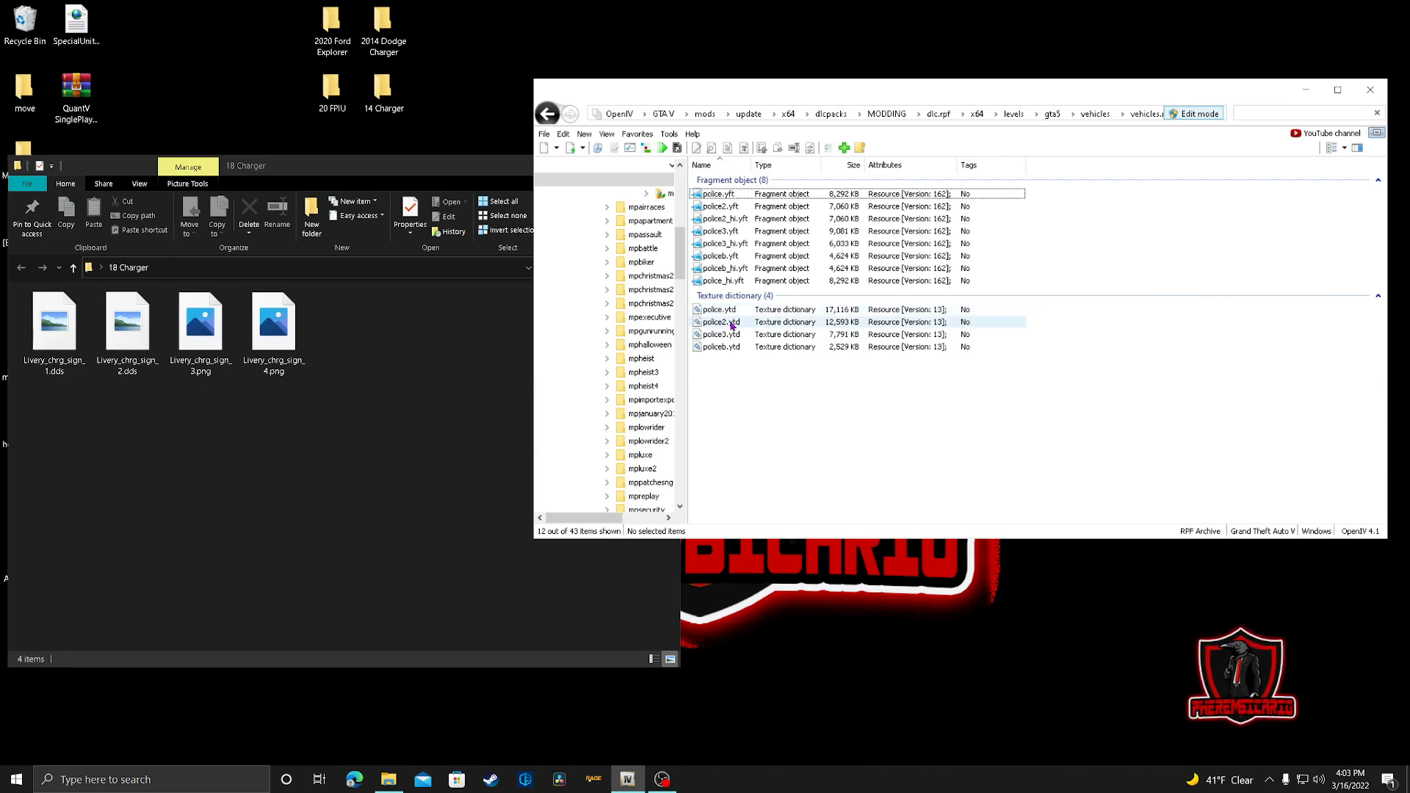
pyautogui.doubleClick(732, 323)
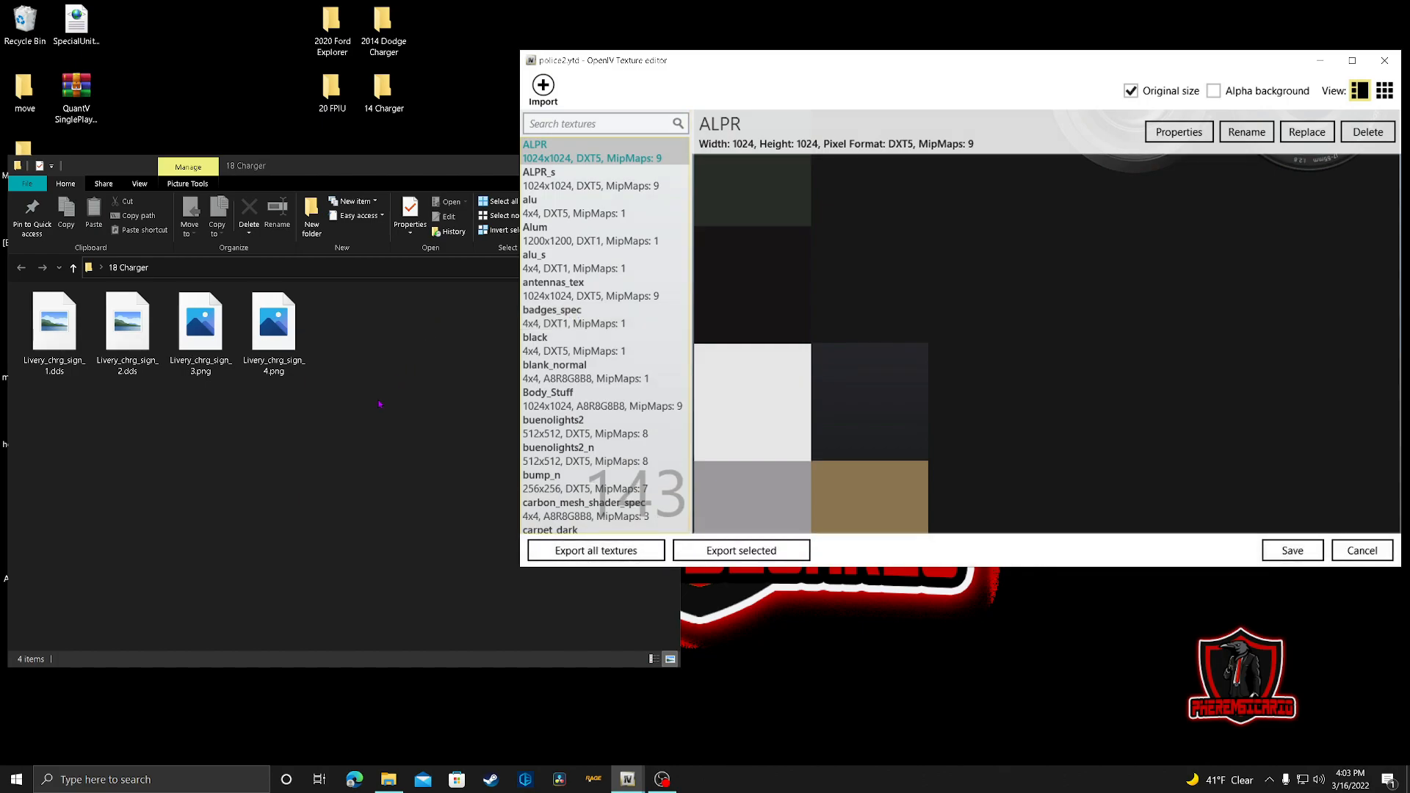
pyautogui.moveTo(380, 404); pyautogui.dragTo(57, 338)
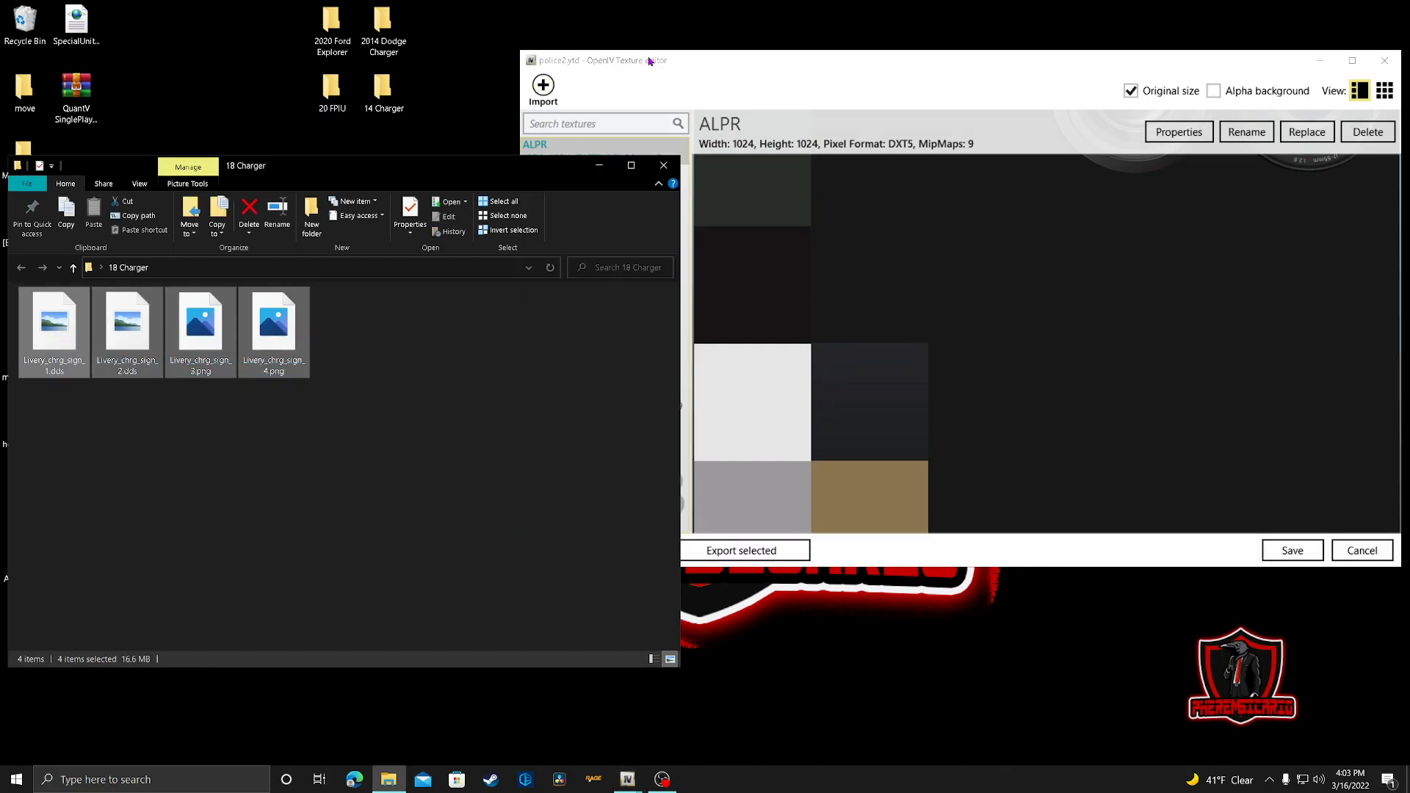
pyautogui.click(523, 86)
pyautogui.moveTo(522, 86); pyautogui.dragTo(615, 85)
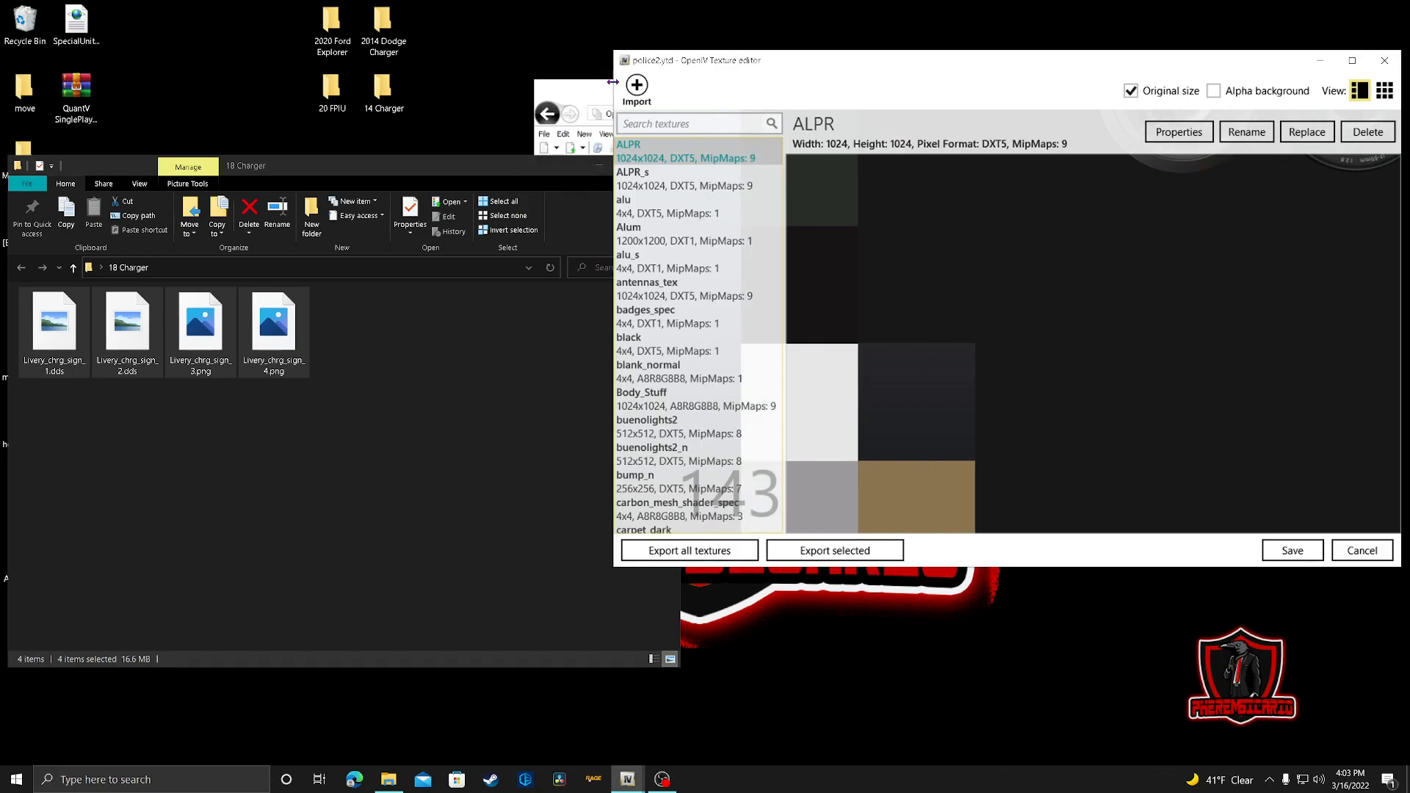
pyautogui.moveTo(399, 428); pyautogui.dragTo(738, 253)
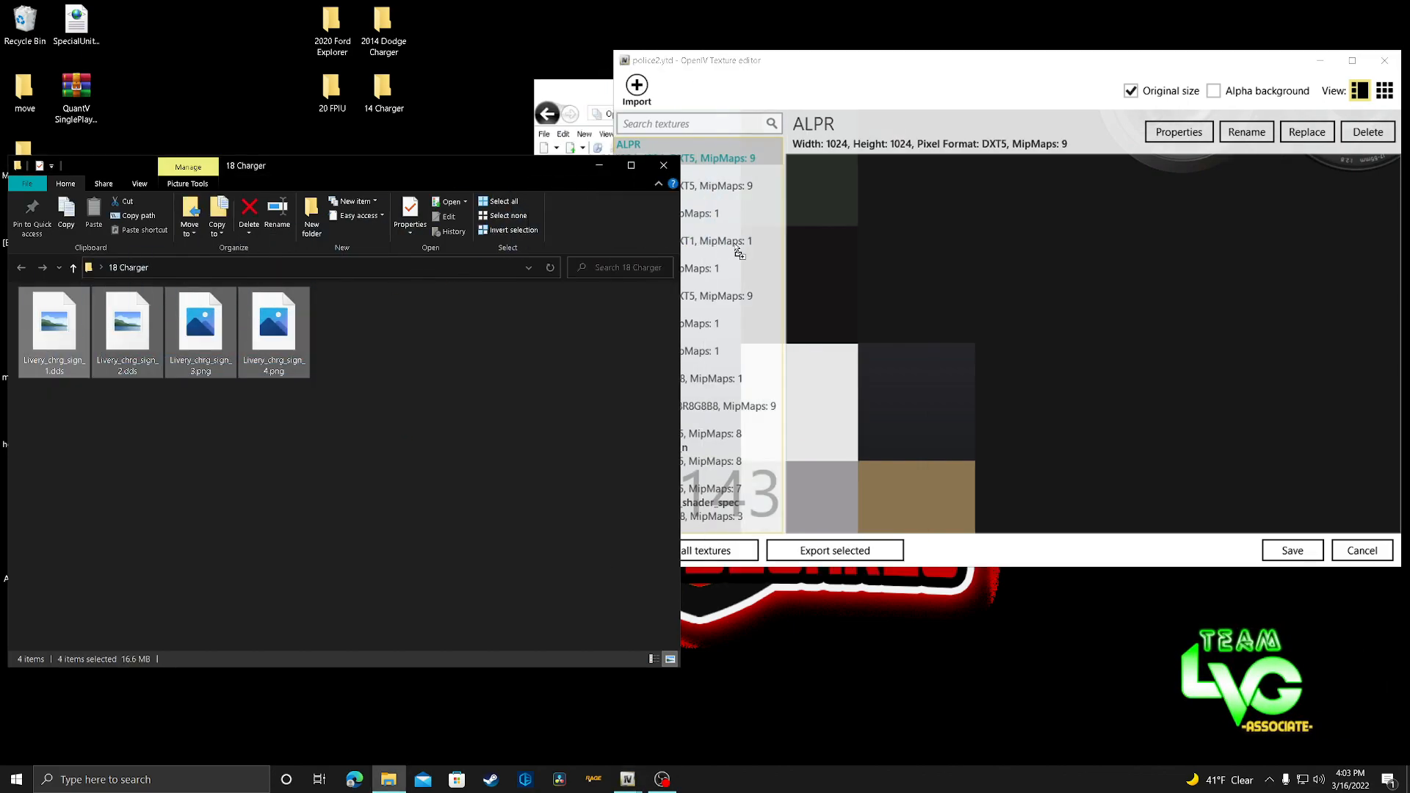
pyautogui.click(1054, 390)
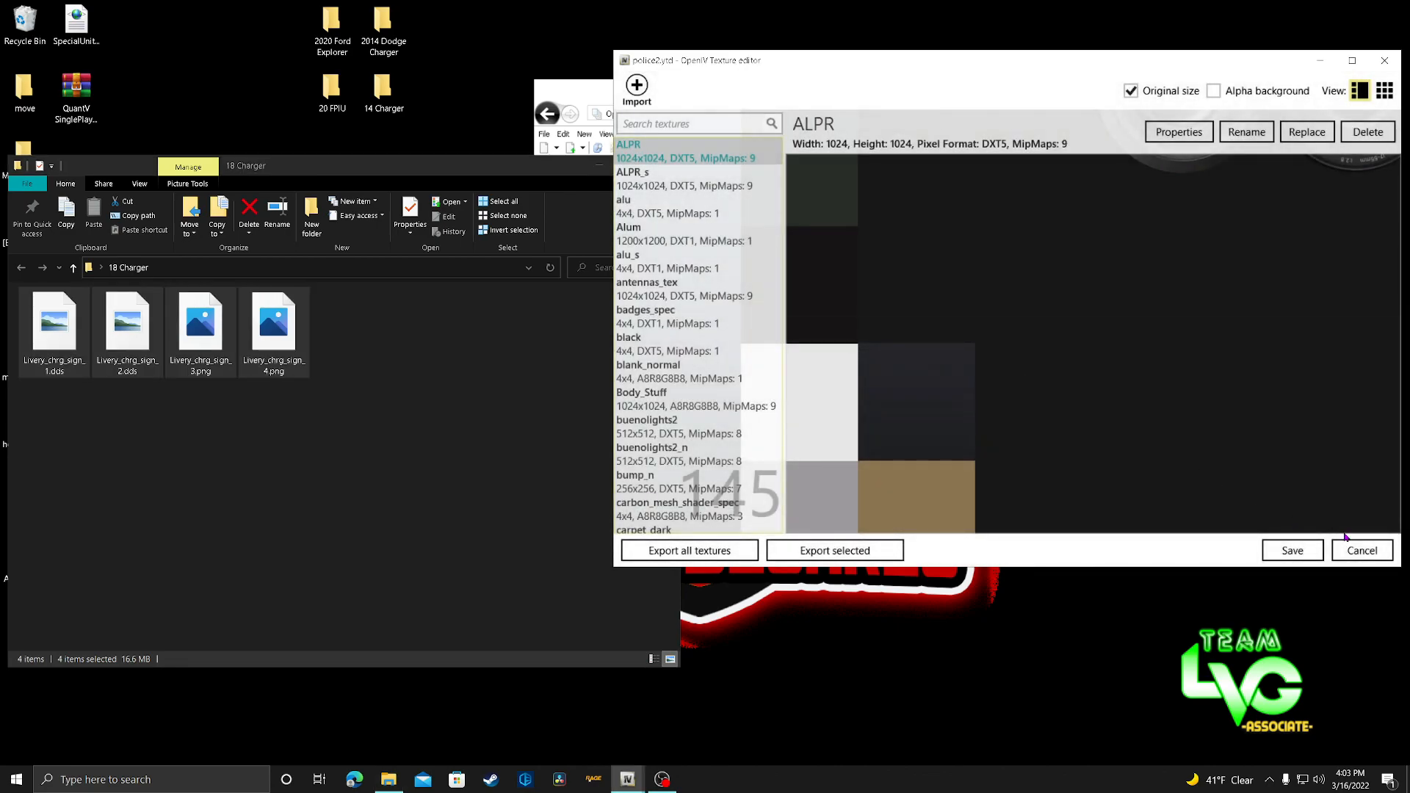
pyautogui.click(1292, 550)
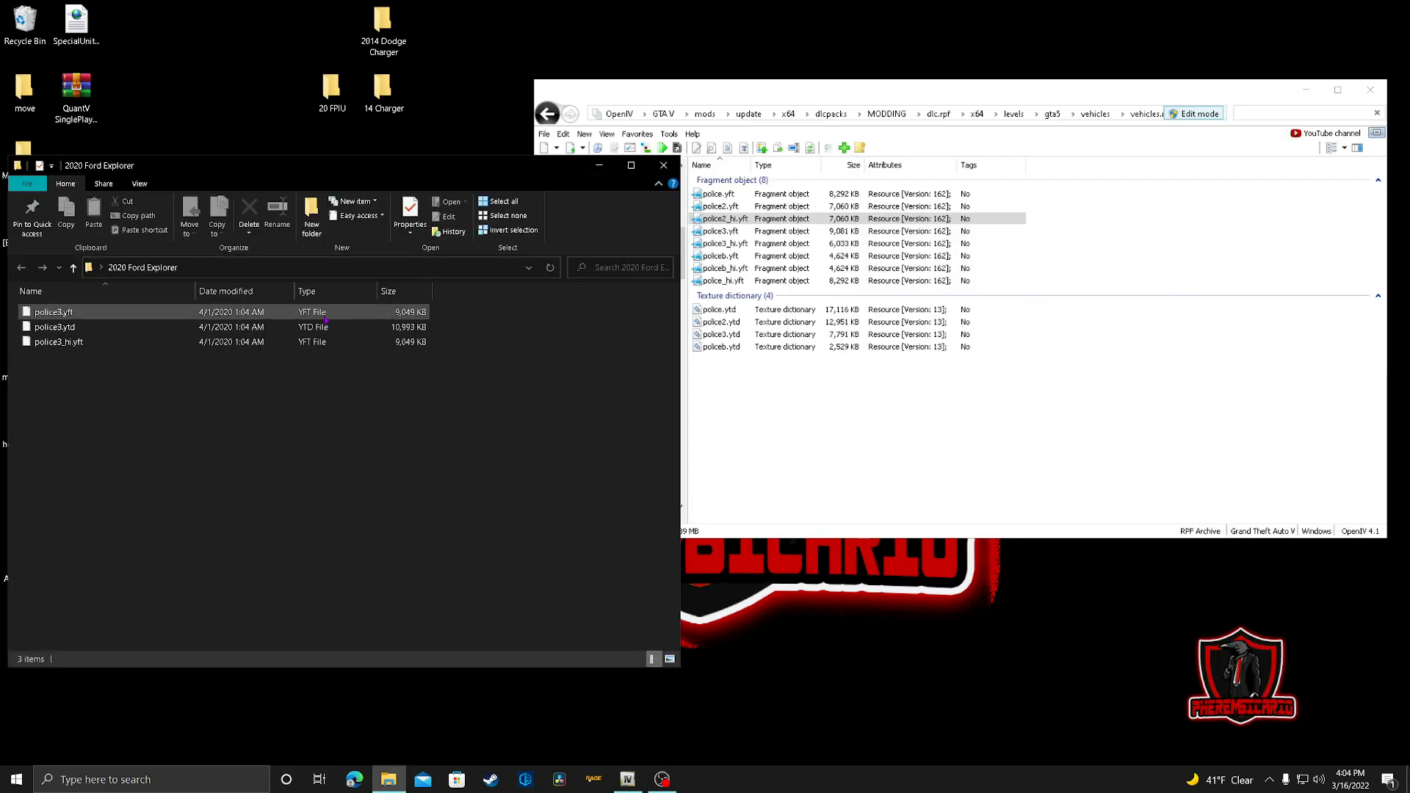
# Add police3.yft, police3.ytd and police3_hi.yft from the 2020 Ford Explorer folder to vehicles.rpf, and delete that desktop folder.
pyautogui.moveTo(480, 386); pyautogui.dragTo(1139, 303)
pyautogui.click(676, 166)
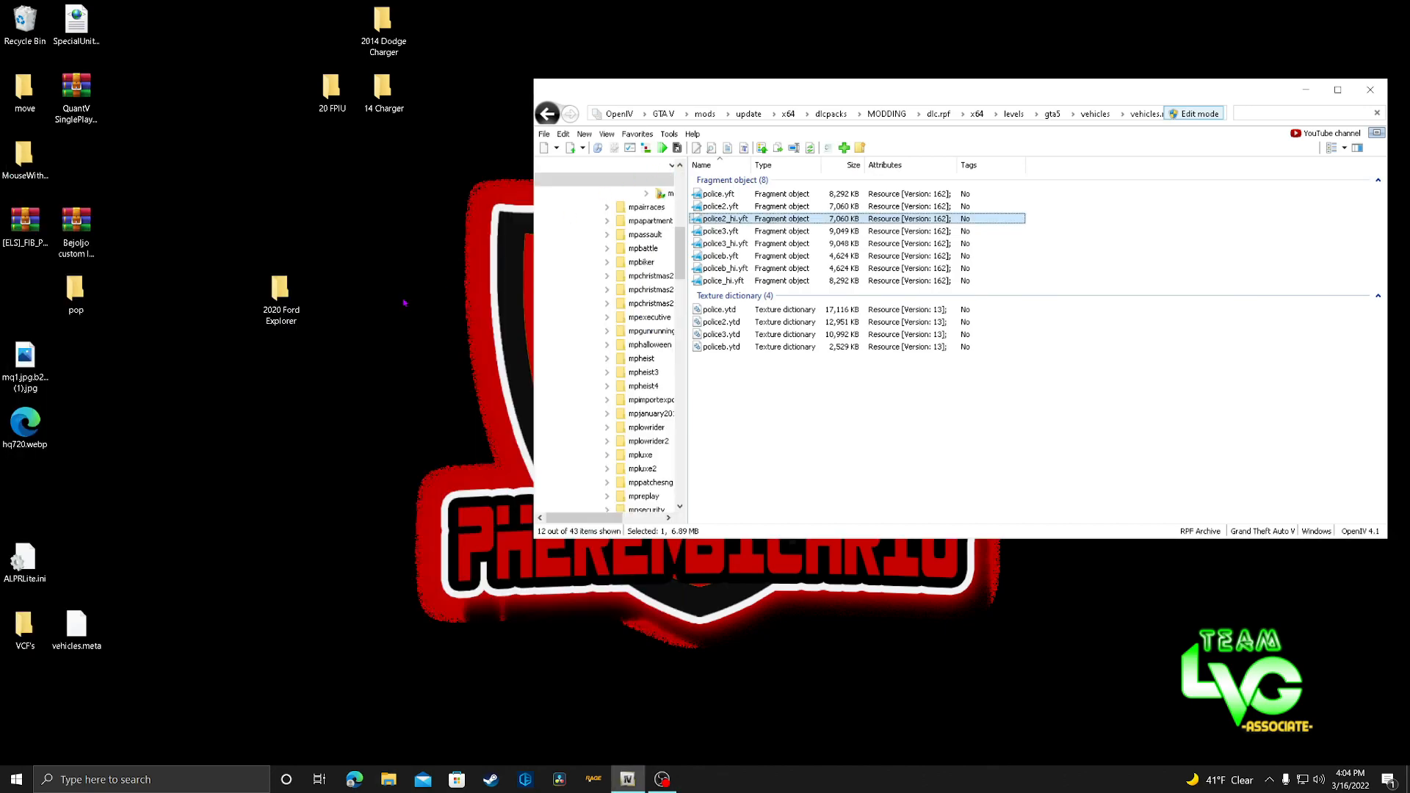
pyautogui.rightClick(274, 309)
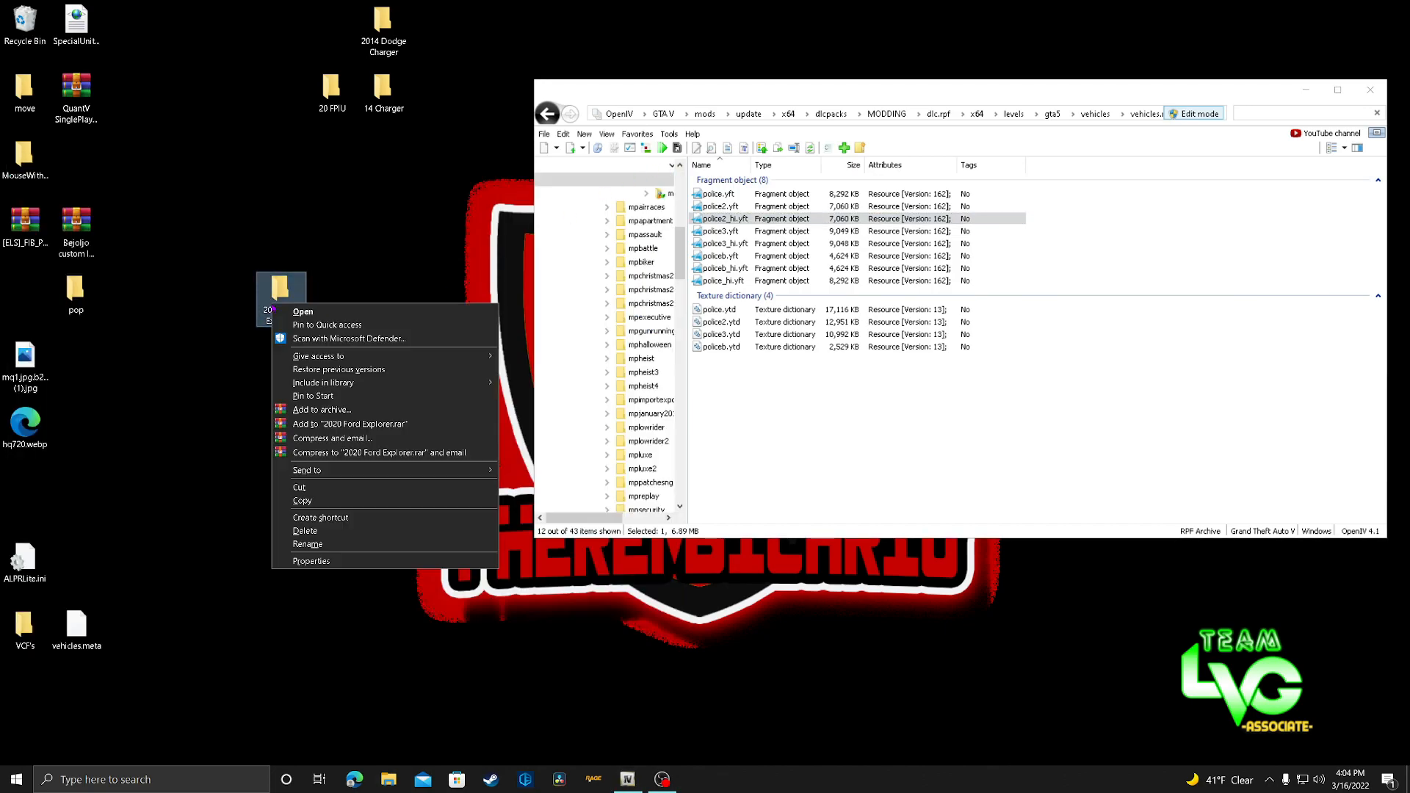
pyautogui.click(305, 530)
# Import 2020_sign_1.dds, 2020_sign_2.dds, 2020_sign_3.png and 2020_sign_4.png from the 20 FPIU folder into police3.ytd and save it.
pyautogui.moveTo(317, 96); pyautogui.dragTo(288, 252)
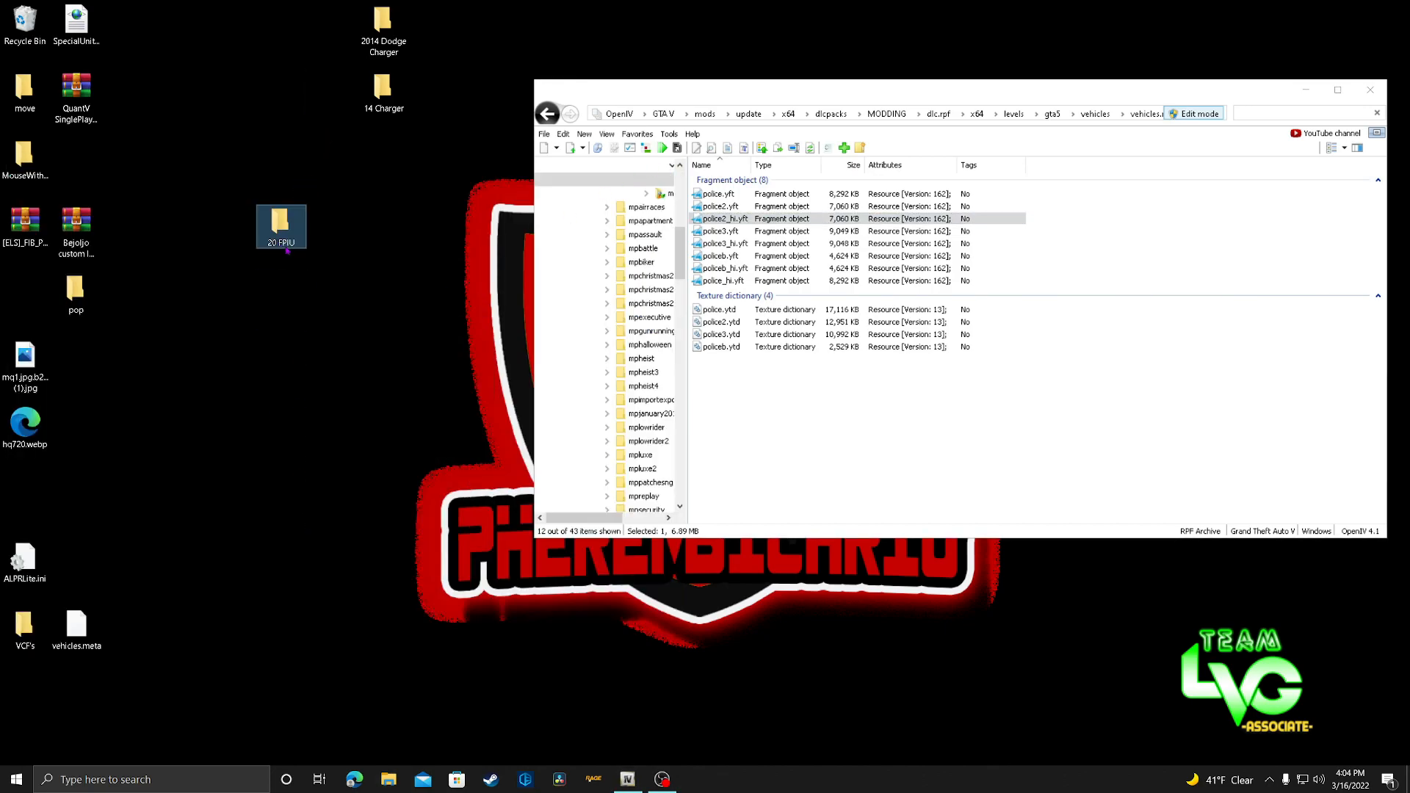
pyautogui.doubleClick(290, 243)
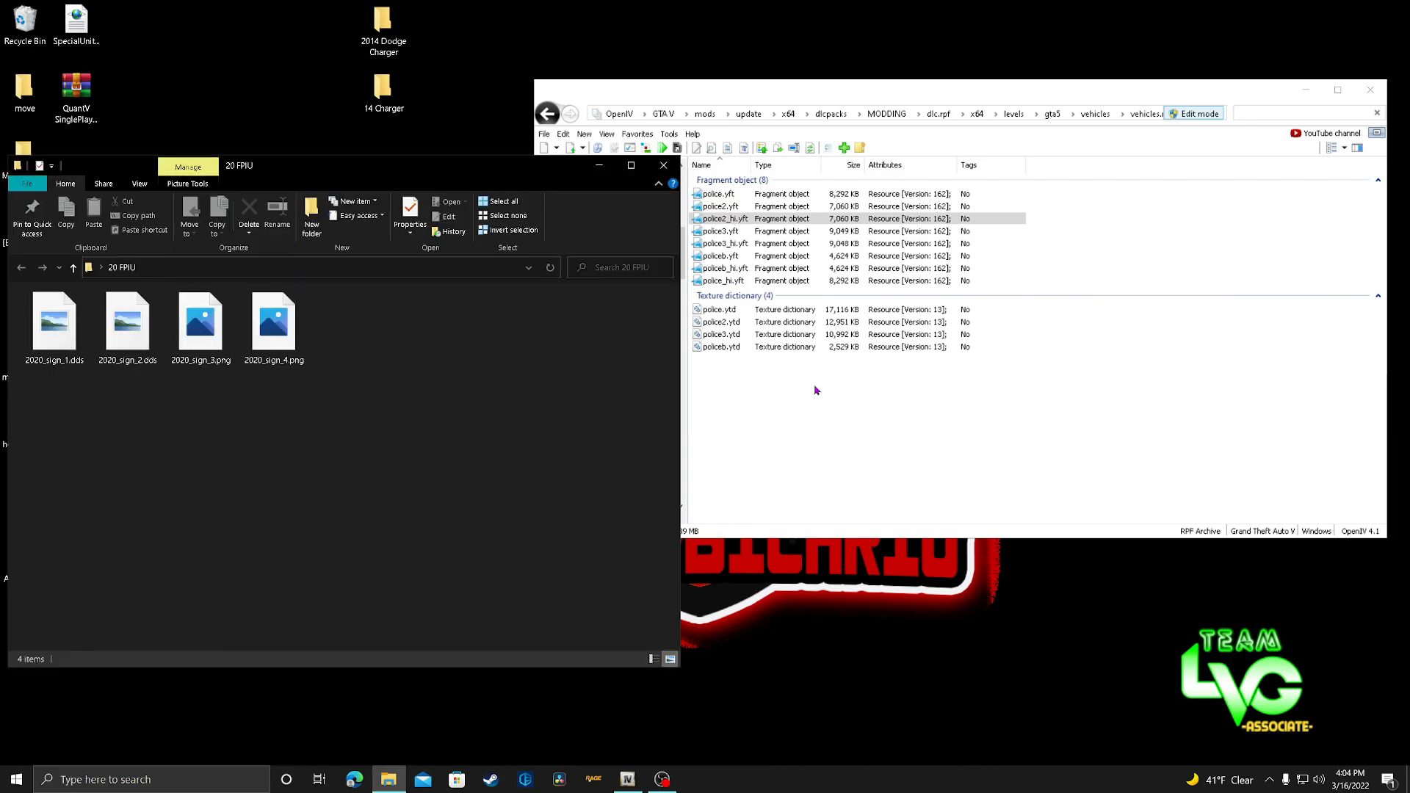
pyautogui.click(741, 335)
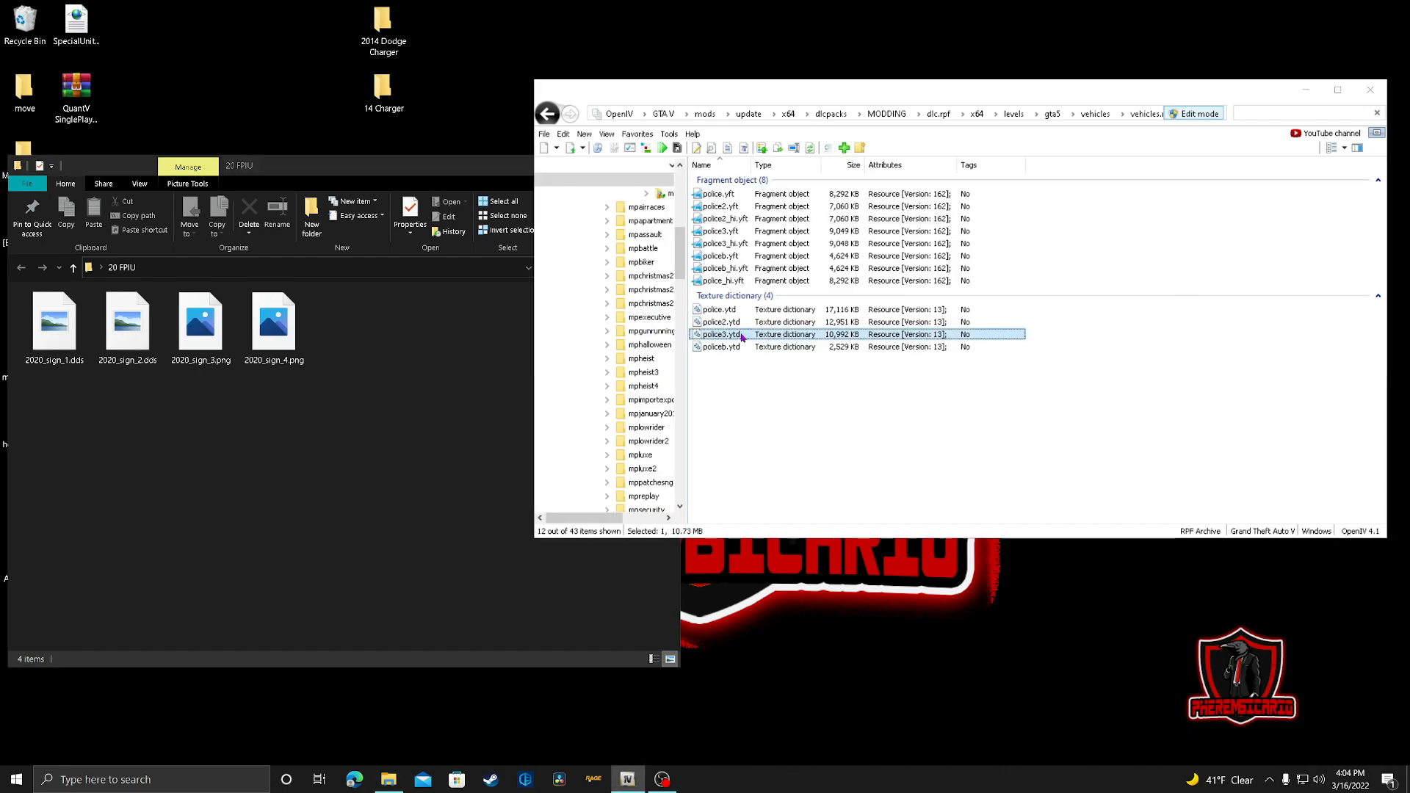
pyautogui.doubleClick(741, 334)
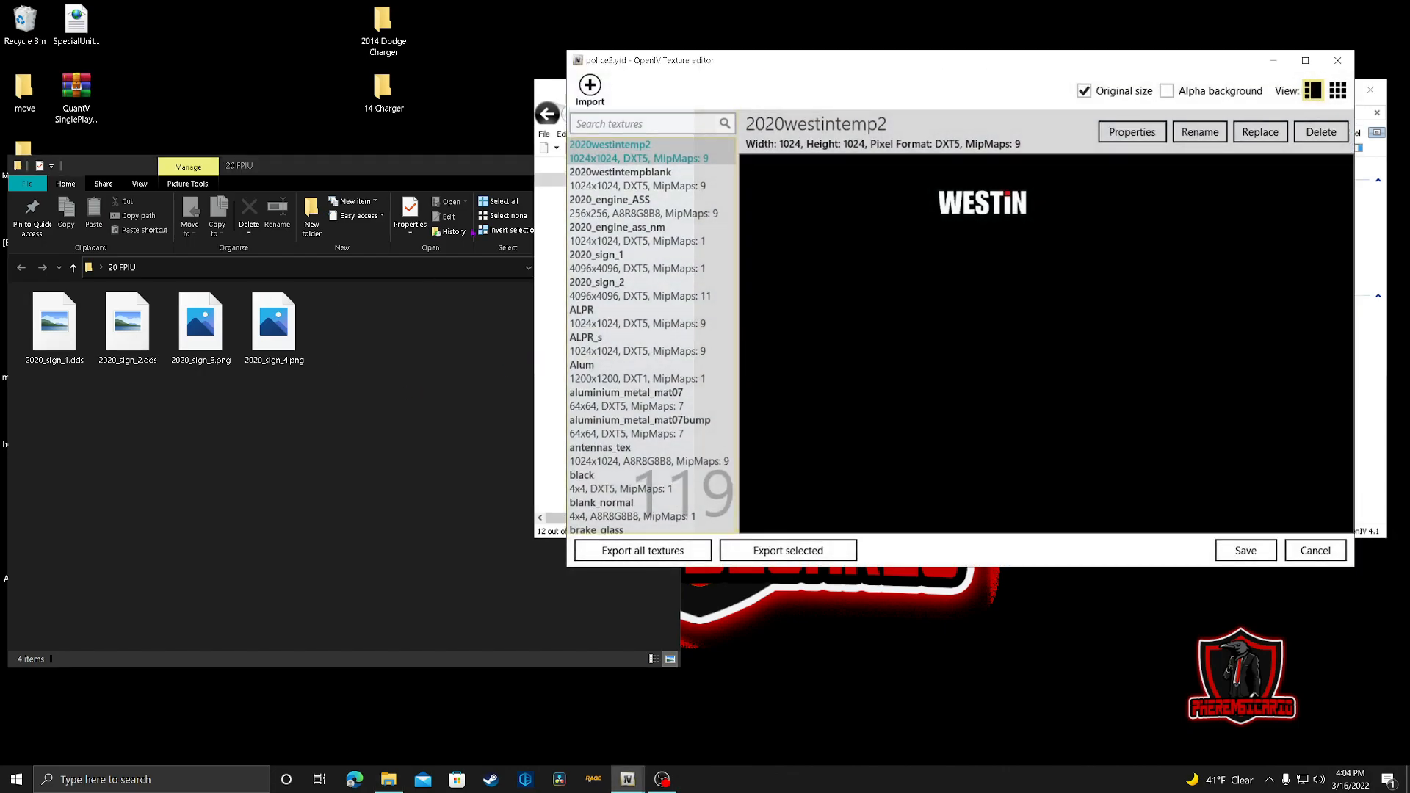
pyautogui.click(630, 124)
pyautogui.moveTo(406, 394); pyautogui.dragTo(709, 322)
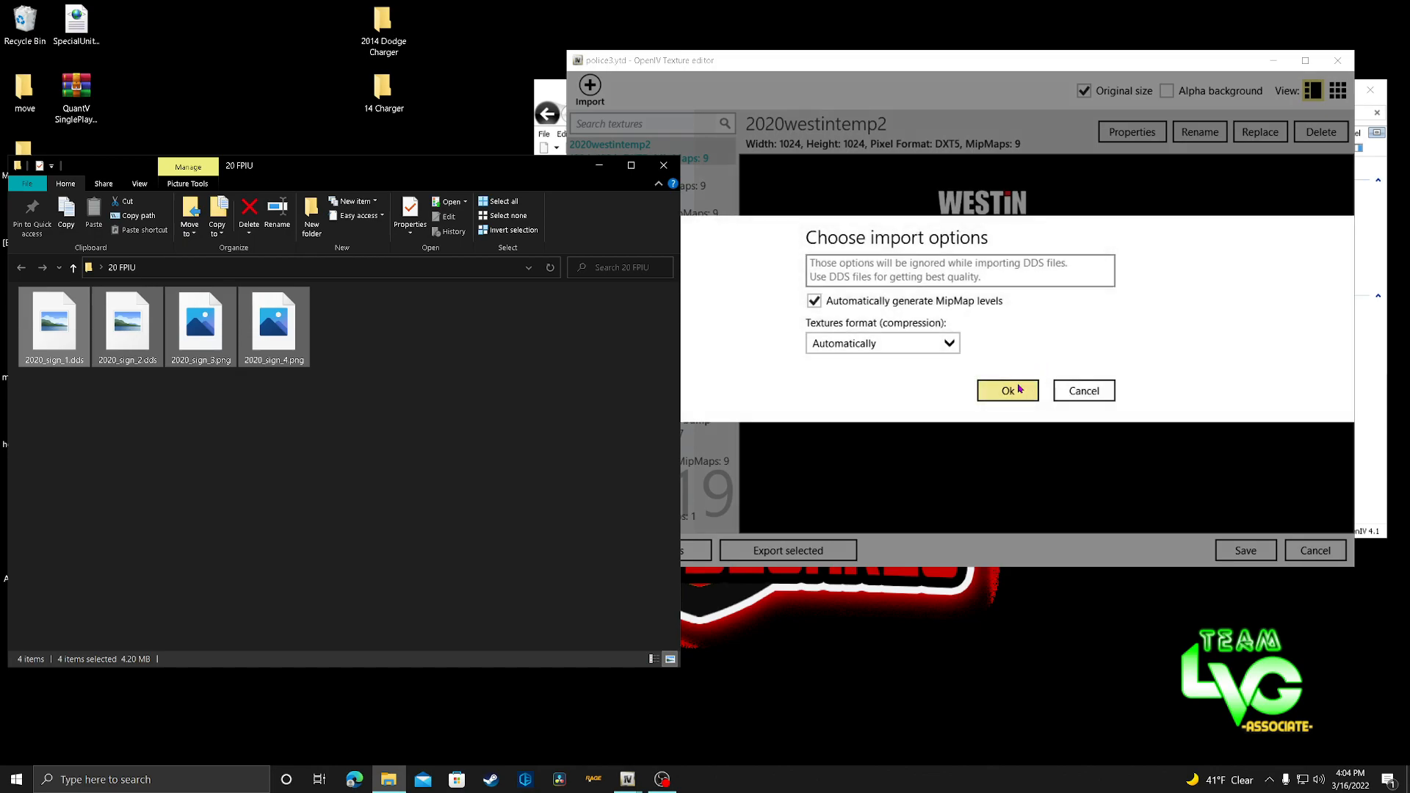
pyautogui.click(1019, 389)
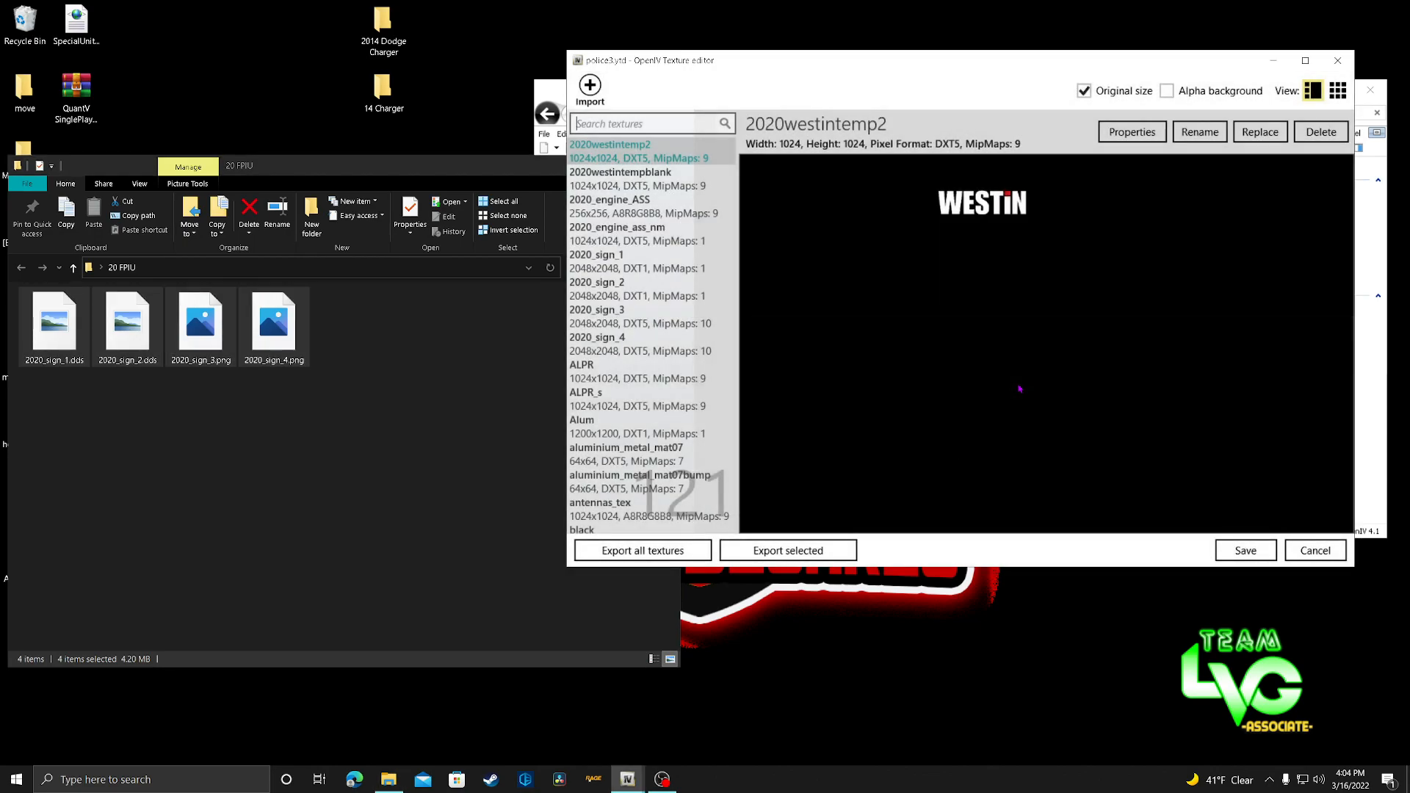
pyautogui.click(1246, 550)
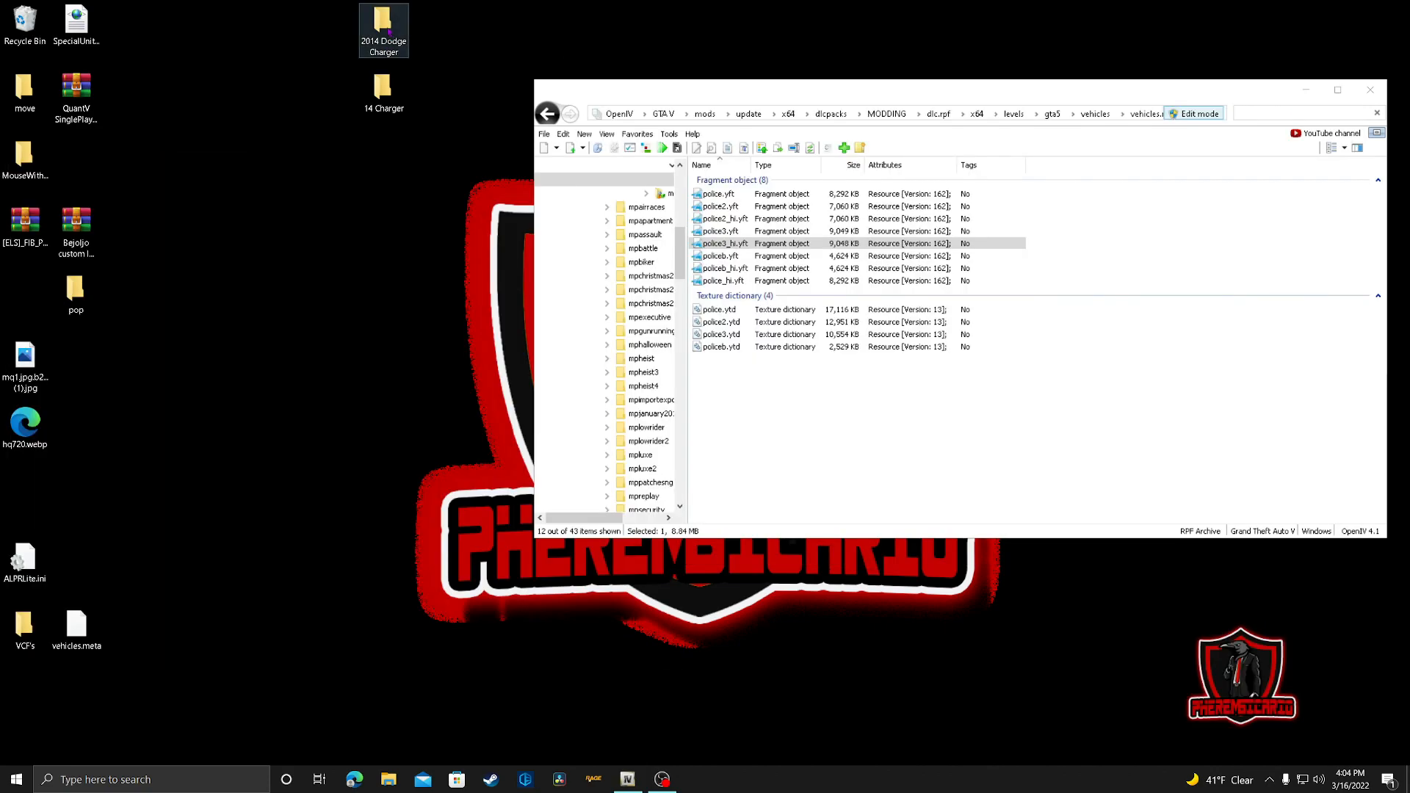
# Add police4.yft, police4.ytd and police4_hi.yft from the 2014 Dodge Charger folder to vehicles.rpf, and delete that desktop folder.
pyautogui.moveTo(390, 33)
pyautogui.mouseDown()
pyautogui.moveTo(242, 240)
pyautogui.moveTo(241, 277)
pyautogui.mouseUp()
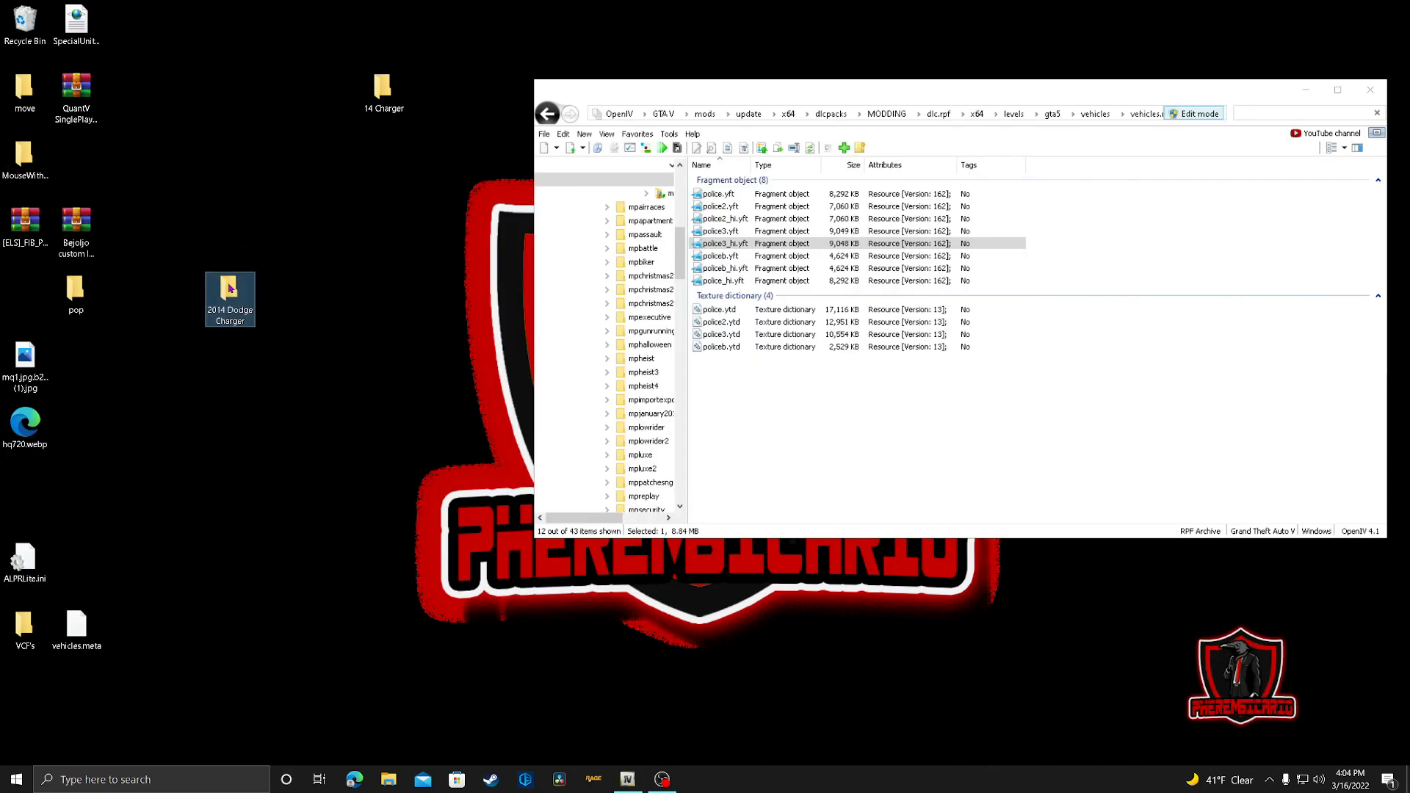
pyautogui.doubleClick(230, 288)
pyautogui.moveTo(469, 387)
pyautogui.mouseDown()
pyautogui.moveTo(361, 366)
pyautogui.moveTo(315, 327)
pyautogui.moveTo(315, 309)
pyautogui.mouseUp()
pyautogui.moveTo(1087, 381); pyautogui.dragTo(1087, 381)
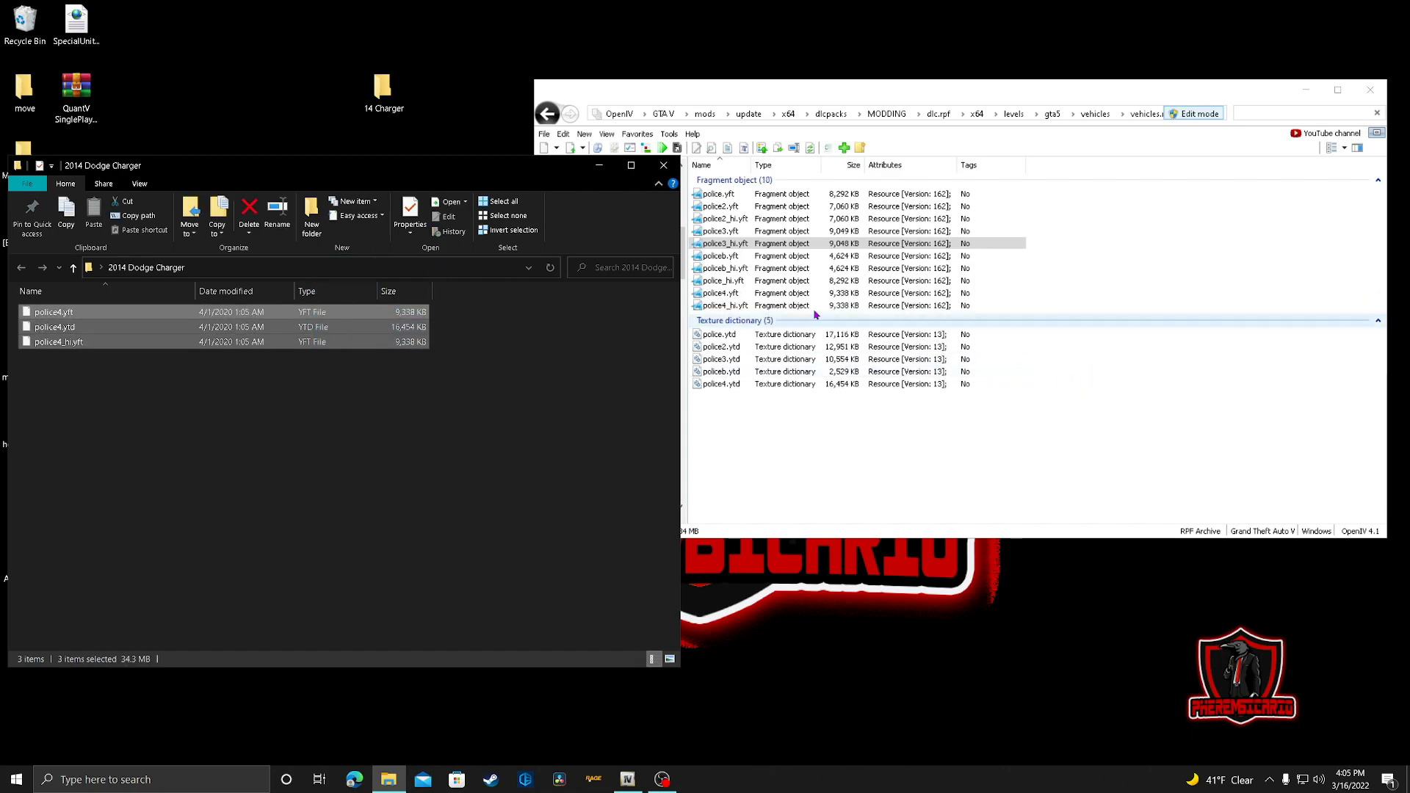
pyautogui.click(664, 164)
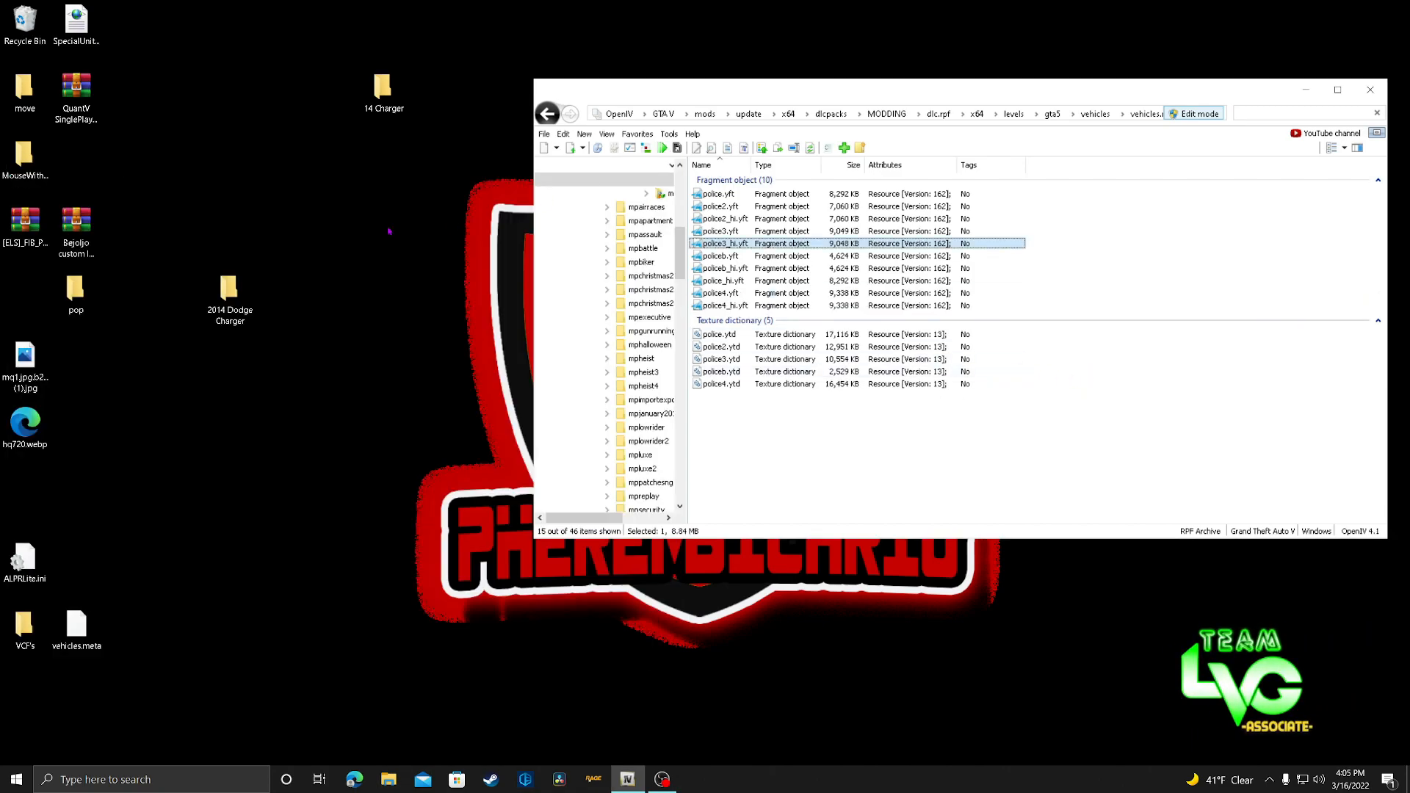
pyautogui.rightClick(229, 290)
pyautogui.click(263, 517)
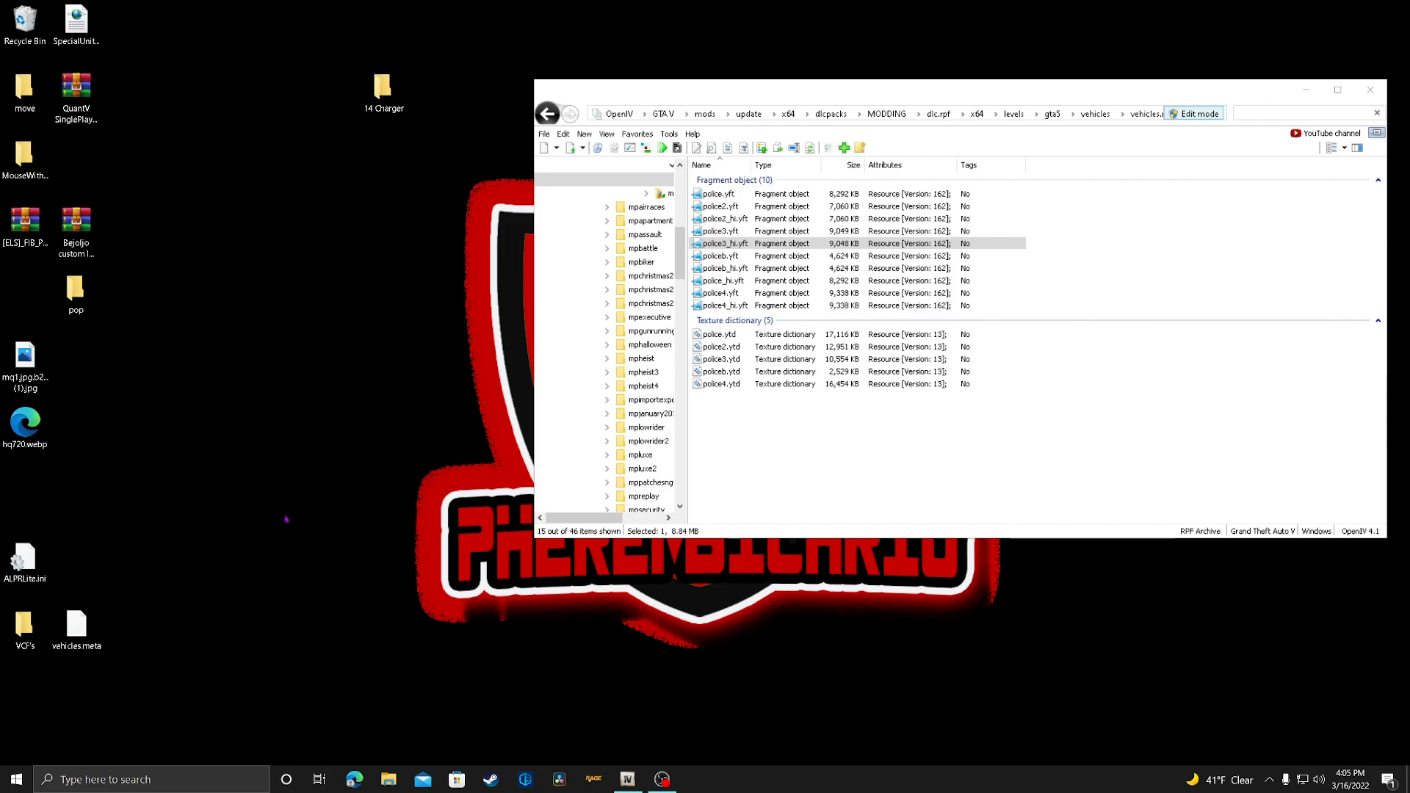
# Import chgr_sign_1.png through chgr_sign_4.png from the 14 Charger folder into police4.ytd and save the texture dictionary.
pyautogui.moveTo(381, 90); pyautogui.dragTo(272, 250)
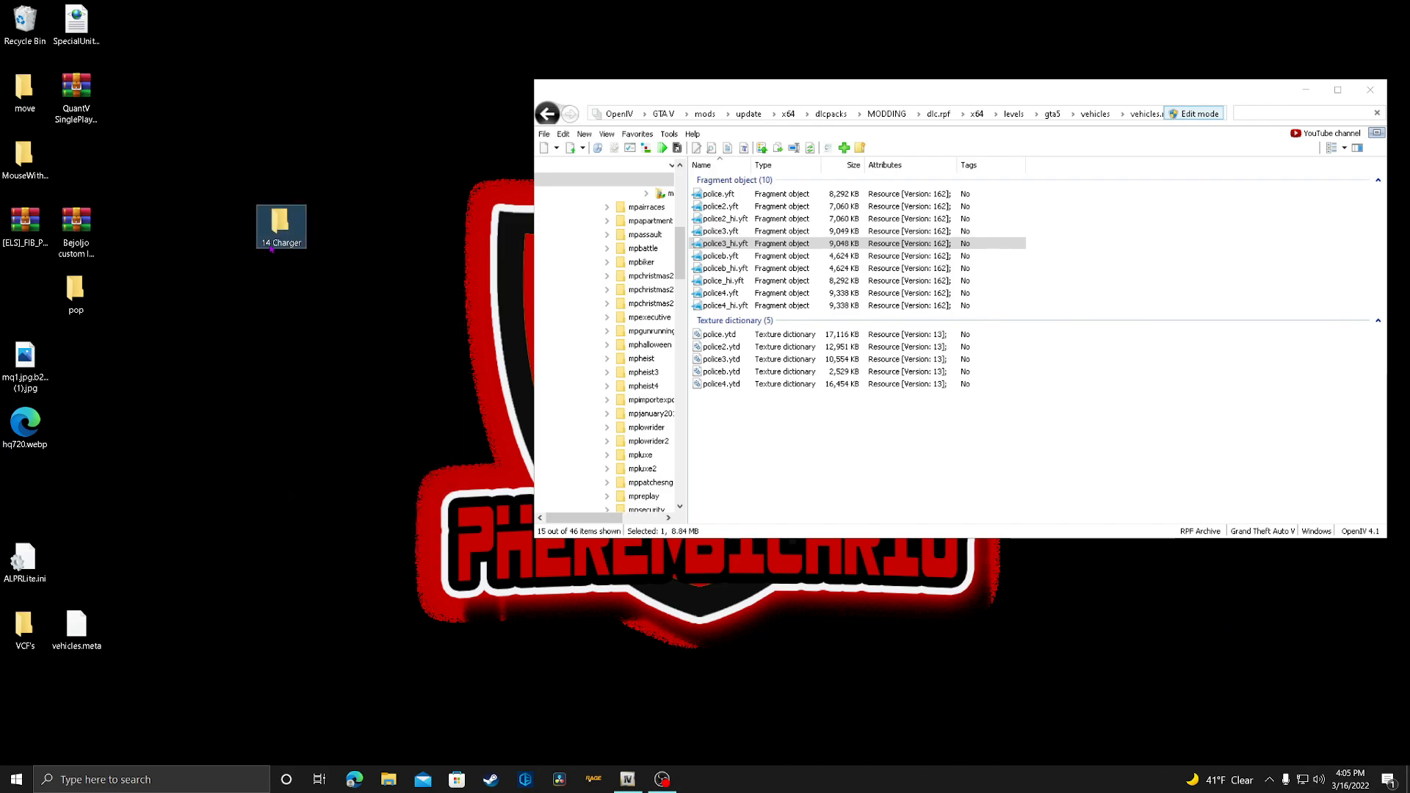
pyautogui.doubleClick(279, 233)
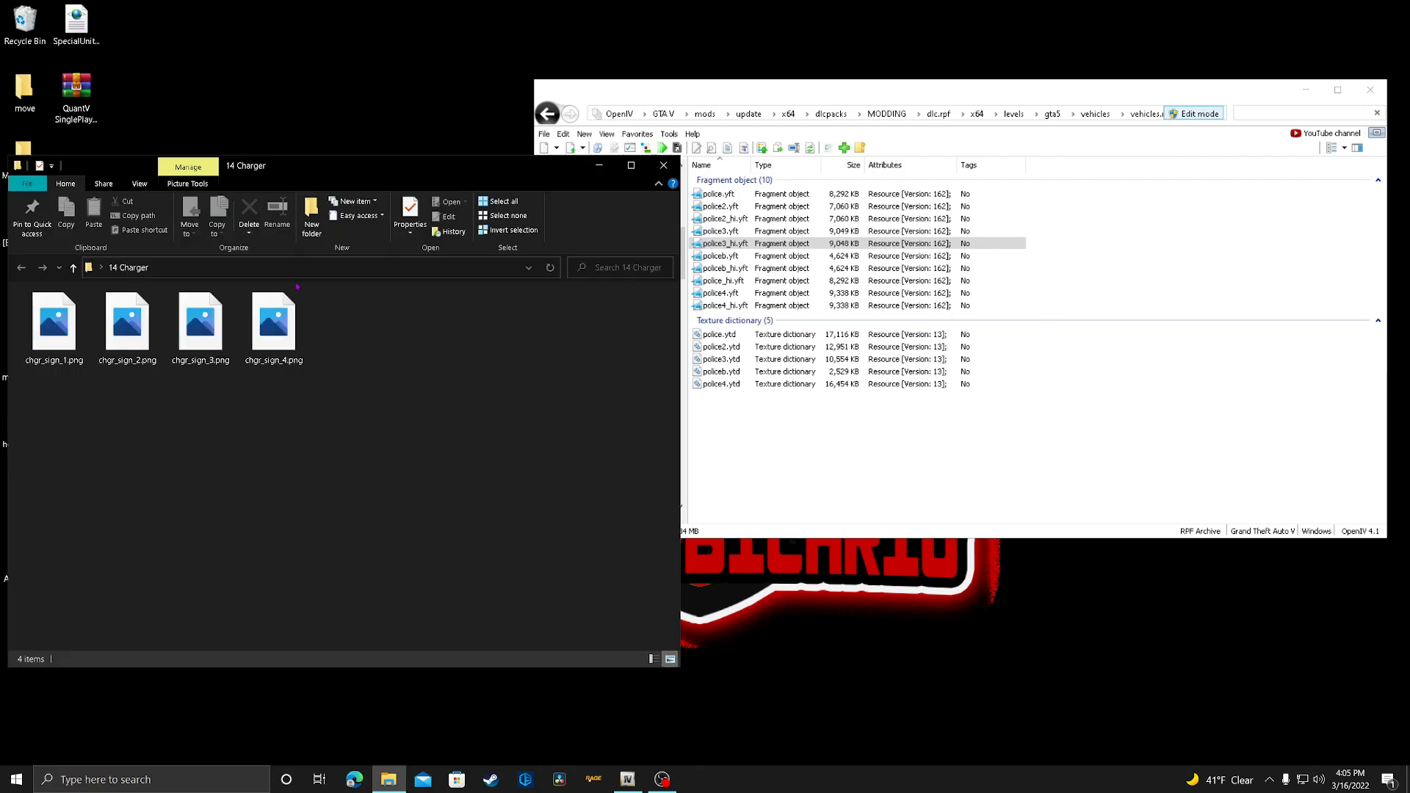
pyautogui.click(734, 384)
pyautogui.doubleClick(719, 384)
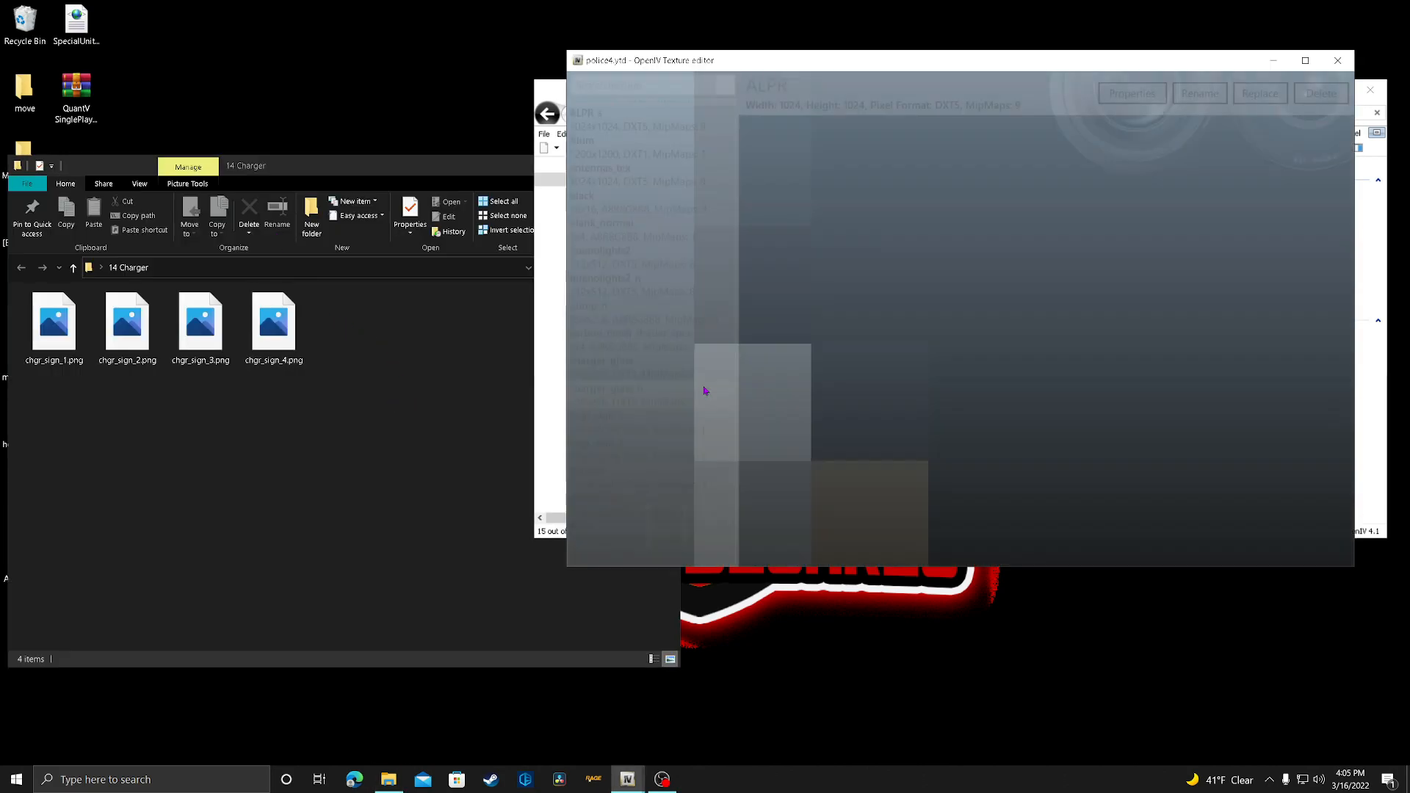
pyautogui.click(1338, 90)
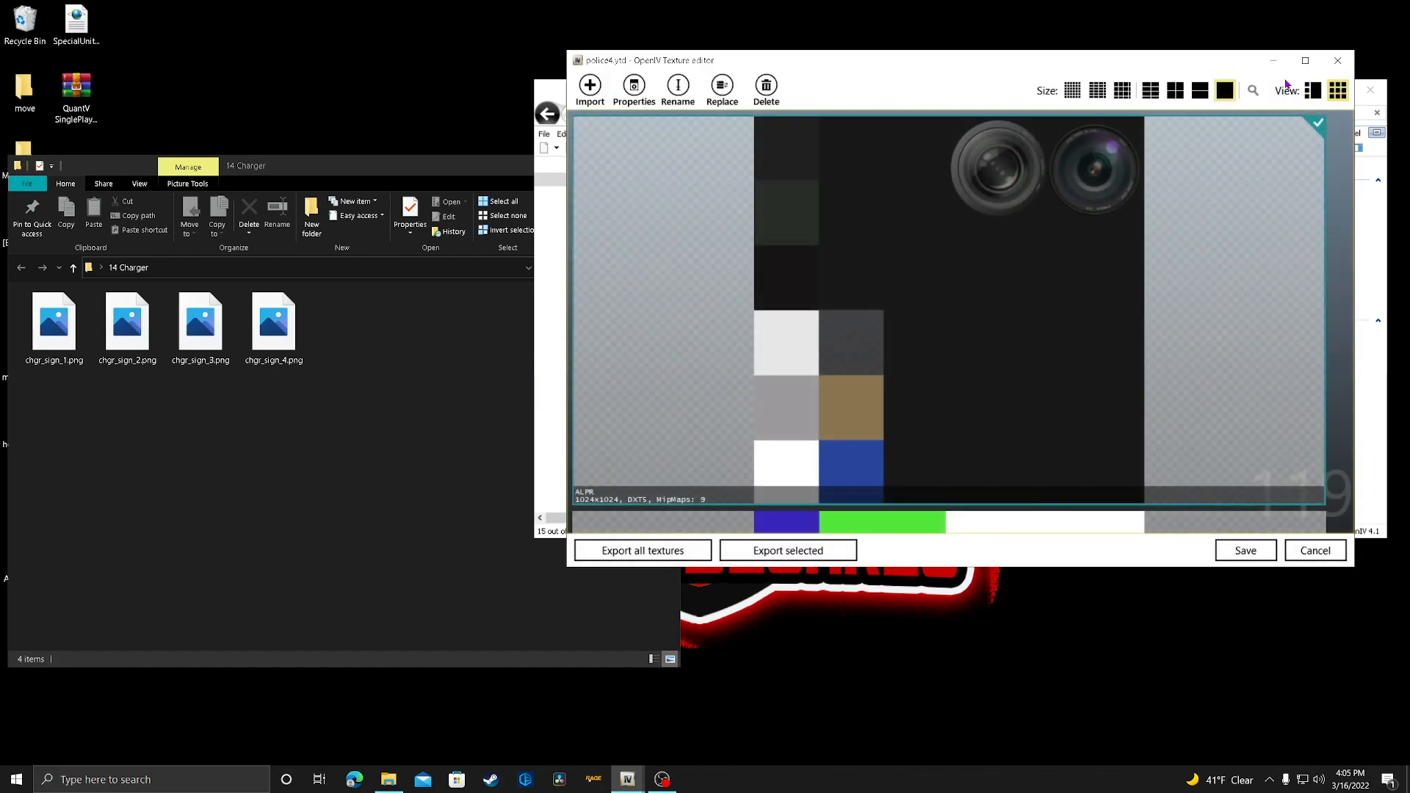
pyautogui.click(1312, 89)
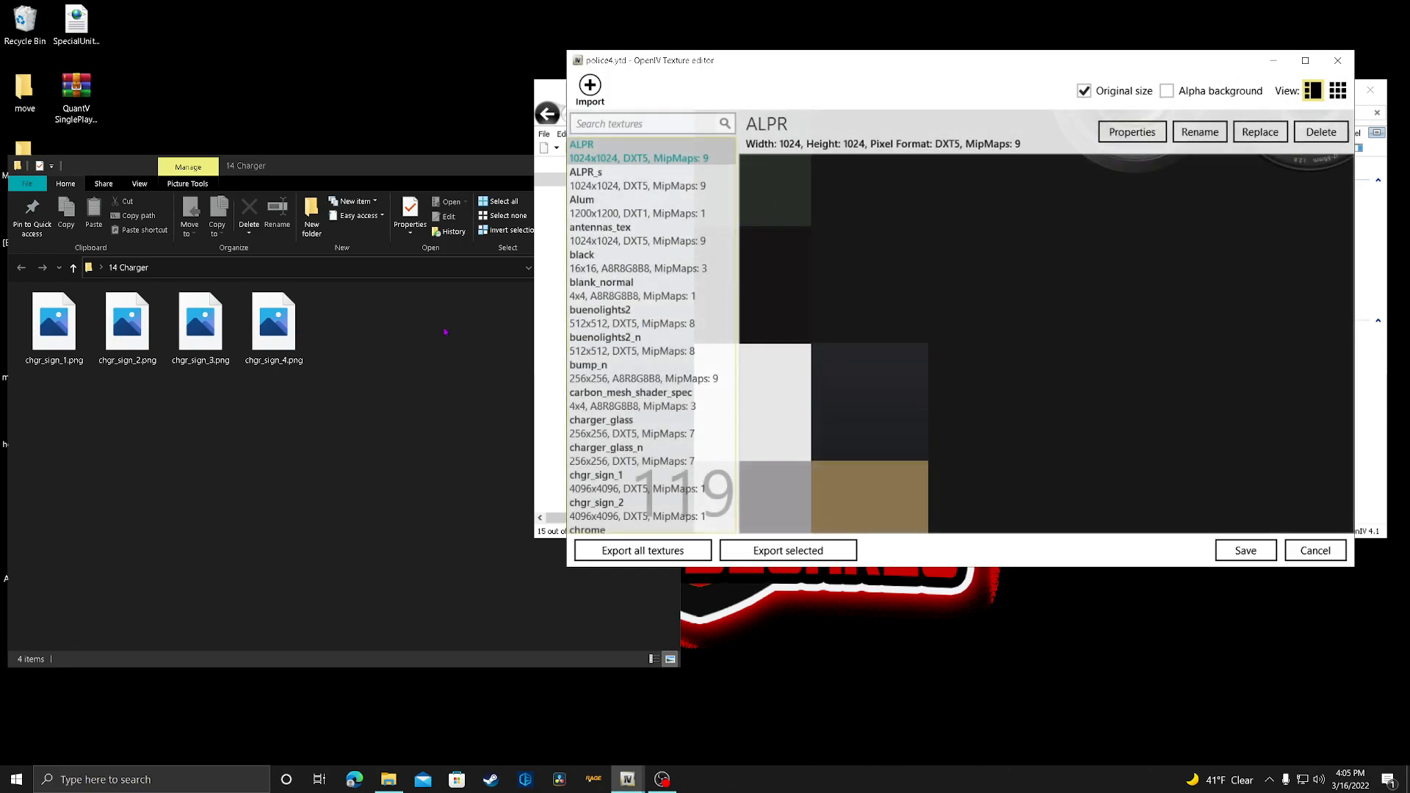
pyautogui.moveTo(355, 376); pyautogui.dragTo(703, 263)
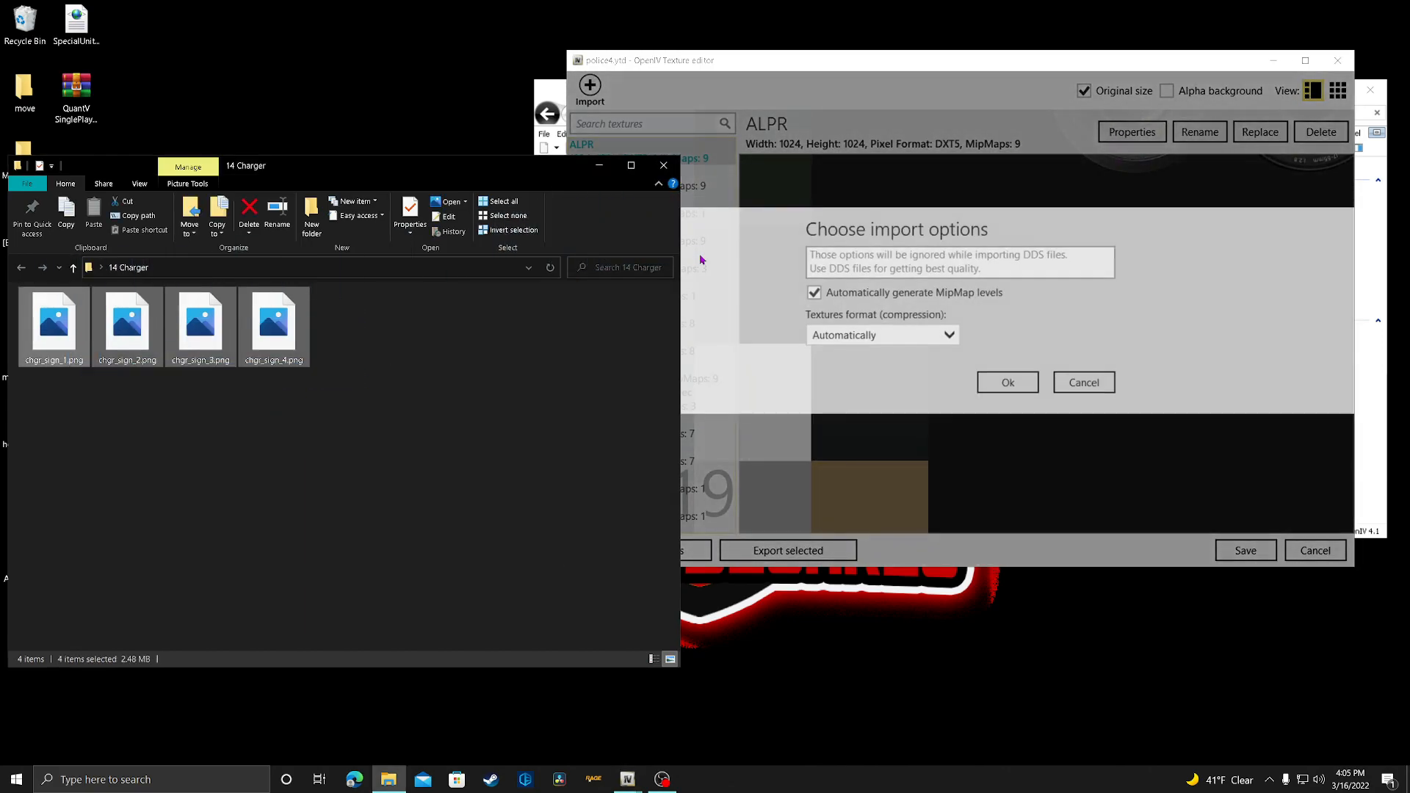
pyautogui.click(1008, 392)
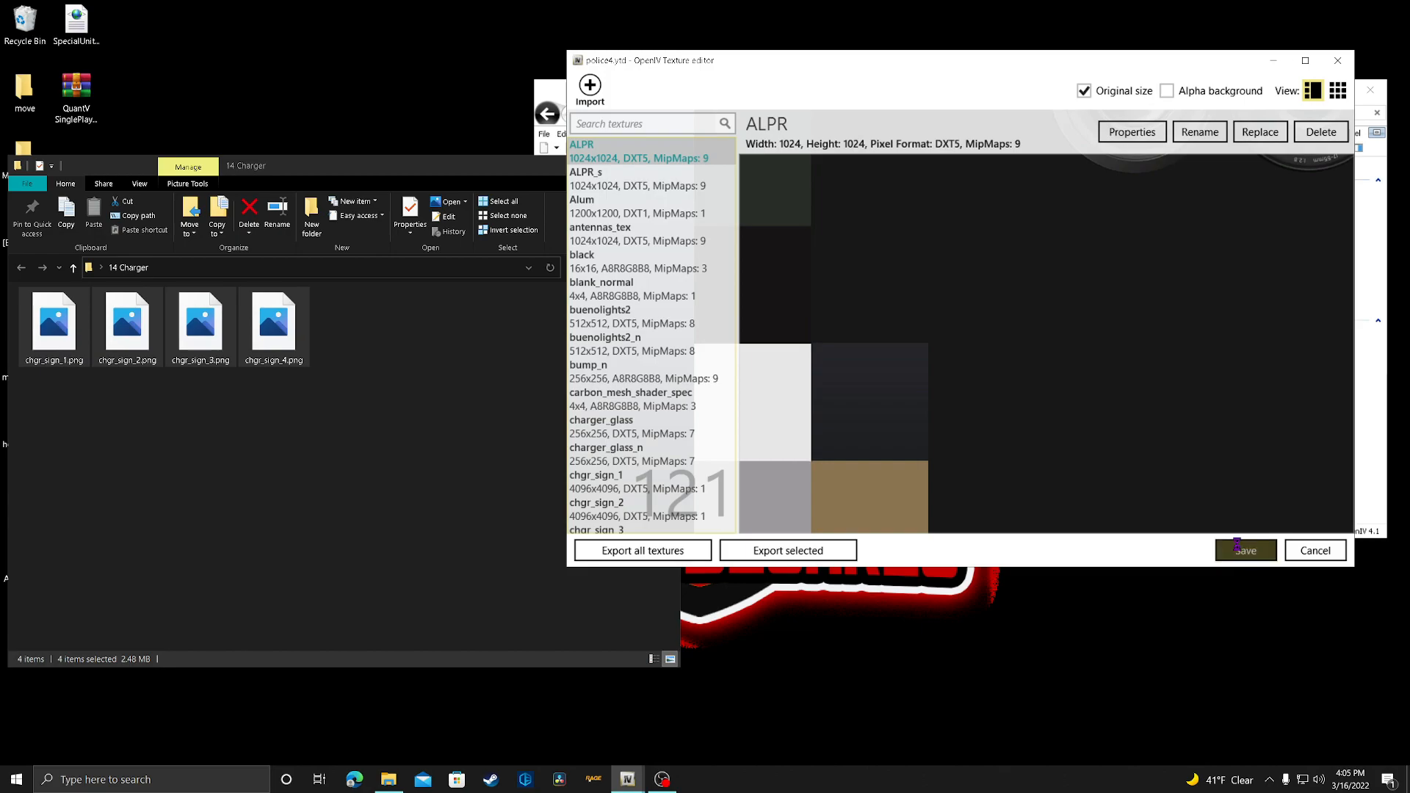
pyautogui.click(1245, 550)
# Return to the MODDING dlcpack folder, clear the search filter and open its dlc.rpf.
pyautogui.moveTo(77, 628); pyautogui.dragTo(229, 359)
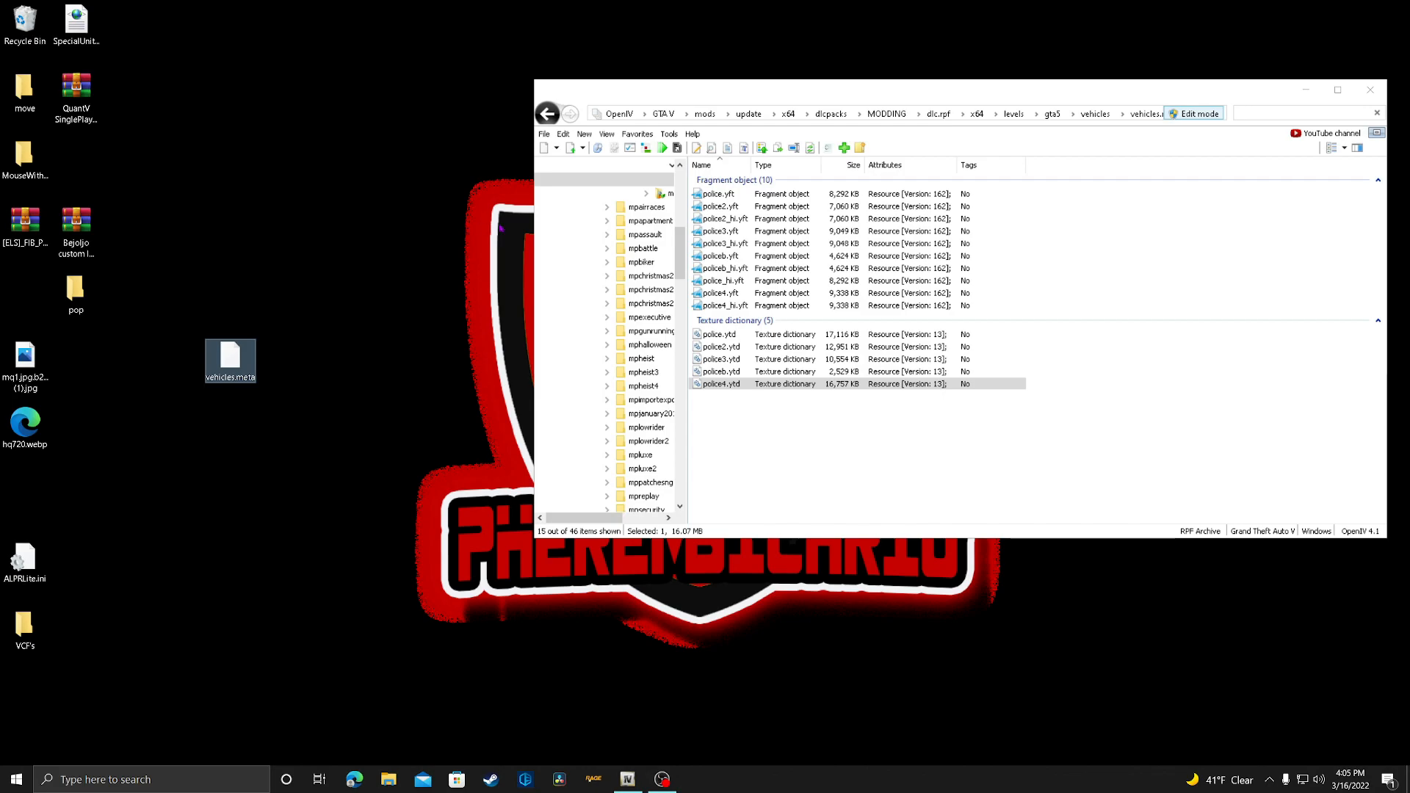
pyautogui.click(886, 114)
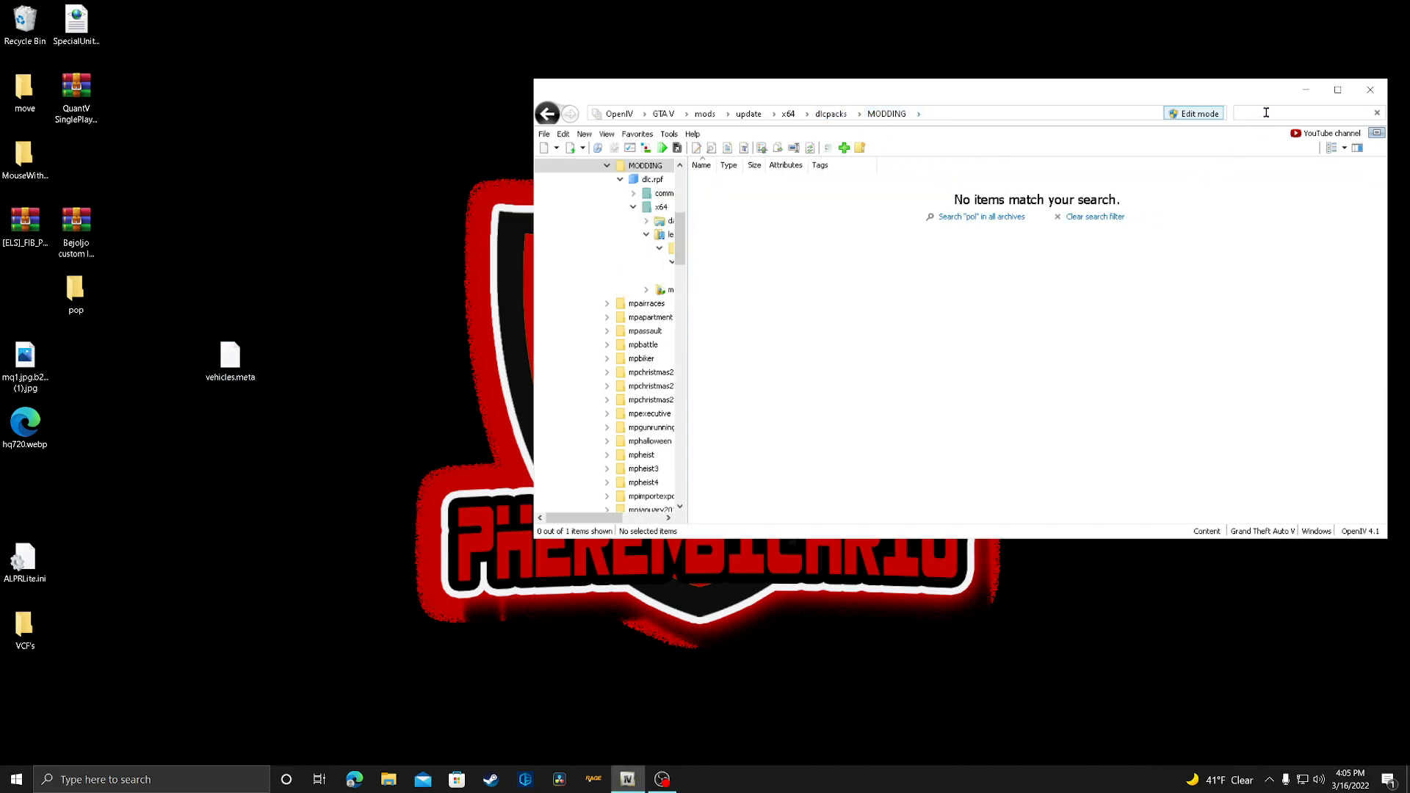
pyautogui.press('BackSpace')
pyautogui.press('BackSpace')
pyautogui.press('BackSpace')
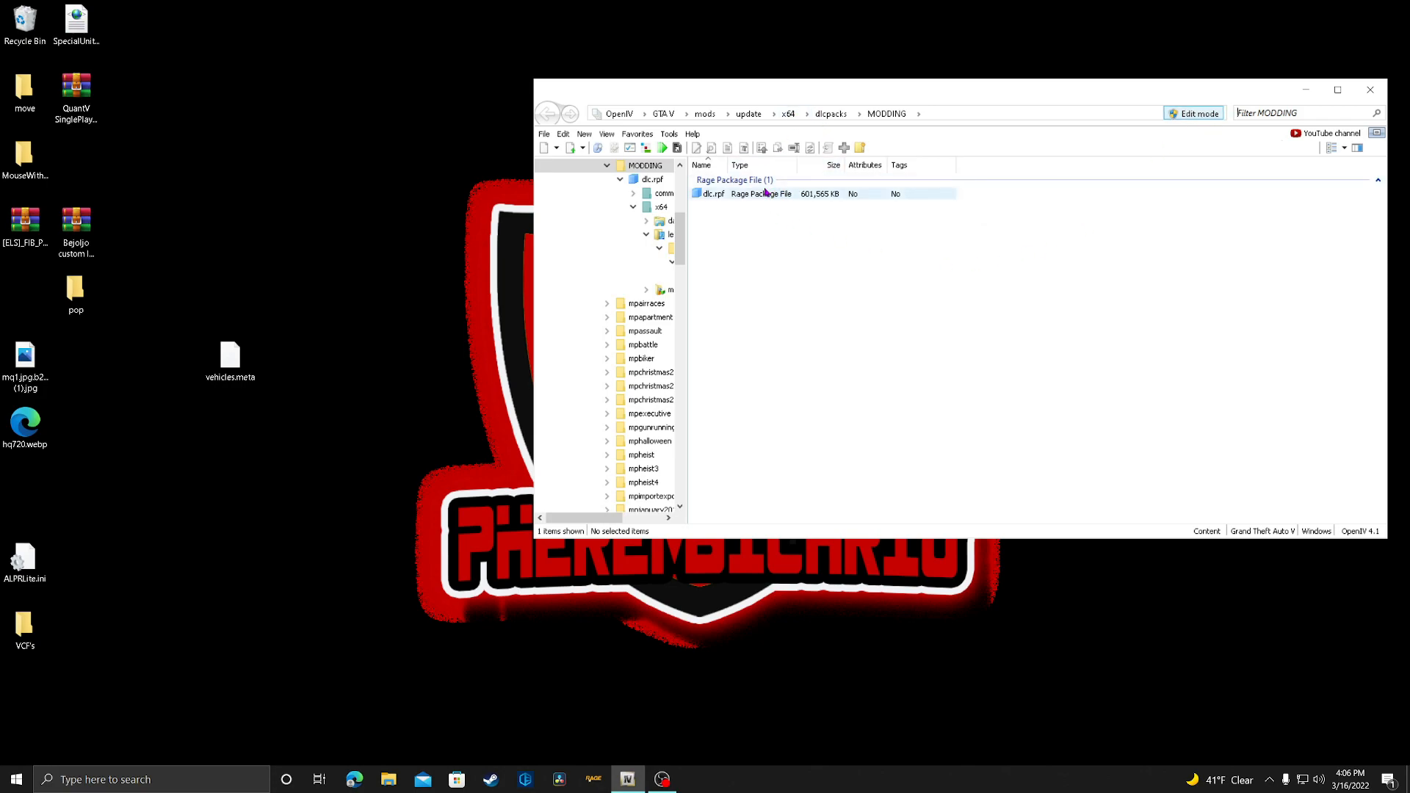
pyautogui.doubleClick(765, 193)
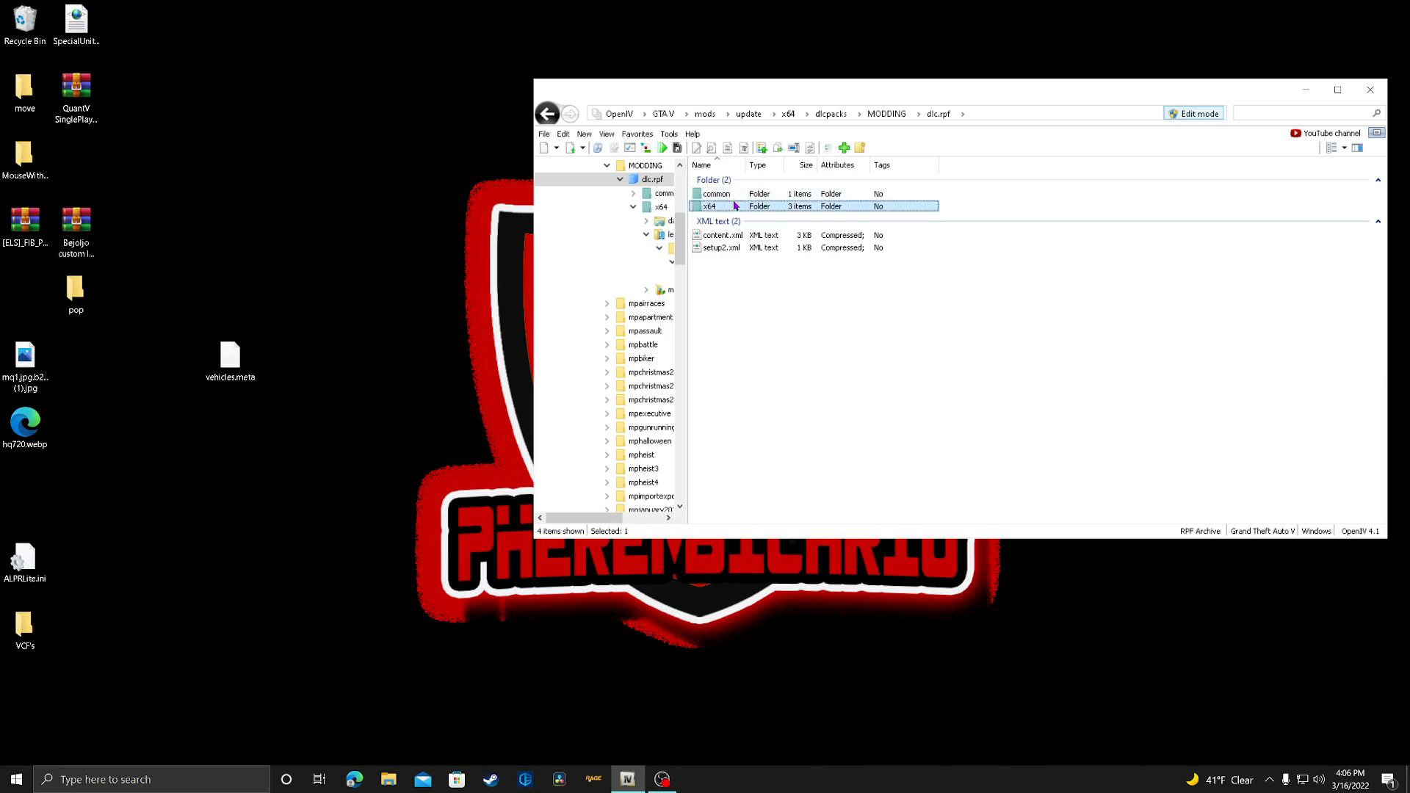
# Add vehicles.meta from the desktop to the common/data/levels/gta5 folder of dlc.rpf, replacing the existing file.
pyautogui.doubleClick(734, 205)
pyautogui.click(547, 113)
pyautogui.doubleClick(722, 193)
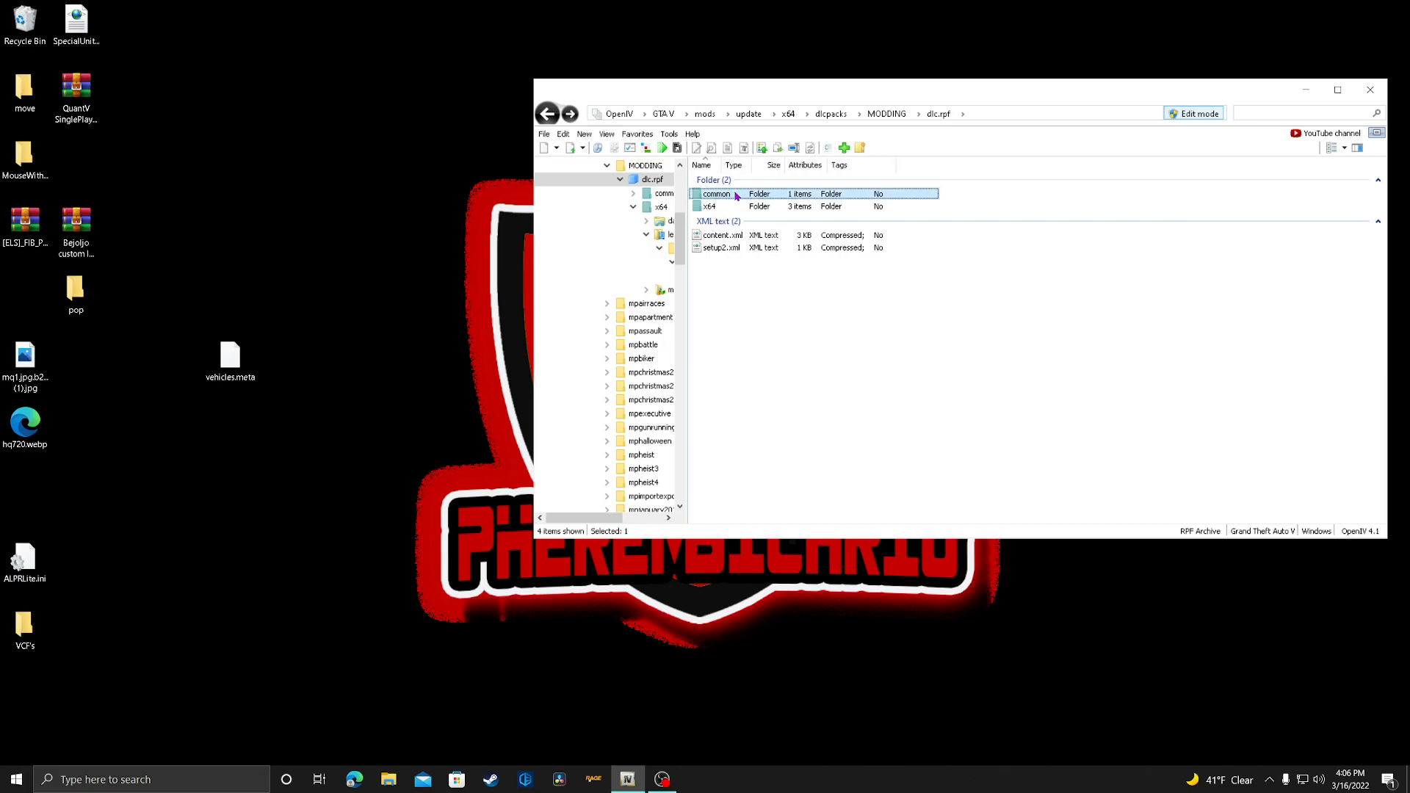
pyautogui.click(736, 194)
pyautogui.doubleClick(735, 194)
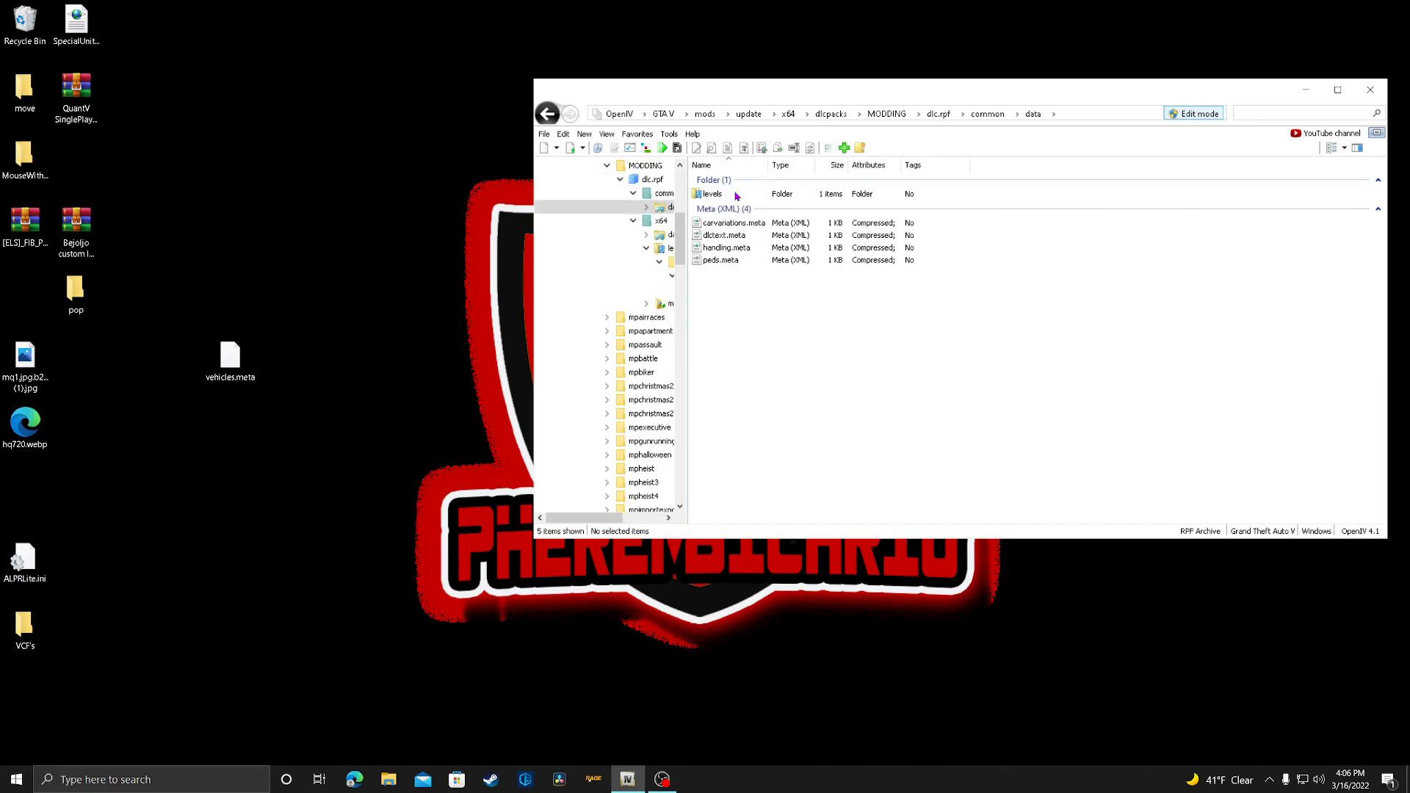
pyautogui.doubleClick(735, 194)
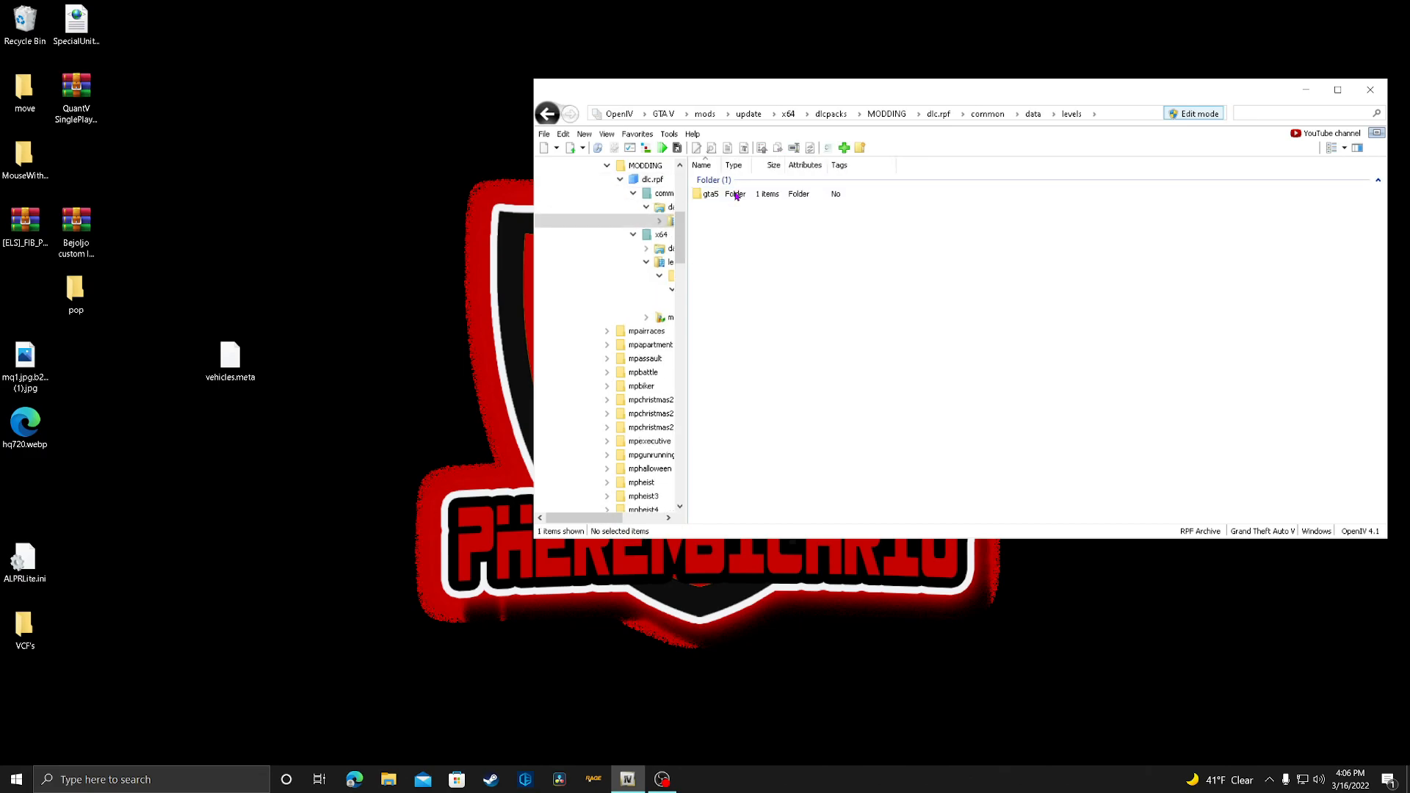
pyautogui.doubleClick(735, 195)
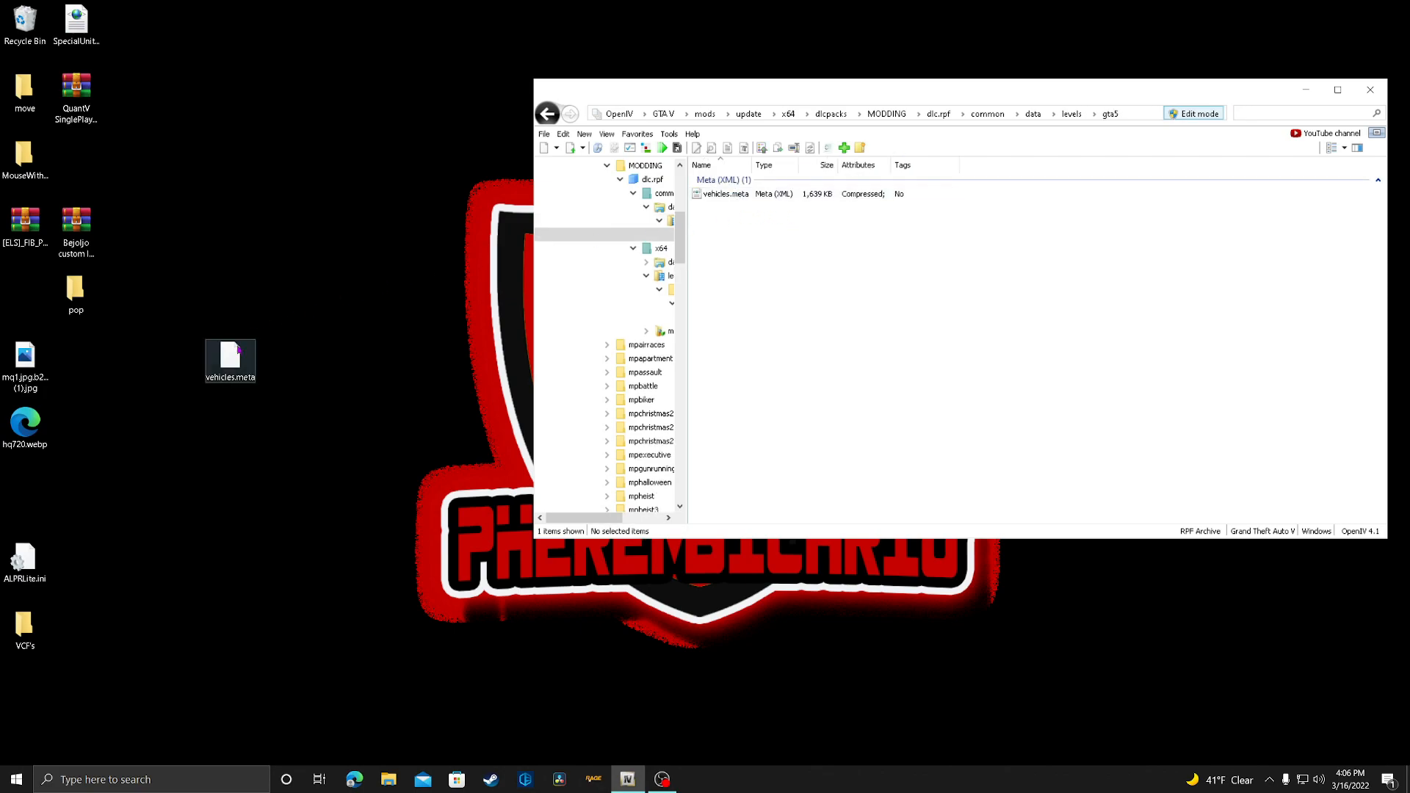
pyautogui.moveTo(232, 354); pyautogui.dragTo(801, 256)
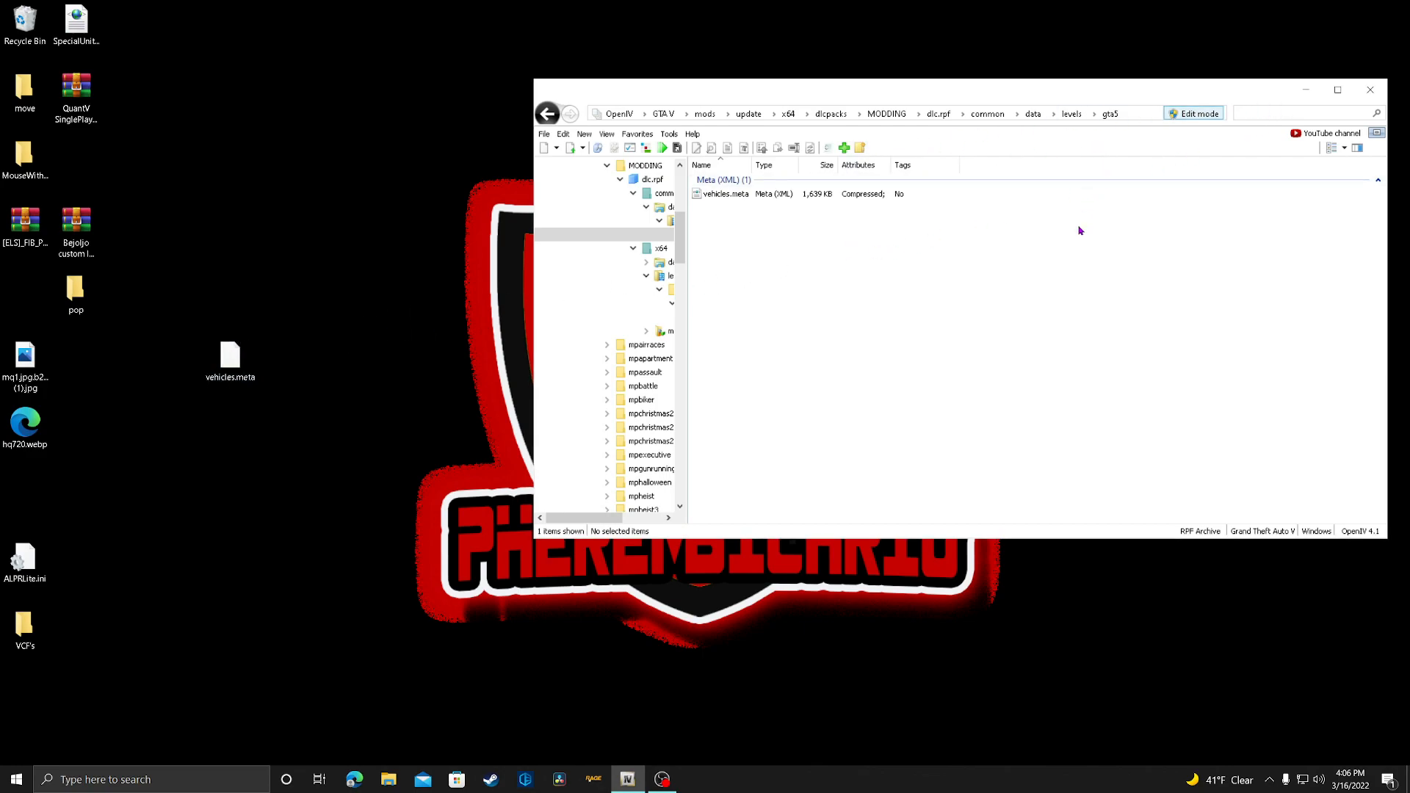
# Close all open archives, exit OpenIV and delete vehicles.meta from the desktop.
pyautogui.click(545, 135)
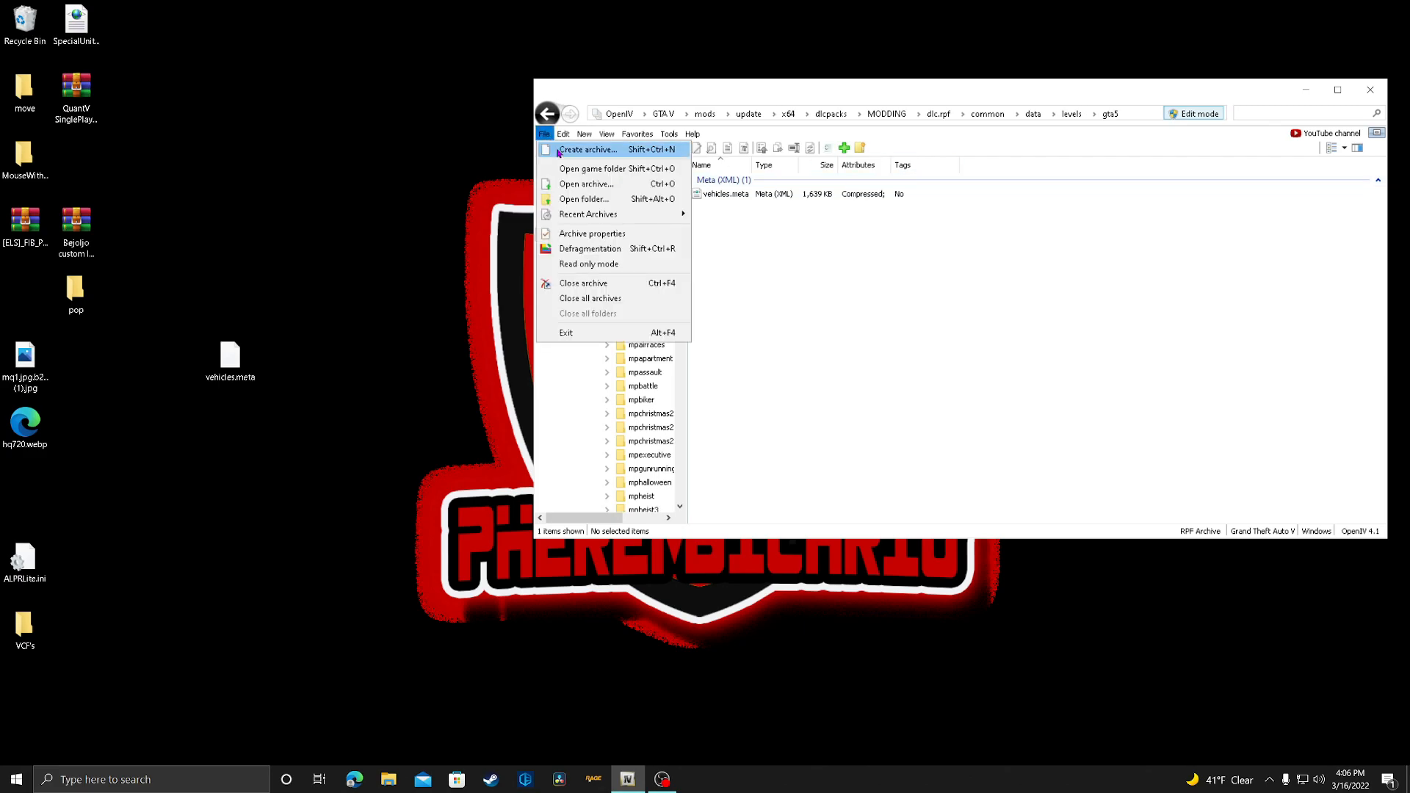
pyautogui.click(580, 299)
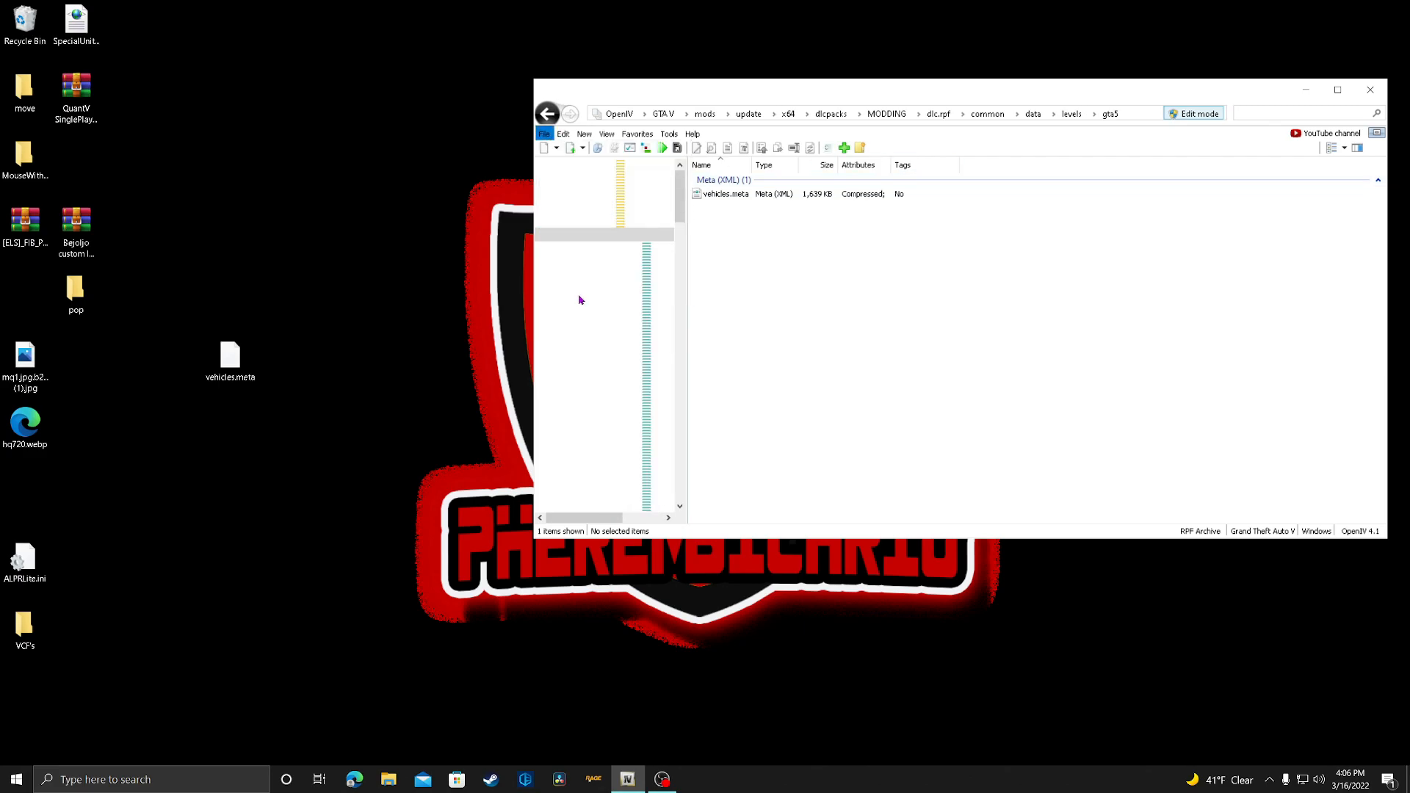
pyautogui.click(1380, 91)
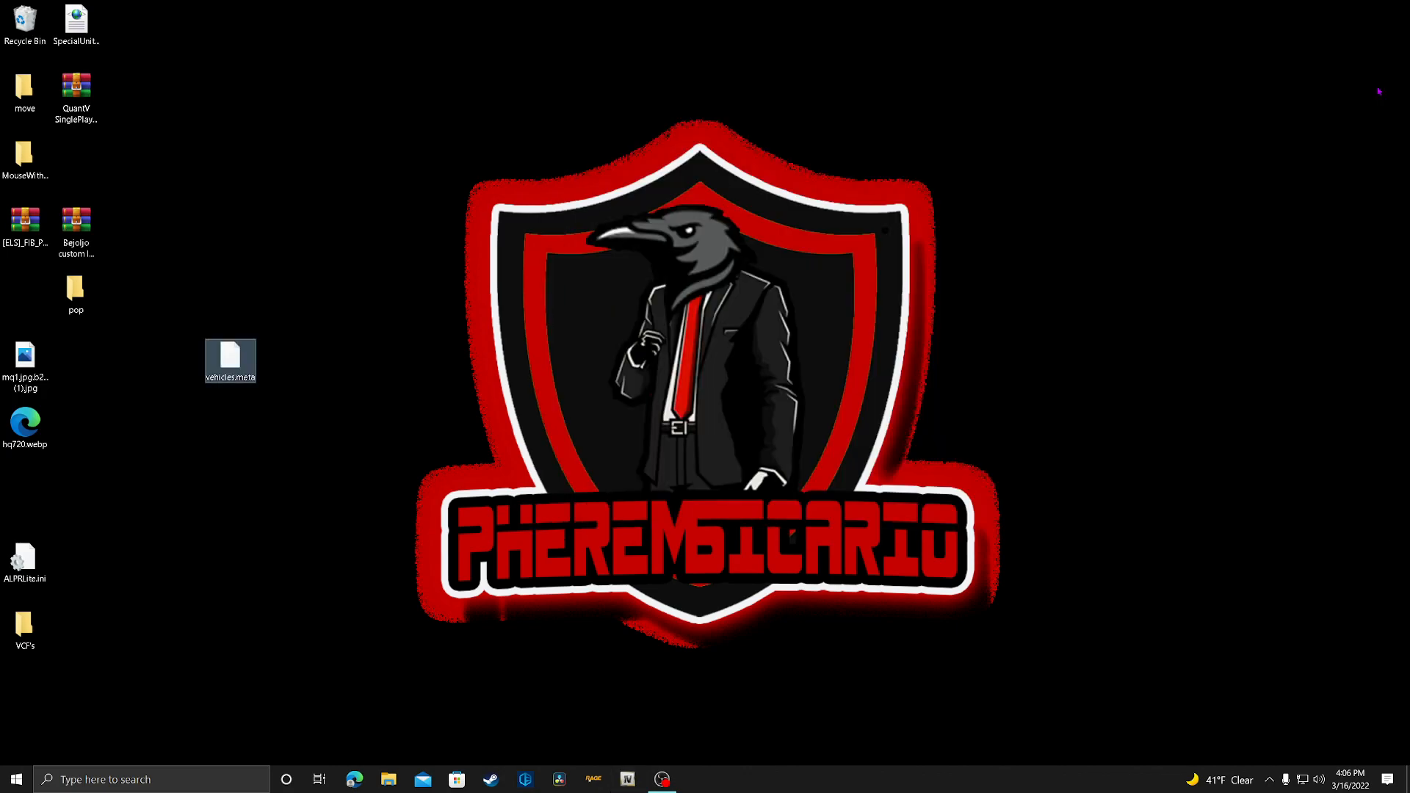
pyautogui.rightClick(238, 367)
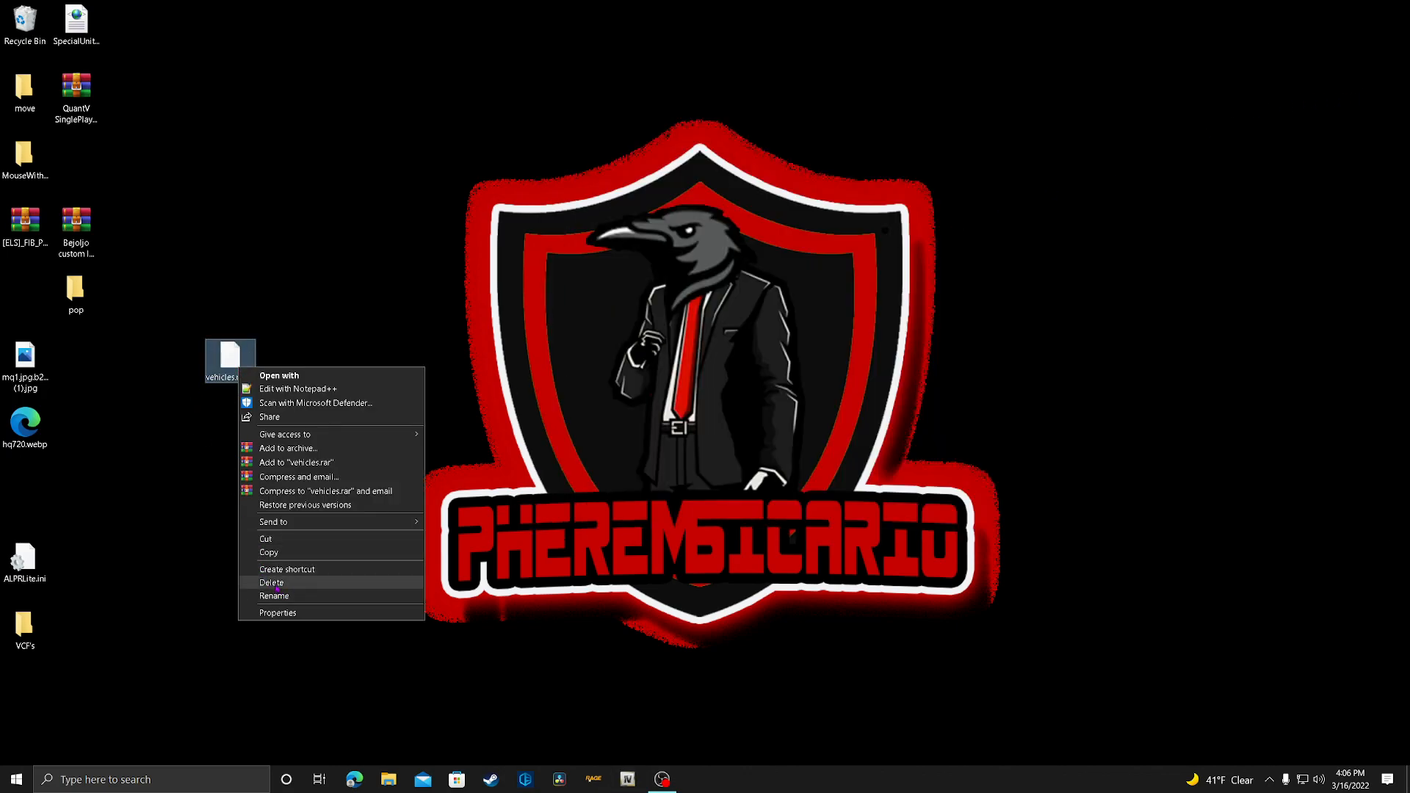
pyautogui.click(271, 583)
# Open the ELS\pack_default folder inside the Grand Theft Auto V directory in File Explorer, keeping the desktop VCF's folder accessible.
pyautogui.moveTo(25, 628); pyautogui.dragTo(304, 419)
pyautogui.rightClick(388, 779)
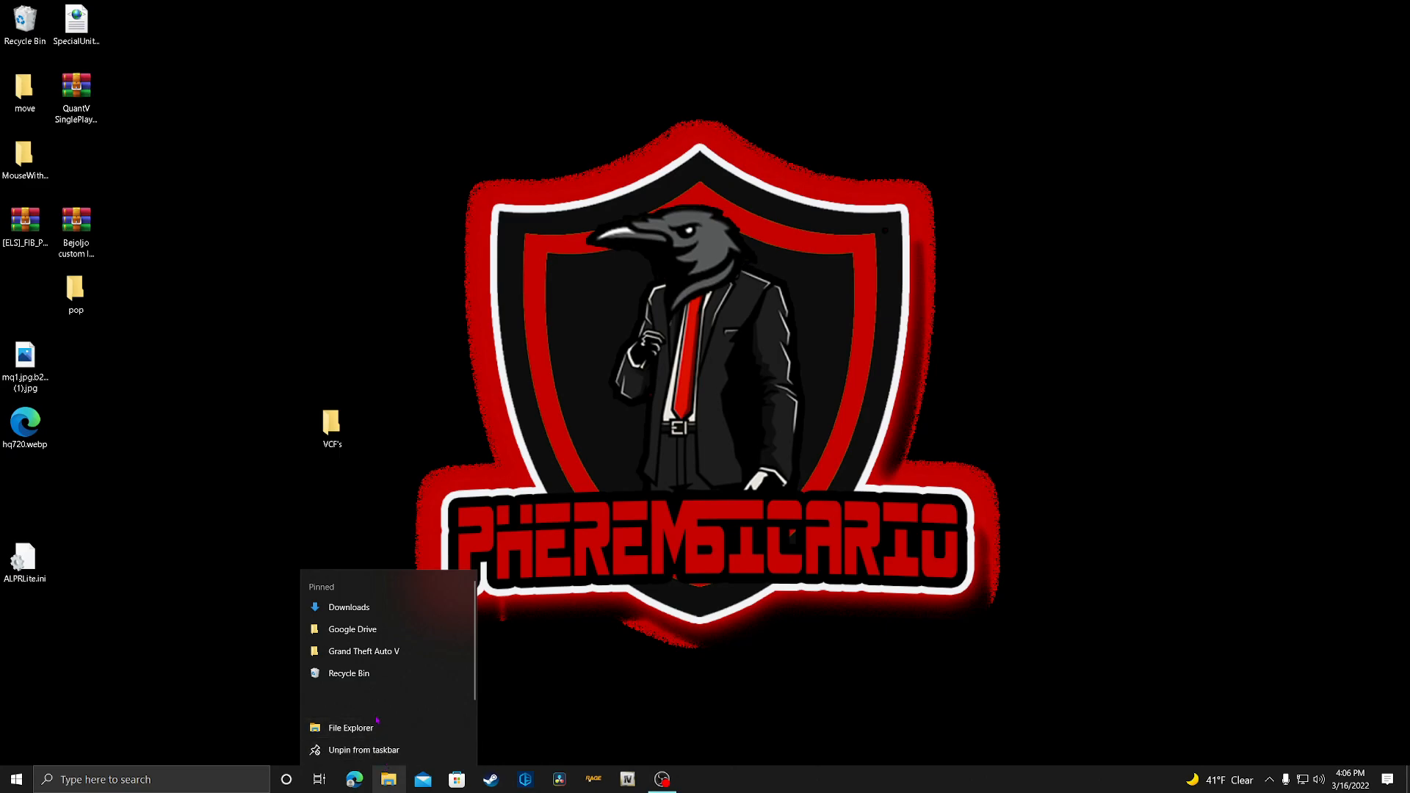
pyautogui.click(370, 651)
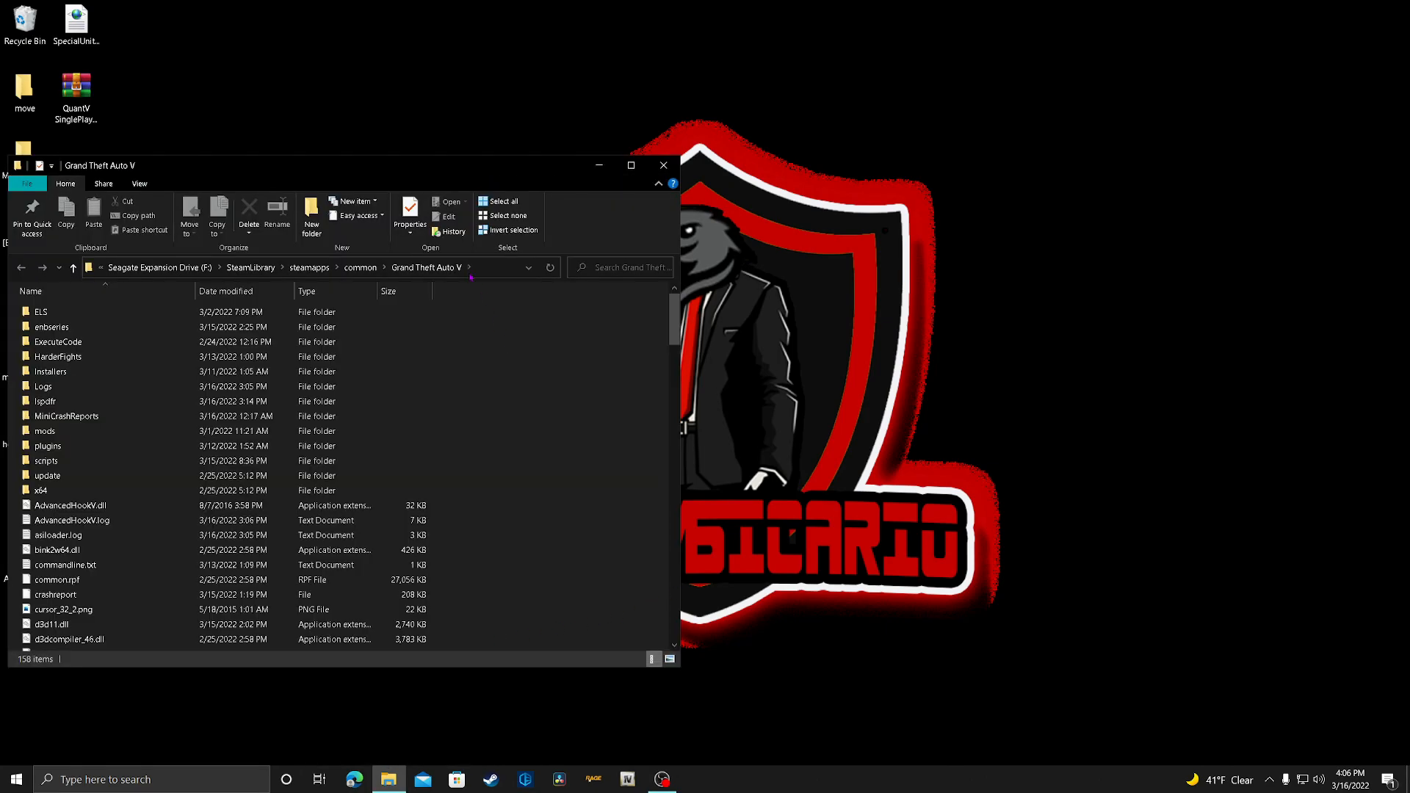
pyautogui.moveTo(375, 167); pyautogui.dragTo(1123, 117)
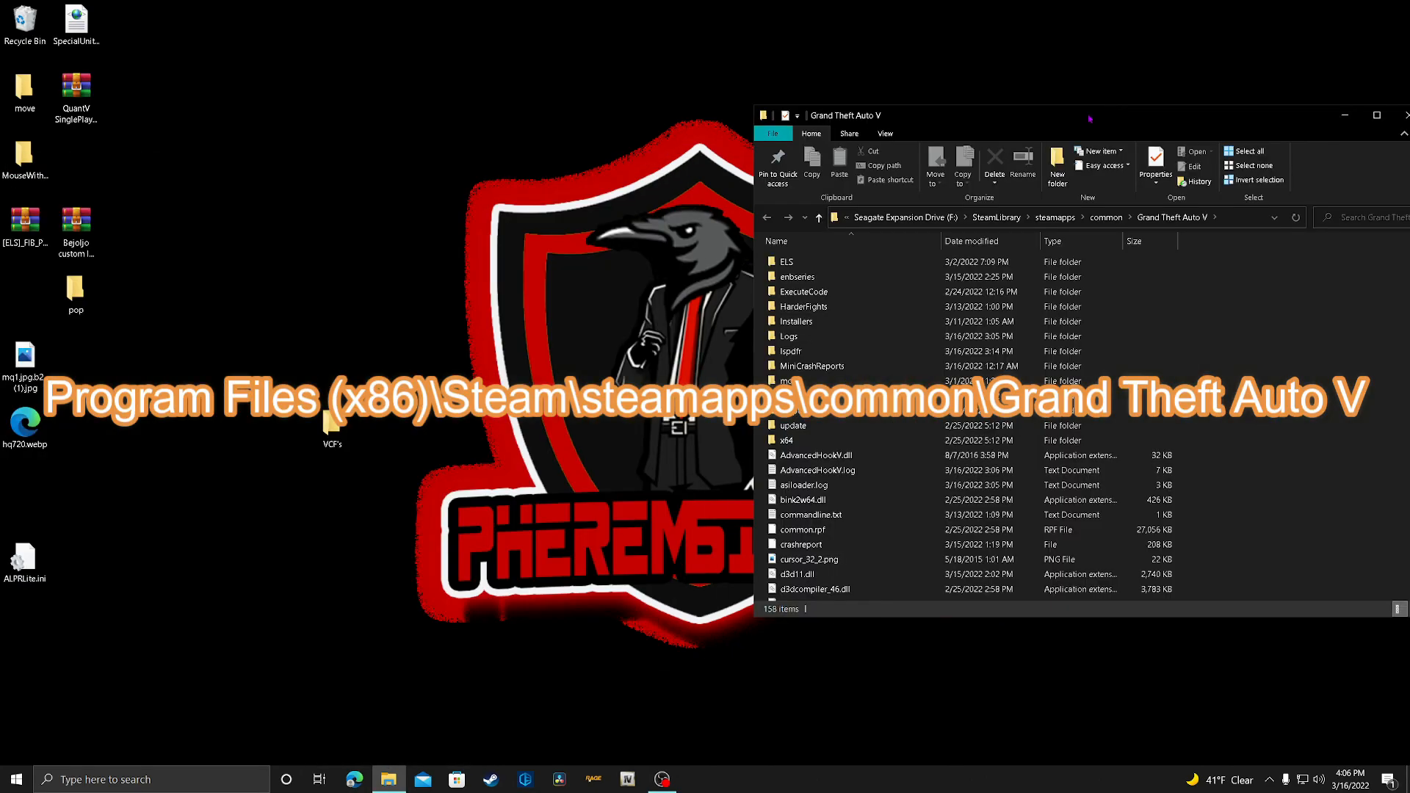
pyautogui.doubleClick(784, 264)
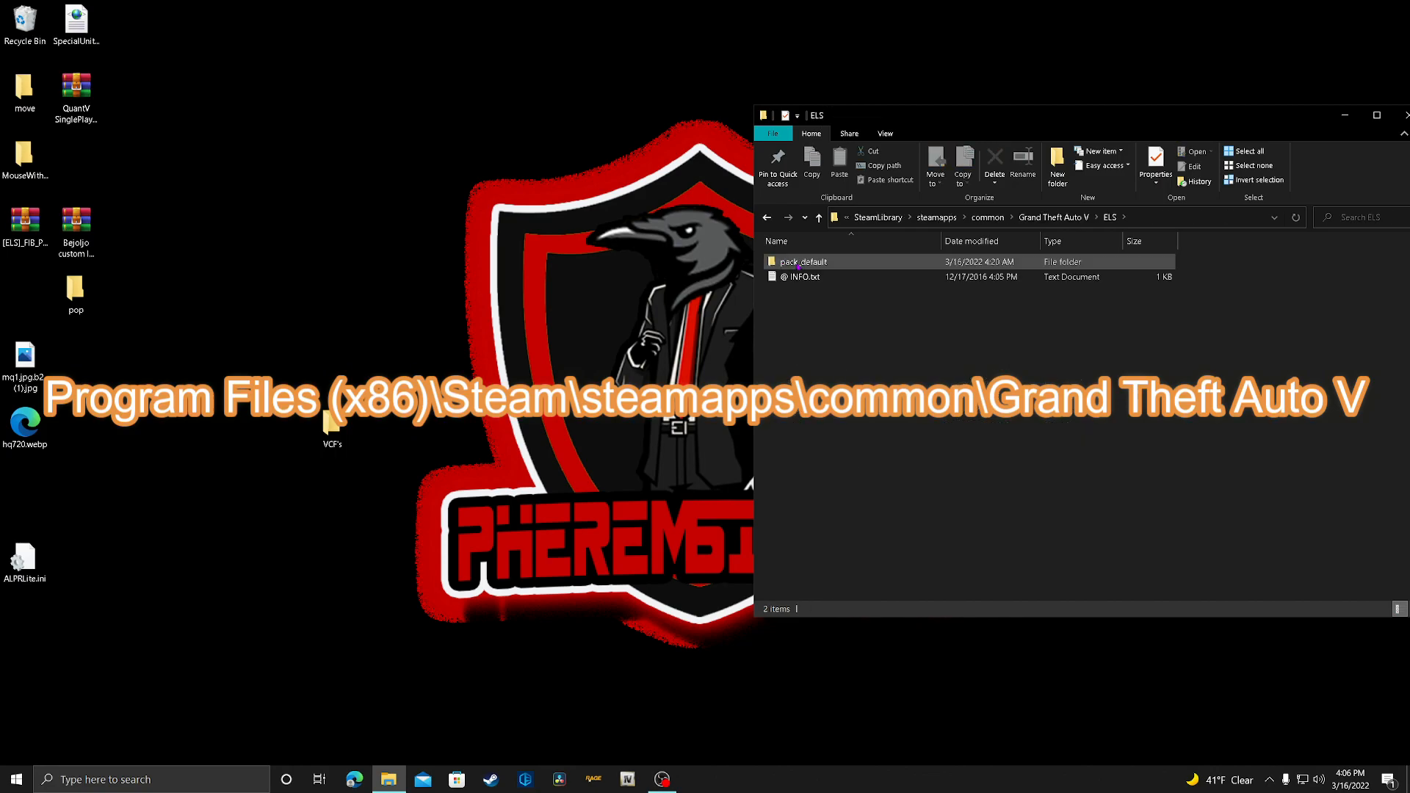
pyautogui.doubleClick(799, 265)
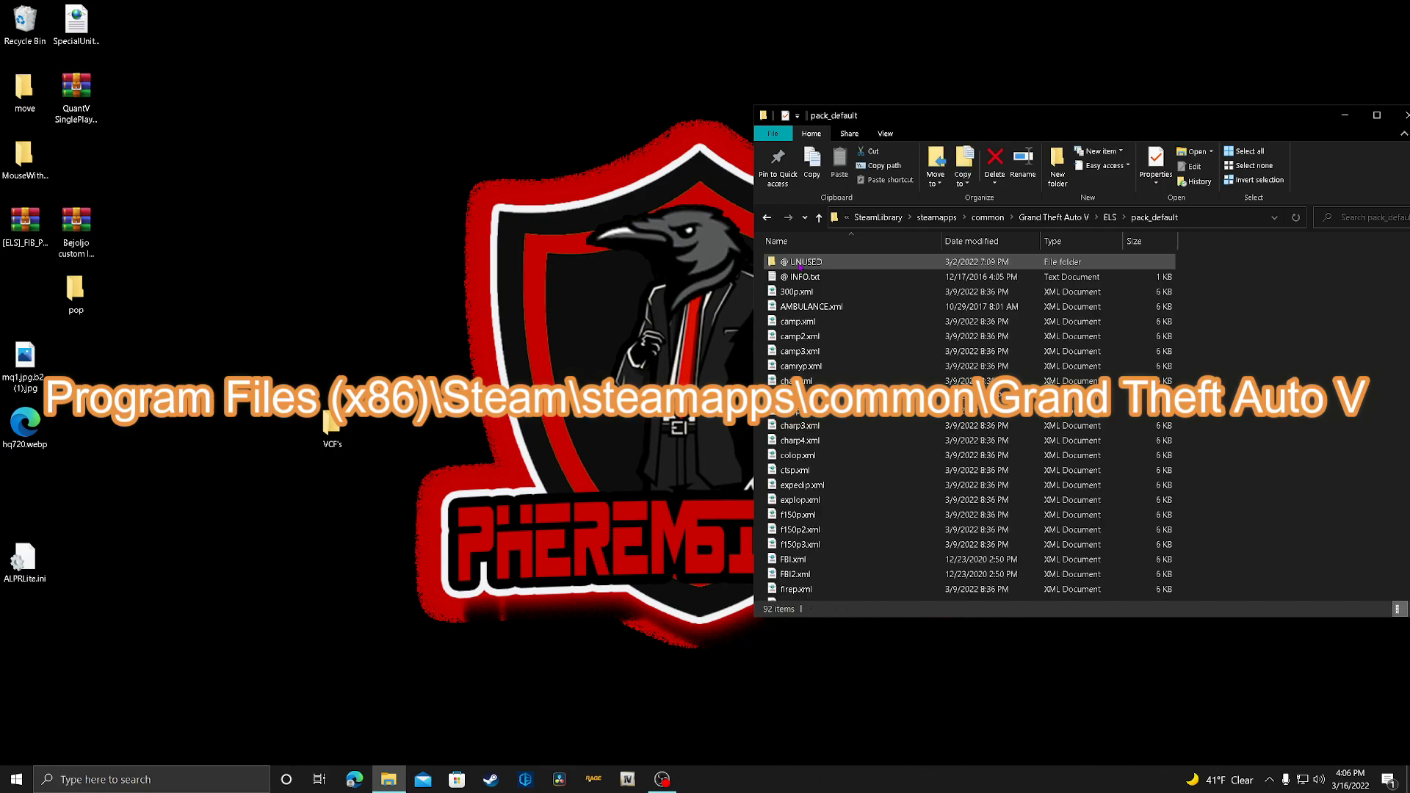
# Copy POLICE.xml, POLICE2.xml, POLICE3.xml, POLICE4.xml and POLICEB.xml from the VCF's folder into pack_default, replacing the existing files.
pyautogui.doubleClick(329, 431)
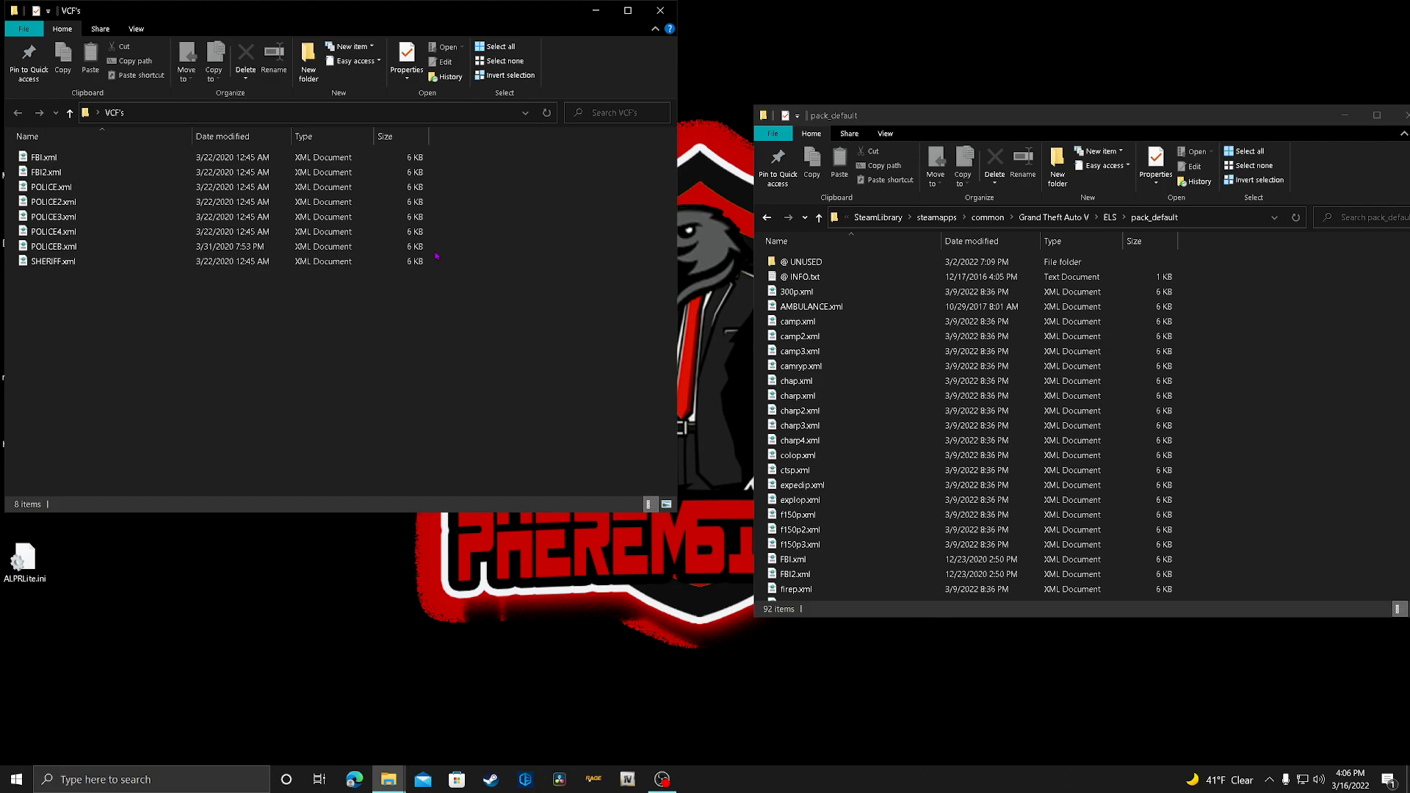
pyautogui.moveTo(437, 256); pyautogui.dragTo(1283, 335)
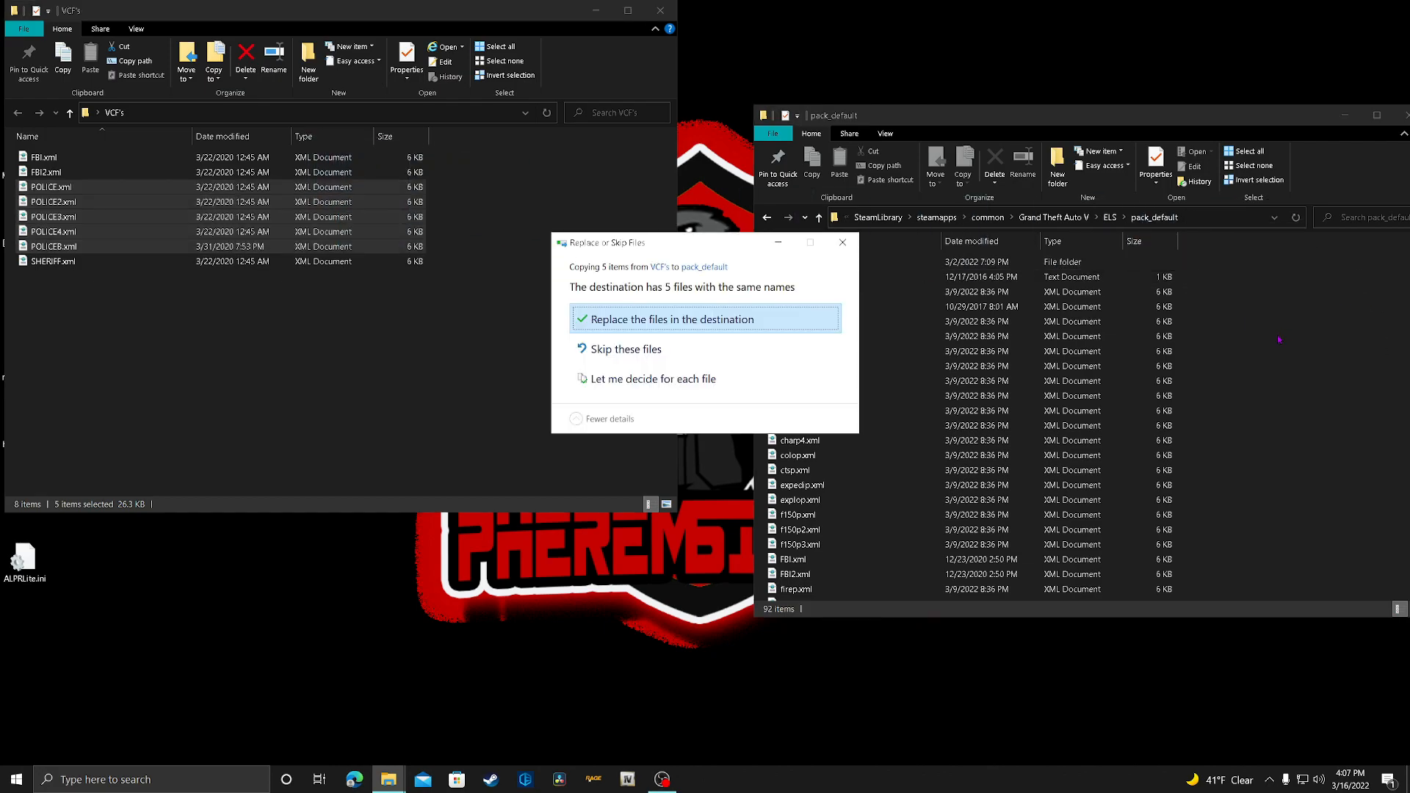
pyautogui.click(792, 327)
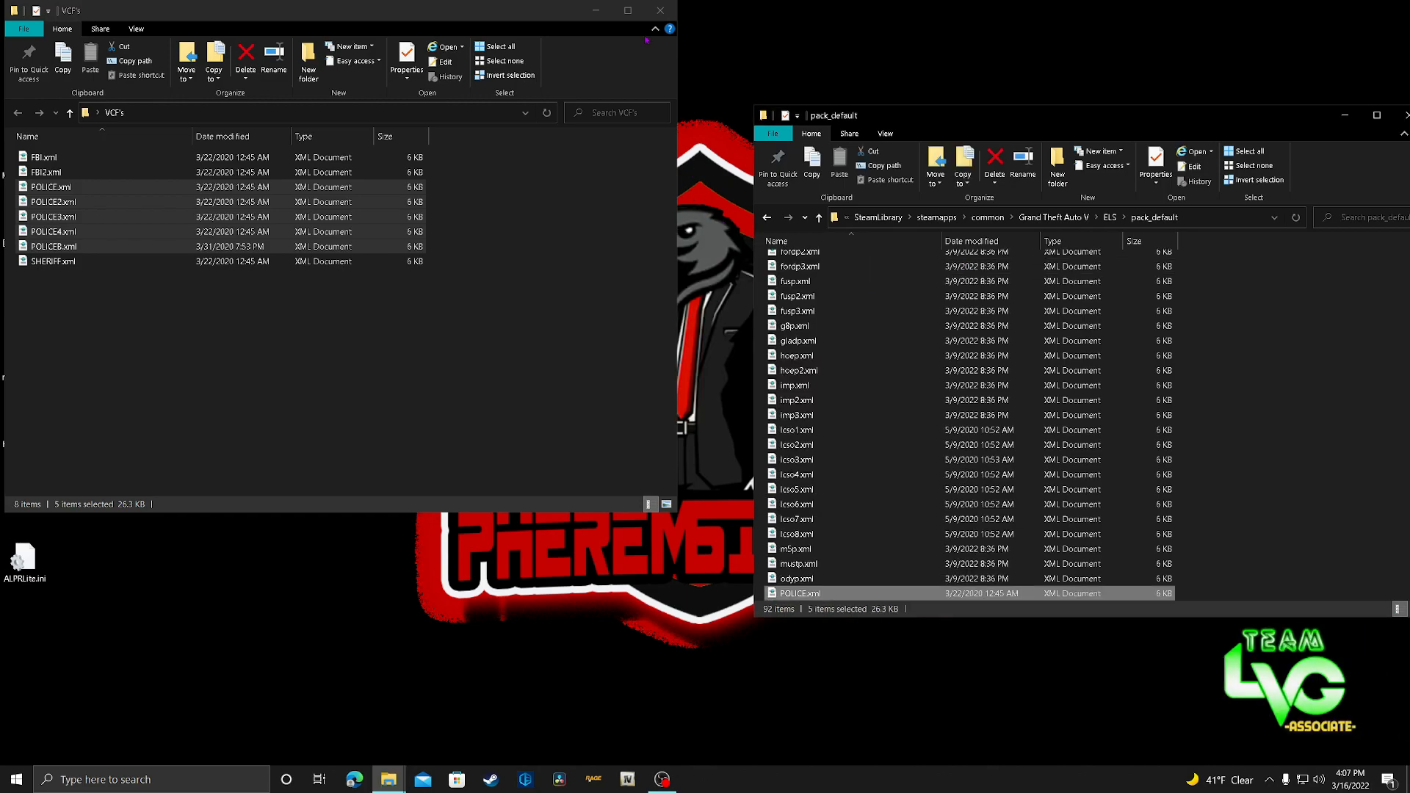
# Close both folder windows and delete the VCF's folder from the desktop.
pyautogui.click(661, 11)
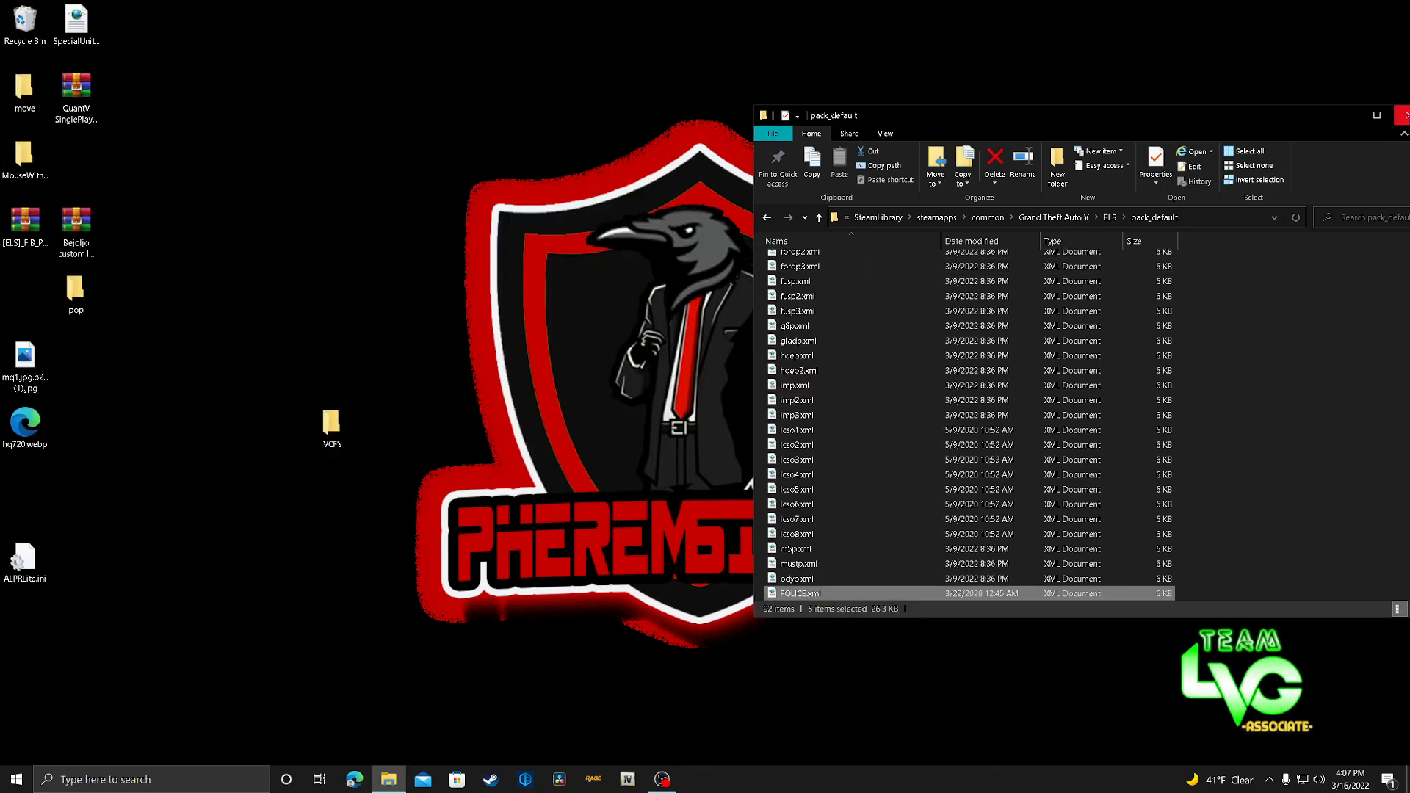
pyautogui.click(1053, 217)
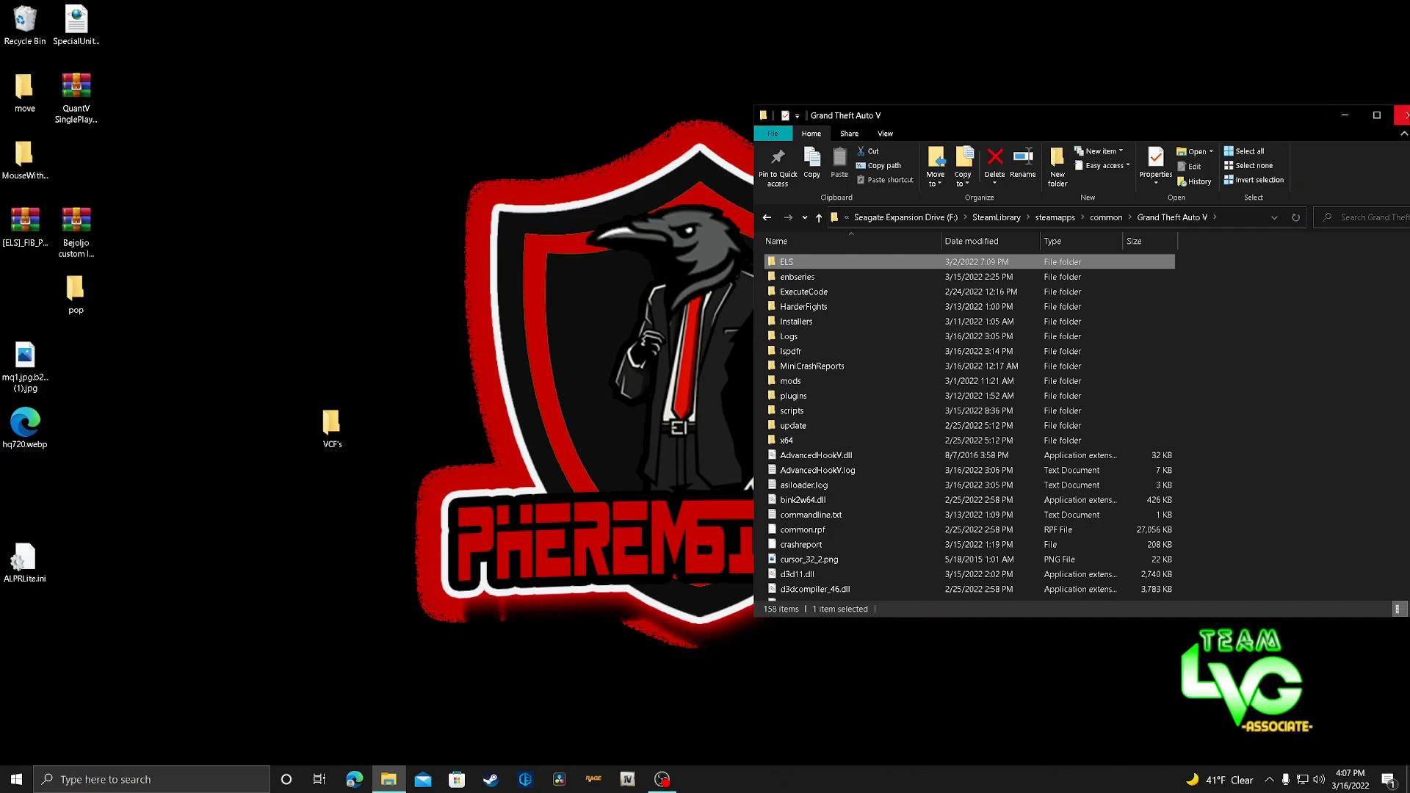
pyautogui.click(1401, 116)
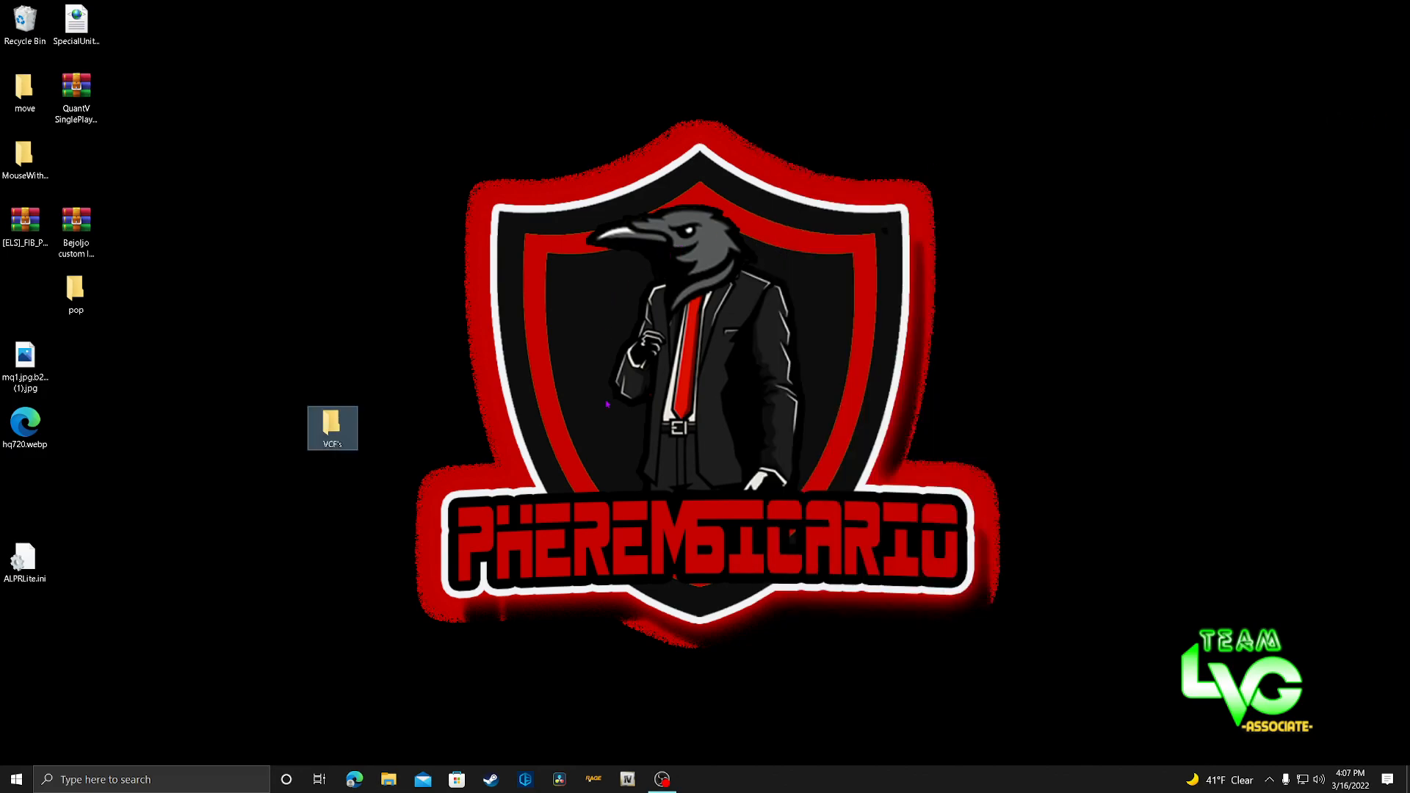
pyautogui.rightClick(320, 426)
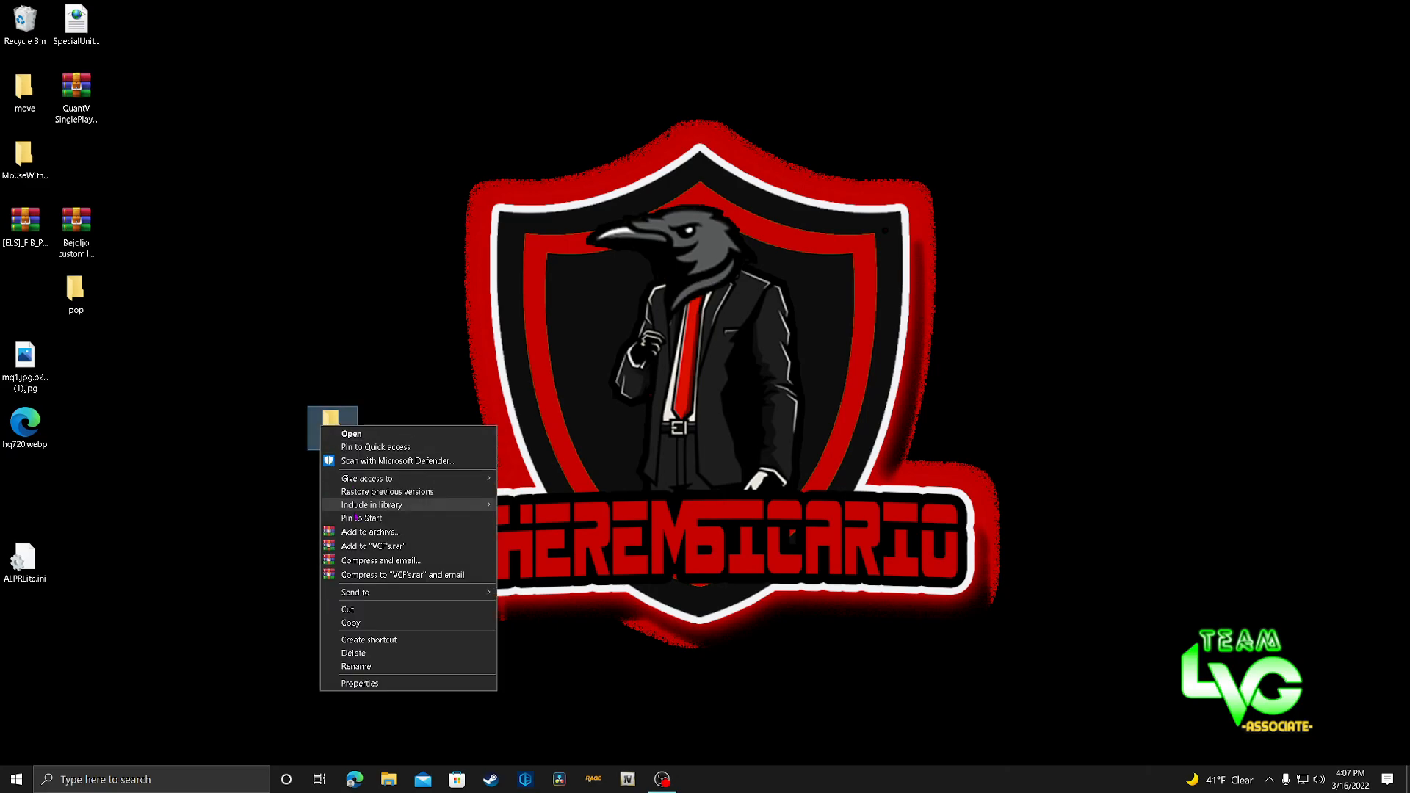
pyautogui.click(354, 653)
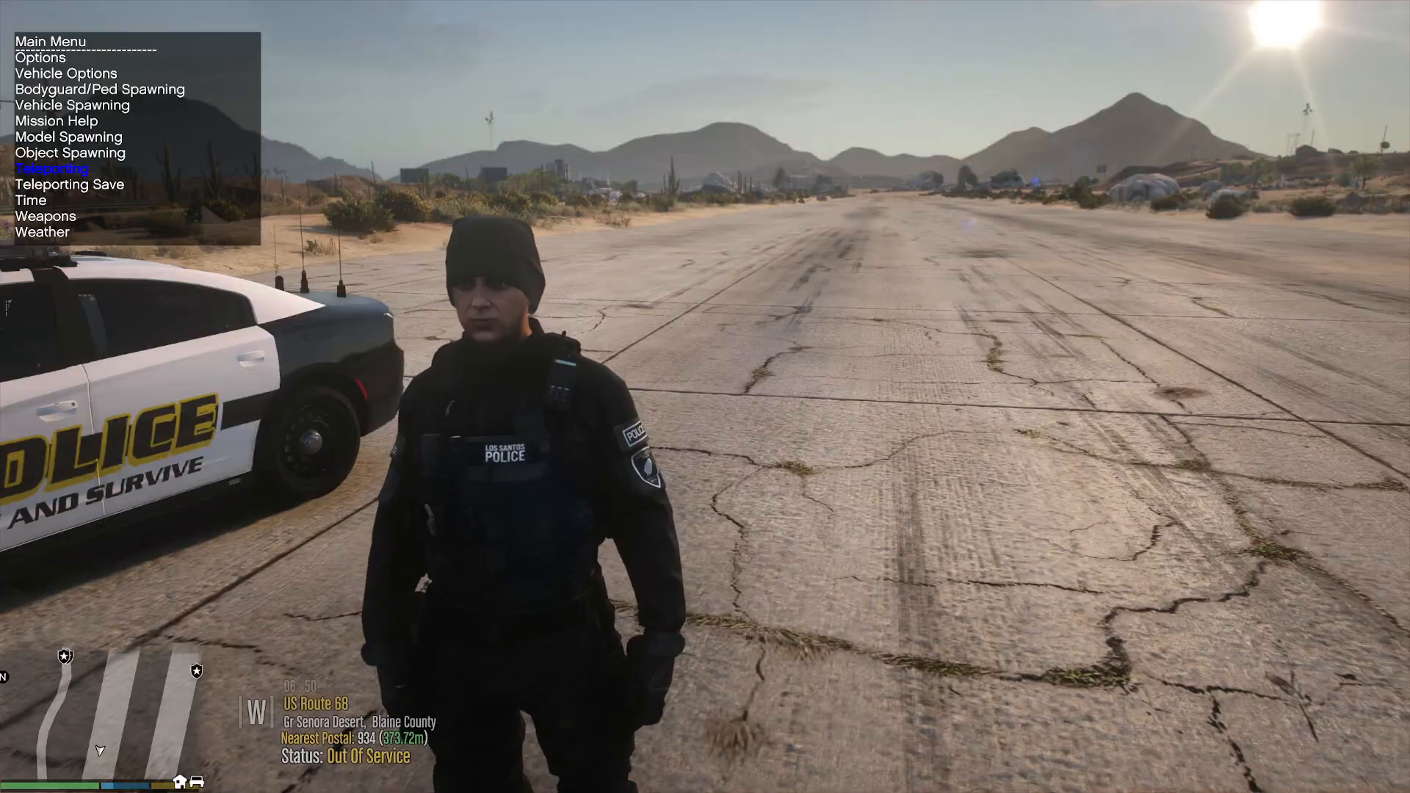
# Bring up the trainer's list of emergency vehicles that can be spawned.
pyautogui.press('Up')
pyautogui.press('Up')
pyautogui.press('Up')
pyautogui.press('Up')
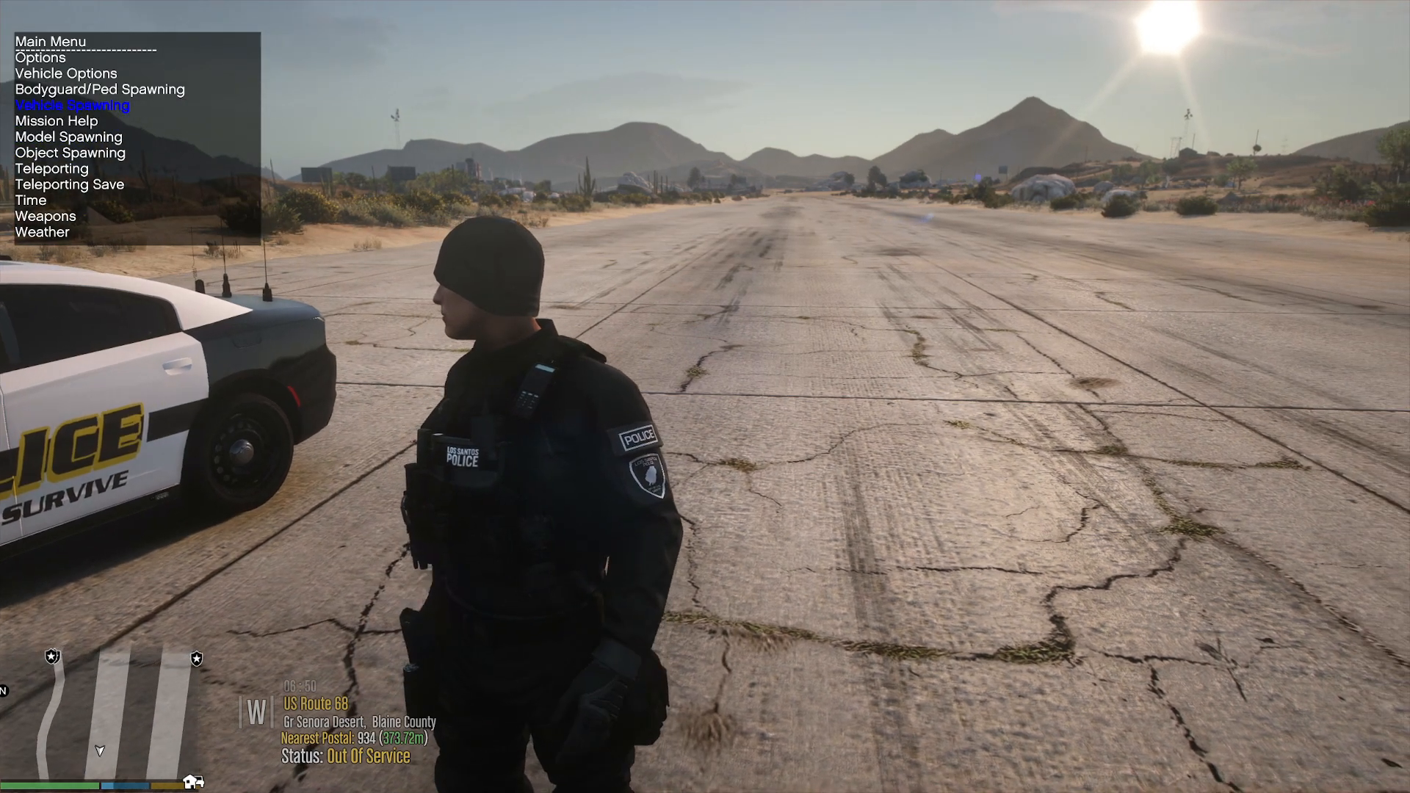
pyautogui.press('Return')
pyautogui.press('Down')
pyautogui.press('Down')
pyautogui.press('Down')
pyautogui.press('Down')
pyautogui.press('Down')
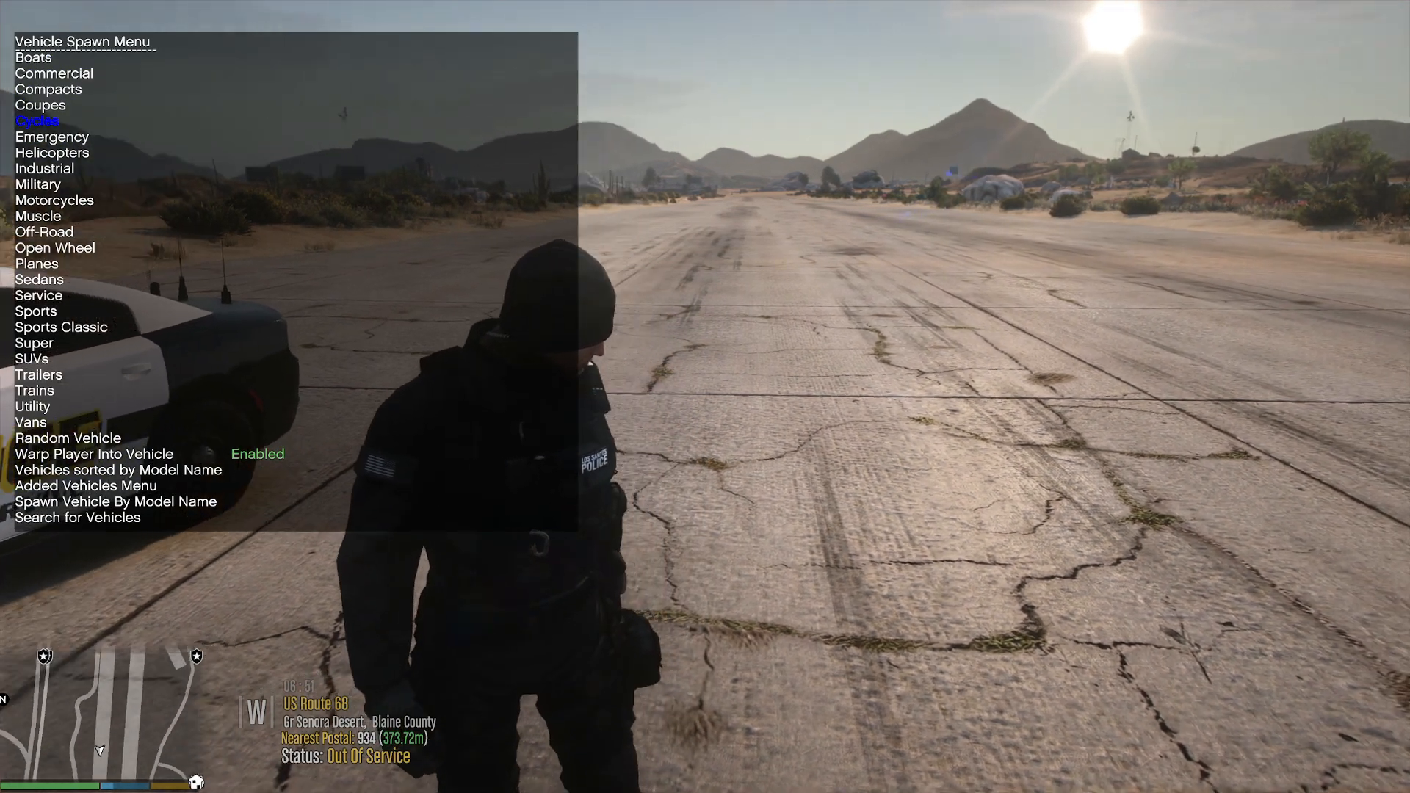
pyautogui.press('Return')
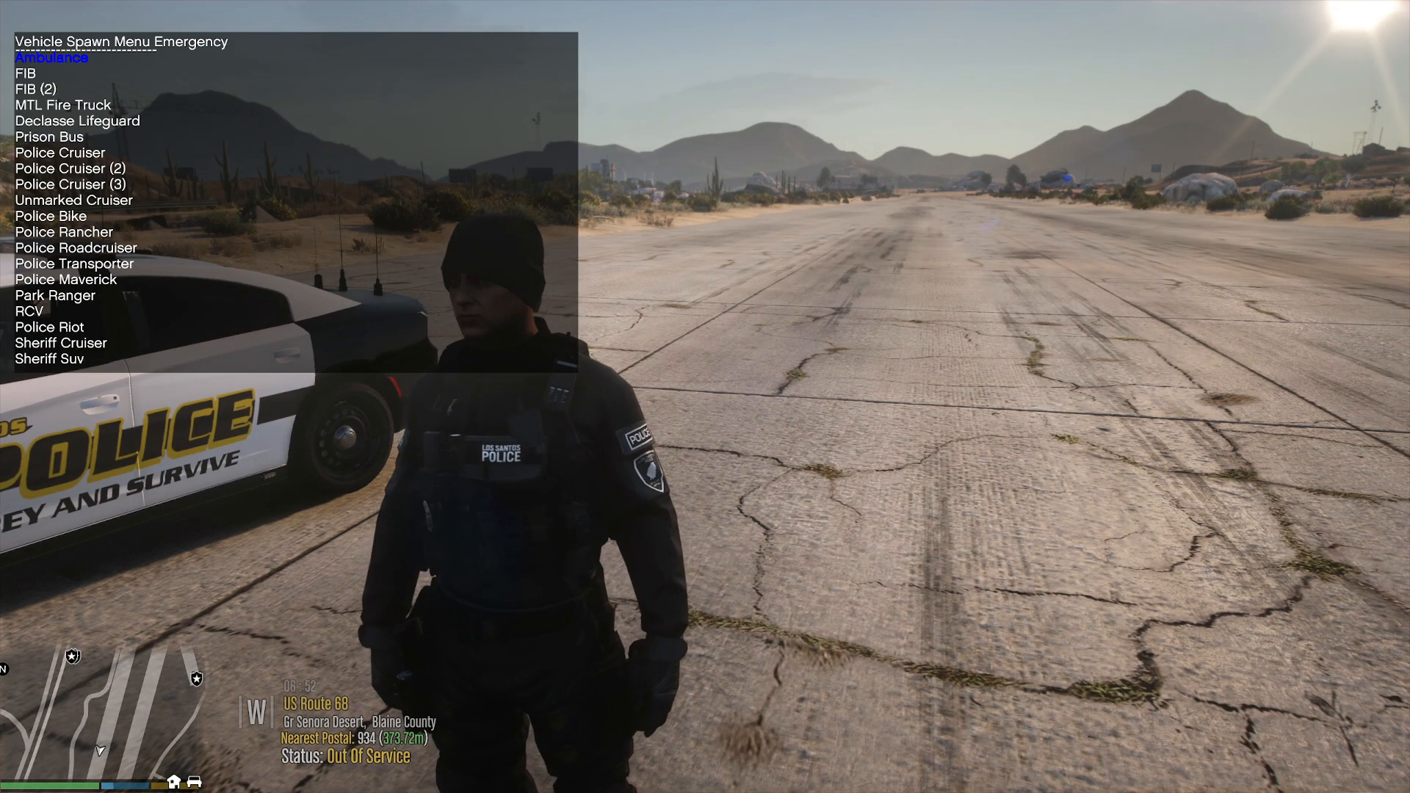
# Spawn the Police Cruiser from the emergency vehicles on the airstrip.
pyautogui.press('Down')
pyautogui.press('Down')
pyautogui.press('Down')
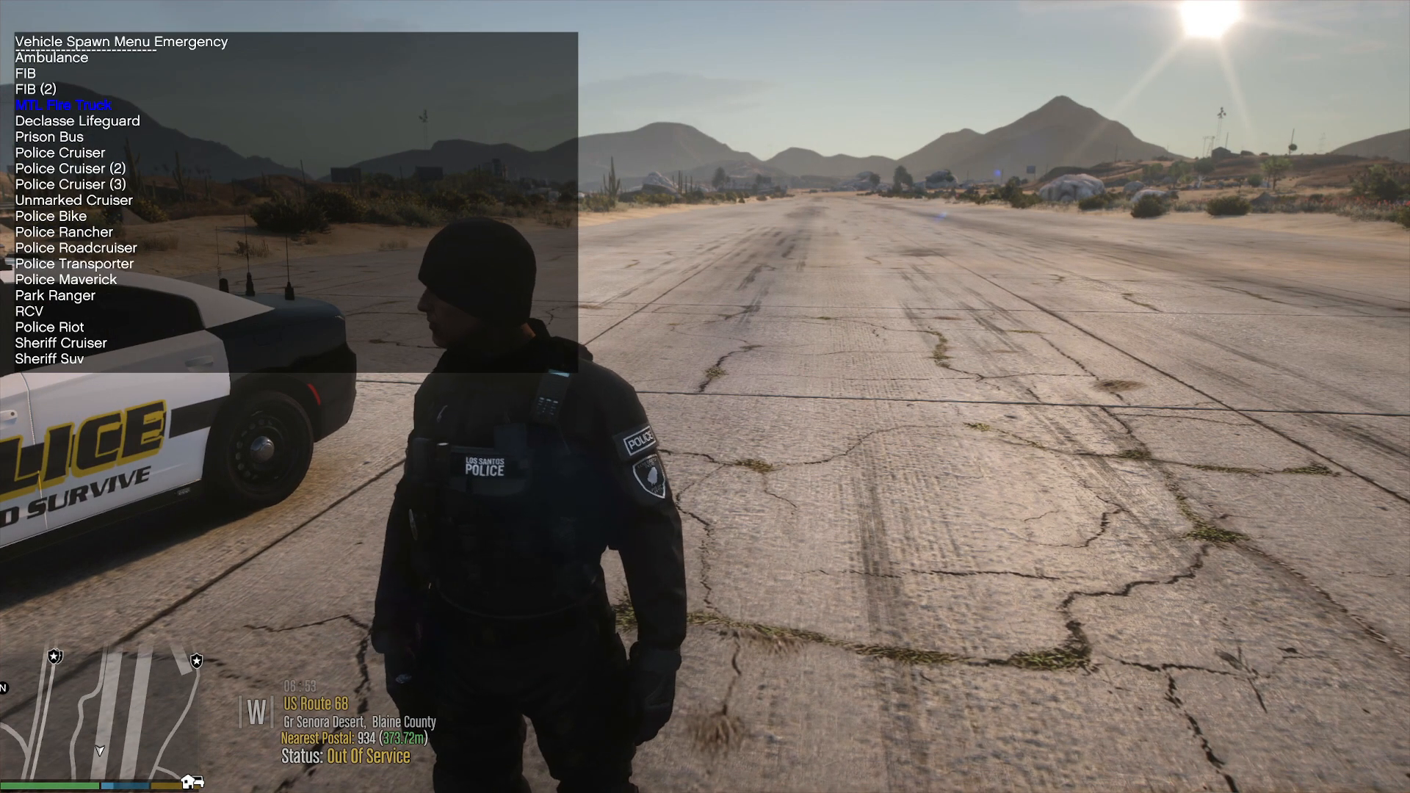
pyautogui.press('Down')
pyautogui.press('Down')
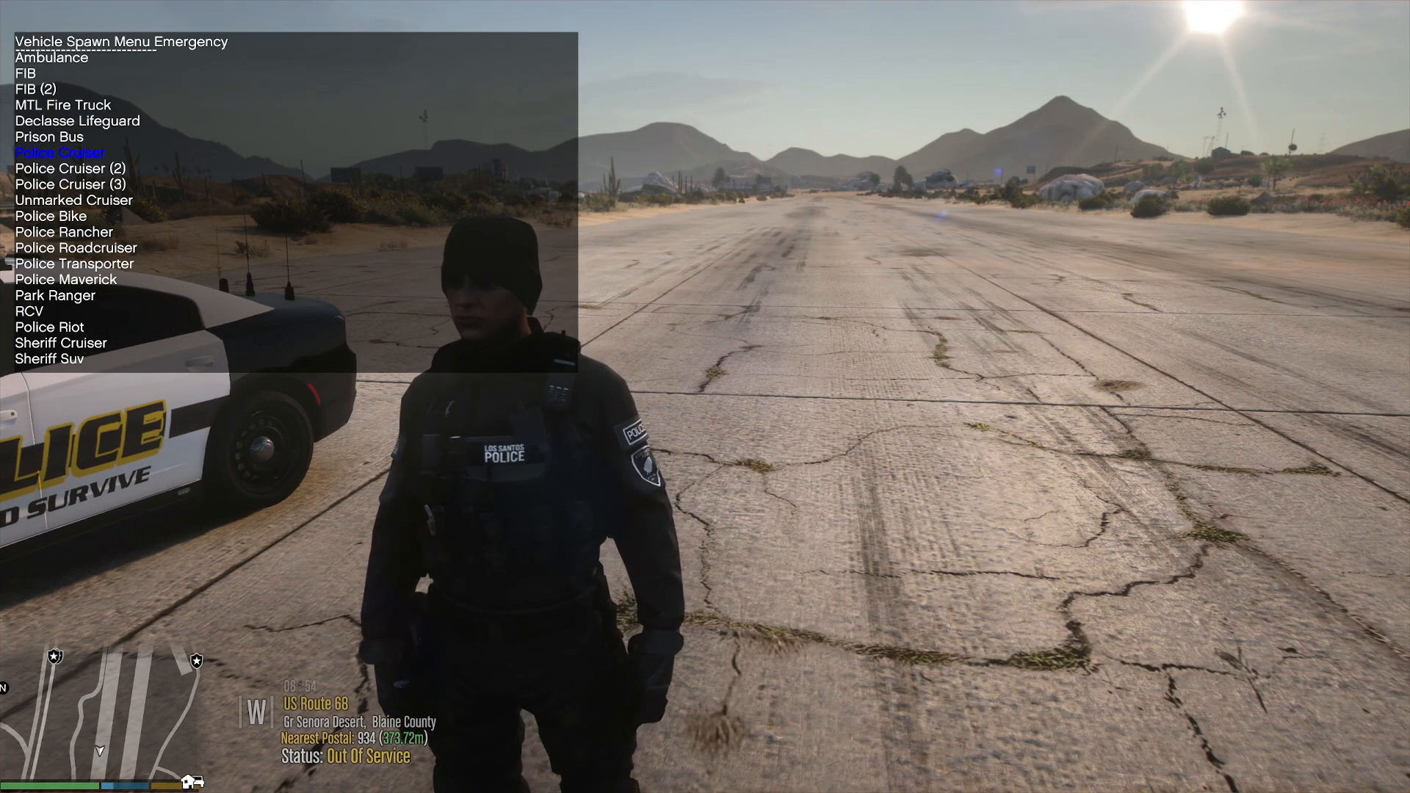
pyautogui.press('Return')
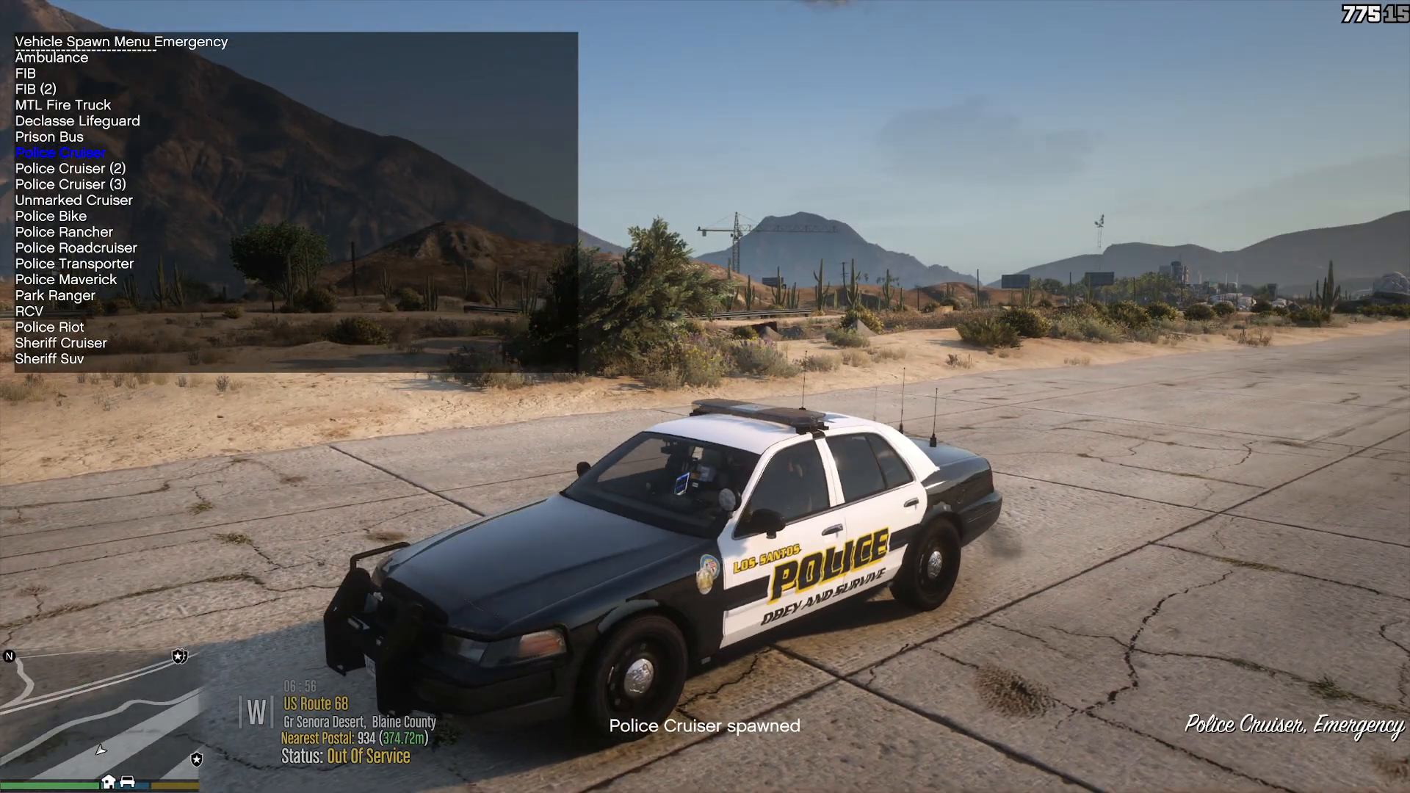
# Spawn Police Cruiser (2) and several copies of Police Cruiser (3) beside the first car, and get out of the last one.
pyautogui.press('Down')
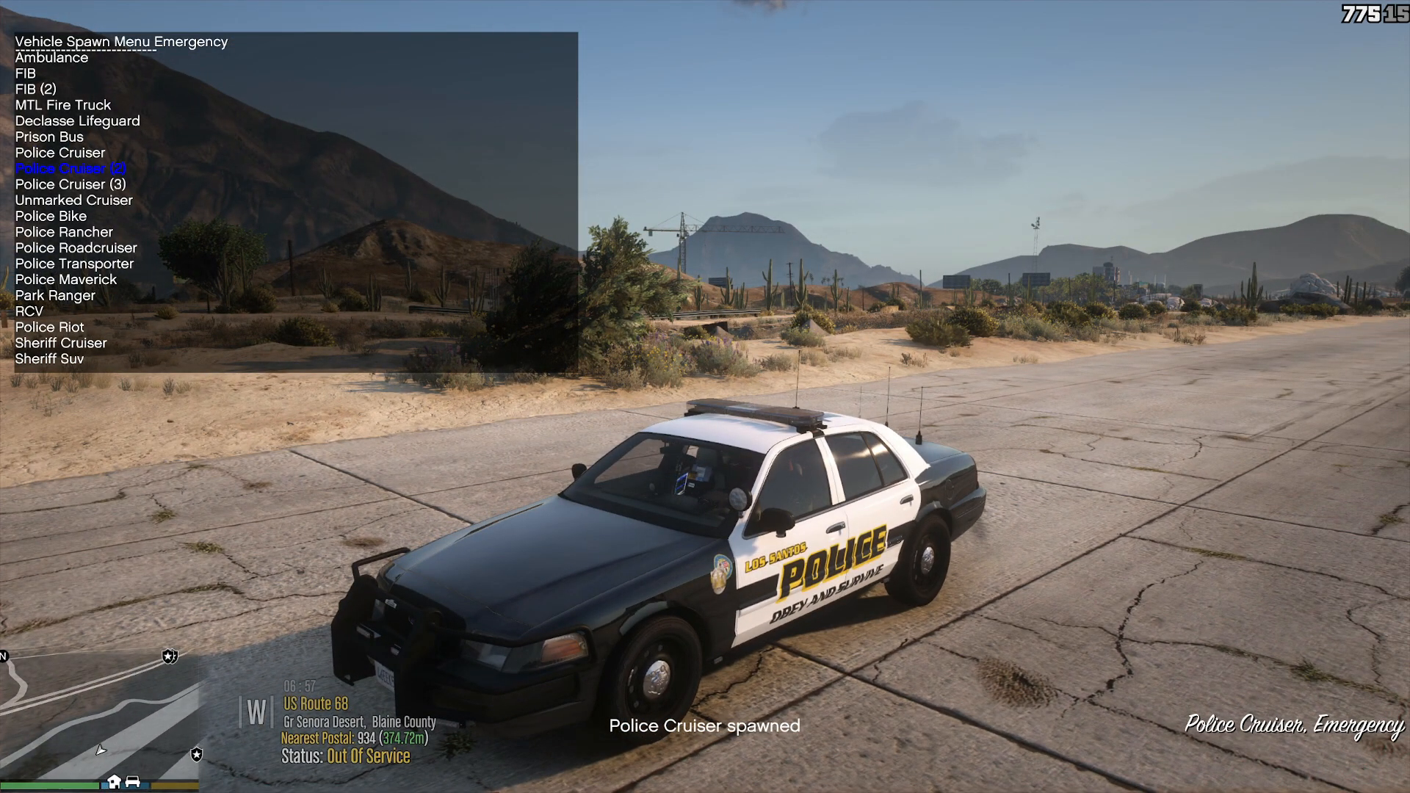
pyautogui.press('Return')
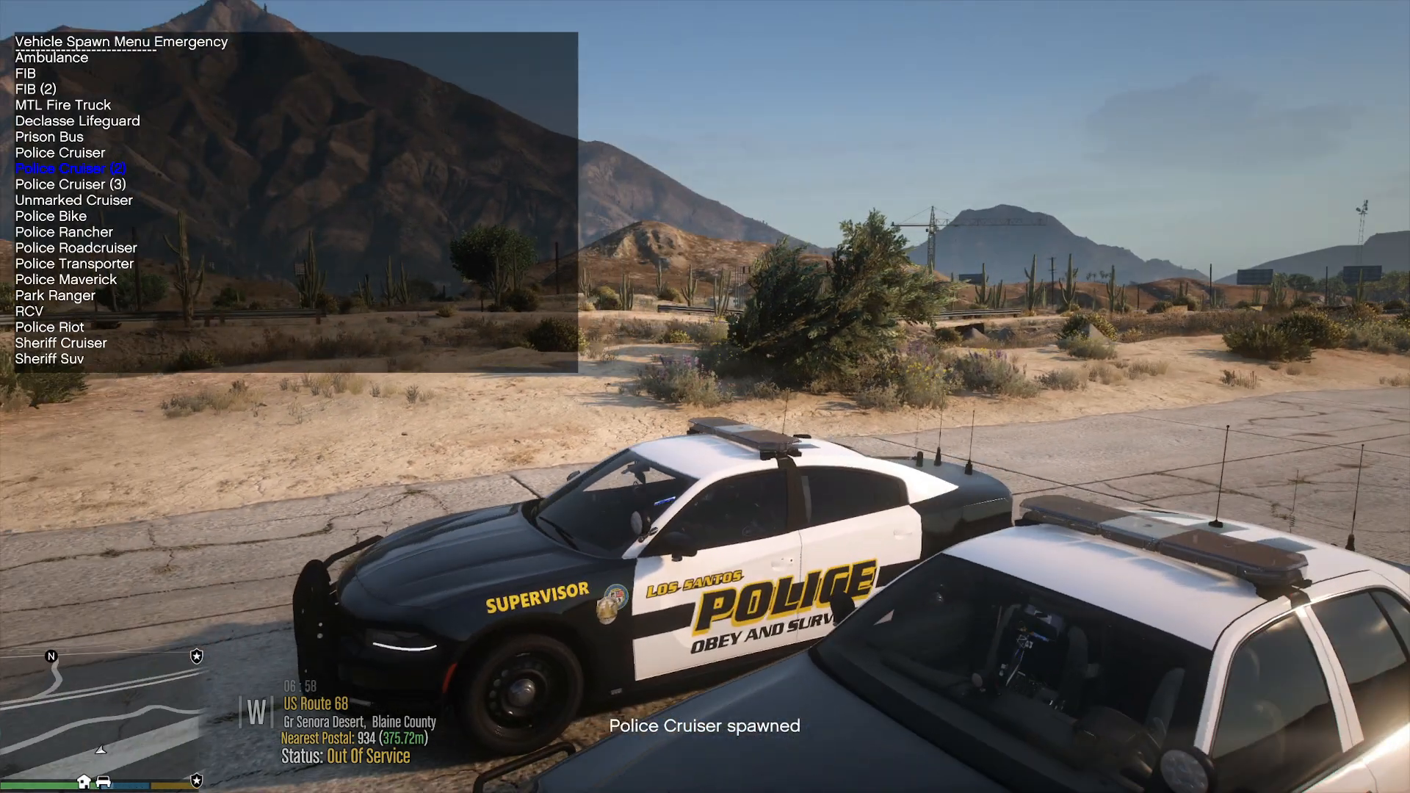
pyautogui.press('Down')
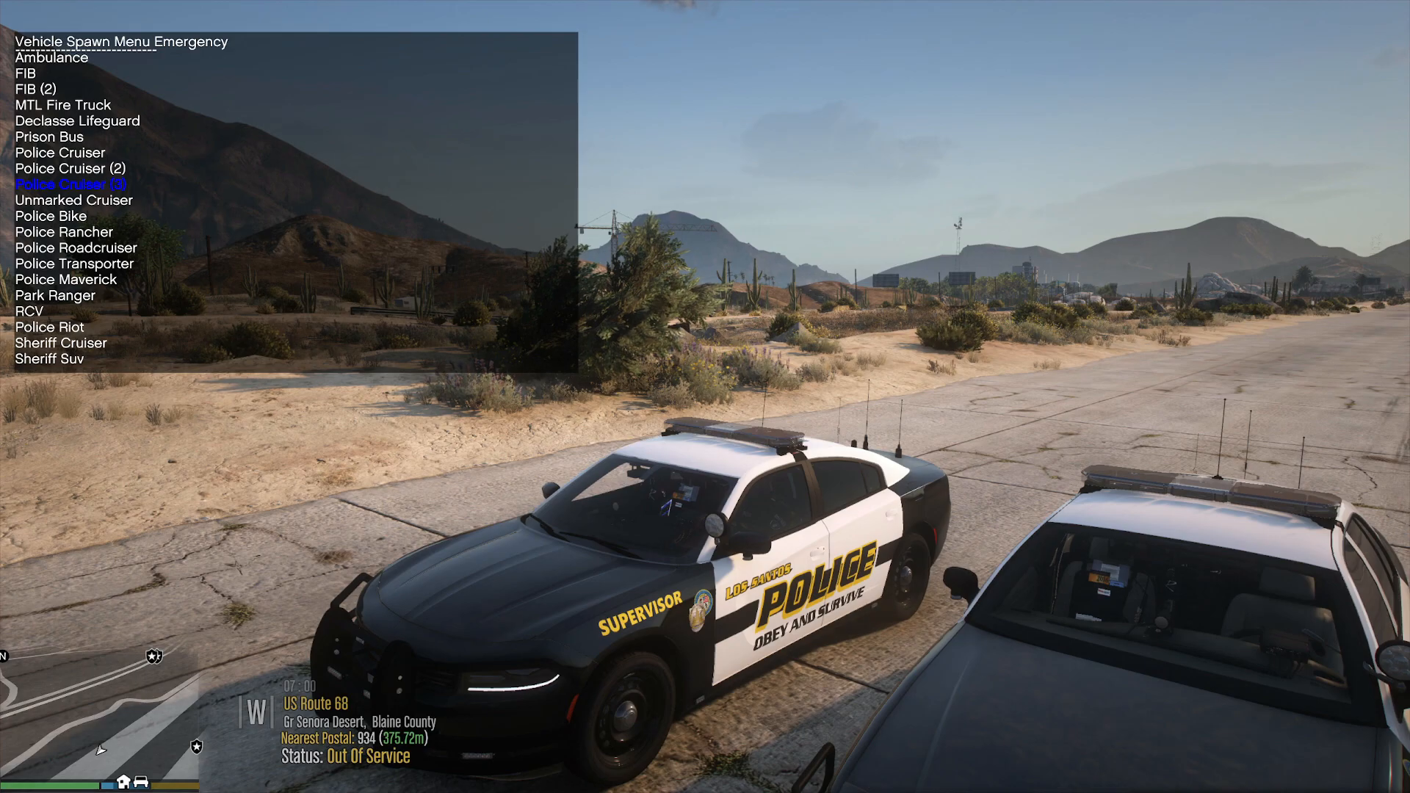
pyautogui.press('Return')
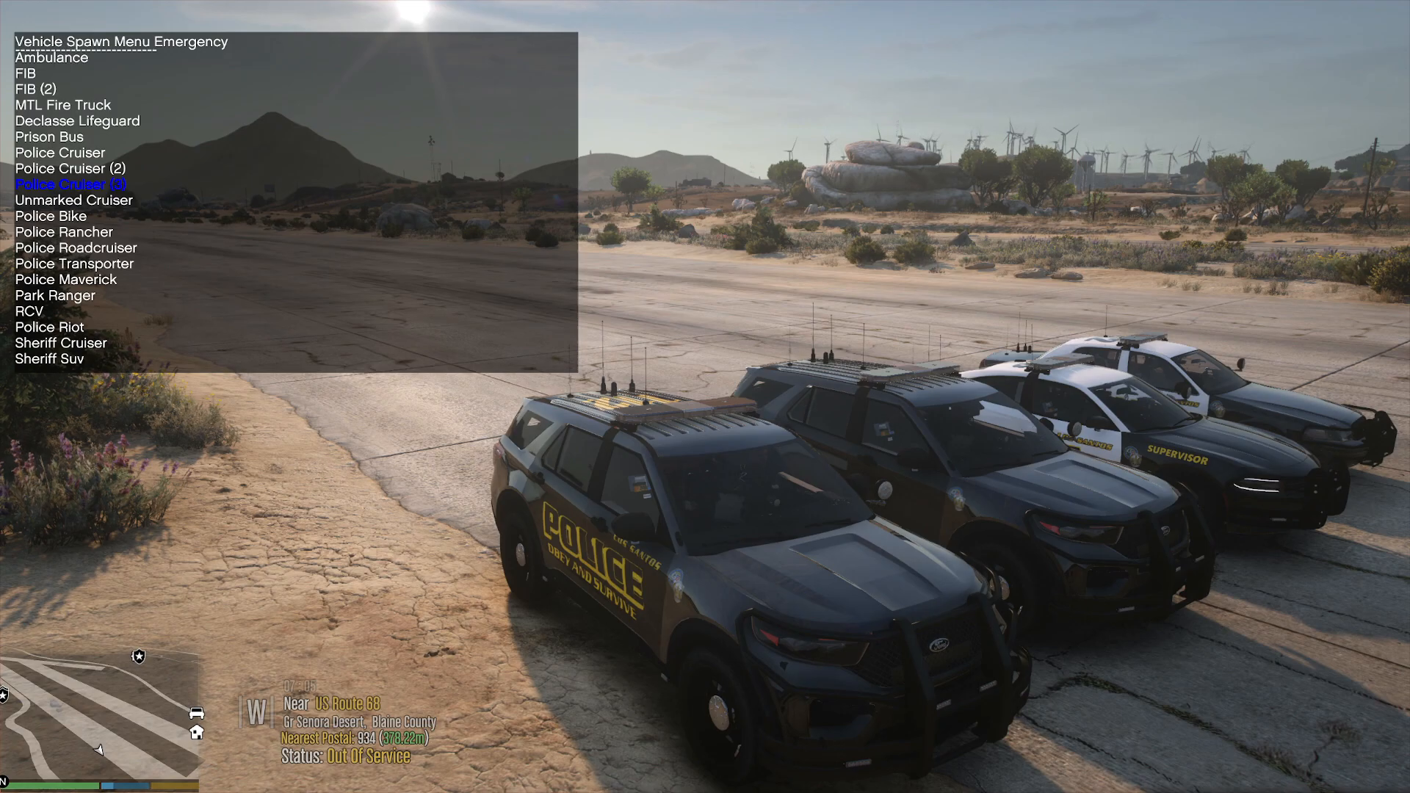
pyautogui.press('Return')
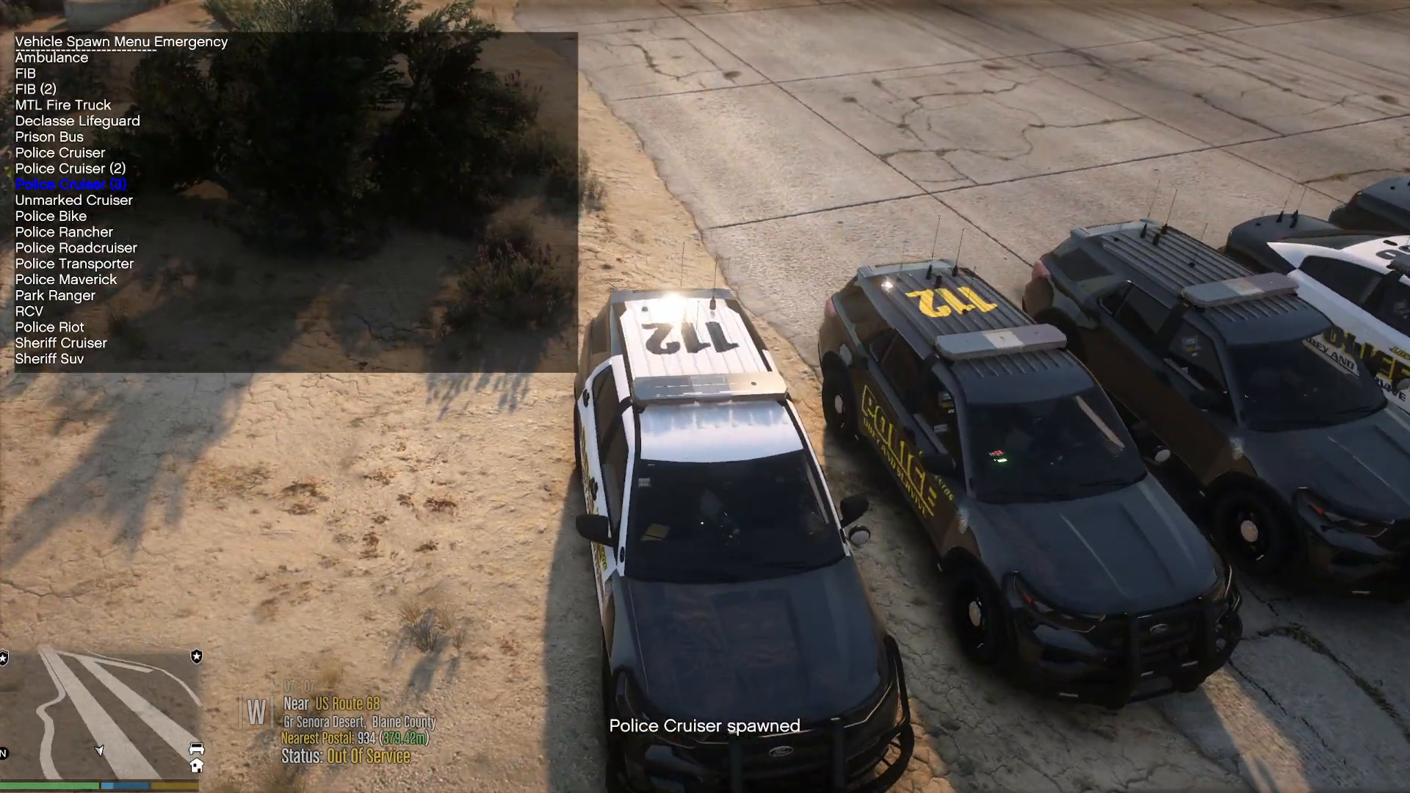
pyautogui.press('f')
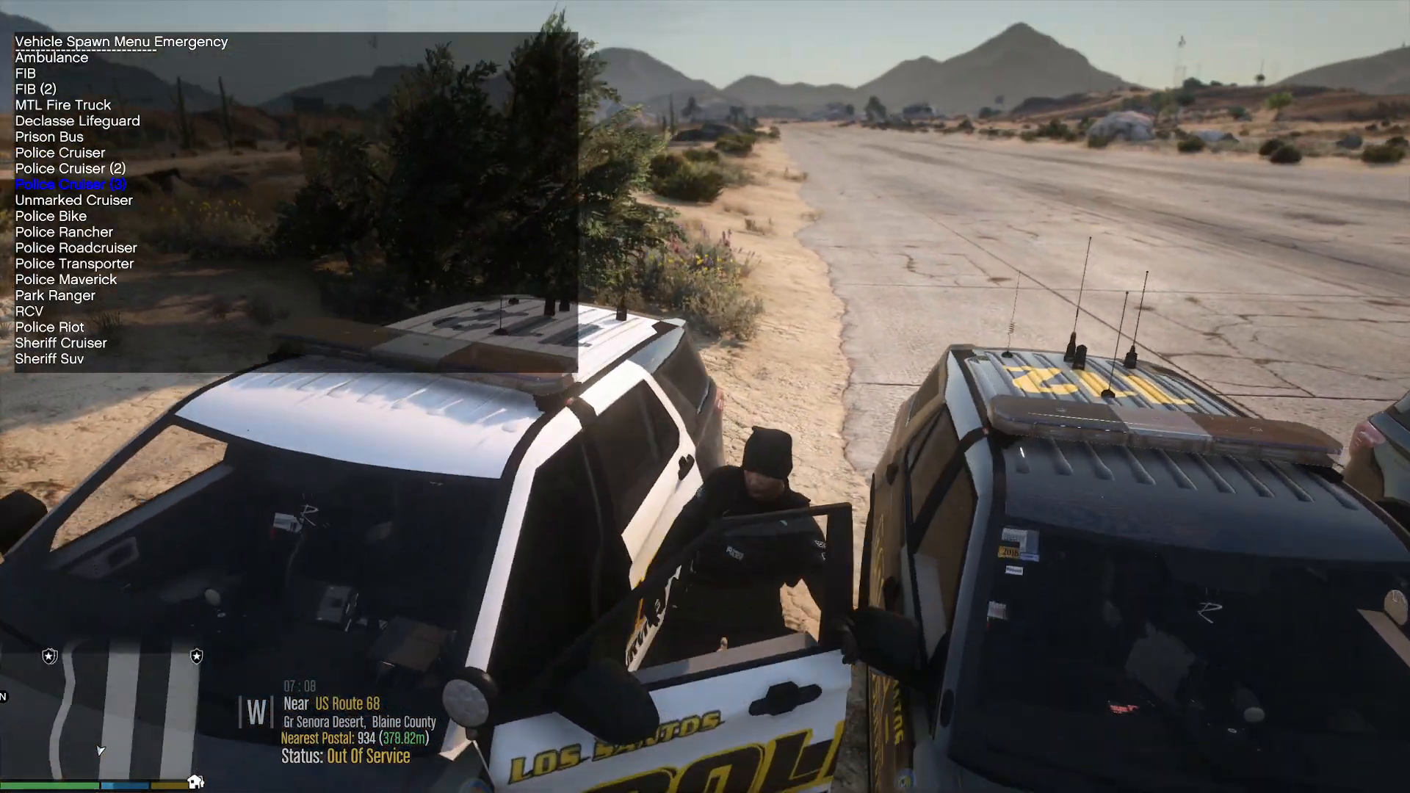
# Spawn the Police Bike in front of the parked cruisers and close the trainer.
pyautogui.press('Down')
pyautogui.press('Down')
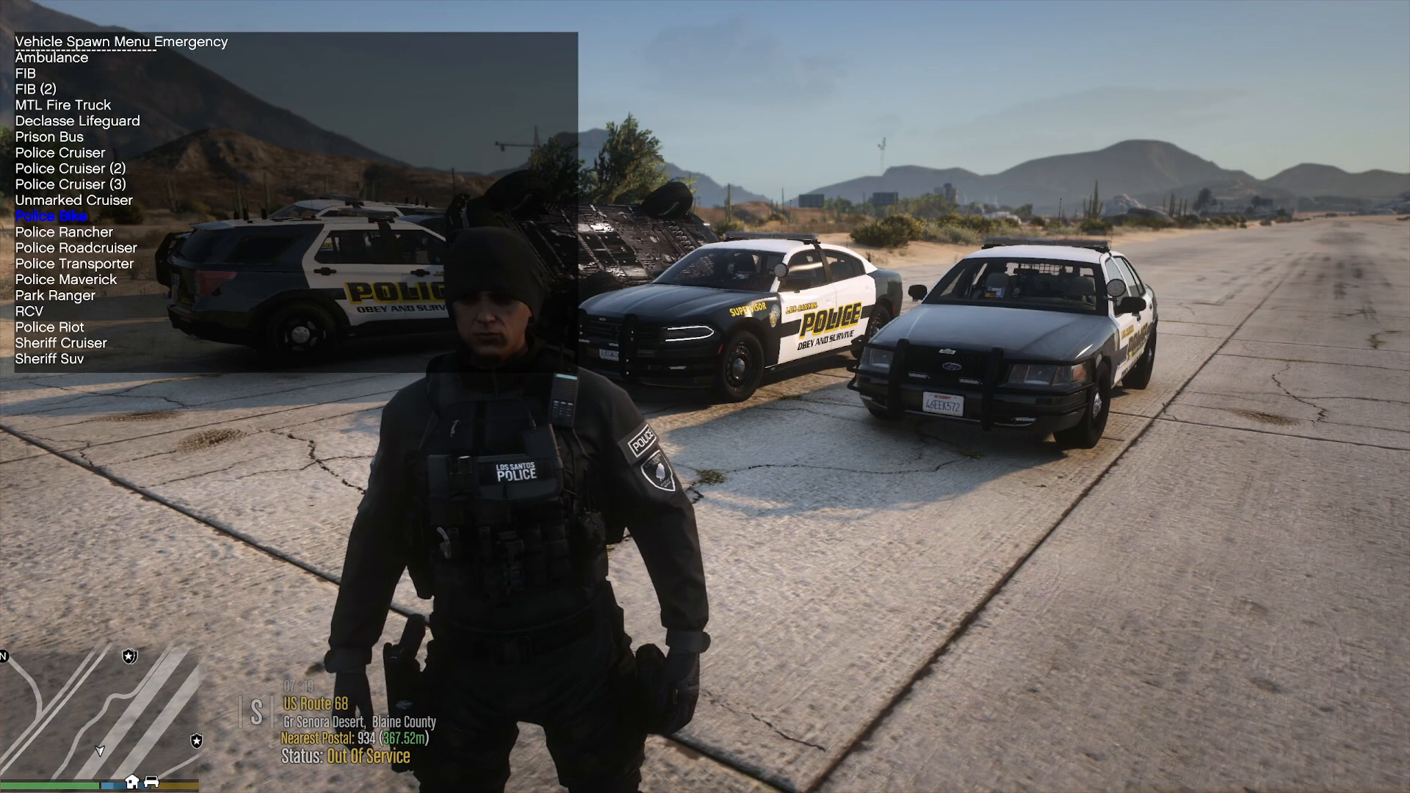
pyautogui.press('Return')
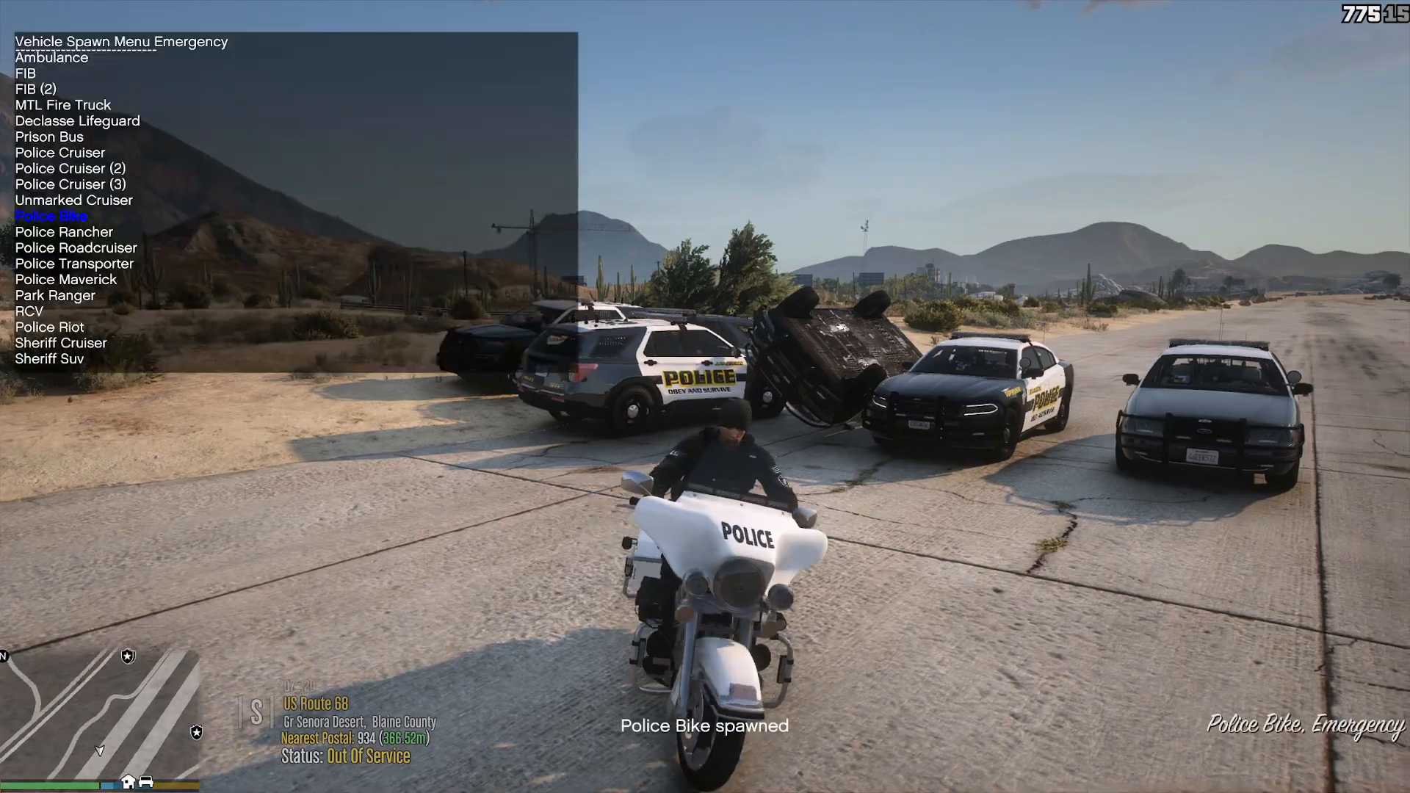
pyautogui.press('BackSpace')
pyautogui.press('BackSpace')
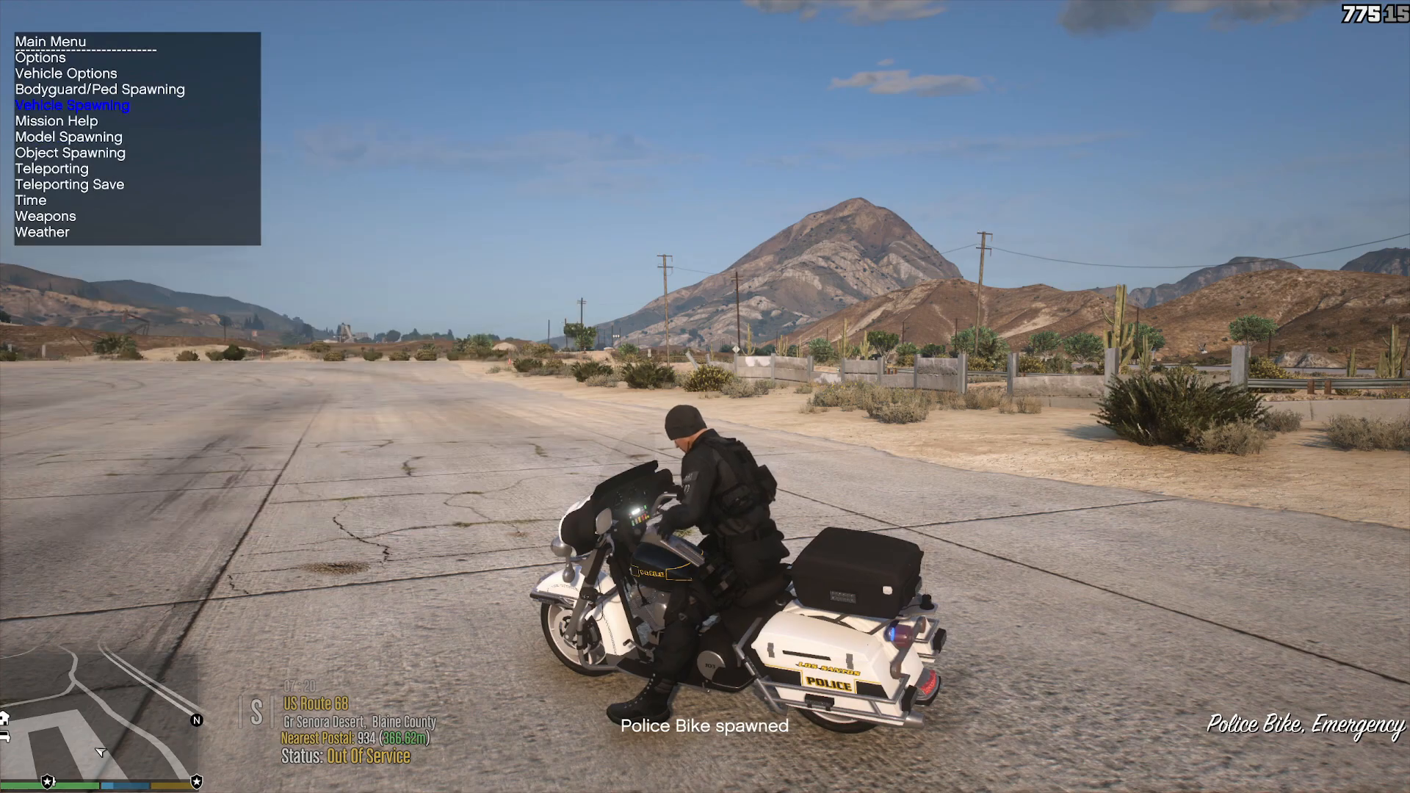
pyautogui.press('BackSpace')
# Test-ride the Police Bike up and down the airstrip to examine its livery and lights, and dismount beyond the parked cruisers.
pyautogui.press('w')
pyautogui.press('d')
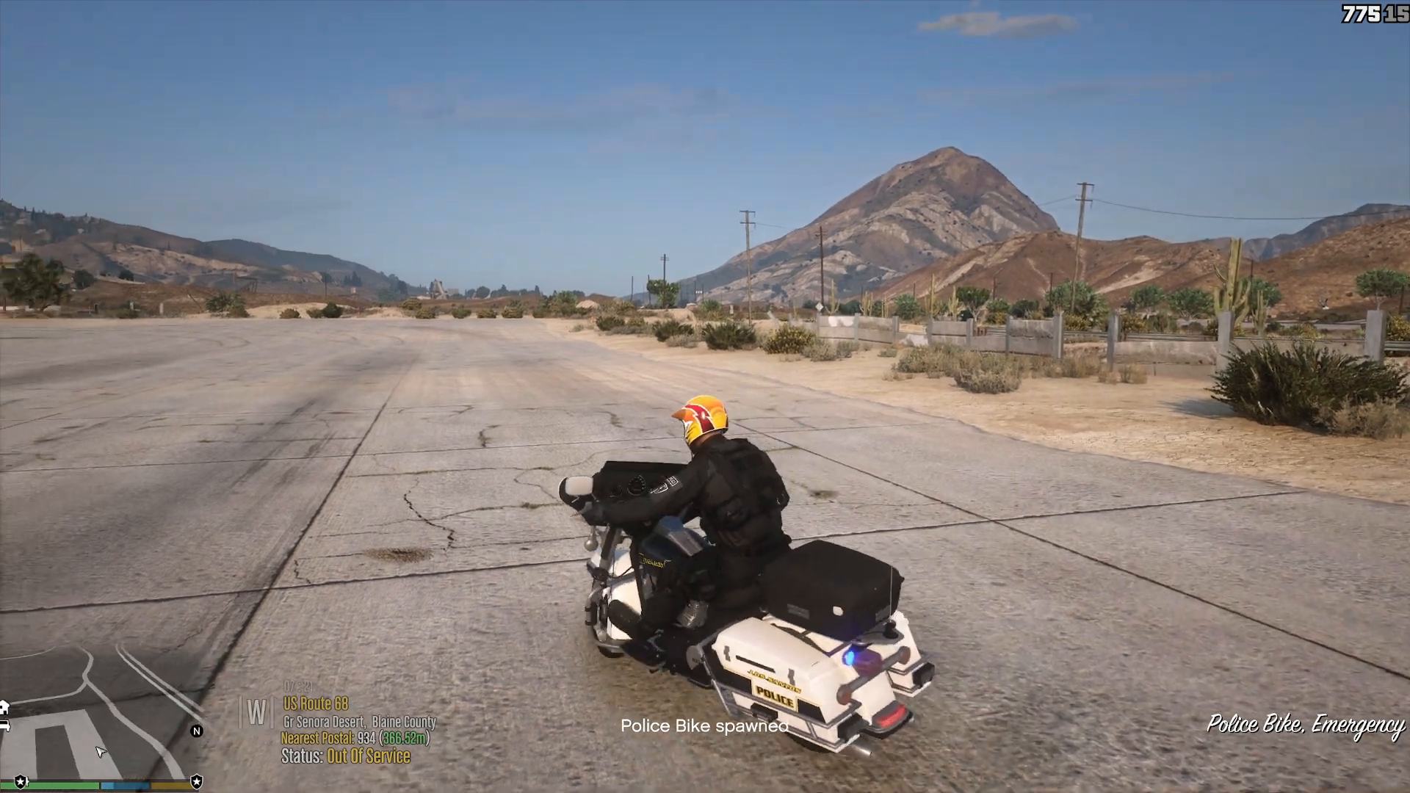
pyautogui.press('a')
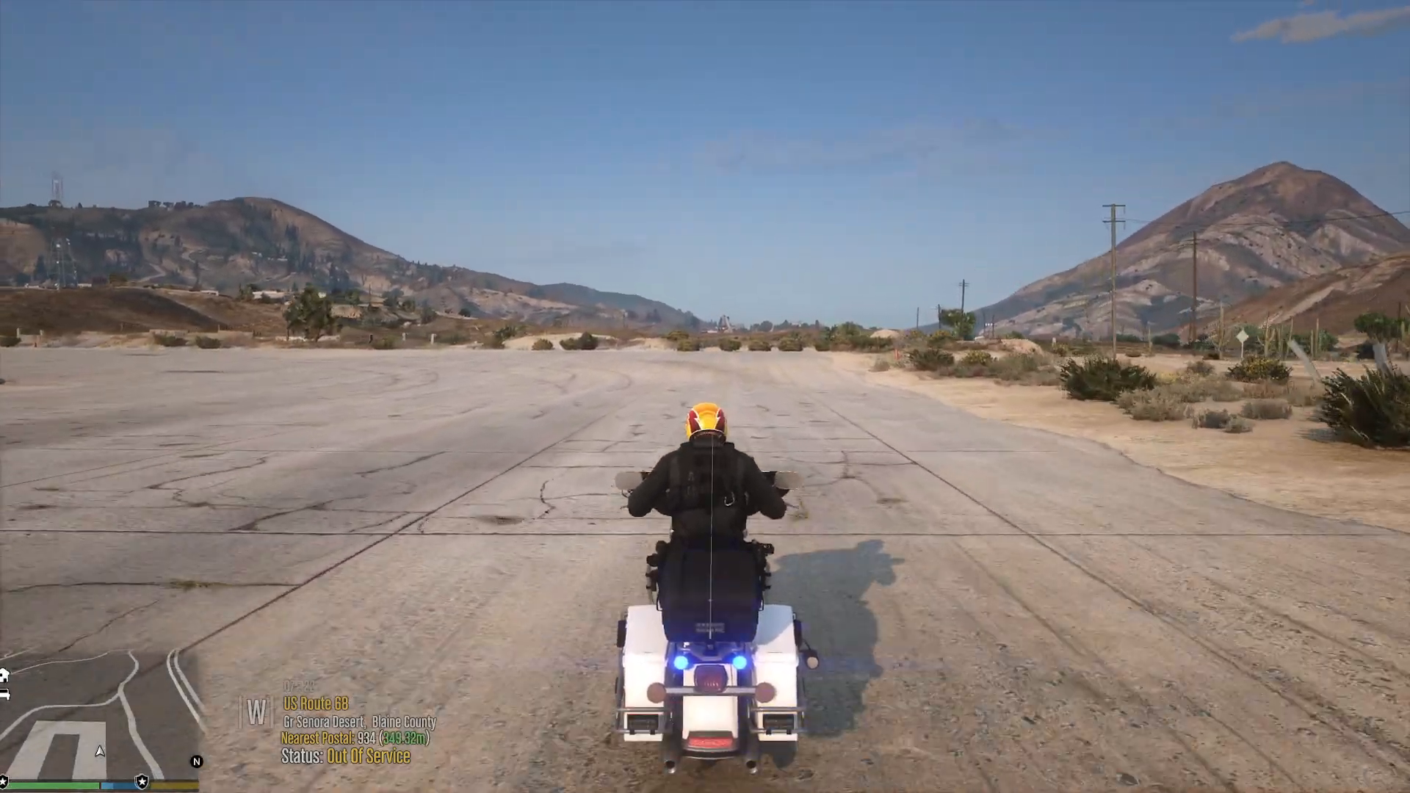
pyautogui.press('a')
pyautogui.press('d')
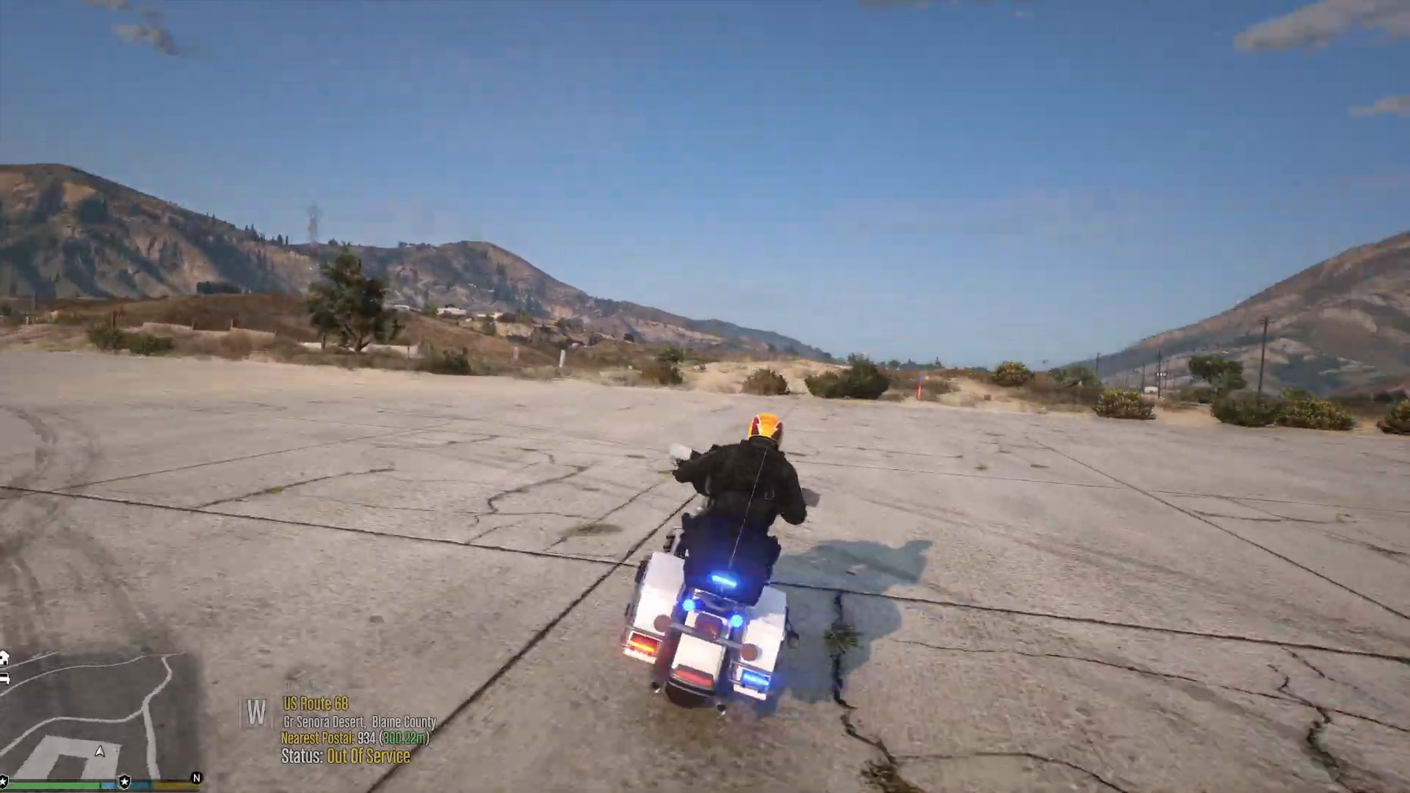
pyautogui.press('d')
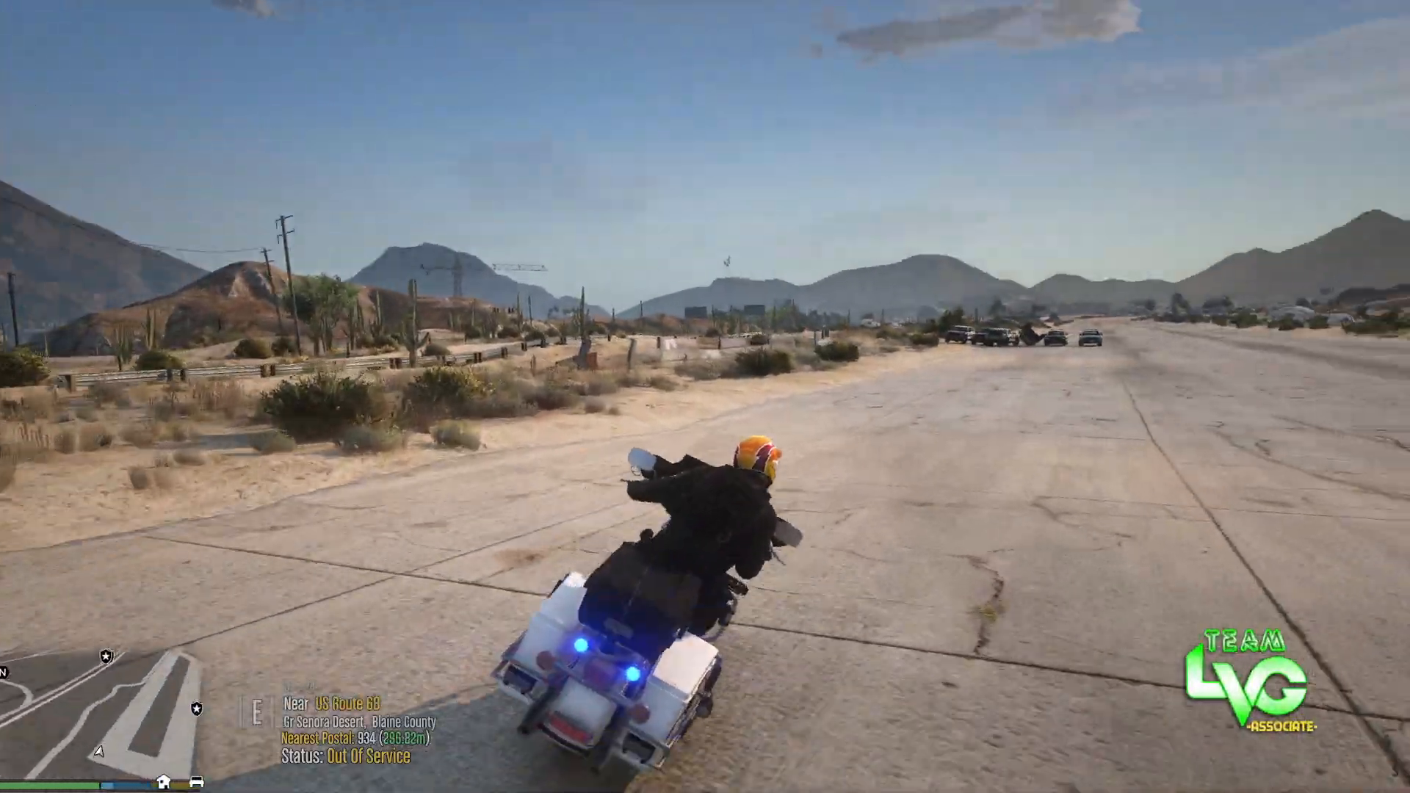
pyautogui.press('d')
pyautogui.press('a')
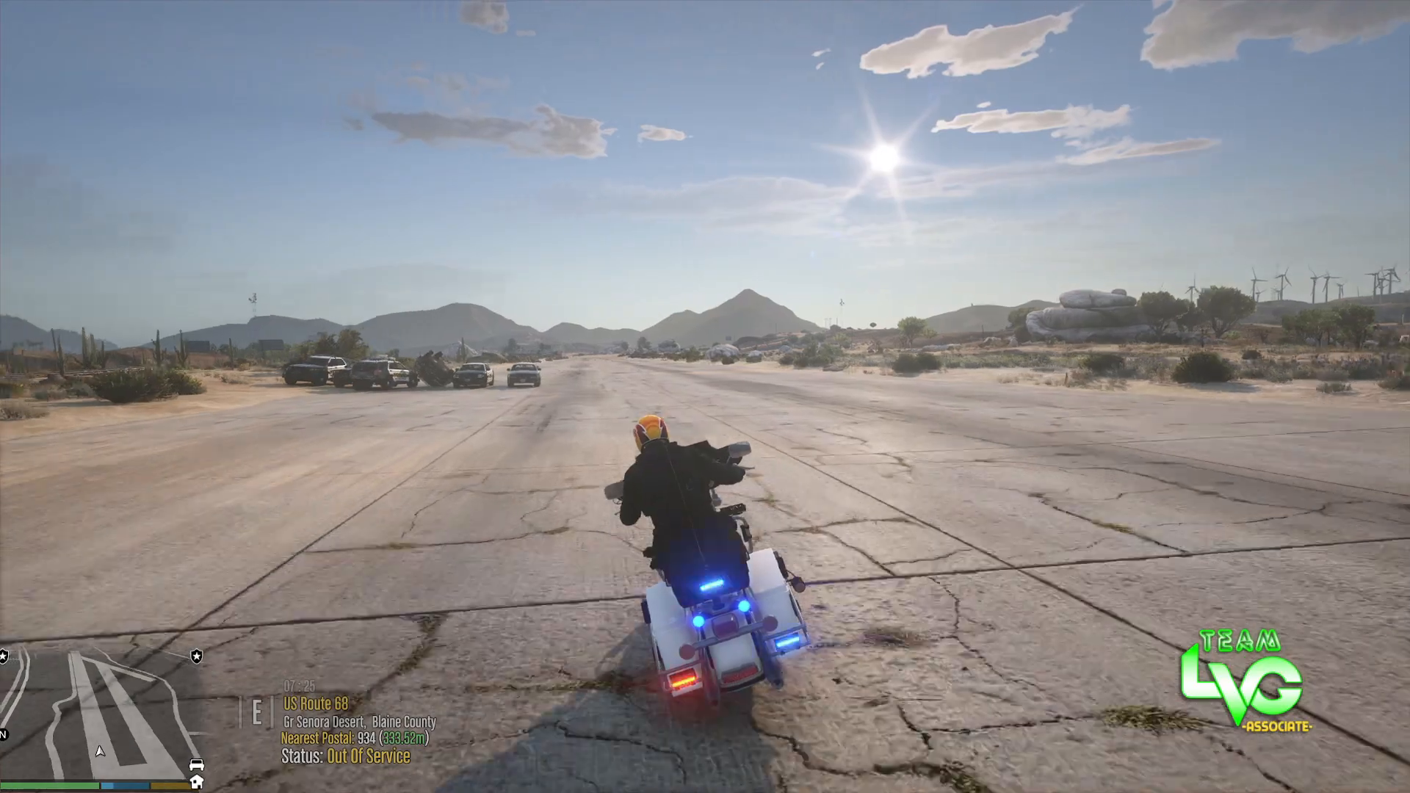
pyautogui.press('a')
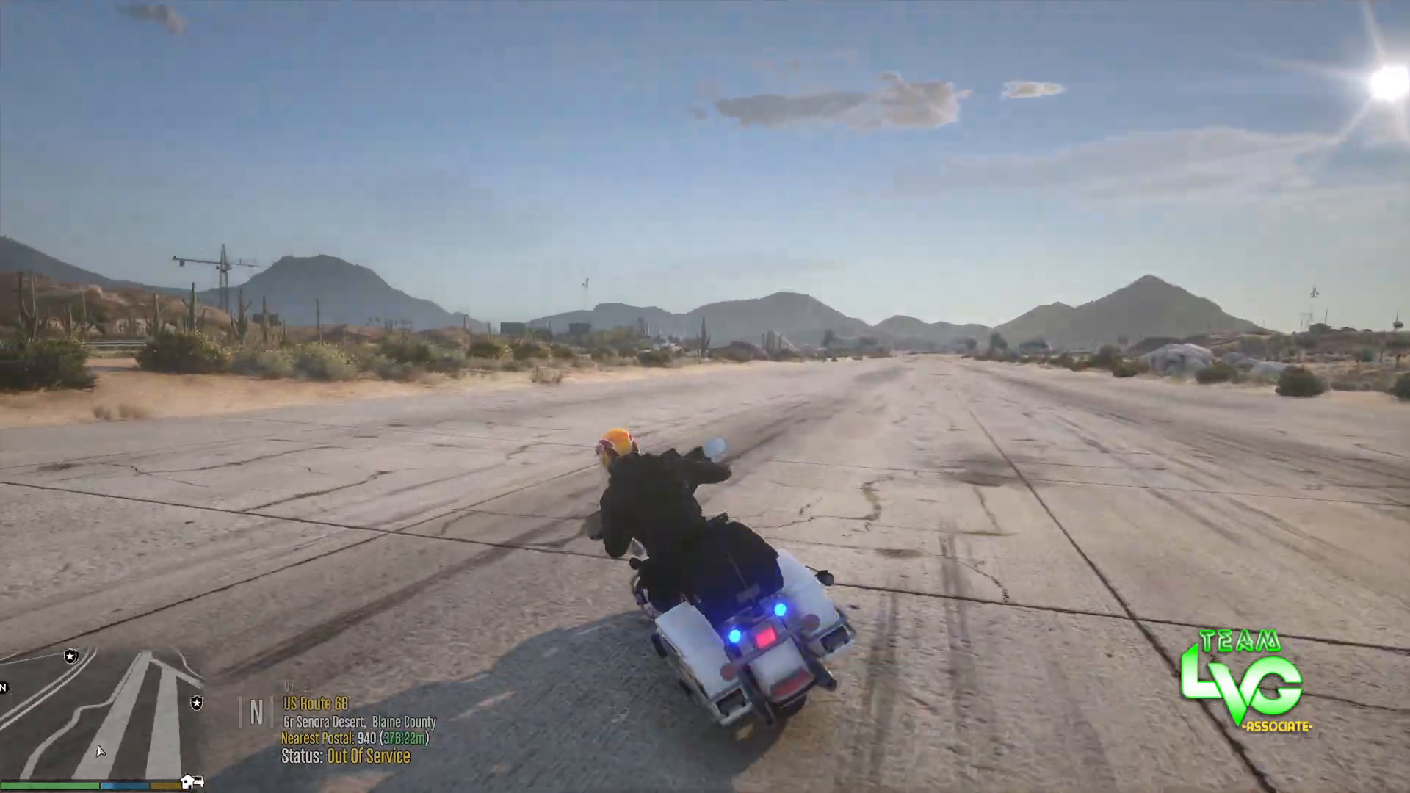
pyautogui.press('f')
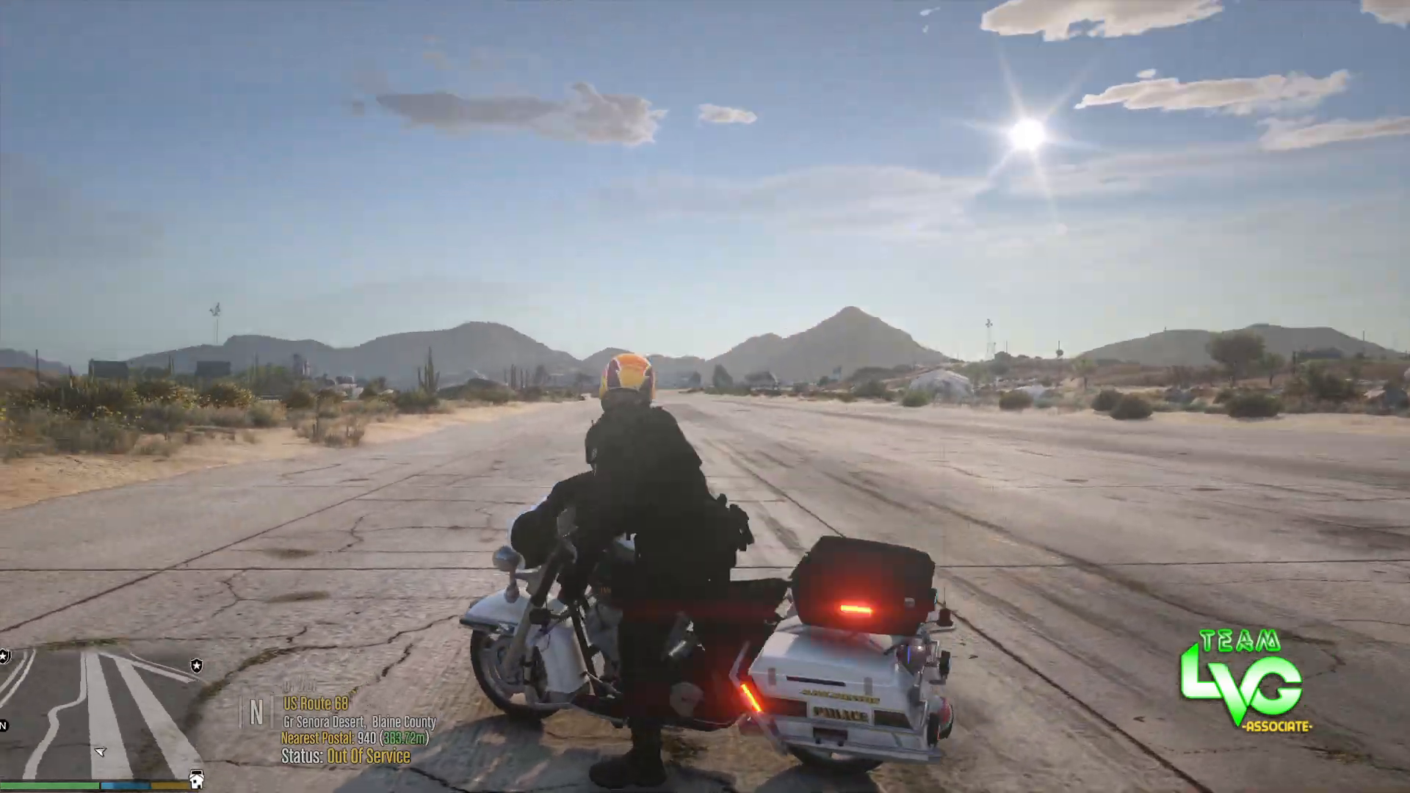
# Run back to the row of parked vehicles and get into the Police Cruiser with roof number 112.
pyautogui.press('w')
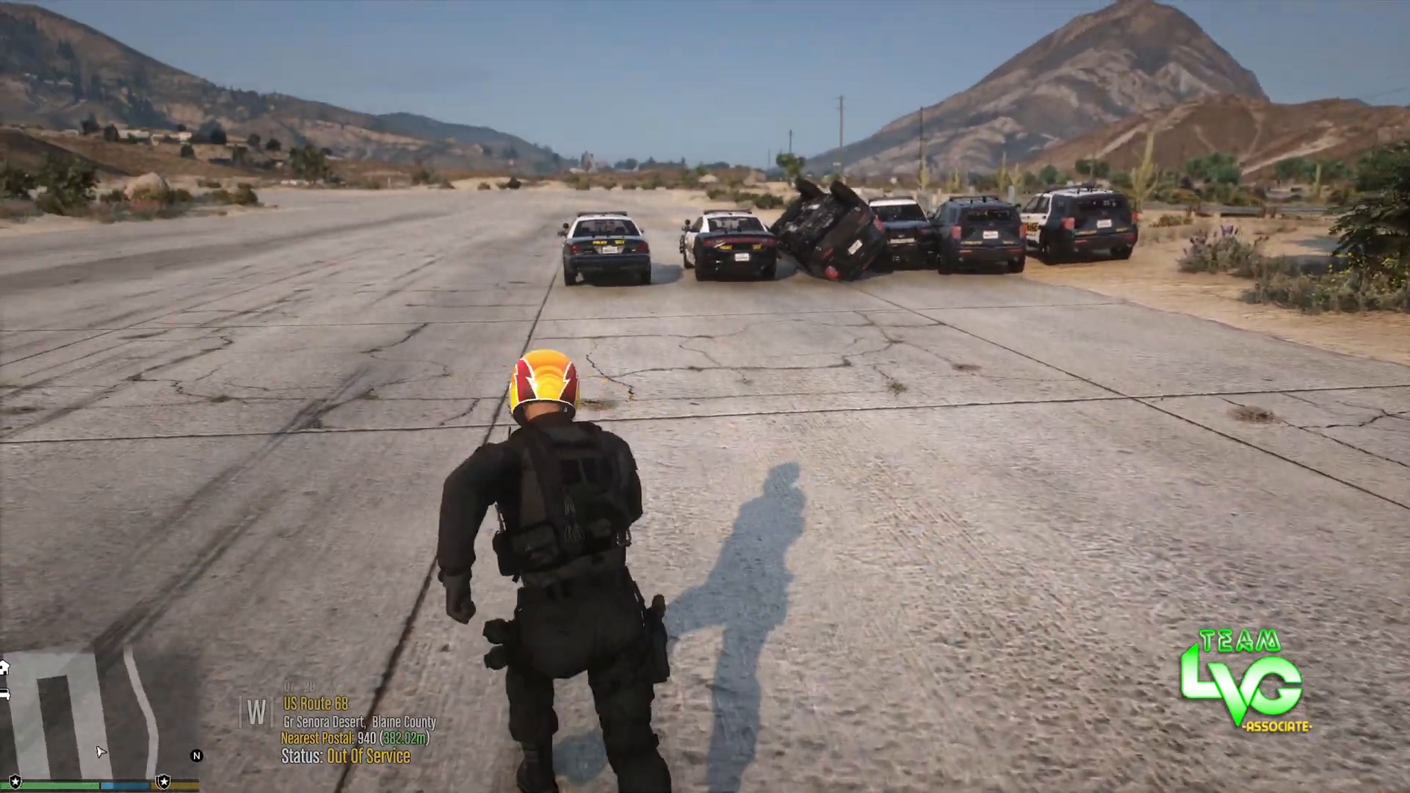
pyautogui.press('w')
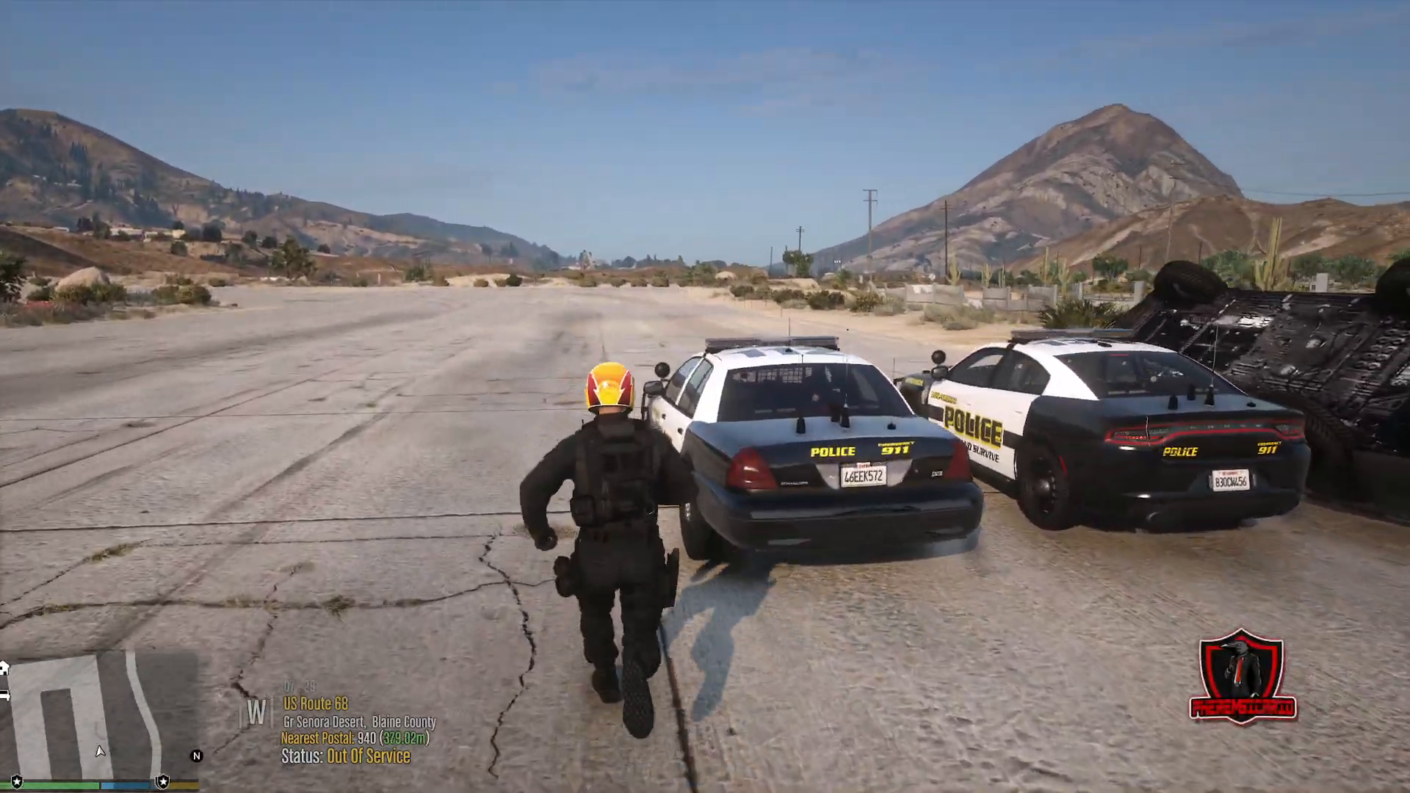
pyautogui.press('s')
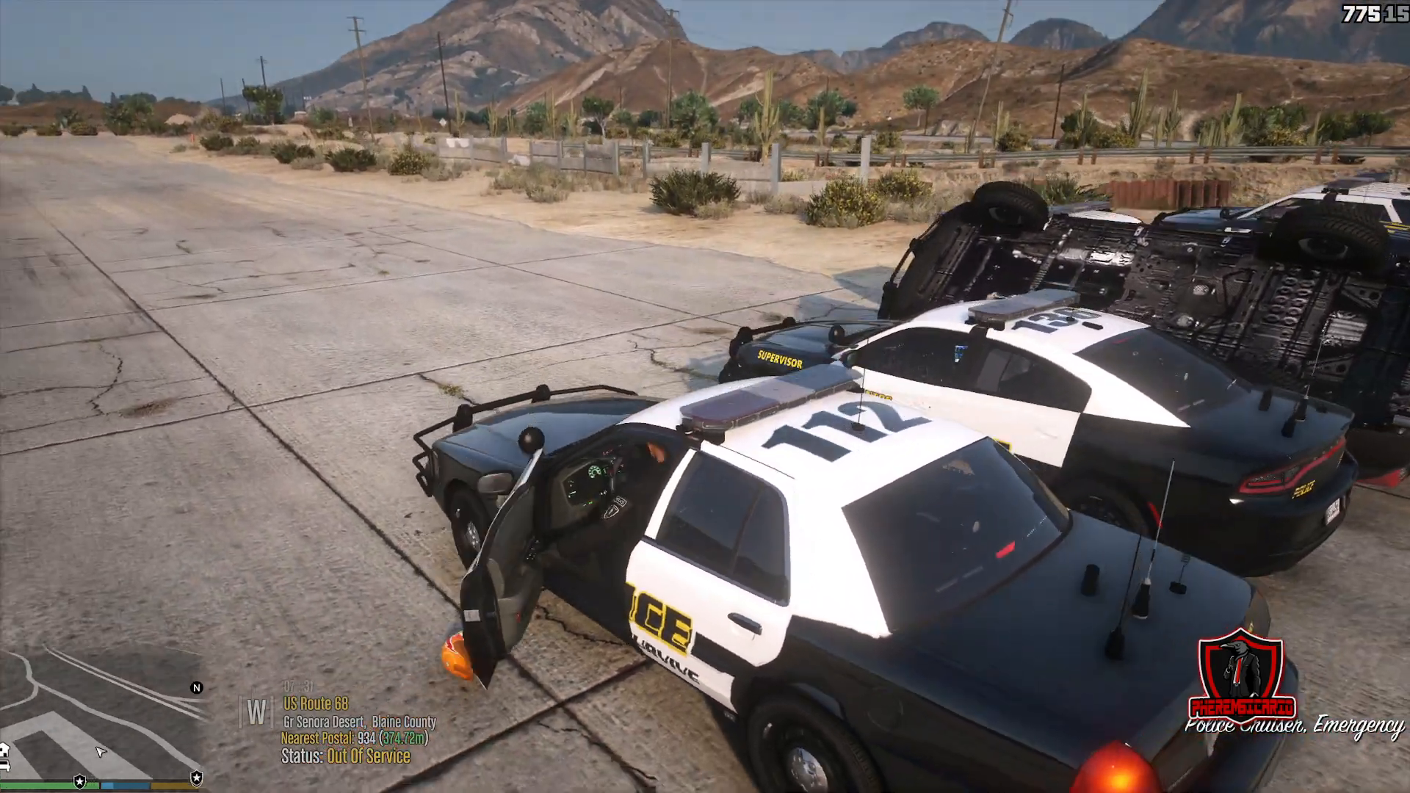
# Test-drive the Police Cruiser along the airstrip and back to examine its textures and handling, and get out.
pyautogui.press('w')
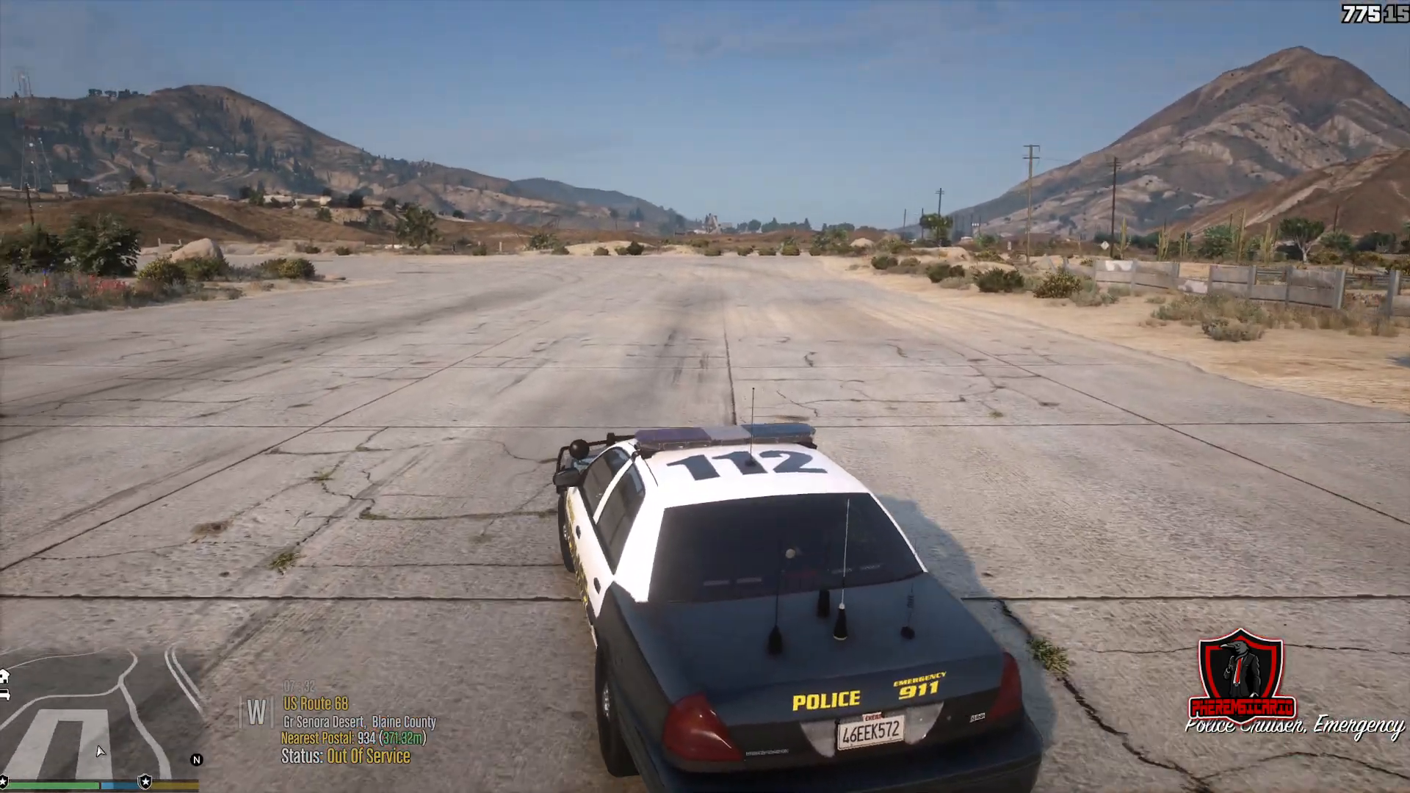
pyautogui.press('a')
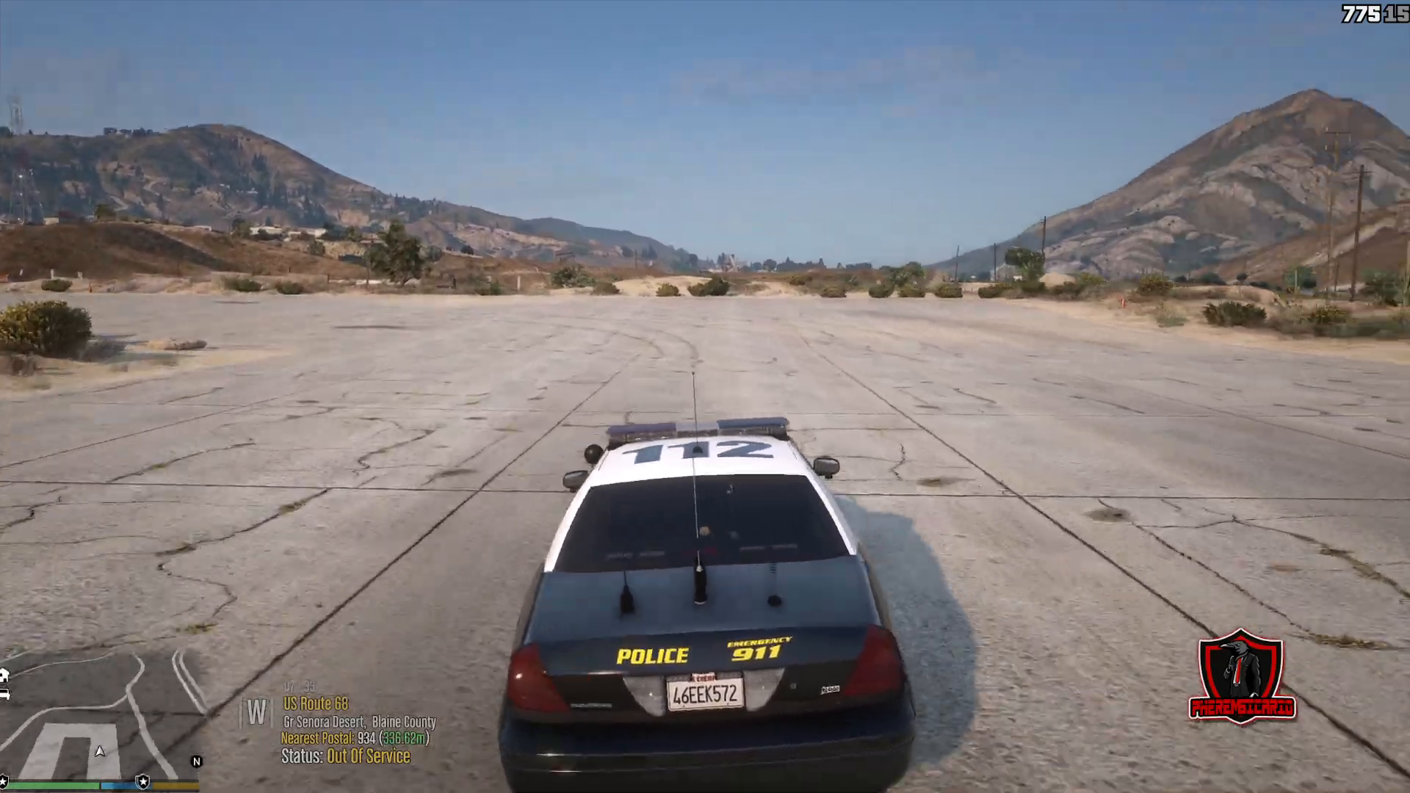
pyautogui.press('d')
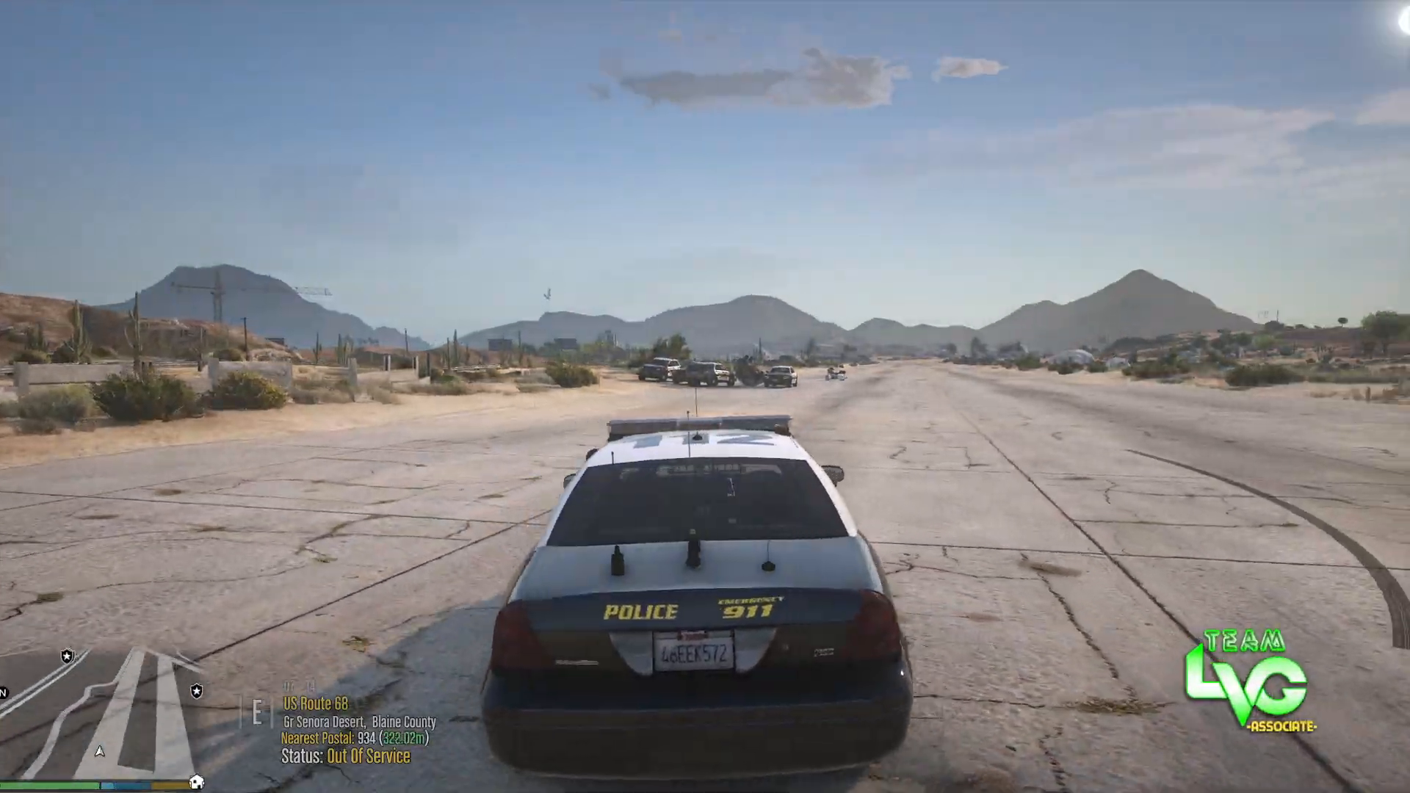
pyautogui.press('a')
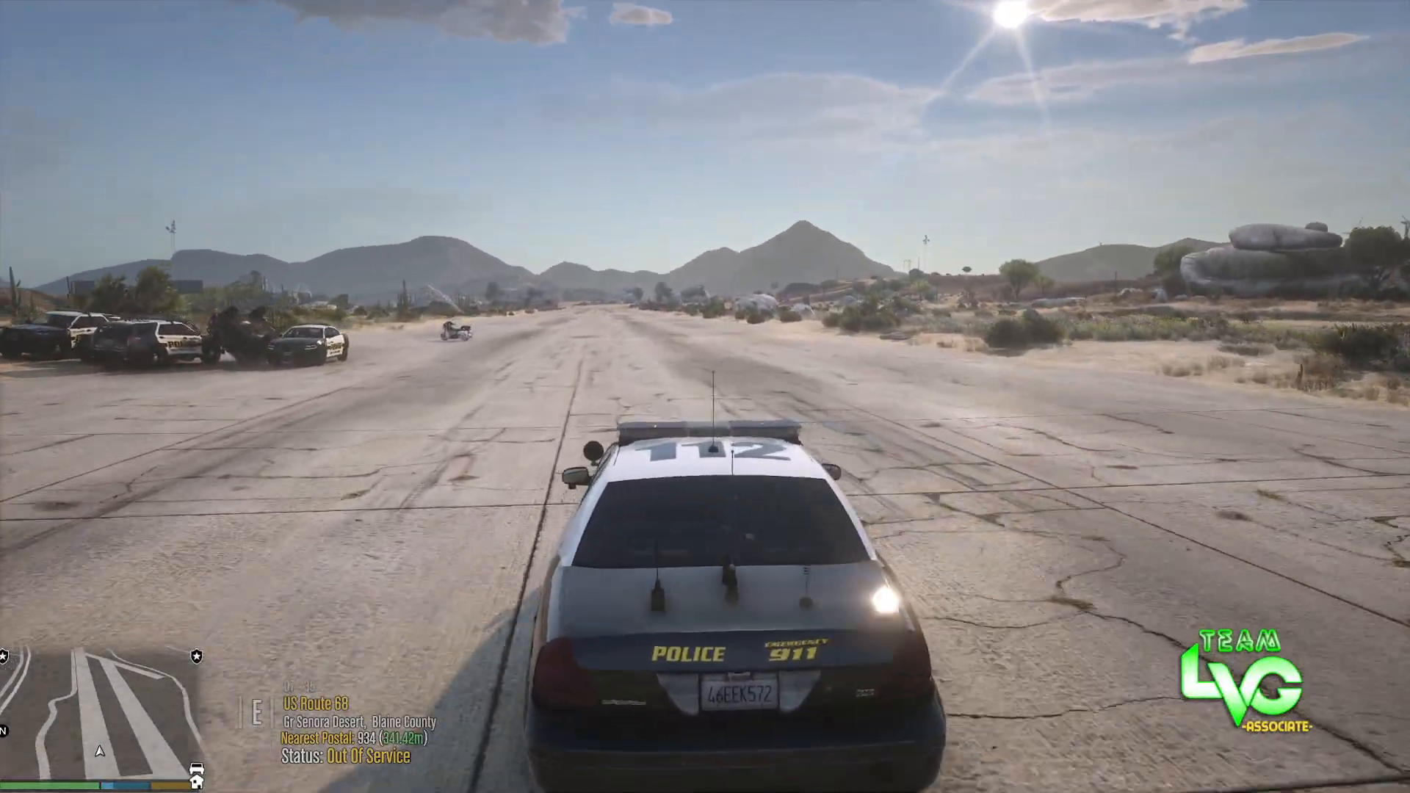
pyautogui.press('w')
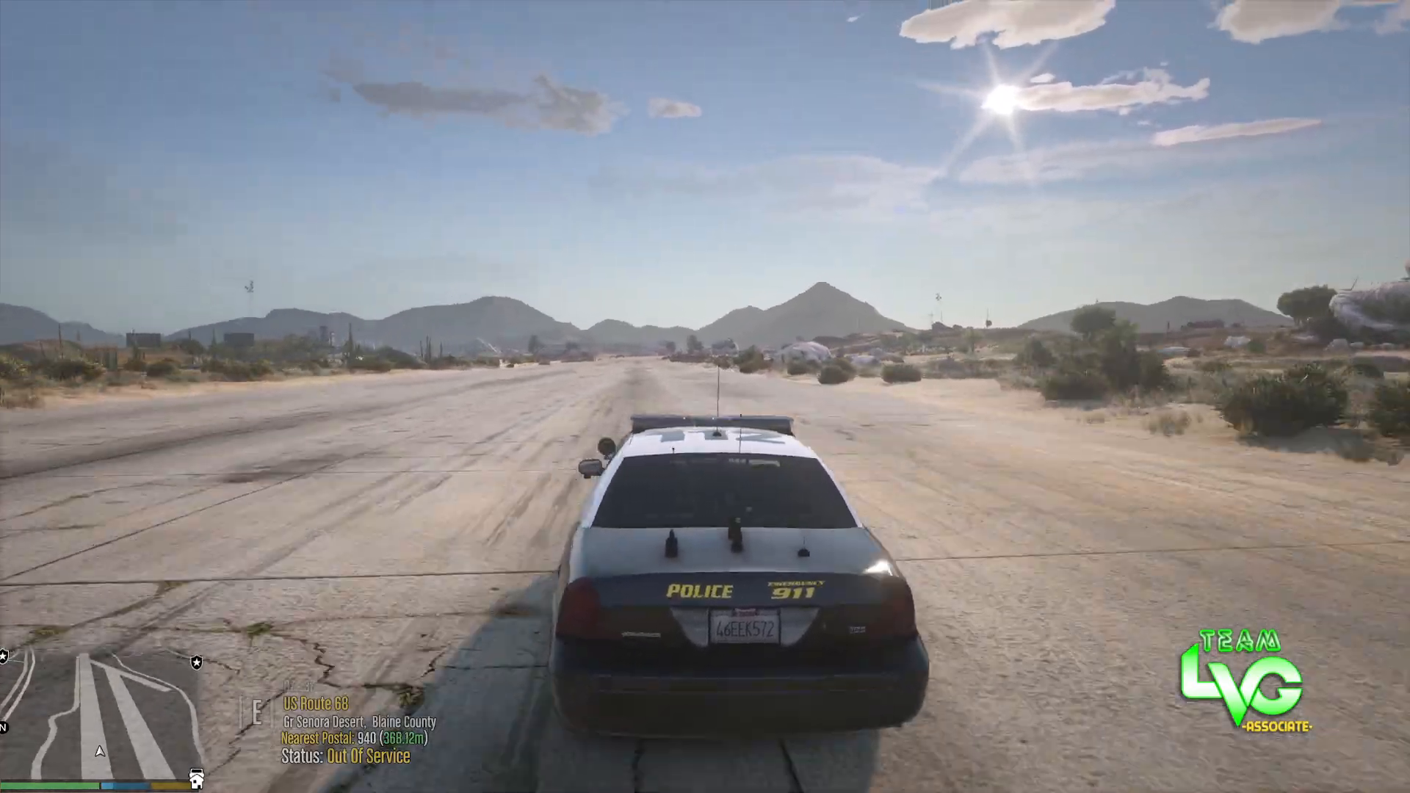
pyautogui.press('a')
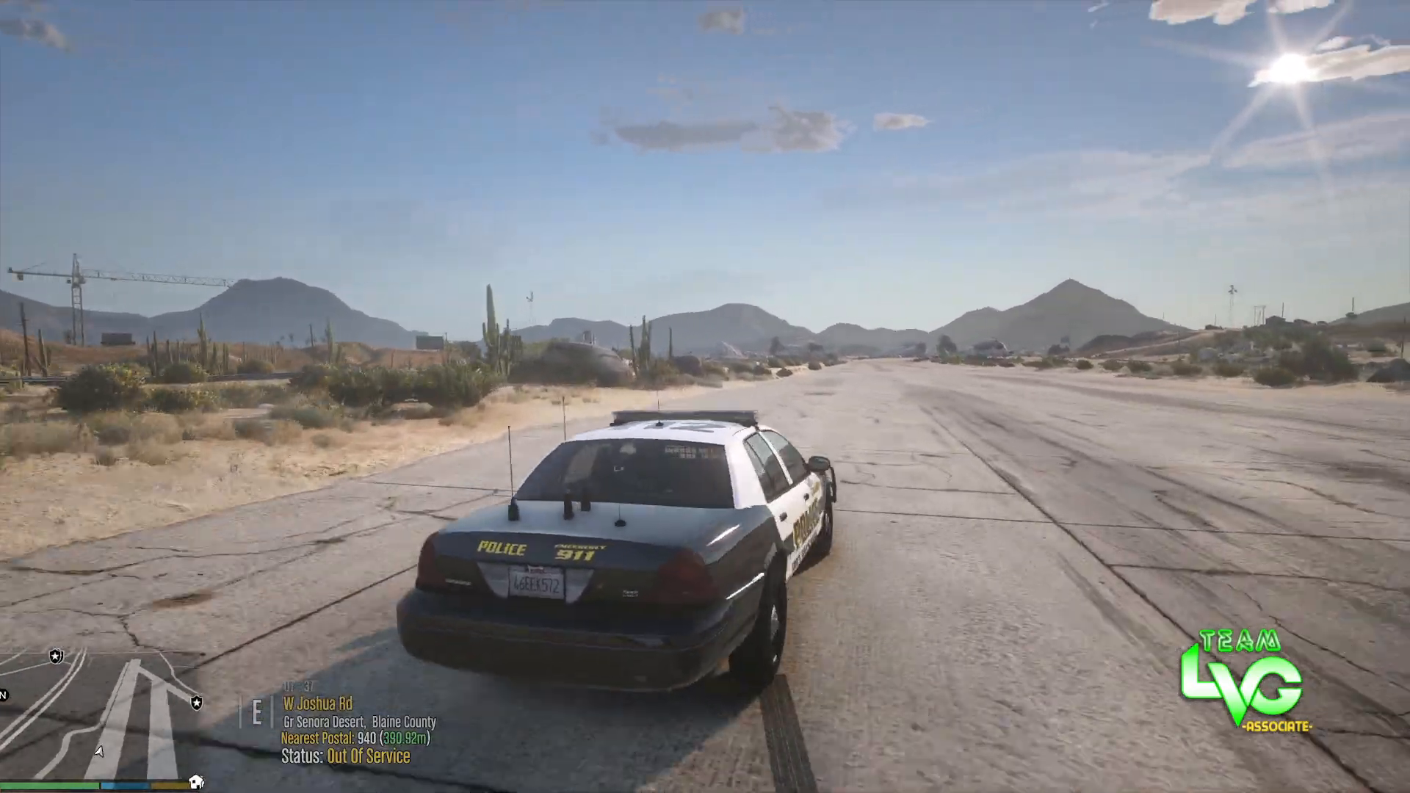
pyautogui.press('d')
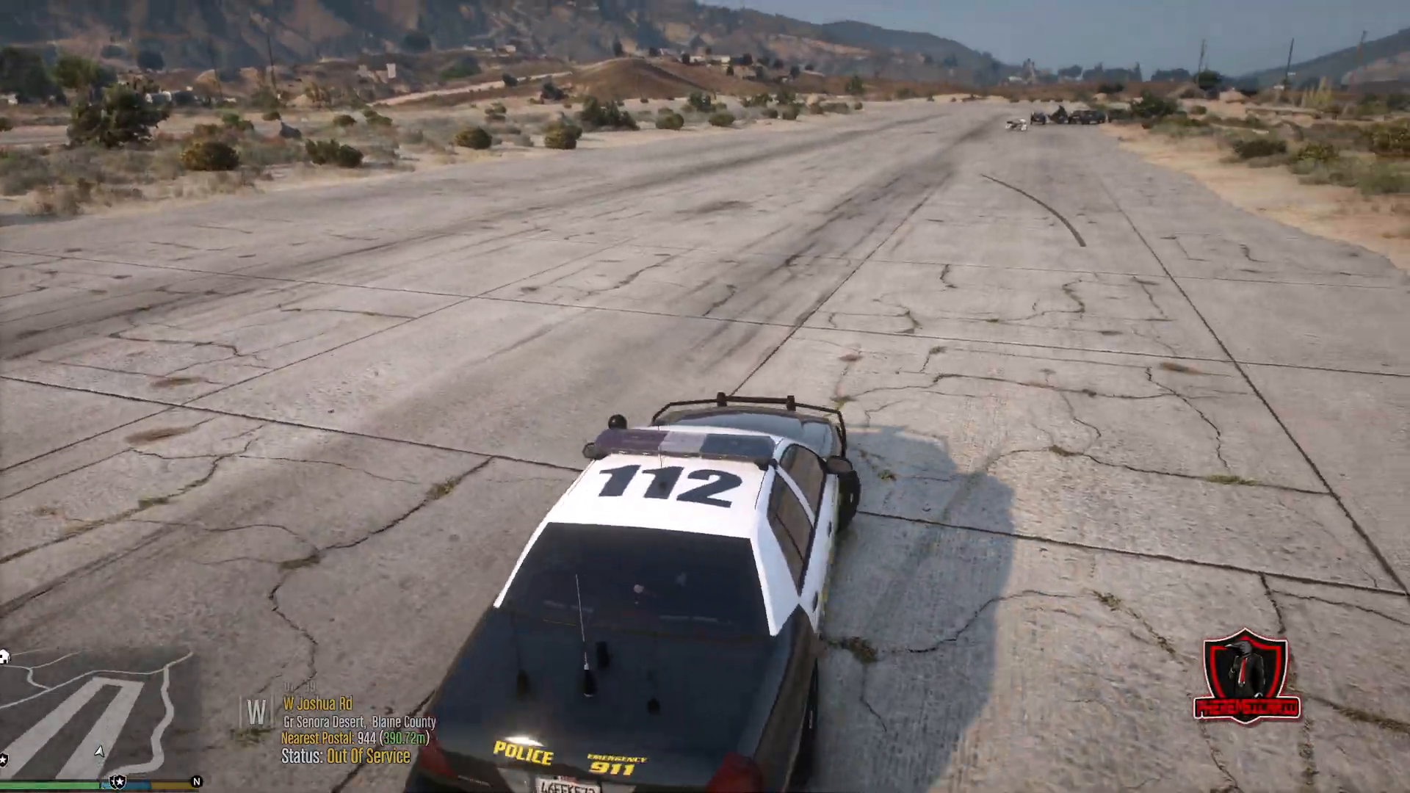
pyautogui.press('w')
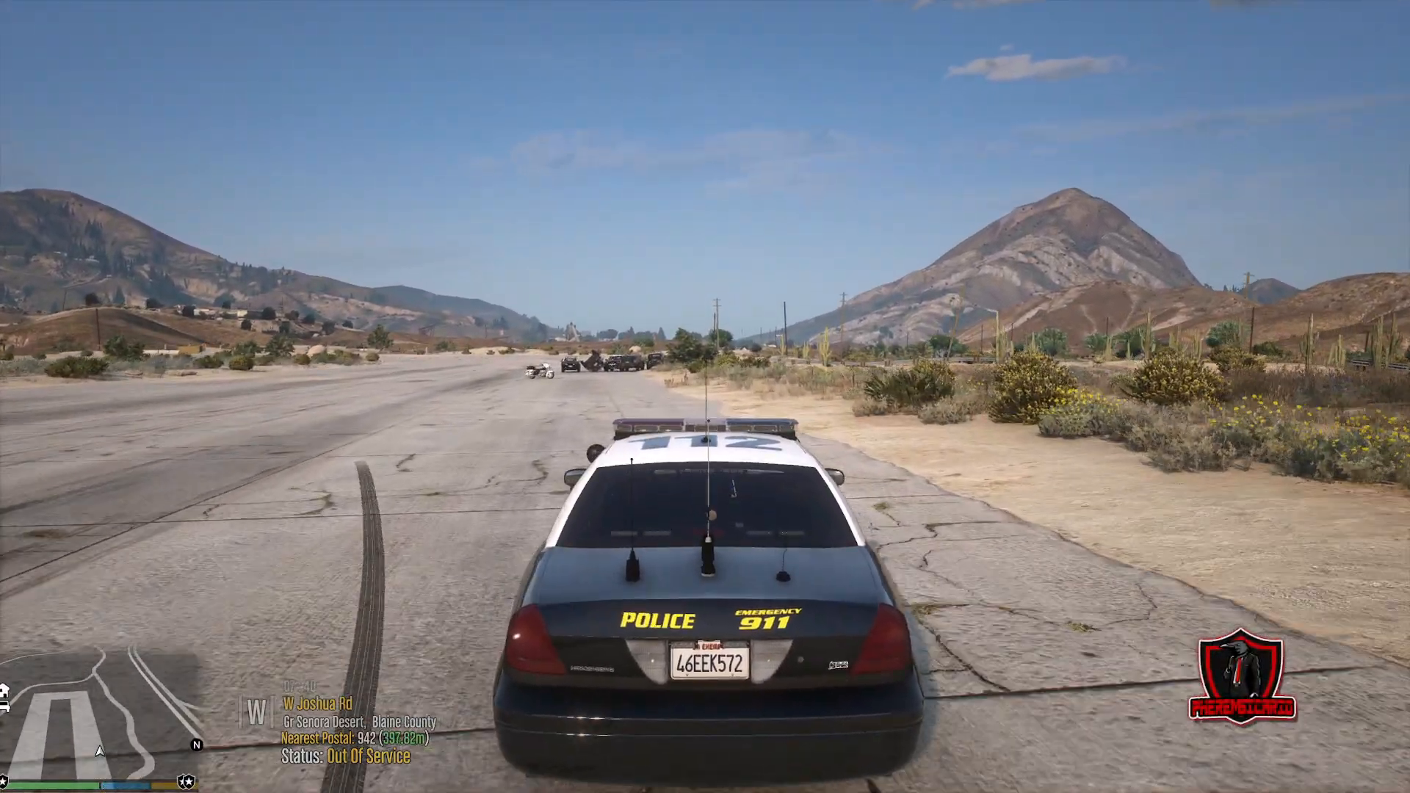
pyautogui.press('s')
pyautogui.press('f')
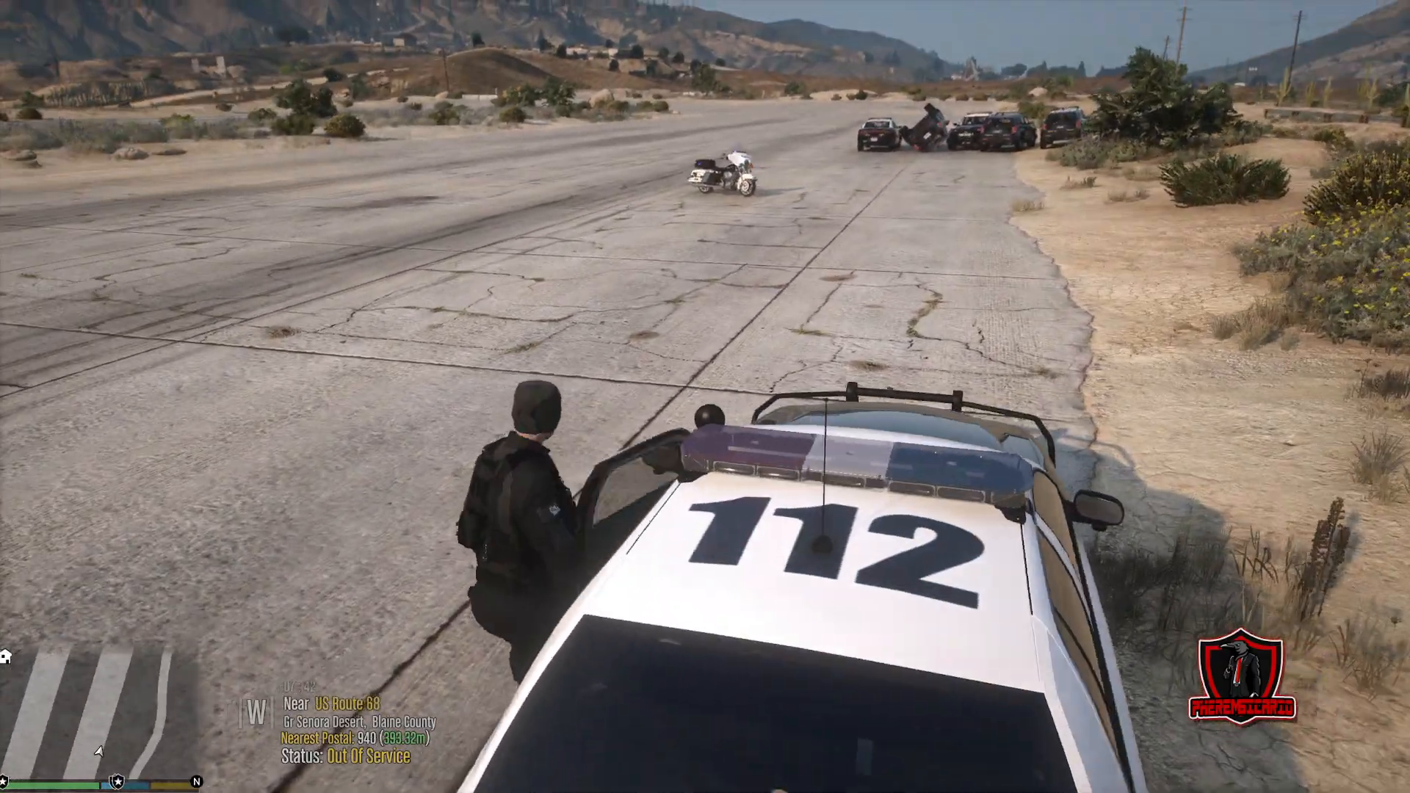
# Run back to the parked vehicles and get into the black-and-white police SUV with roof number 112.
pyautogui.press('w')
pyautogui.press('w')
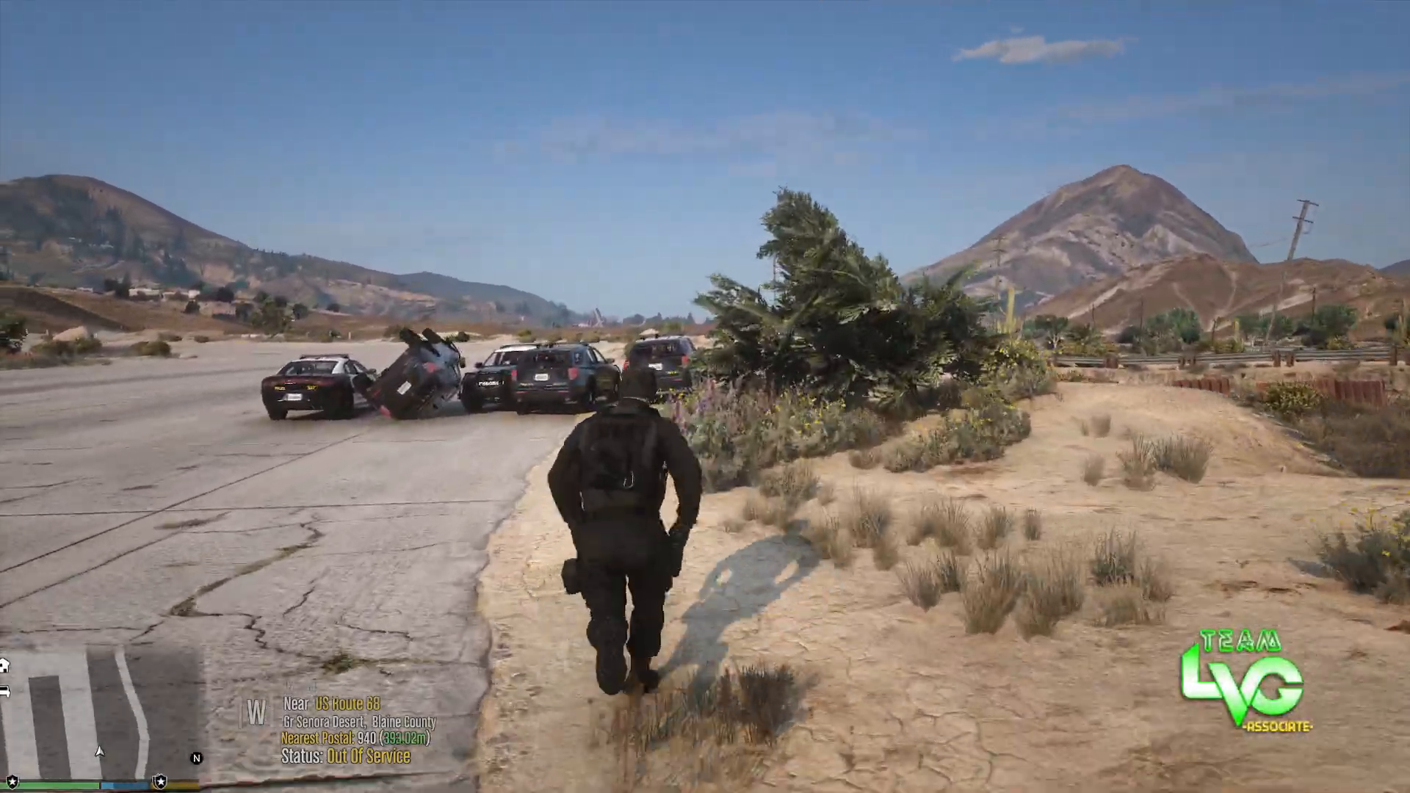
pyautogui.press('w')
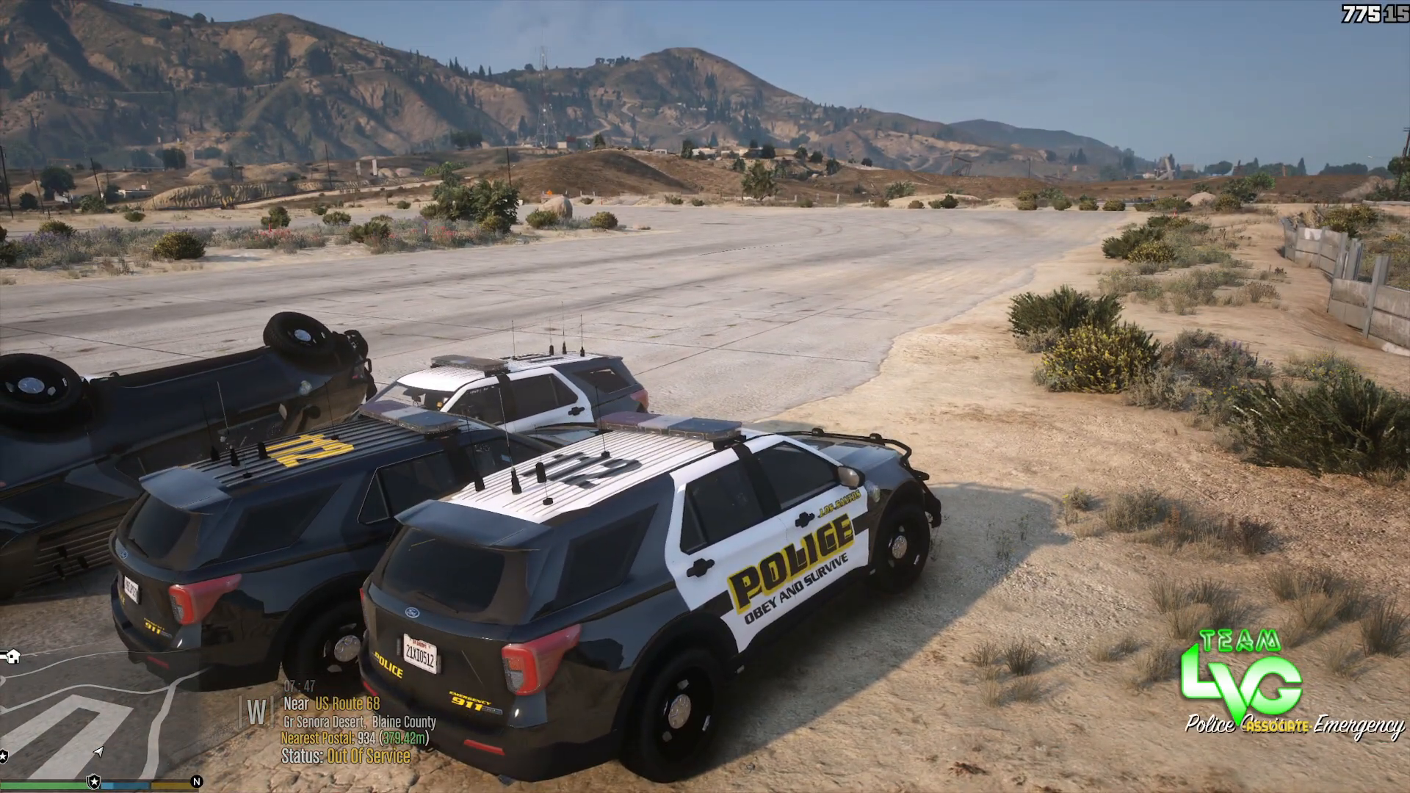
# Drive the police SUV away from the parked vehicles and weave along the airstrip to test its steering.
pyautogui.press('w')
pyautogui.press('a')
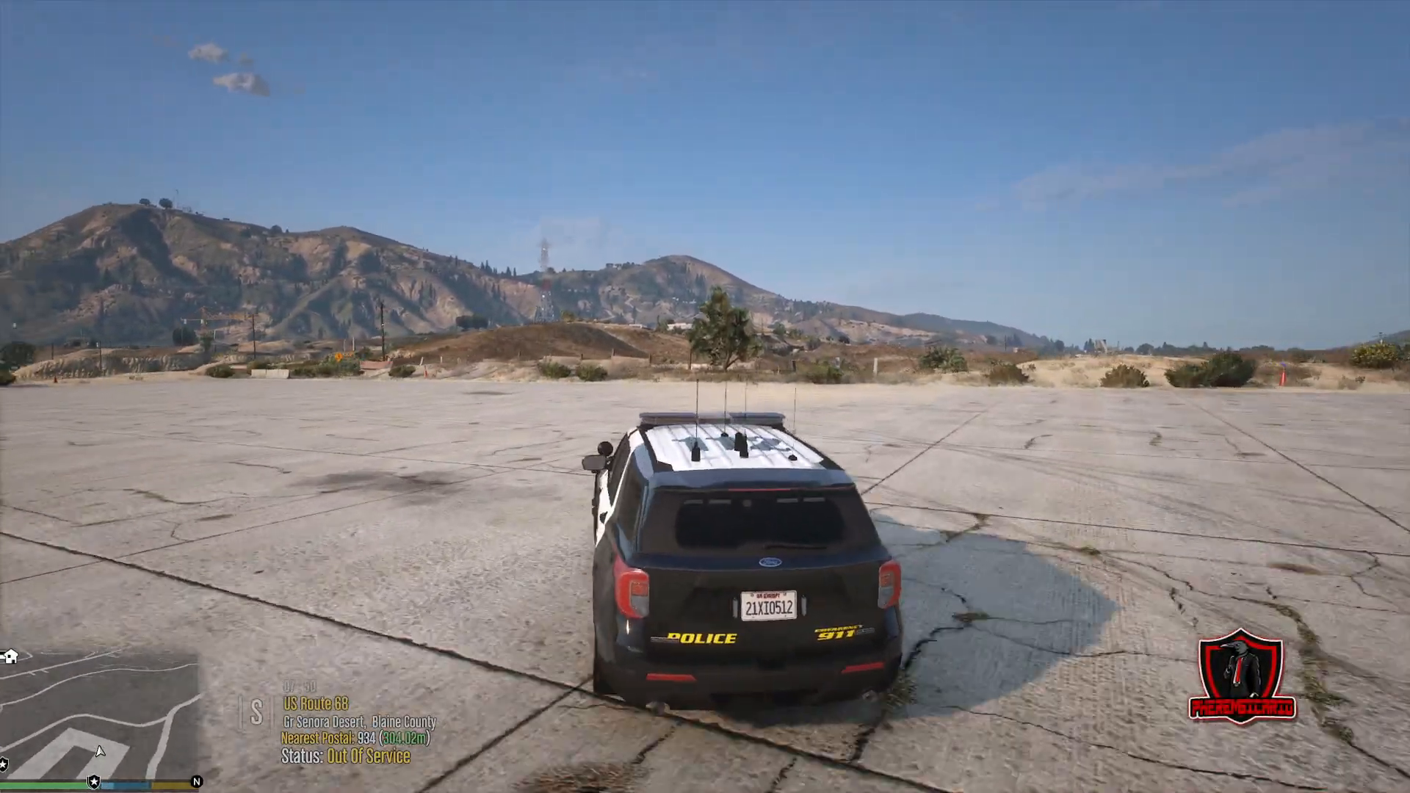
pyautogui.press('w')
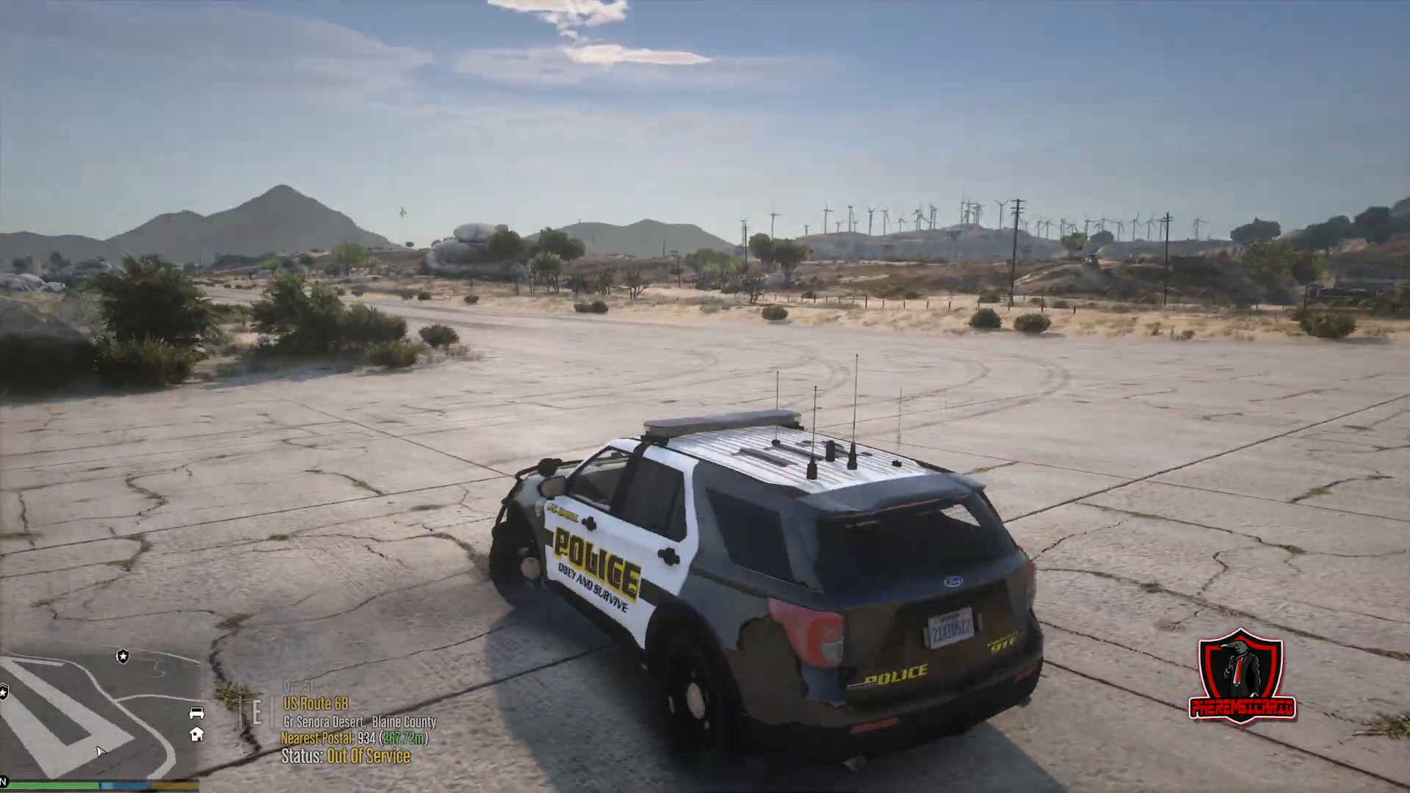
pyautogui.press('d')
pyautogui.press('w')
pyautogui.press('d')
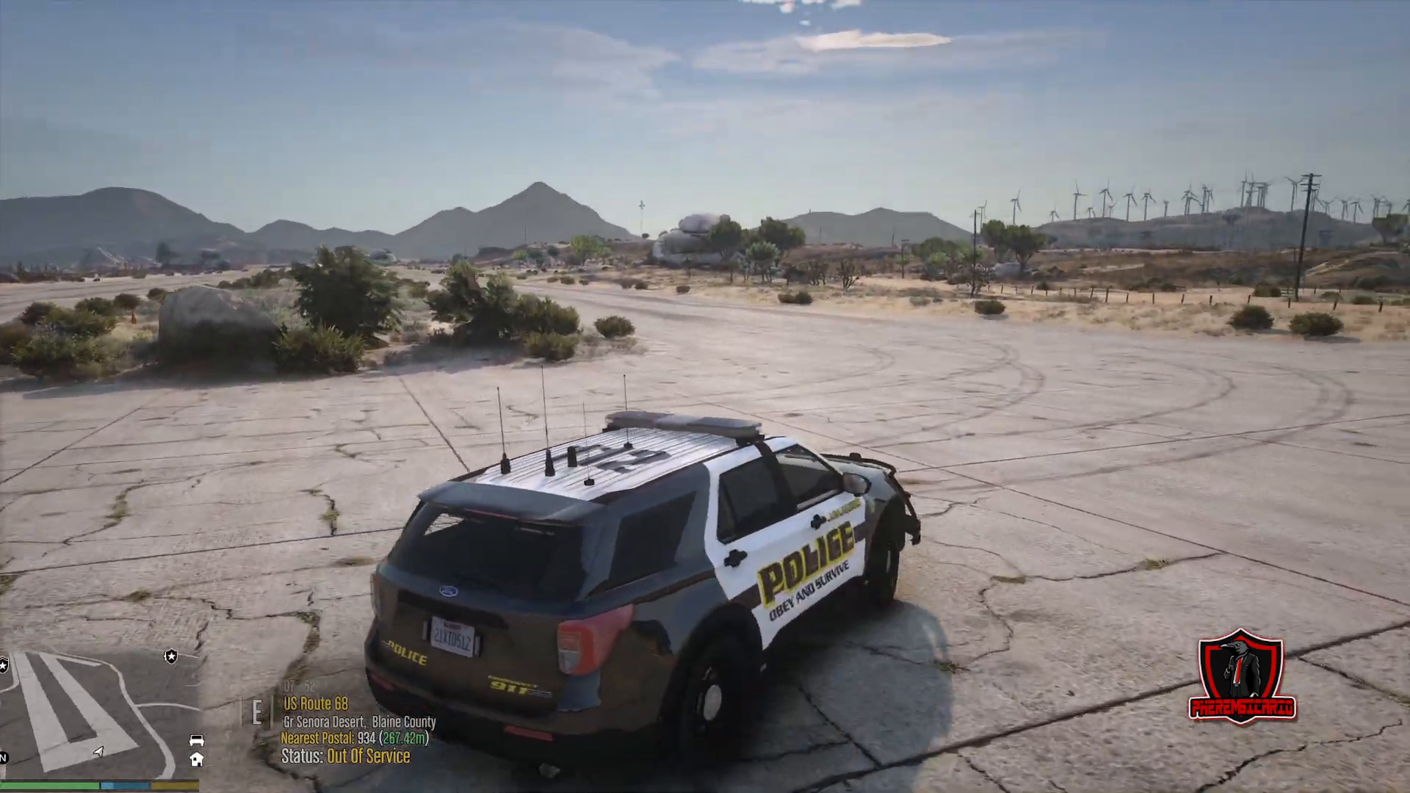
pyautogui.press('a')
pyautogui.press('d')
pyautogui.press('a')
pyautogui.press('w')
pyautogui.press('a')
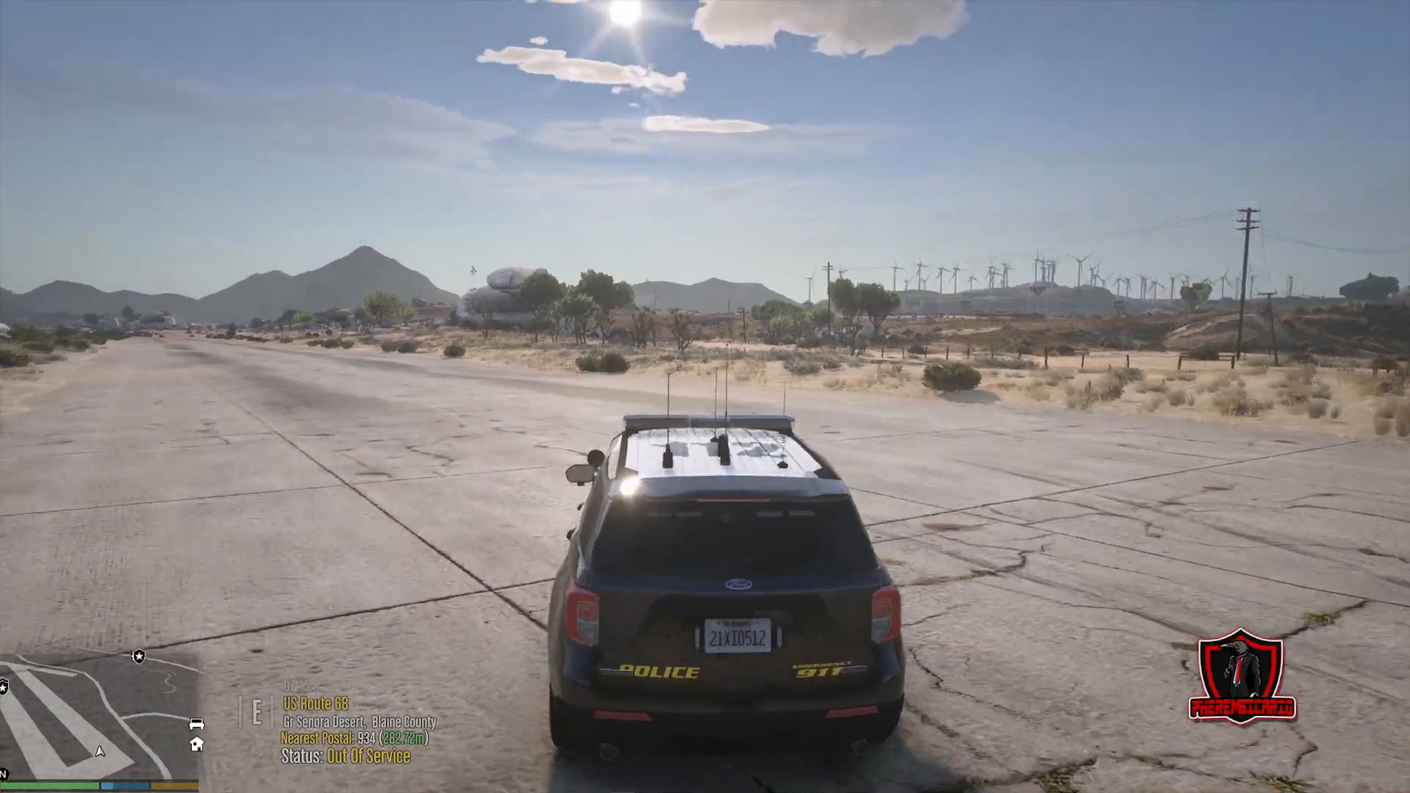
pyautogui.press('a')
pyautogui.press('w')
pyautogui.press('a')
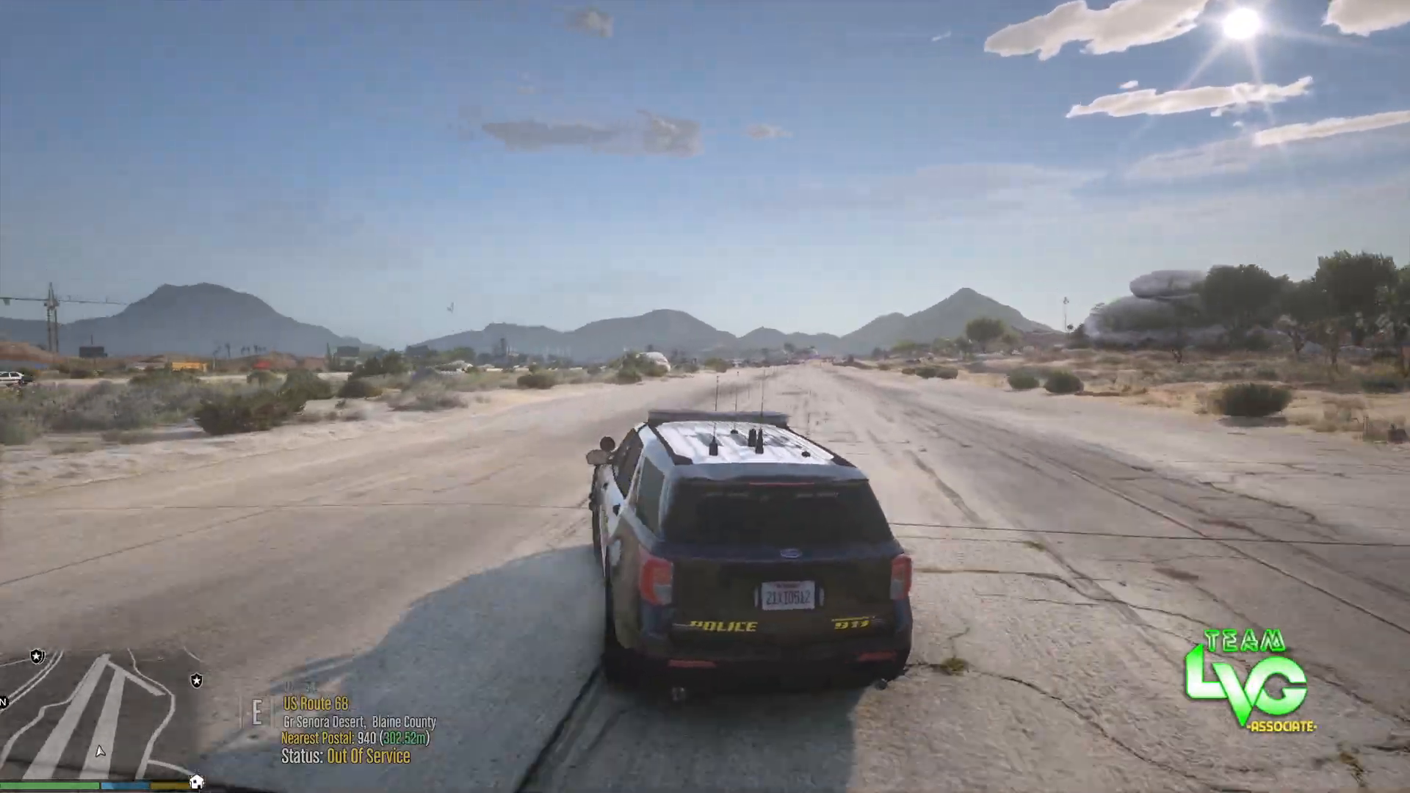
# Swerve the police SUV into the scrub beside the airstrip, drive back onto the pavement and stop.
pyautogui.press('d')
pyautogui.press('s')
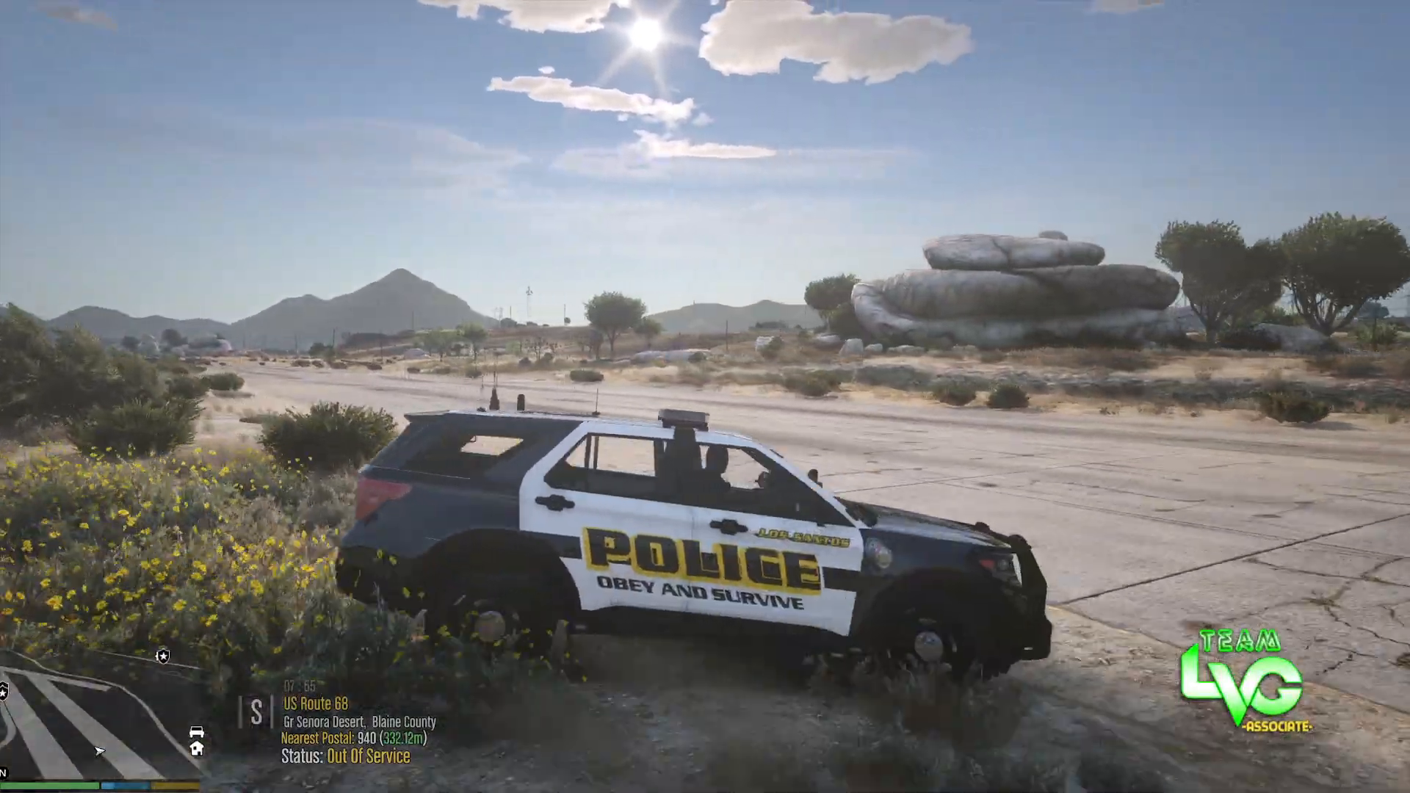
pyautogui.press('d')
pyautogui.press('w')
pyautogui.press('a')
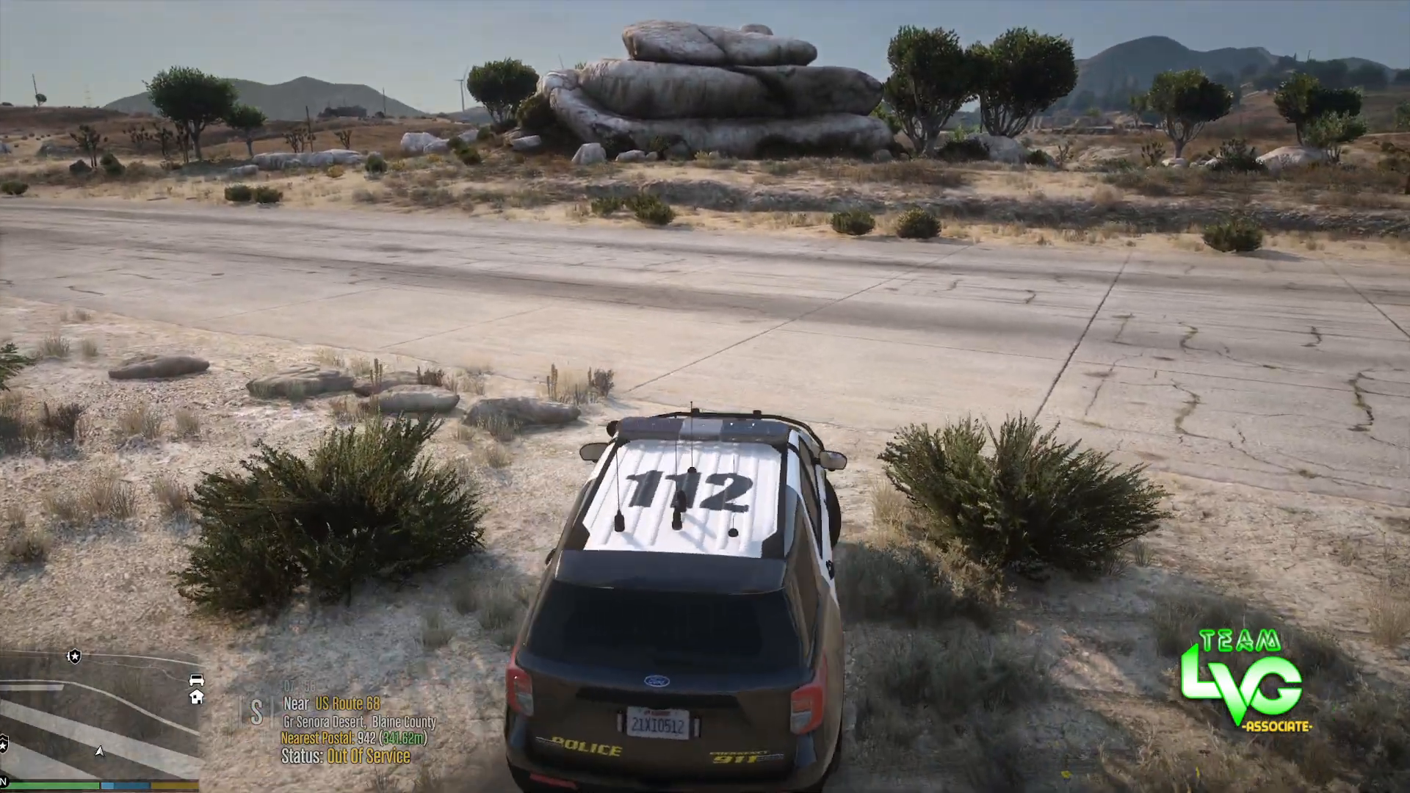
pyautogui.press('a')
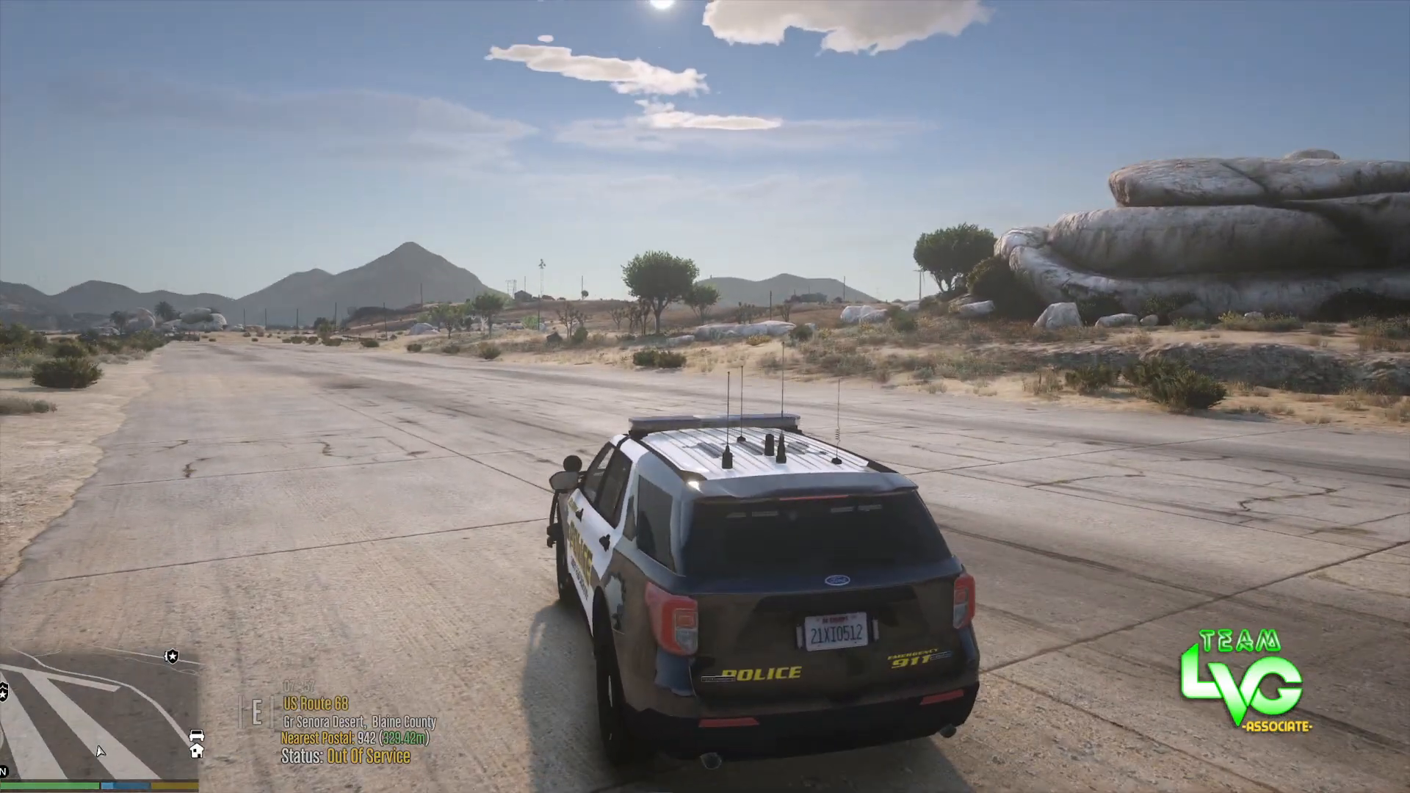
pyautogui.press('s')
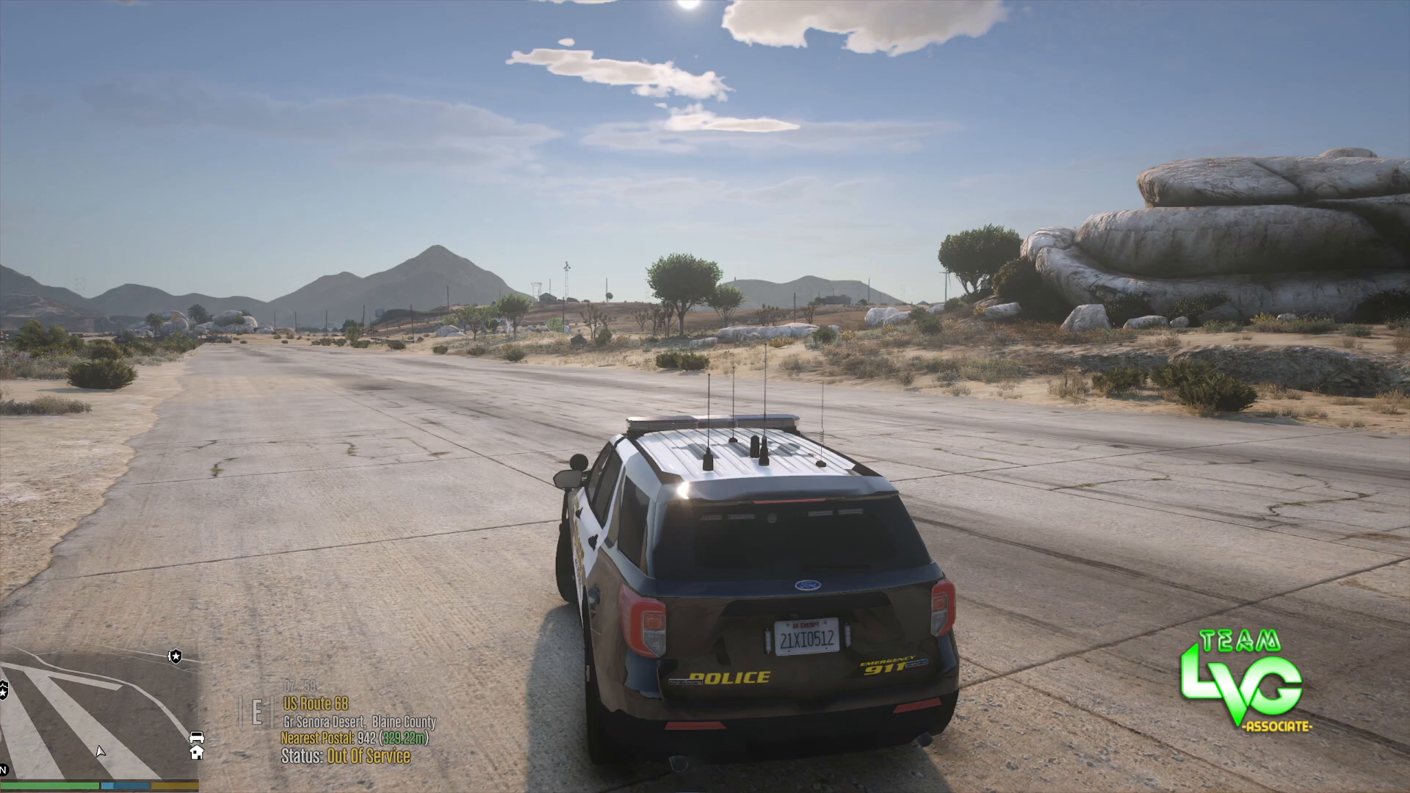
# Set the game time to Evening (23) with the trainer to show the police SUV's emergency lights in the dark.
pyautogui.press('F3')
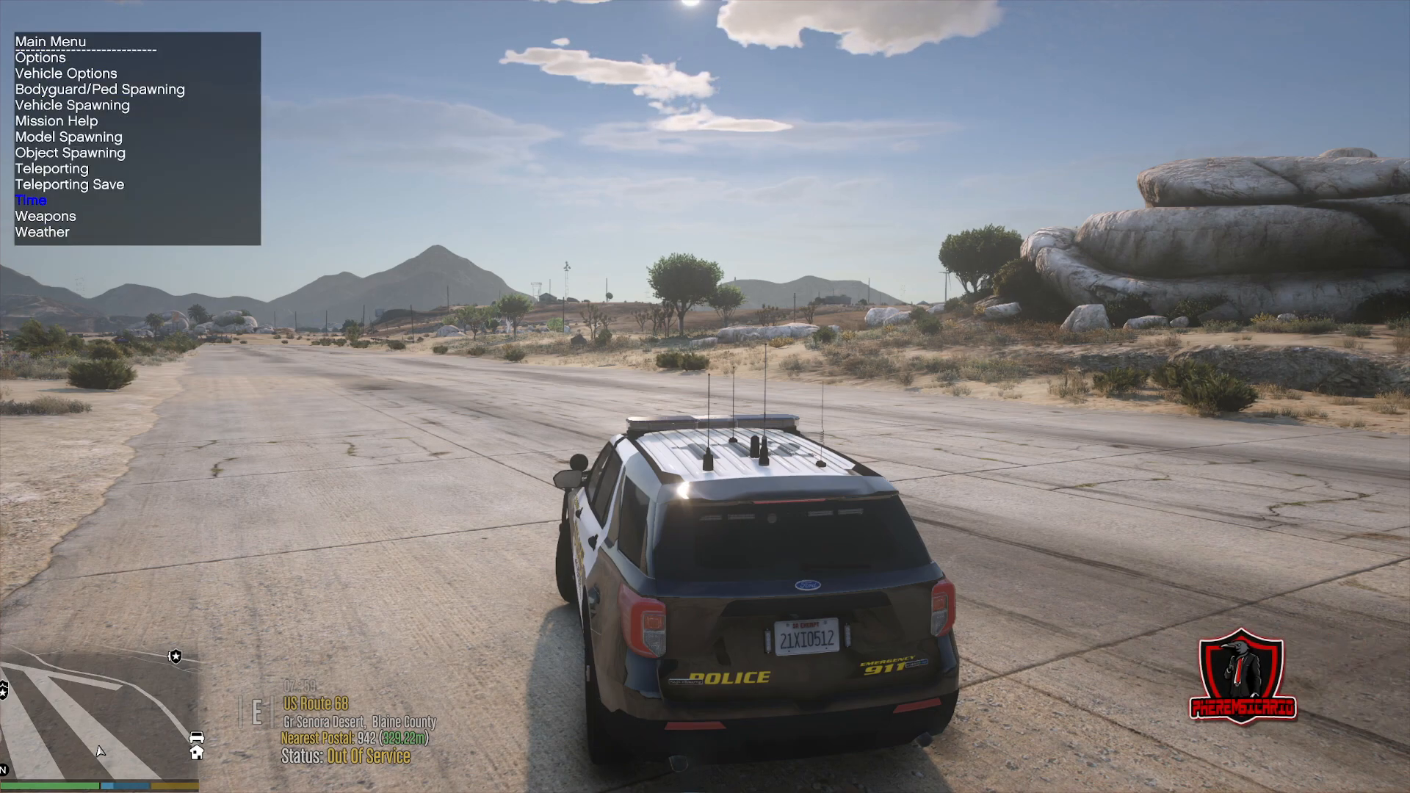
pyautogui.press('Return')
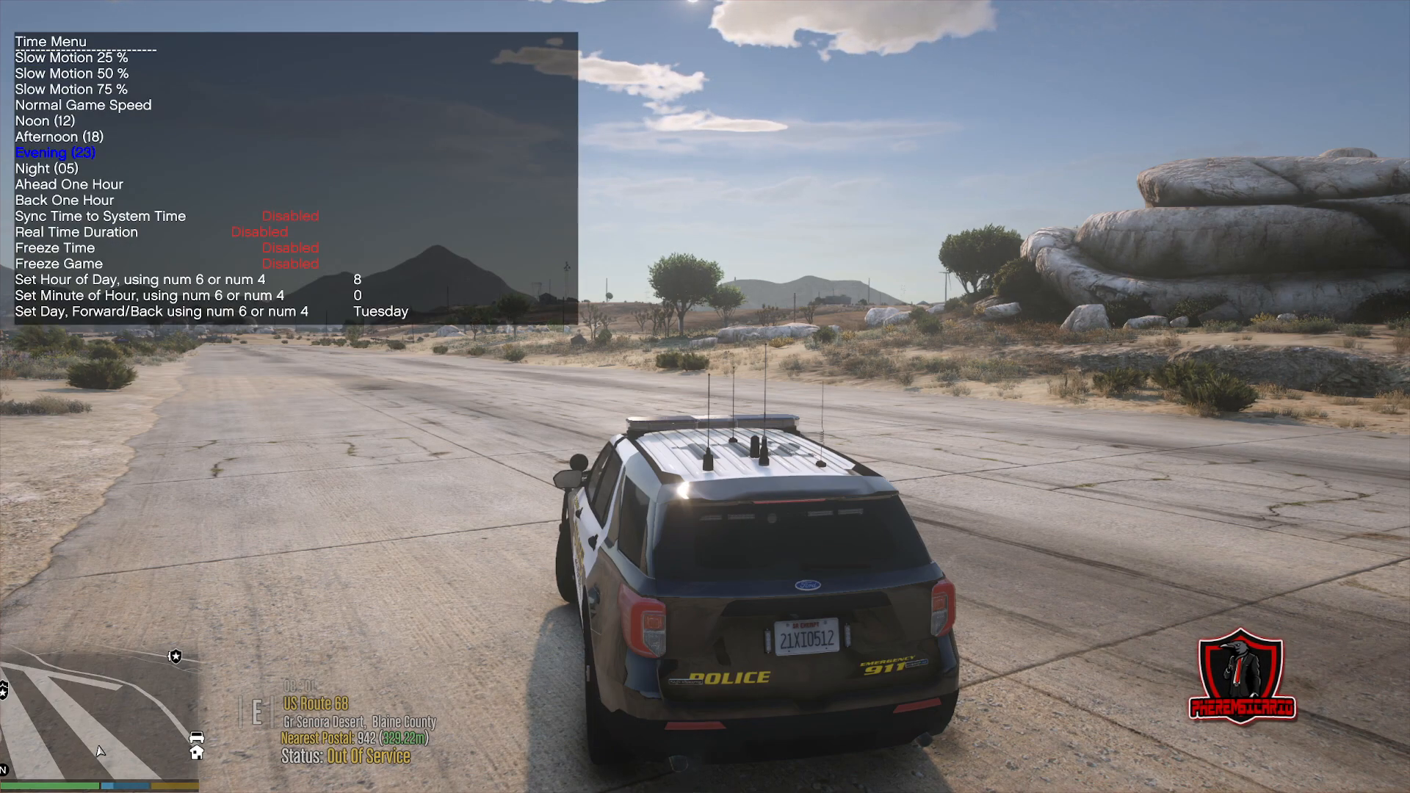
pyautogui.press('Down')
pyautogui.press('Return')
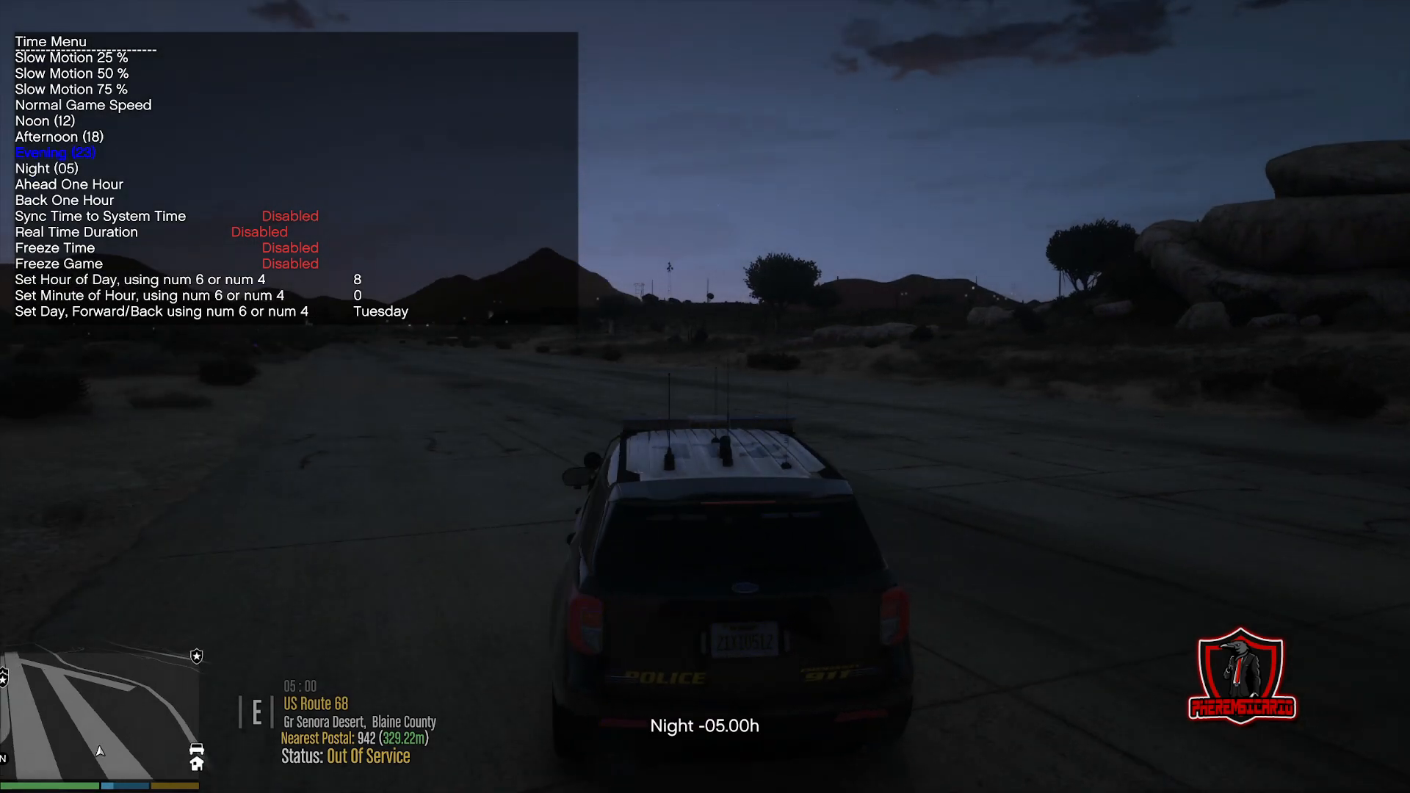
pyautogui.press('Return')
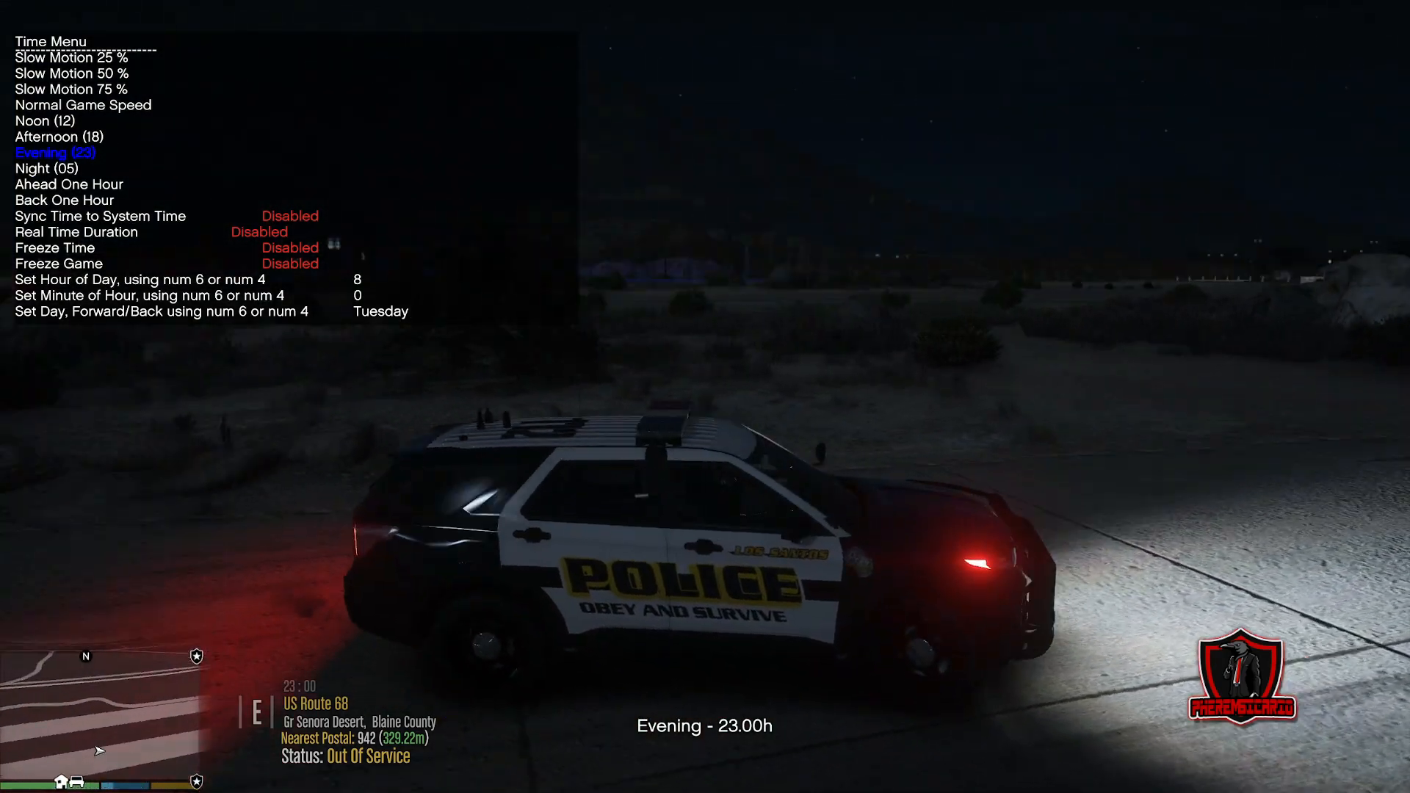
pyautogui.press('BackSpace')
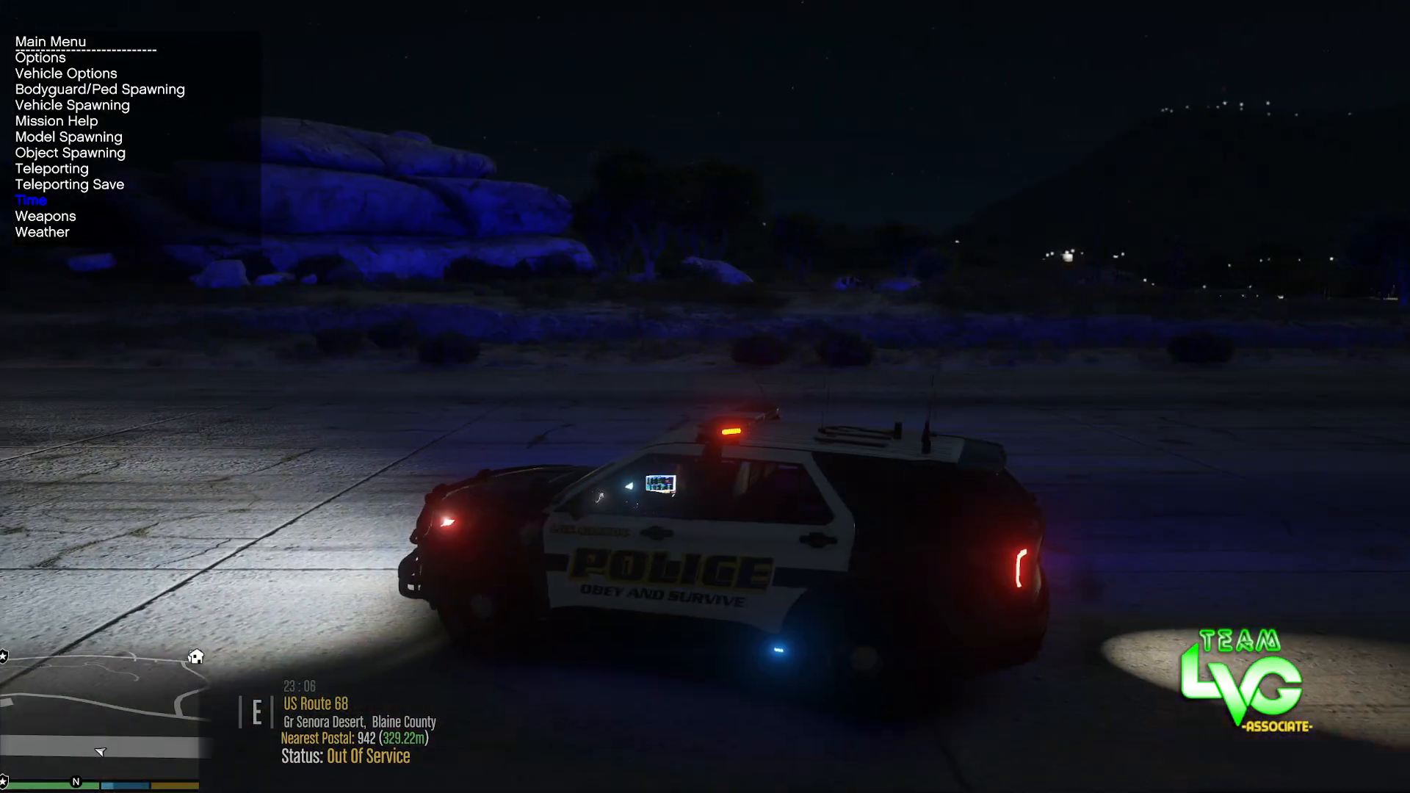
# Inspect the SUV's lit dashboard and laptop in first-person view, and get out to examine the exterior lighting.
pyautogui.press('v')
pyautogui.press('v')
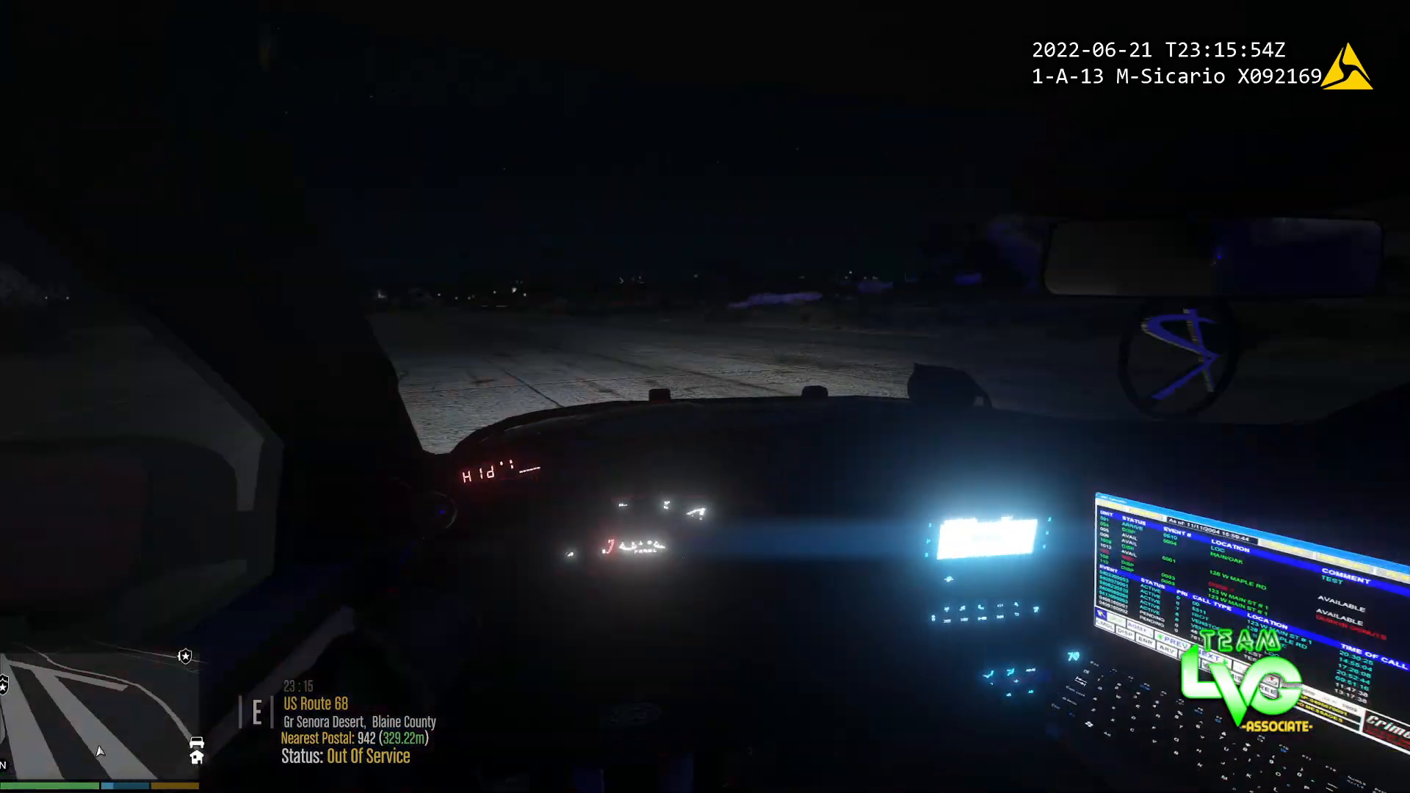
pyautogui.press('v')
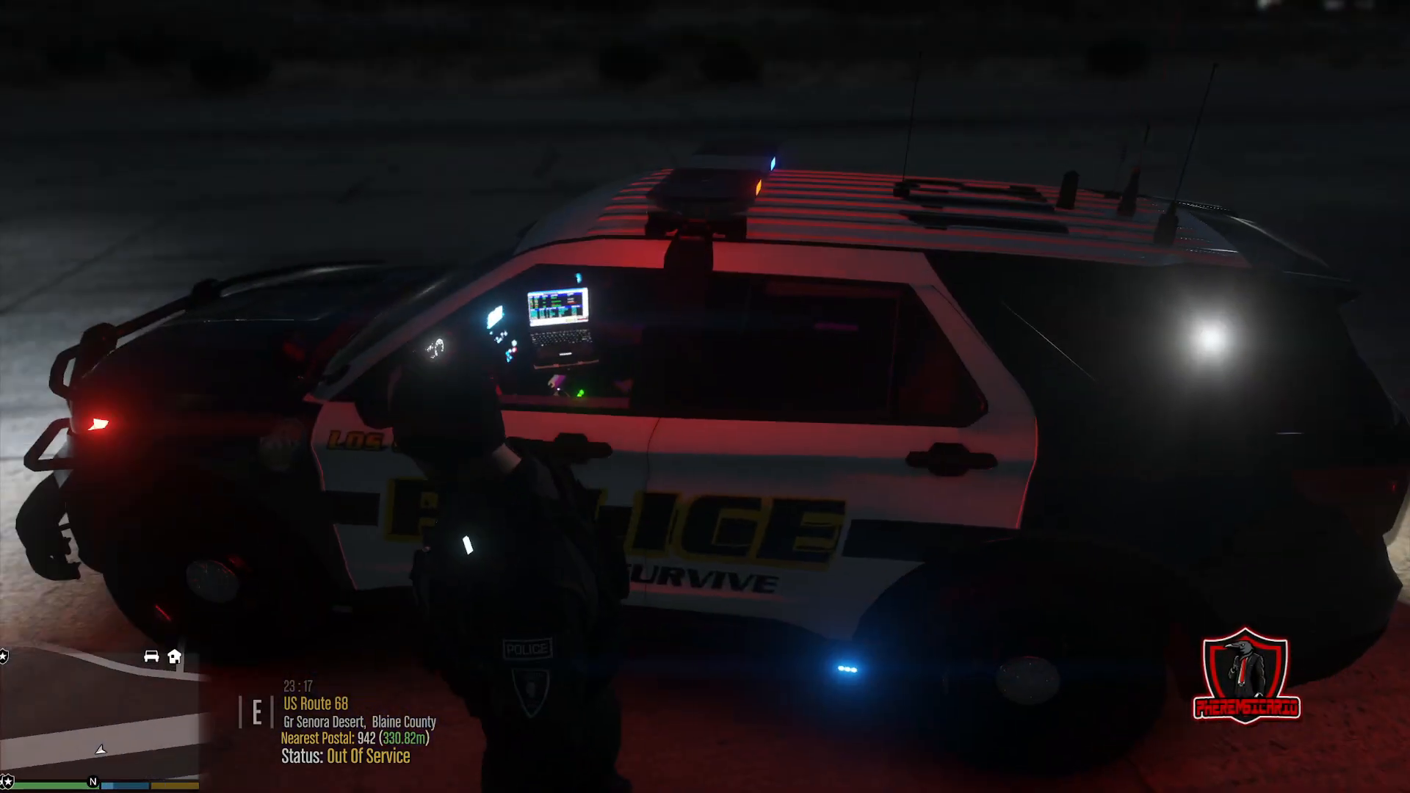
pyautogui.press('s')
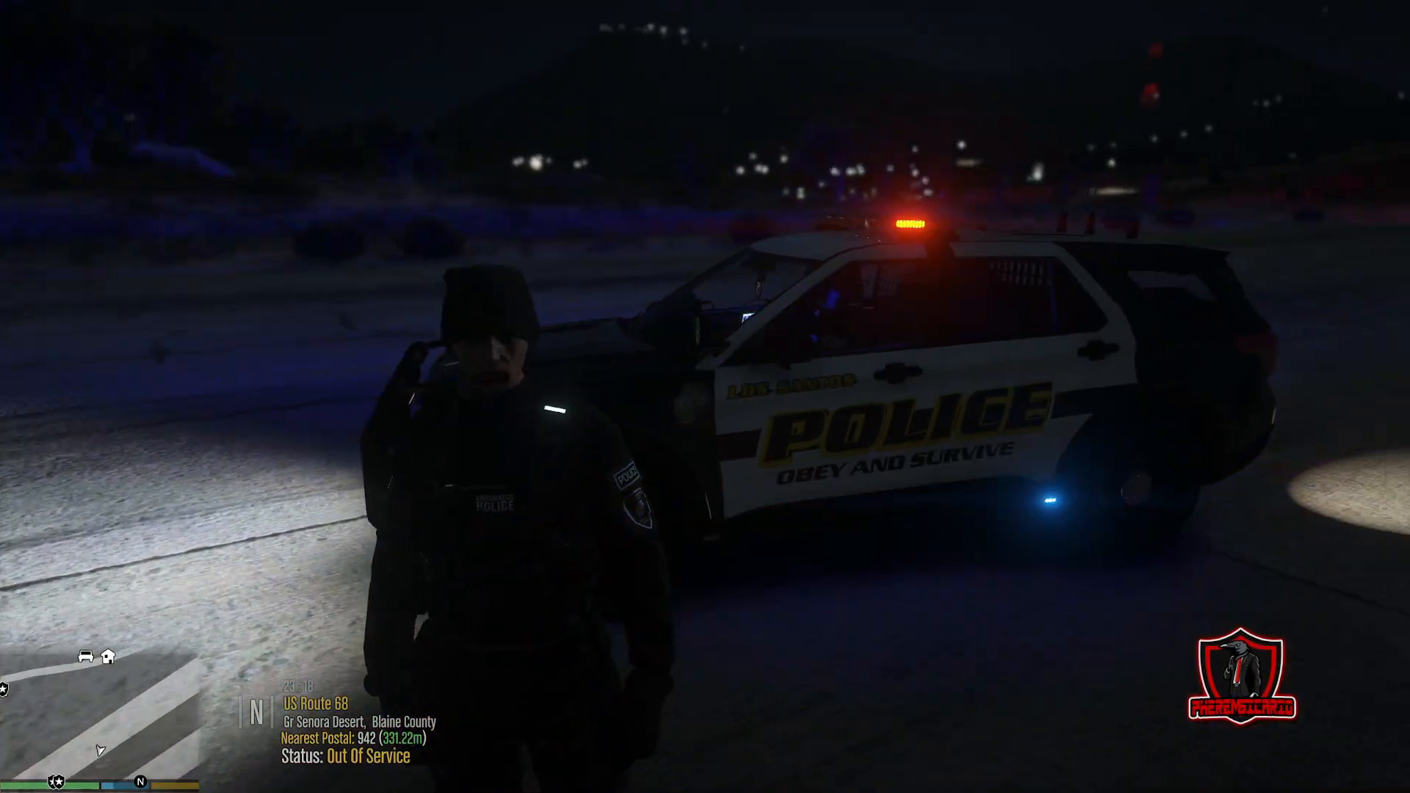